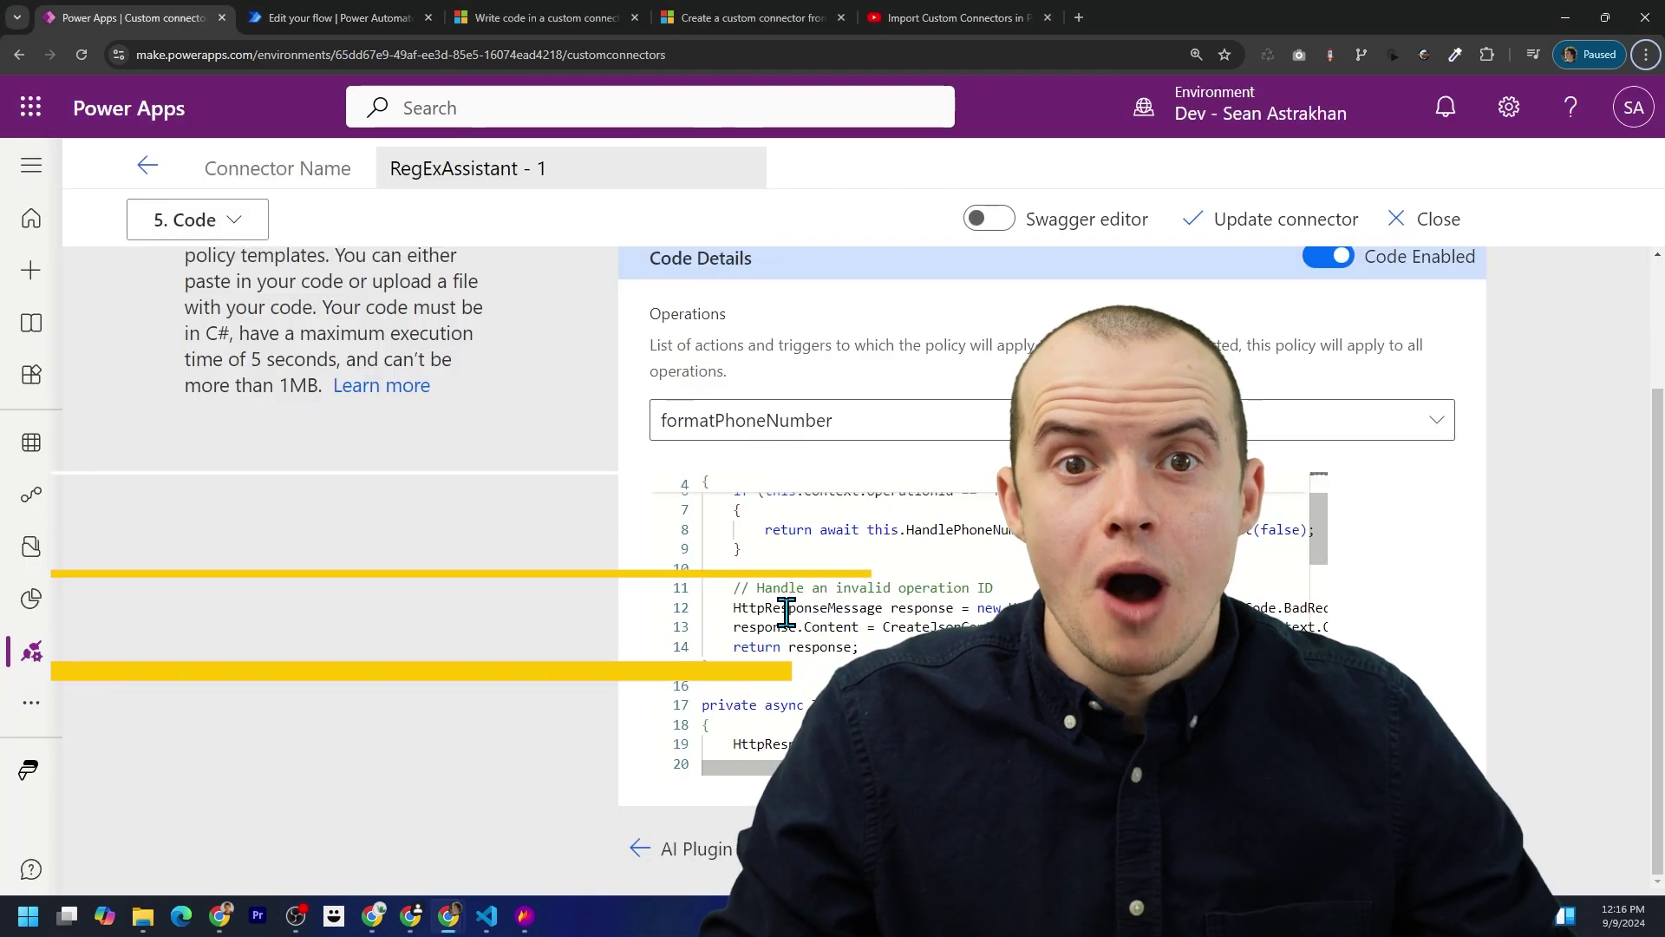
Step: Advance the slides from the cluttered-flow slide to the FormatPhoneNumber C# code slide
scroll(785, 611, "down", 6)
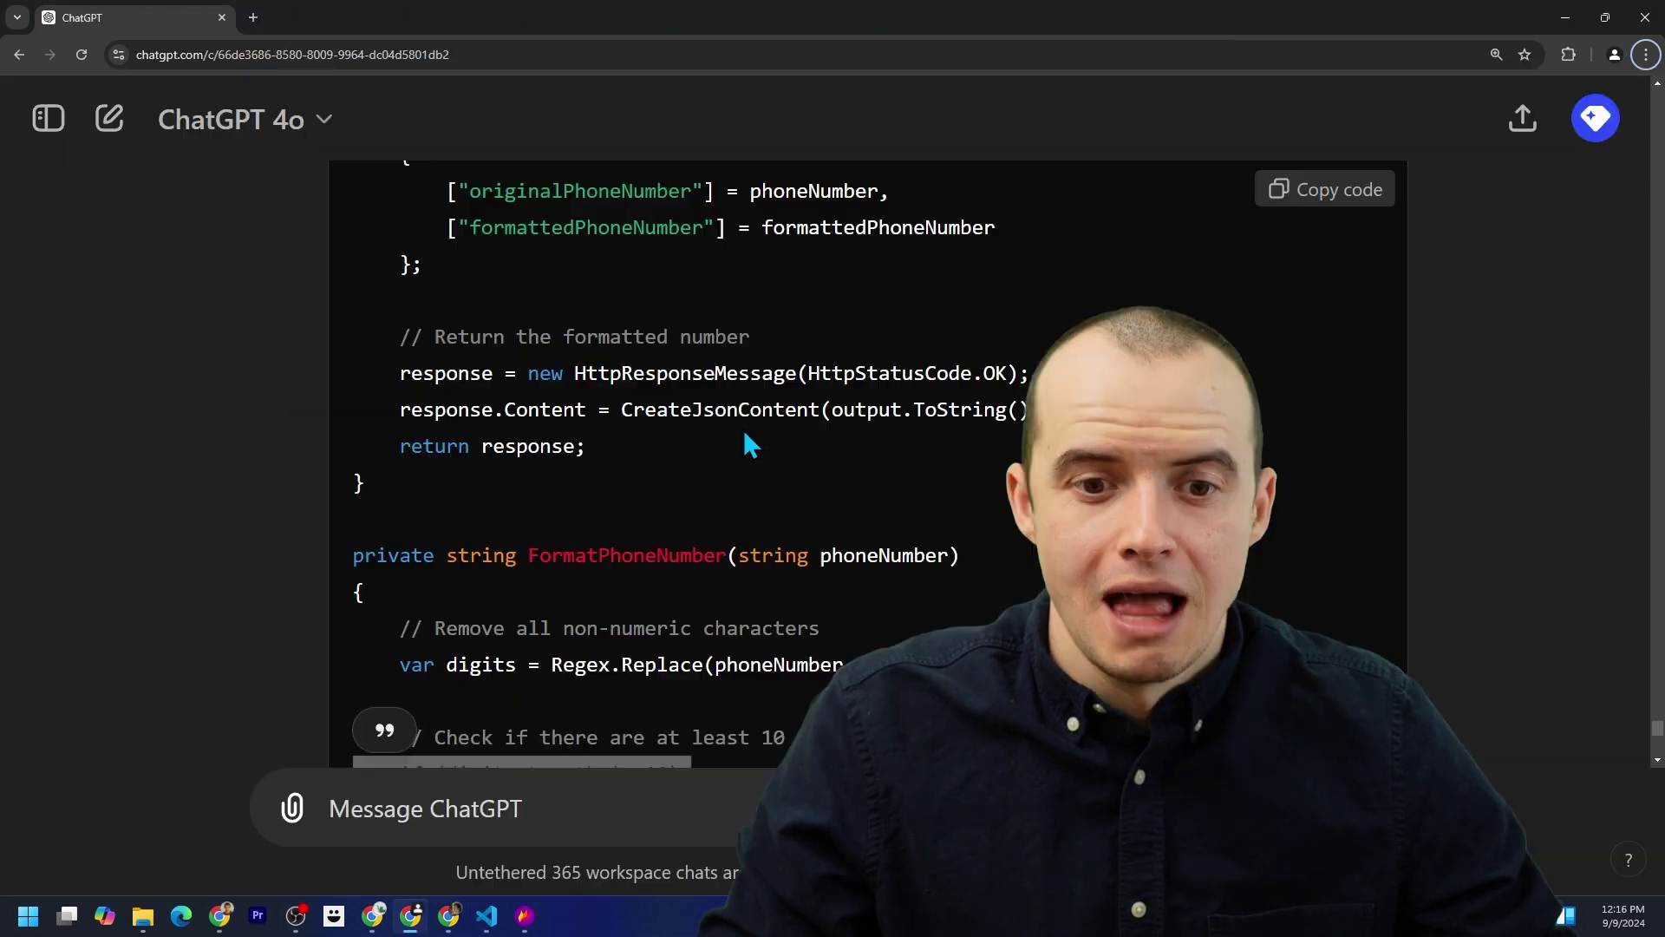
scroll(742, 429, "down", 12)
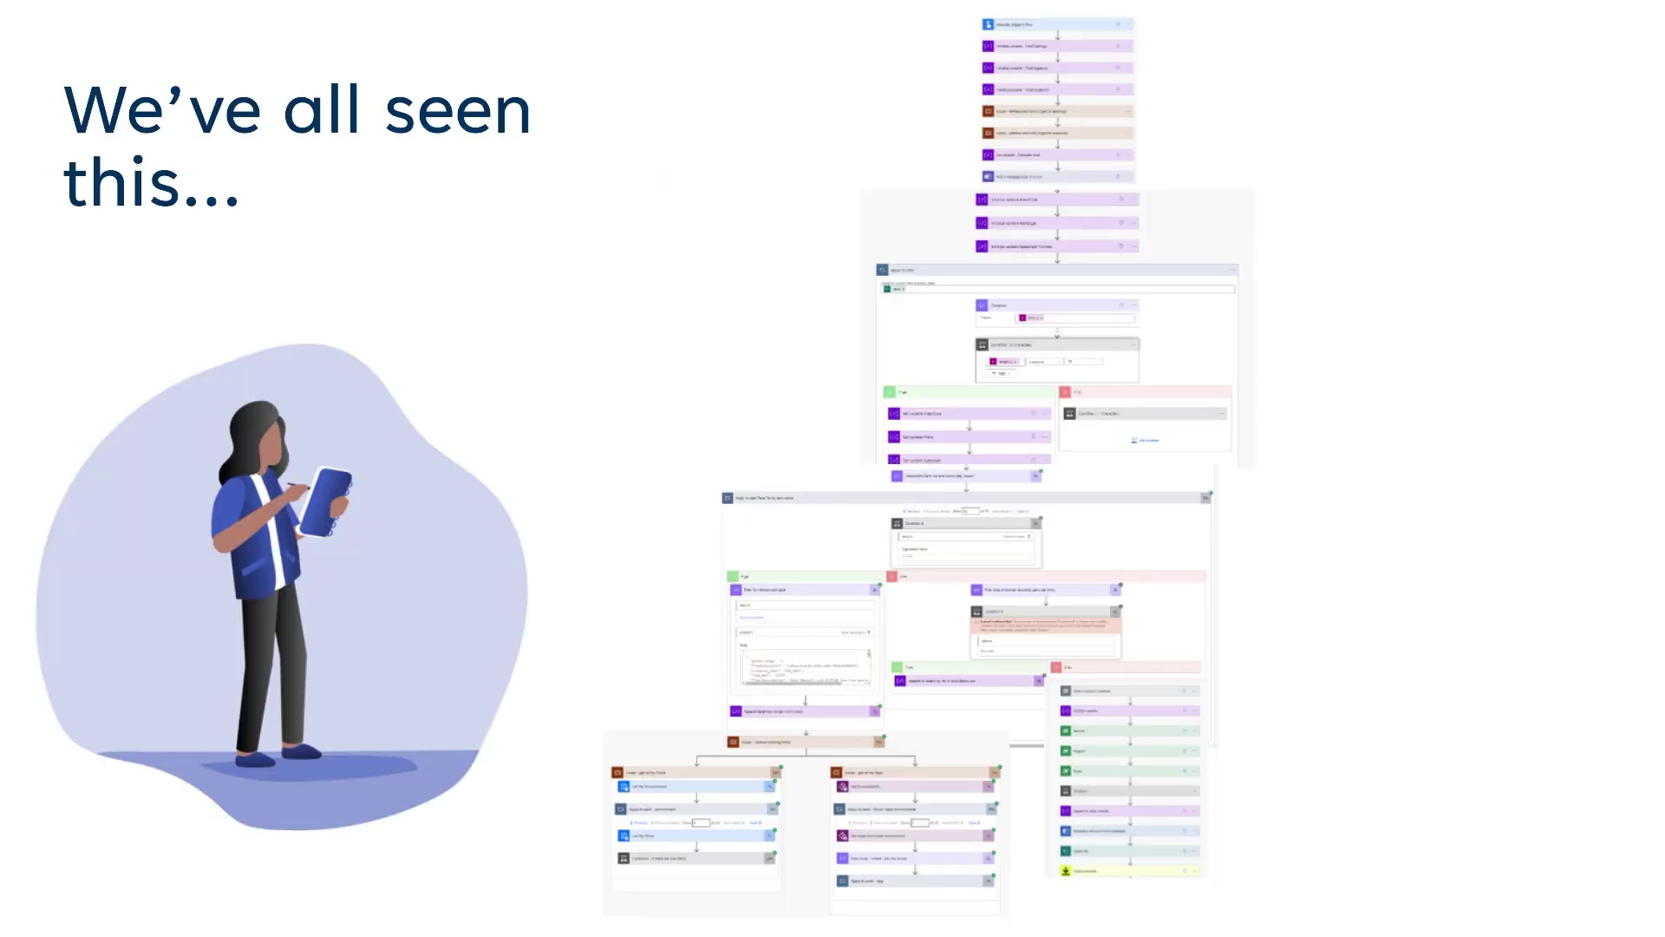
key("Right")
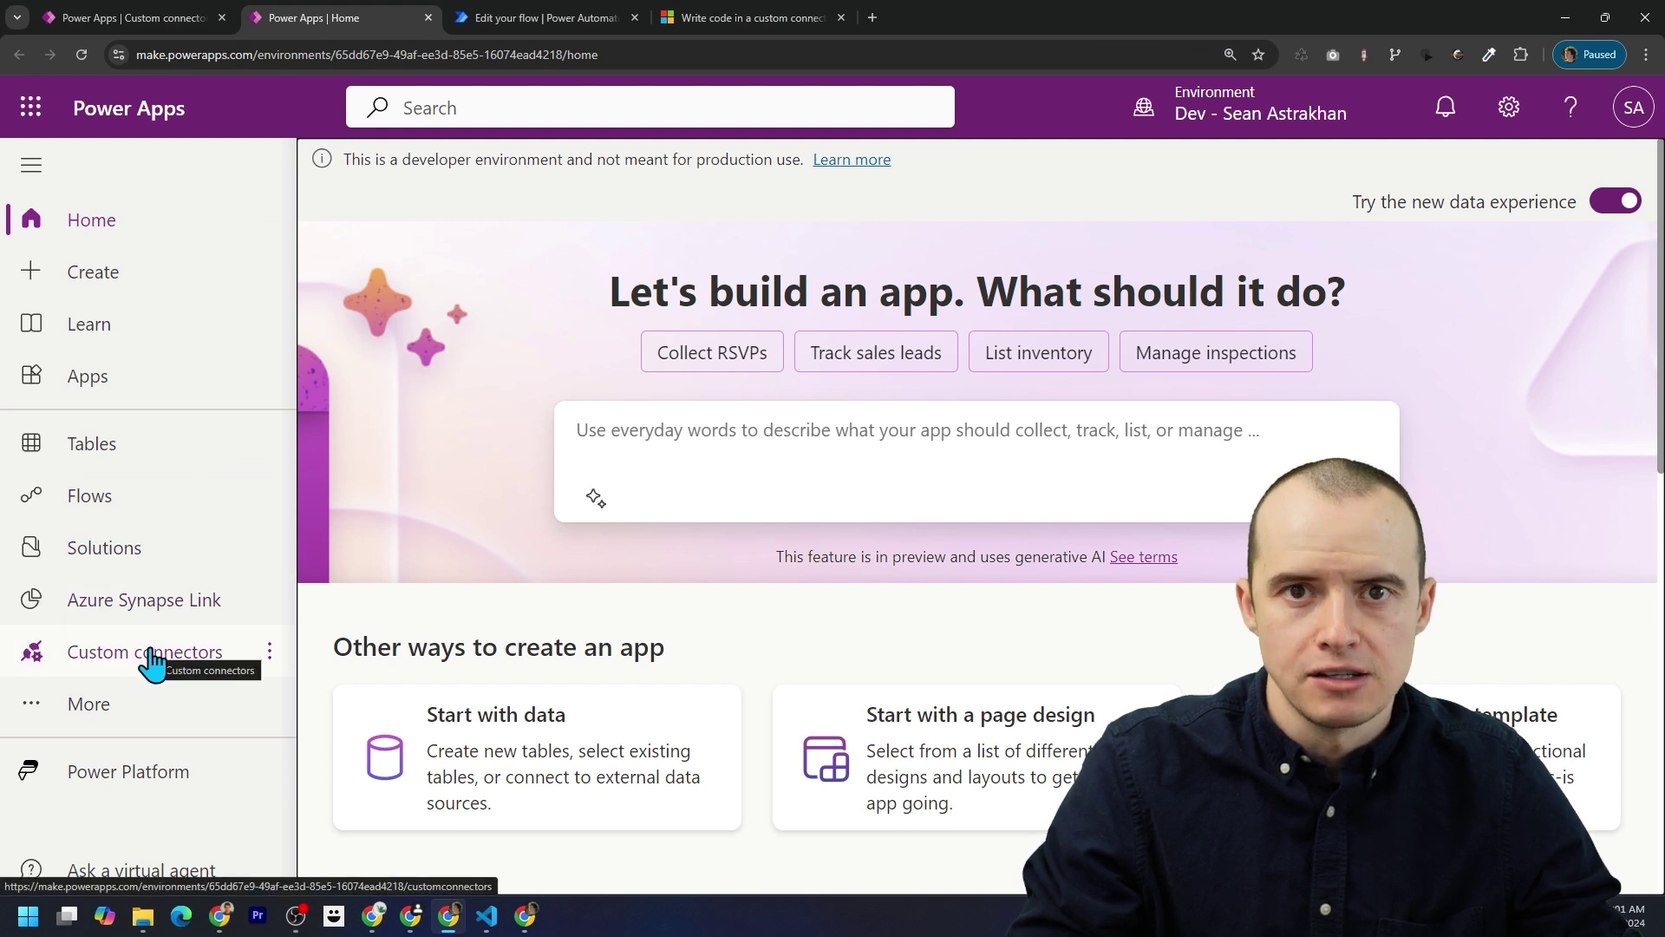
Step: Find and open the Custom connectors list in Power Apps
left_click(124, 713)
scroll(520, 598, "down", 3)
left_click(595, 738)
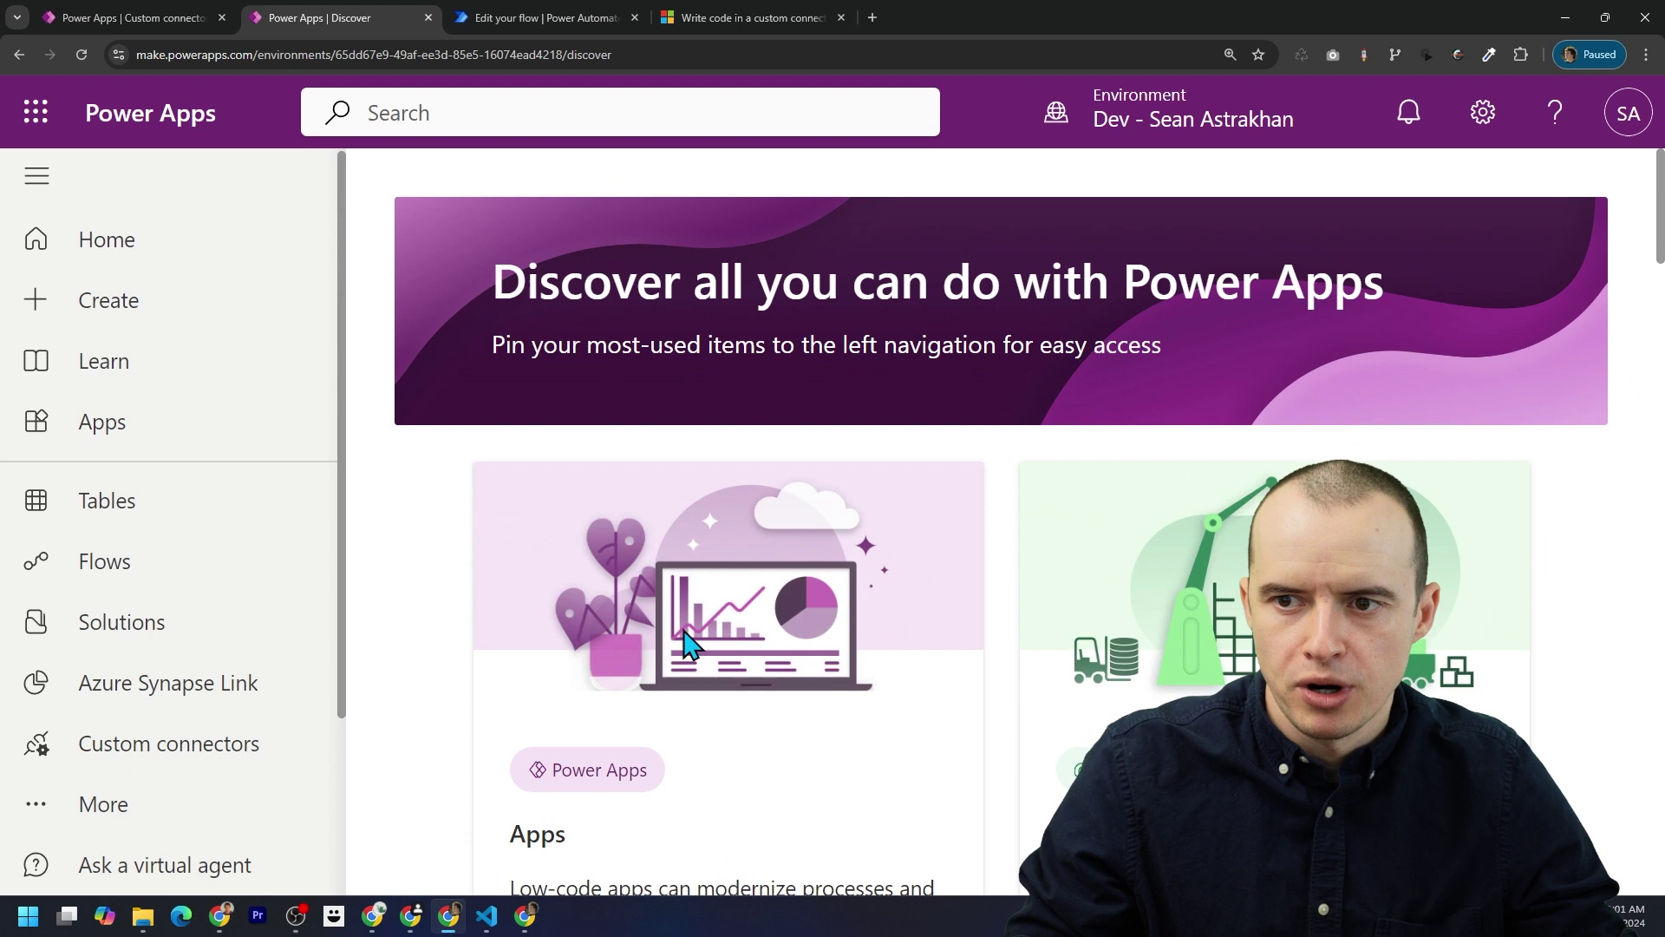
key("ctrl+minus")
key("ctrl+minus")
key("ctrl+minus")
scroll(1052, 265, "down", 1)
key("ctrl+f")
type("custom connect")
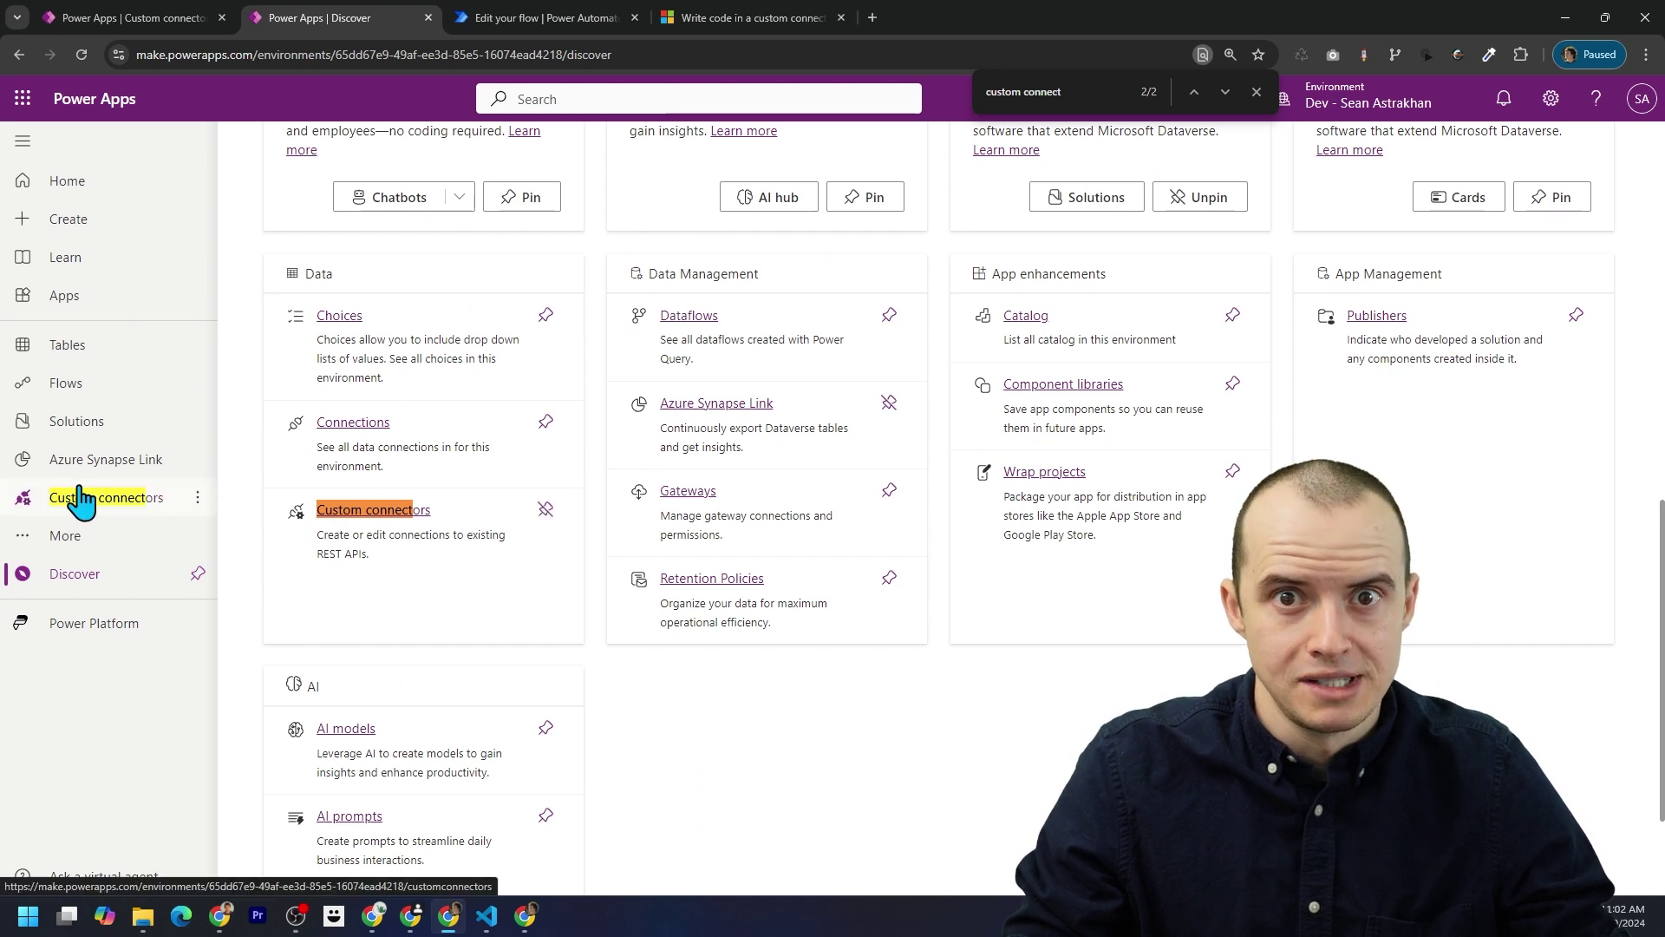
key("ctrl+plus")
left_click(90, 572)
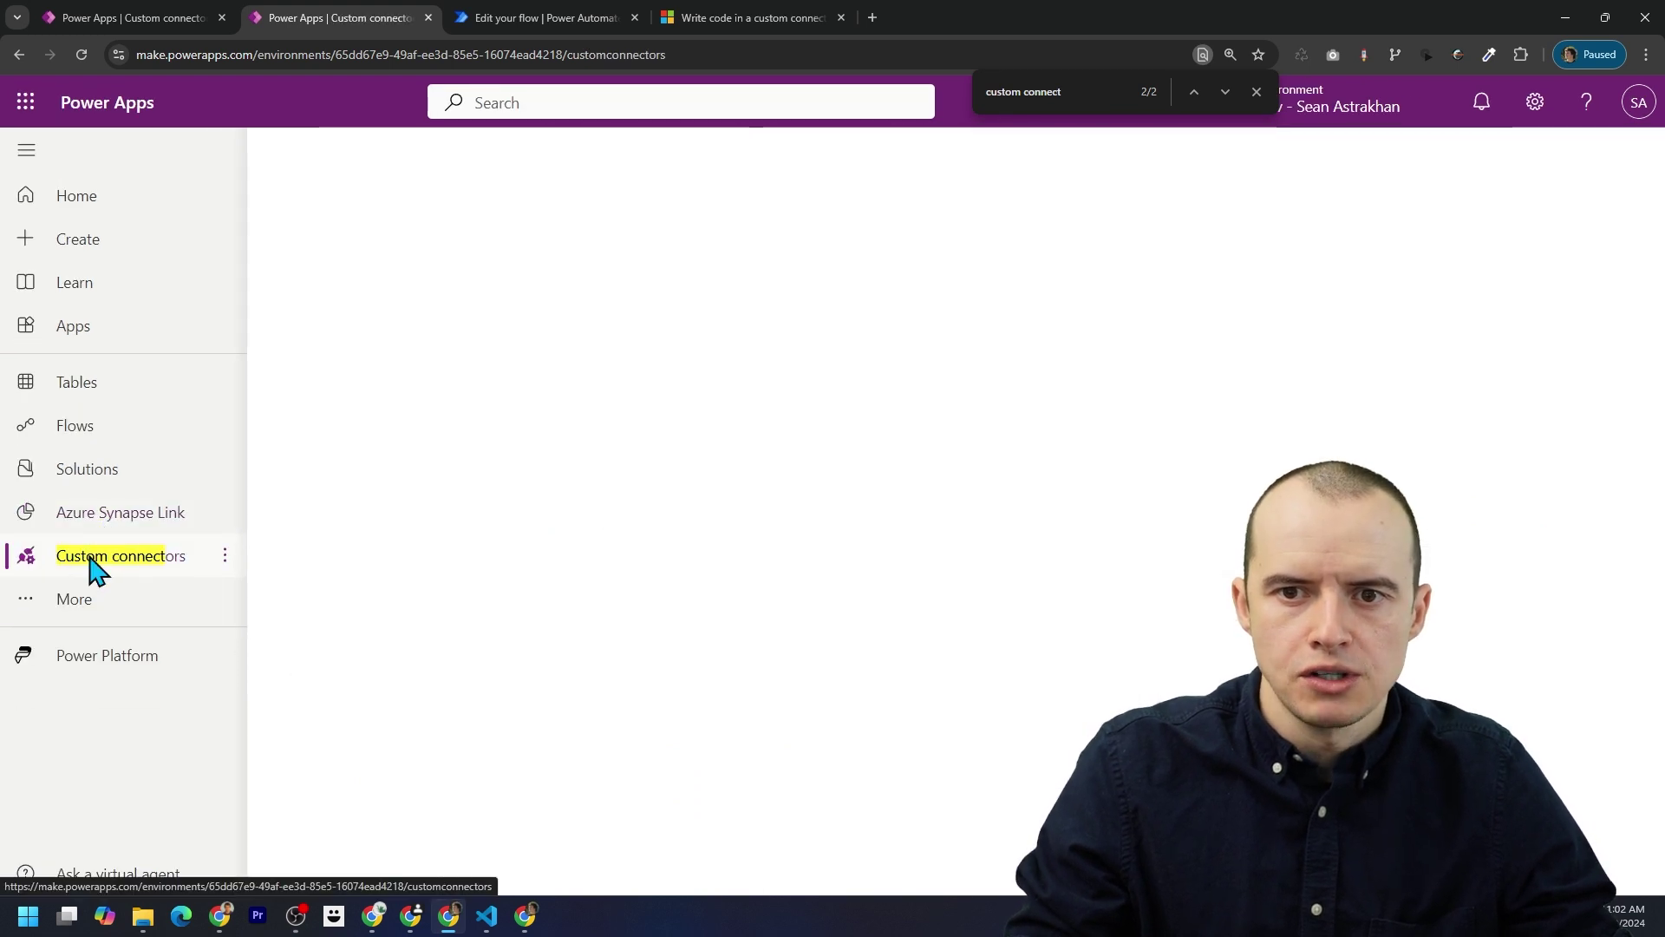
key("Escape")
key("ctrl+plus")
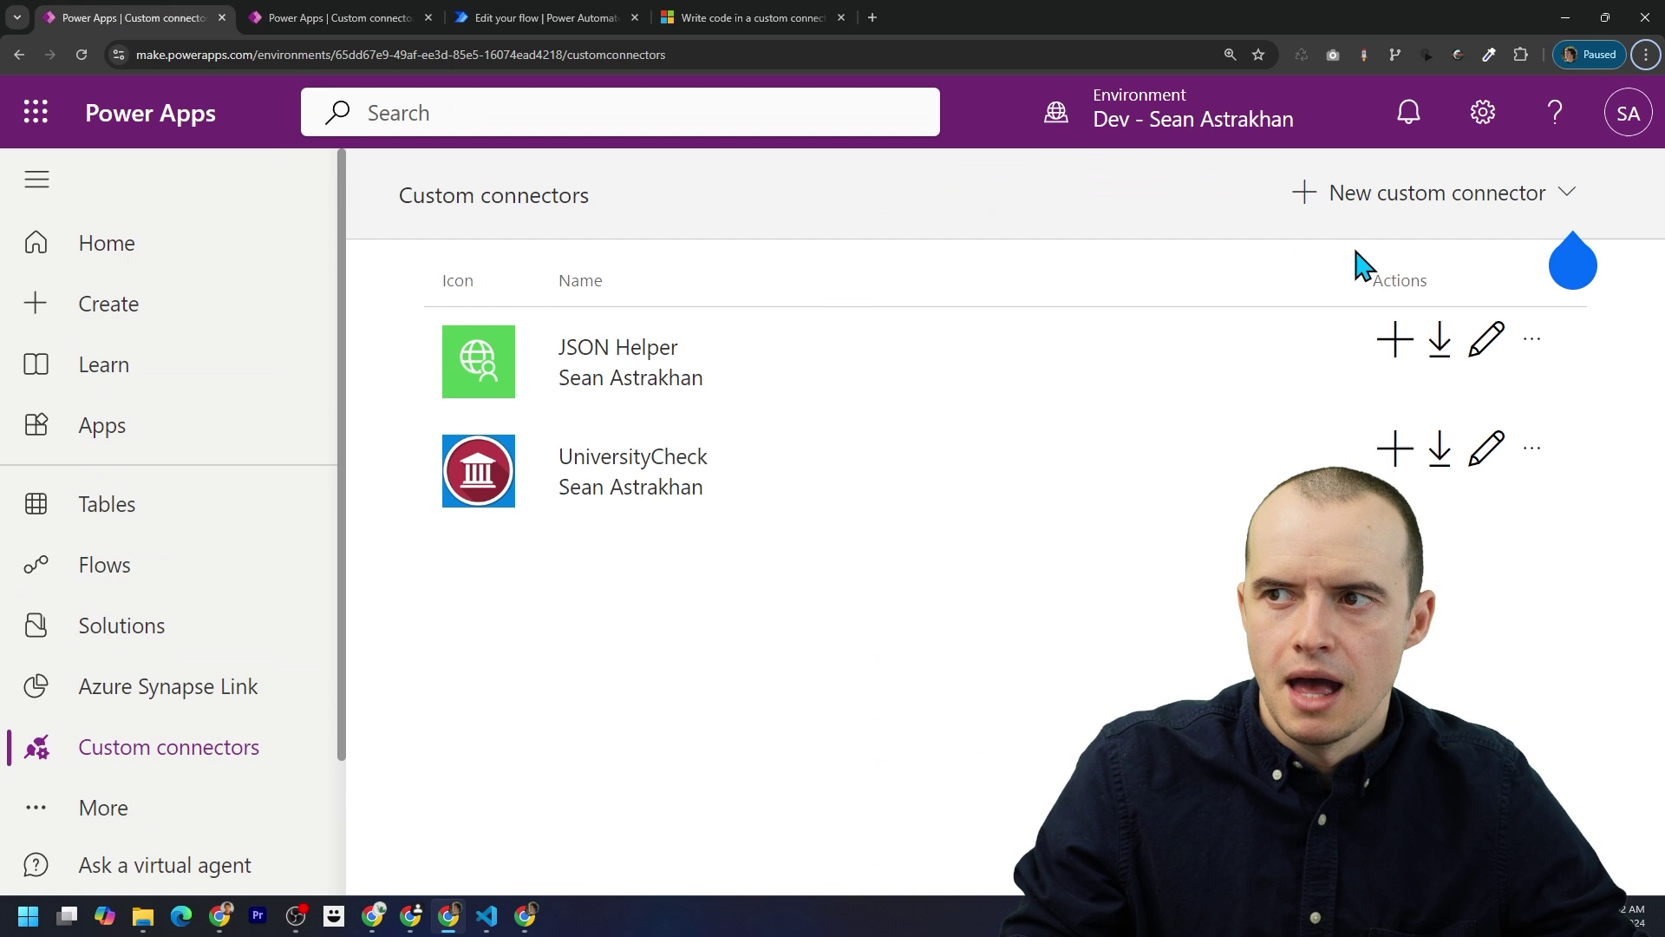
Step: Create a blank custom connector named RegExAssistant
left_click(1401, 208)
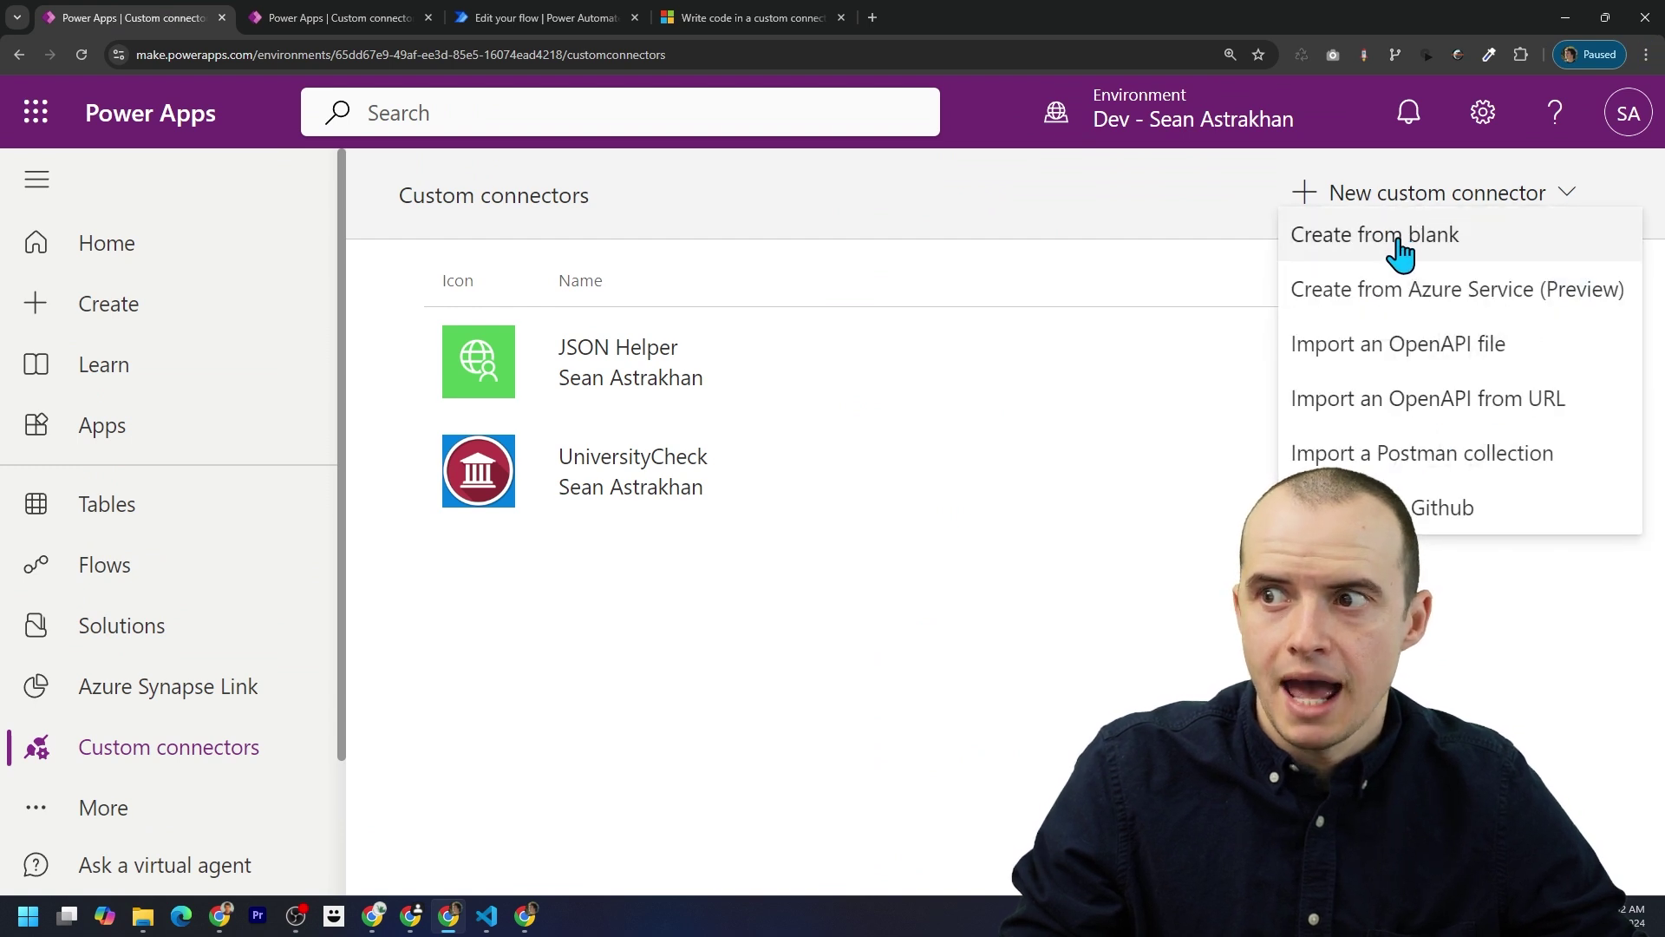
left_click(1479, 252)
left_click(917, 522)
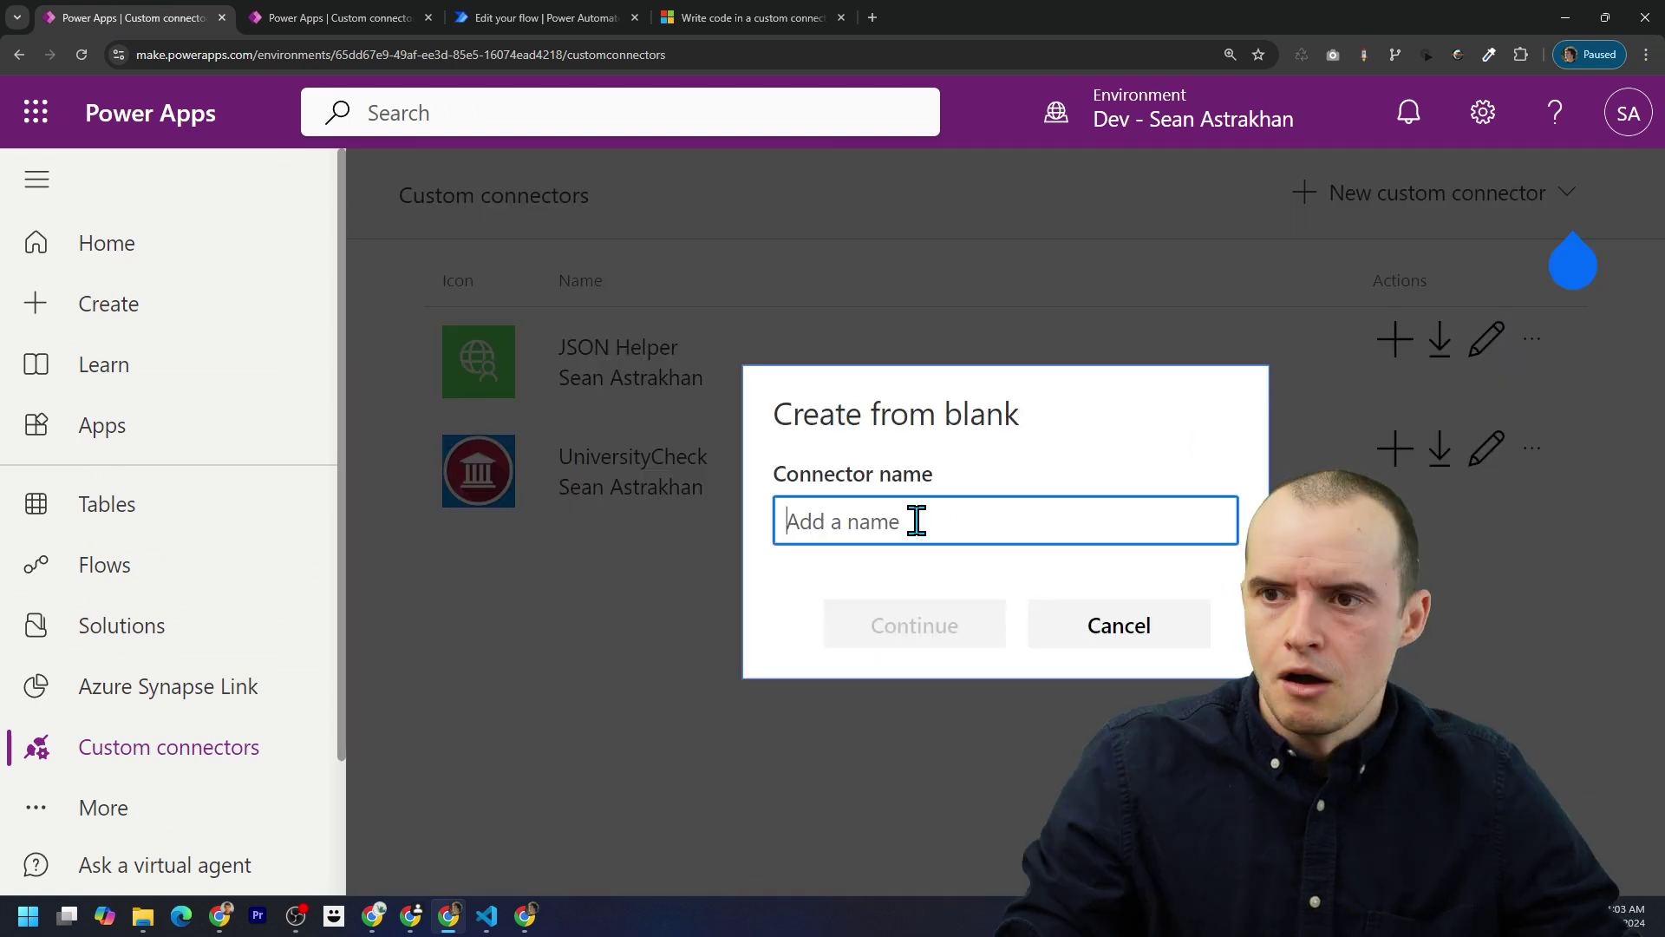
type("RegExAssi")
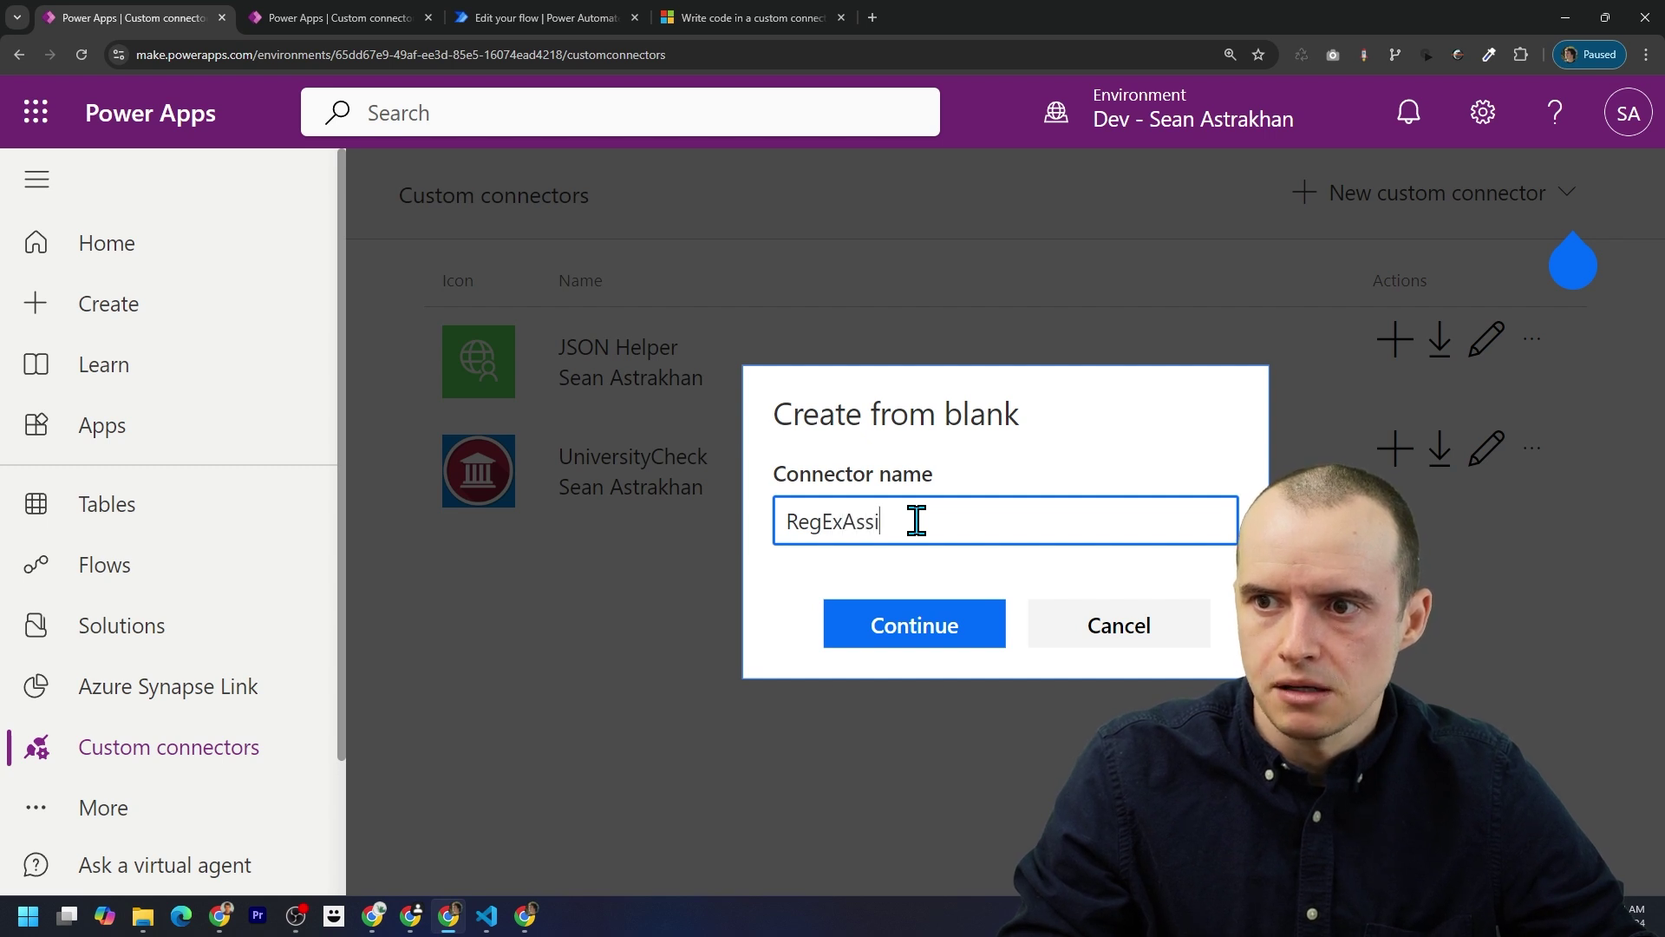
type("stant")
key("Return")
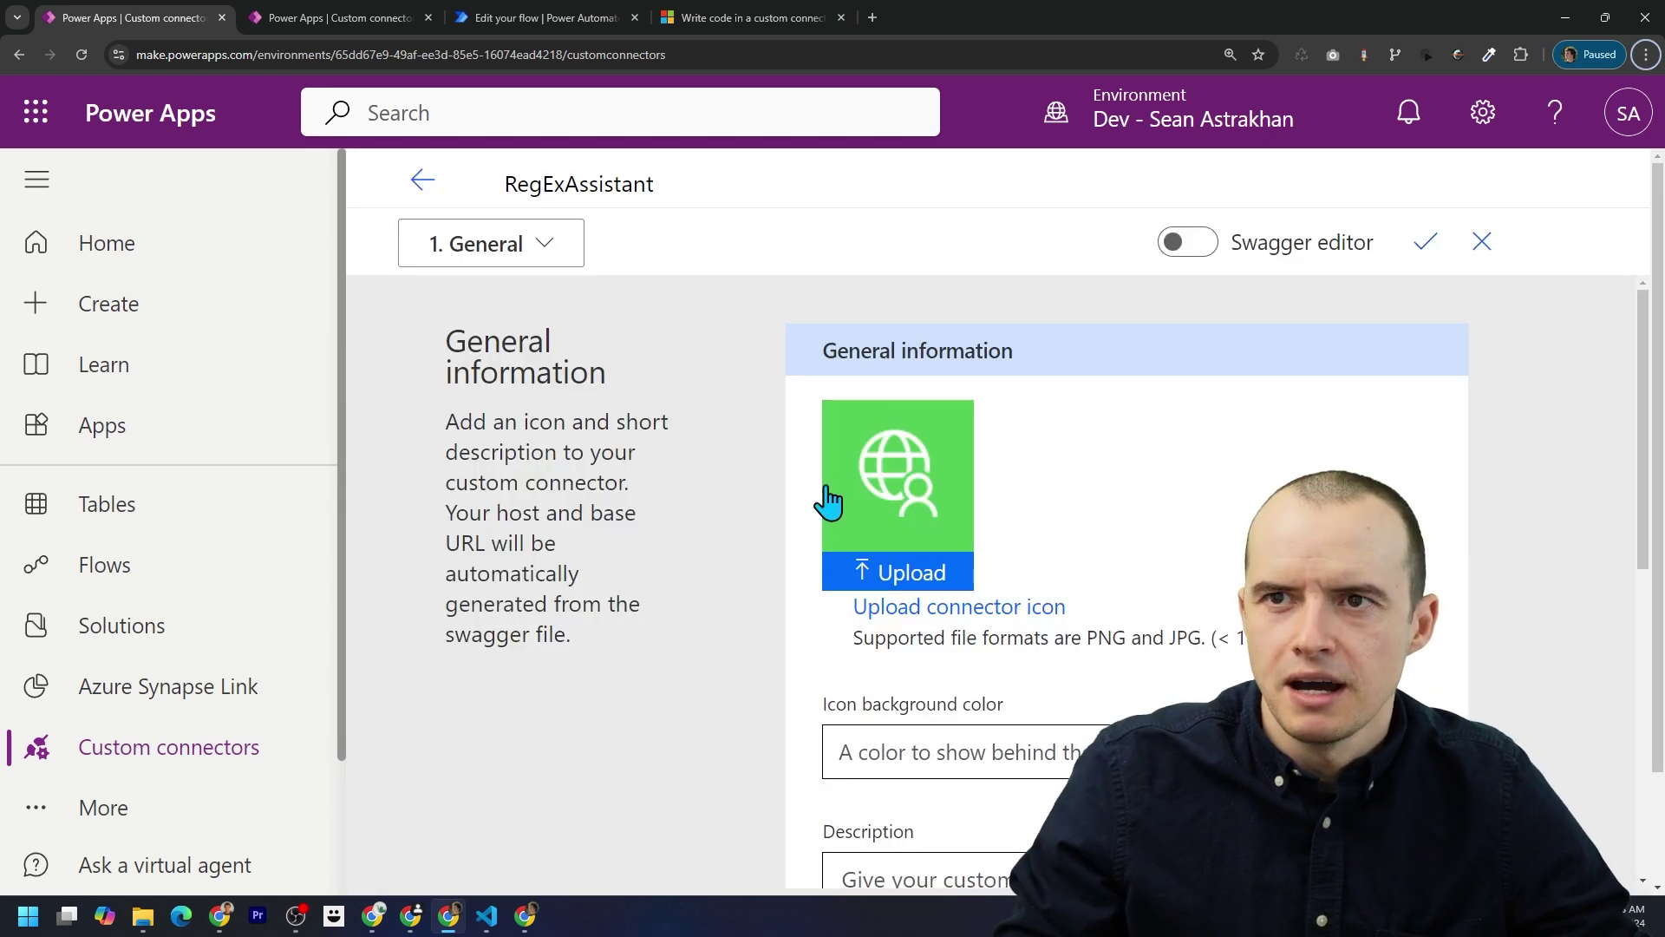
Step: Enter the description 'Helpful RegEx functions you can't do in Power Automate.' and host 'home'
left_click(554, 18)
scroll(480, 707, "down", 1)
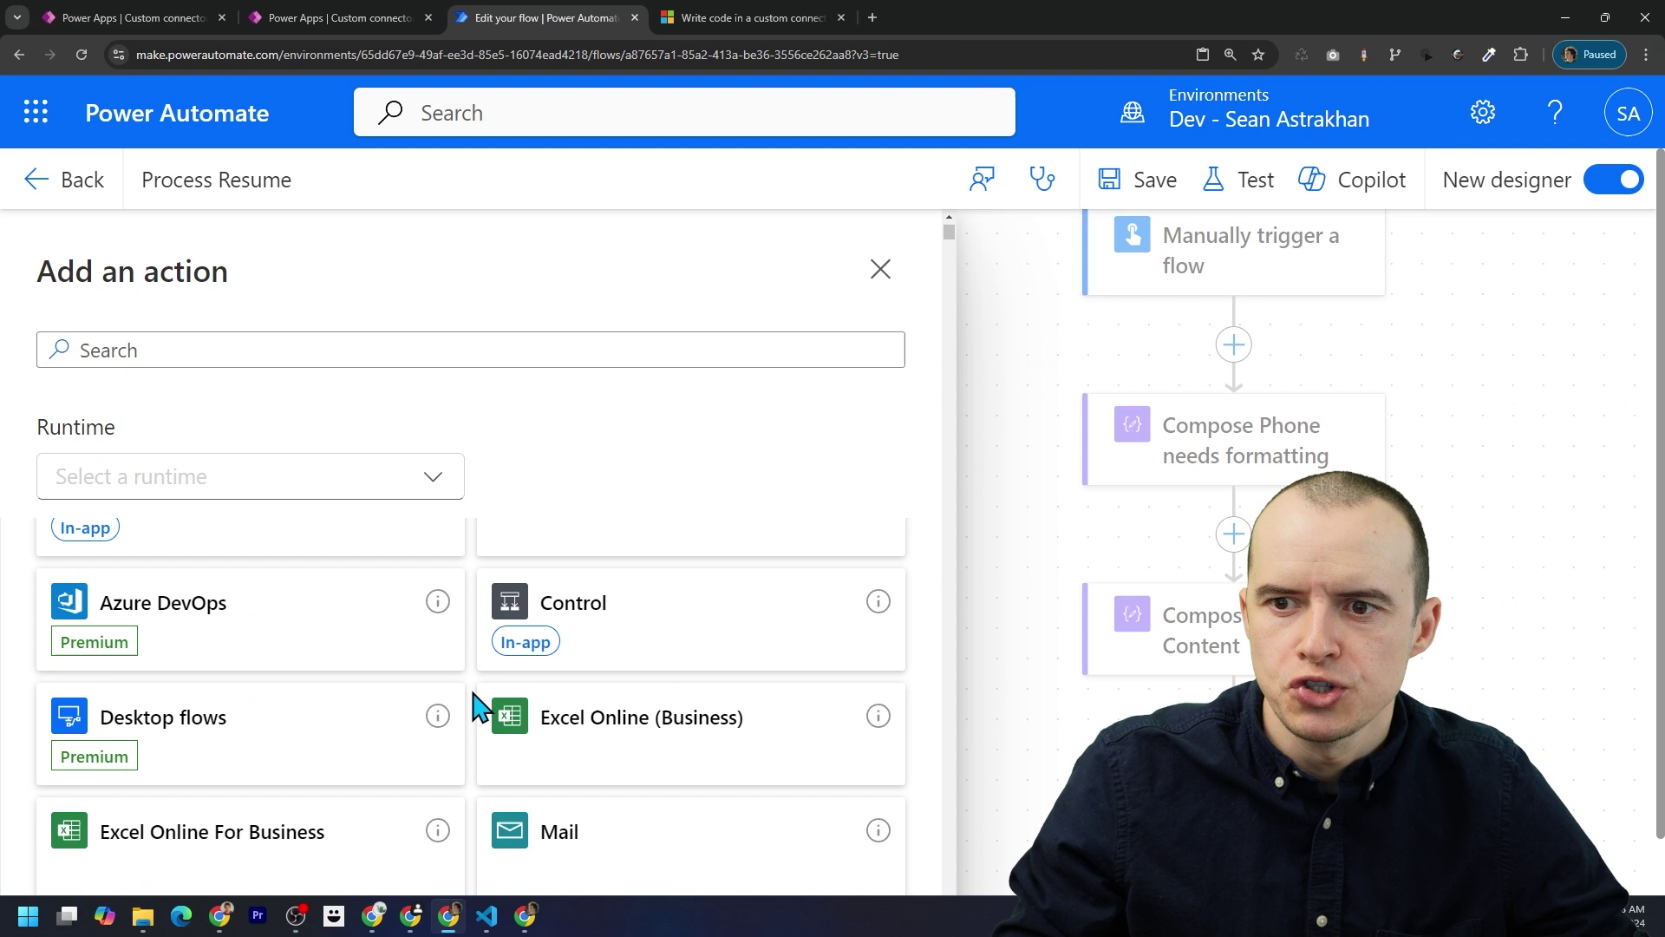
scroll(434, 599, "down", 3)
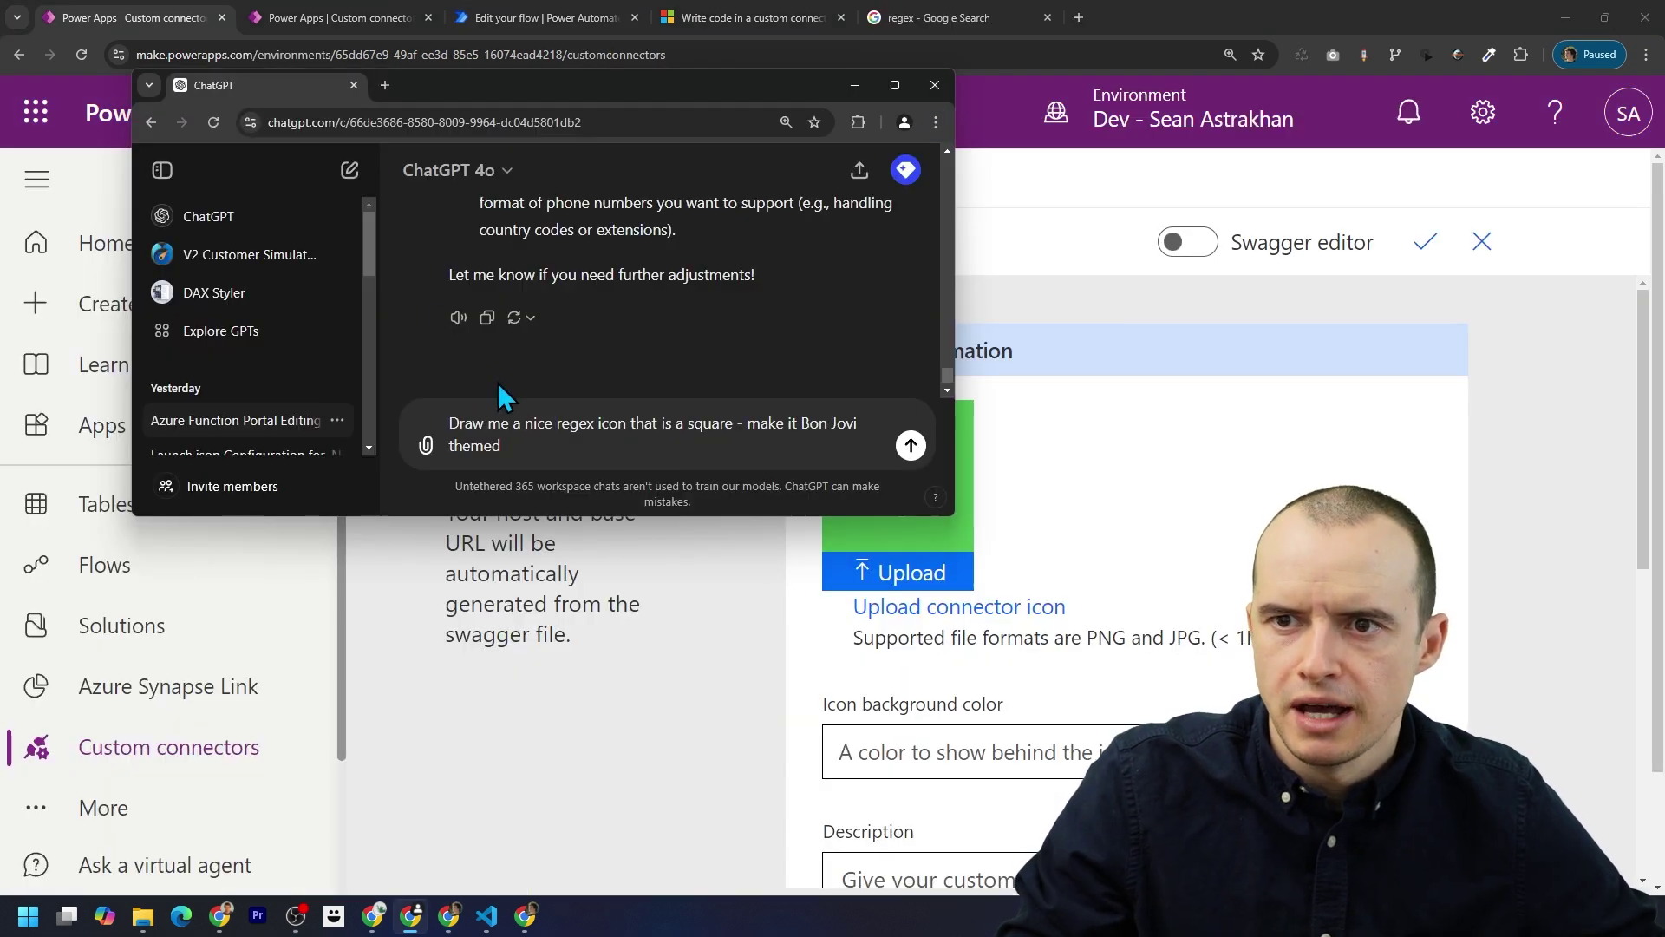
left_click_drag(473, 423, 736, 425)
left_click(755, 422)
left_click(911, 444)
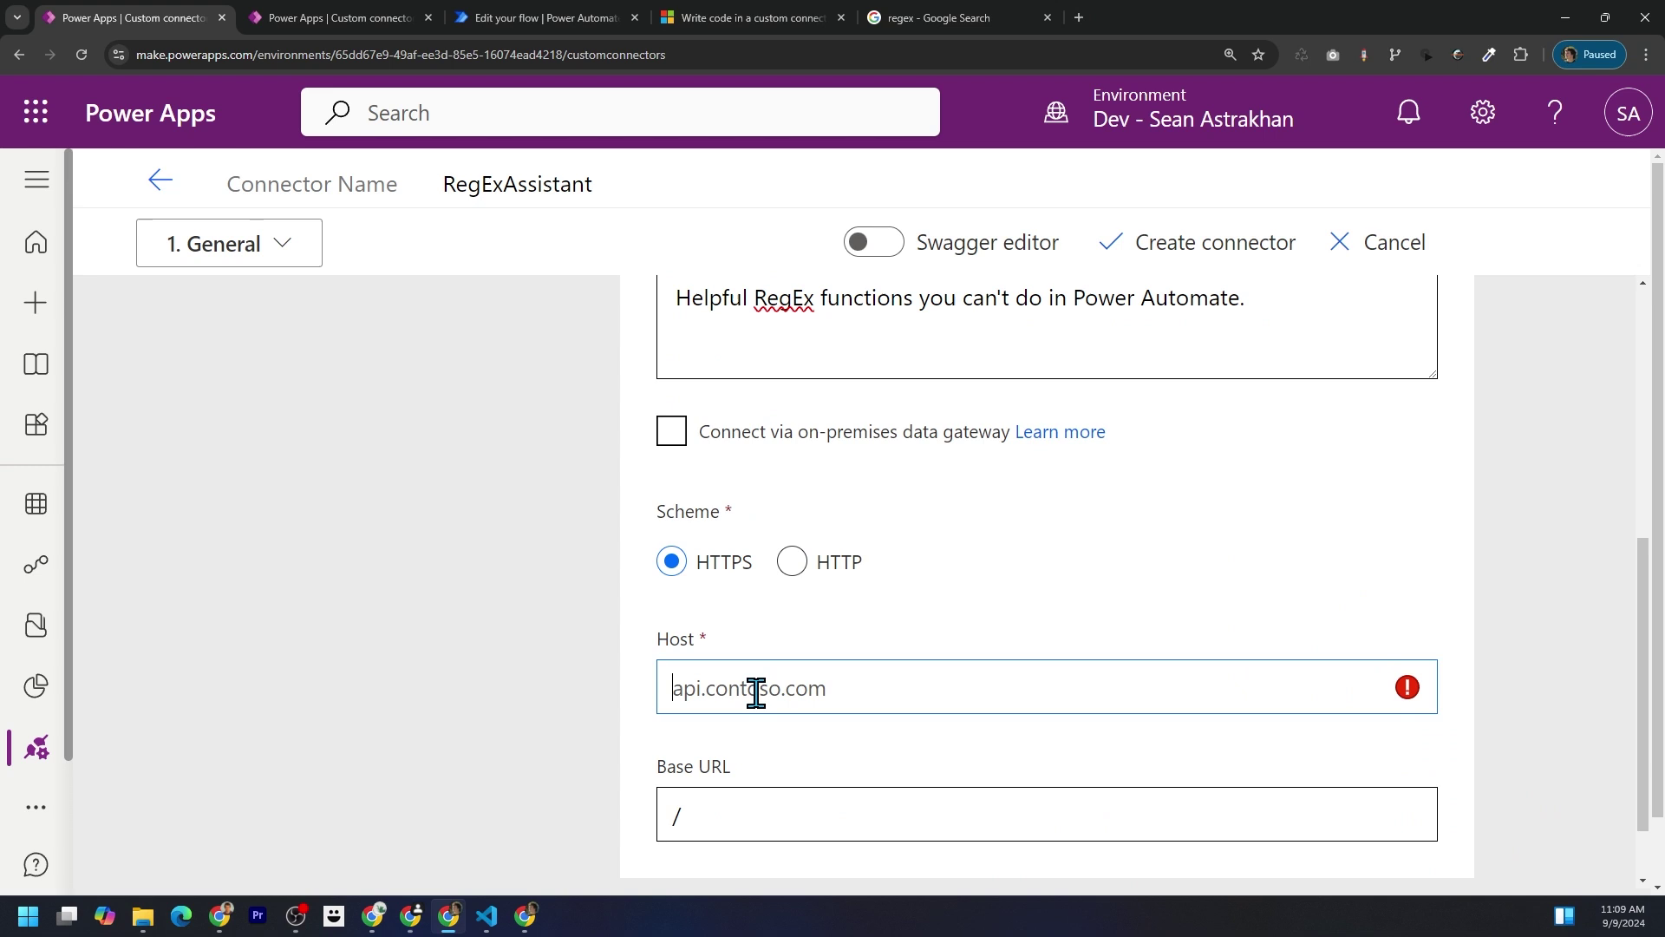
type("home")
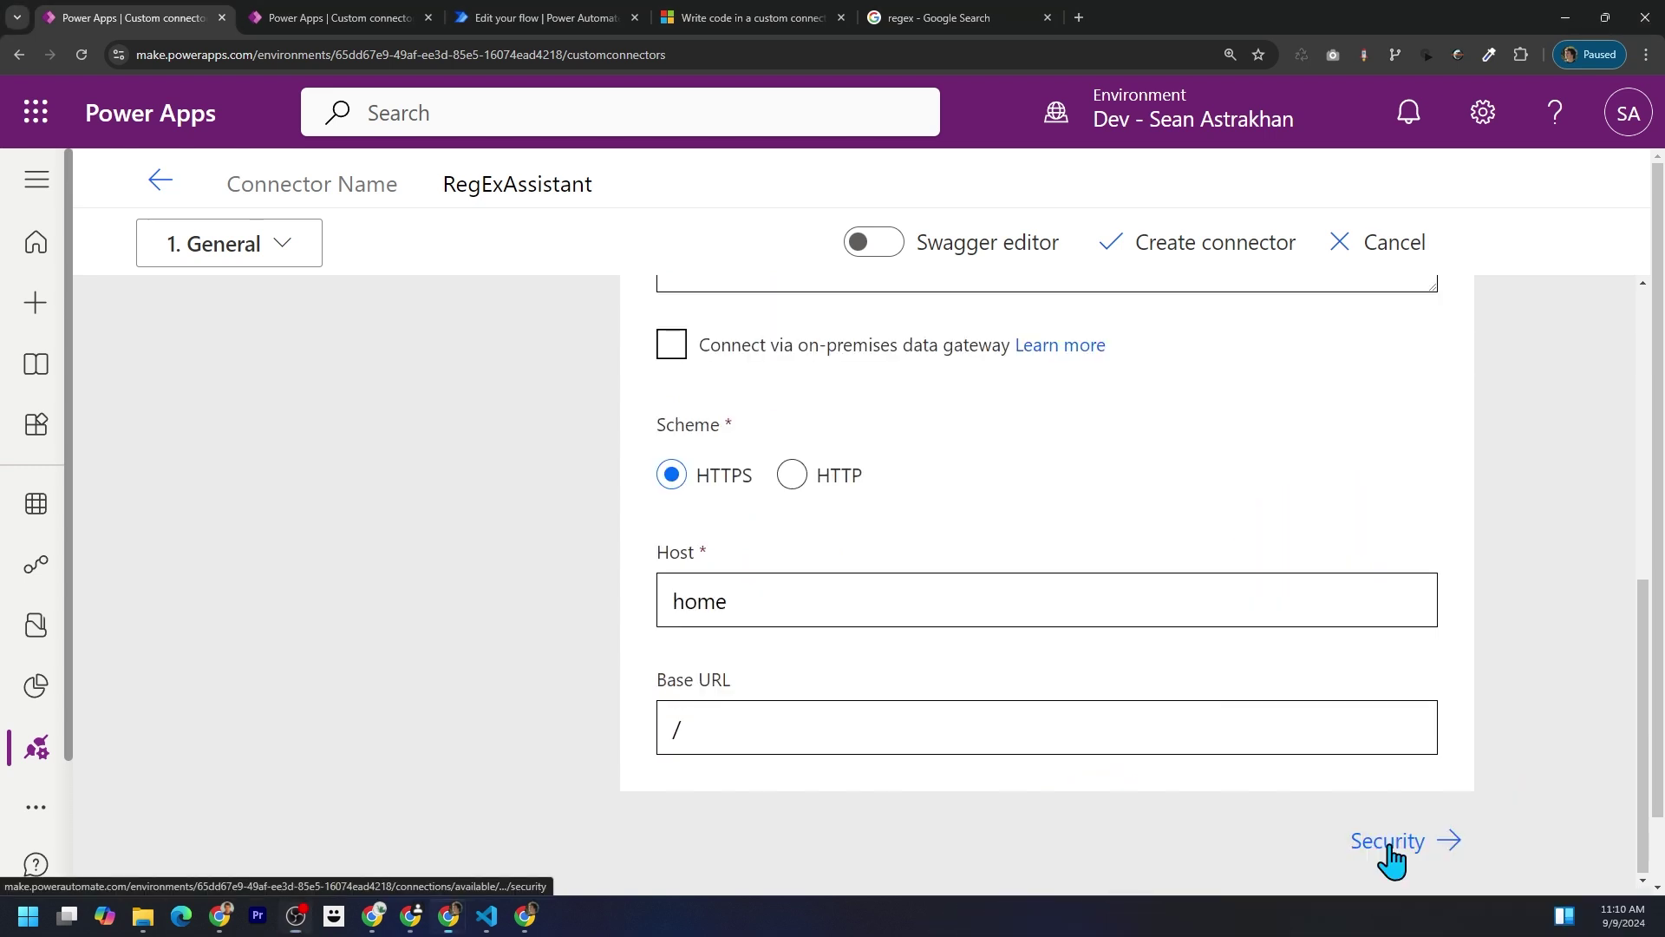
Step: Move past Security to the Definition page and add a new action
left_click(1388, 840)
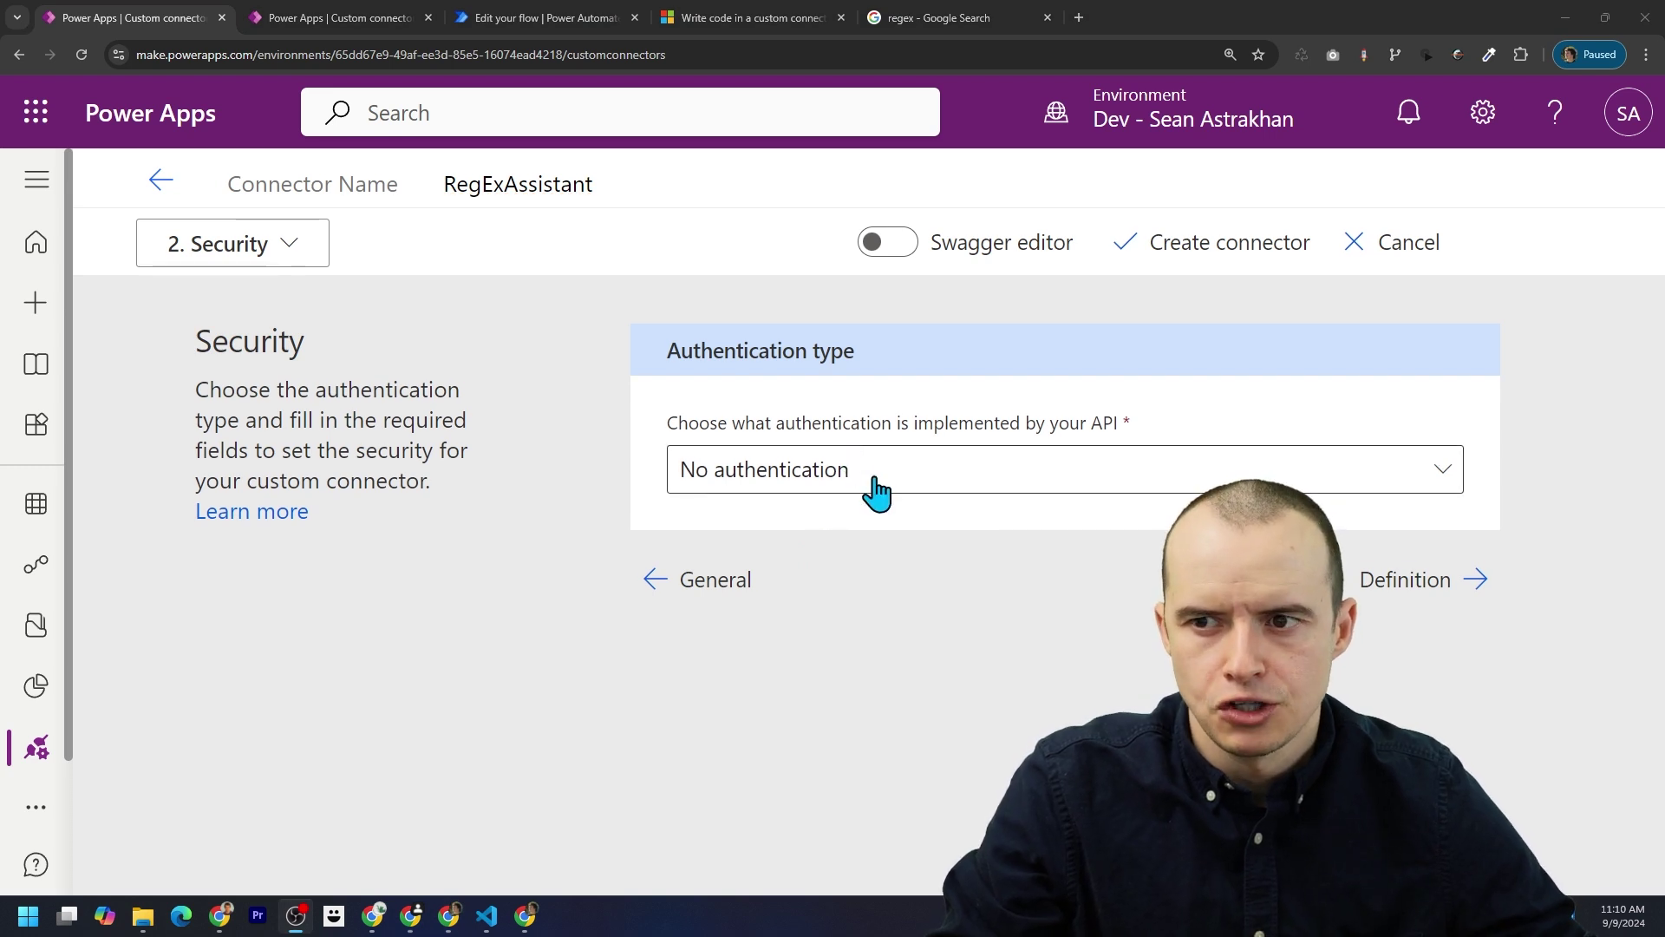
left_click(1411, 581)
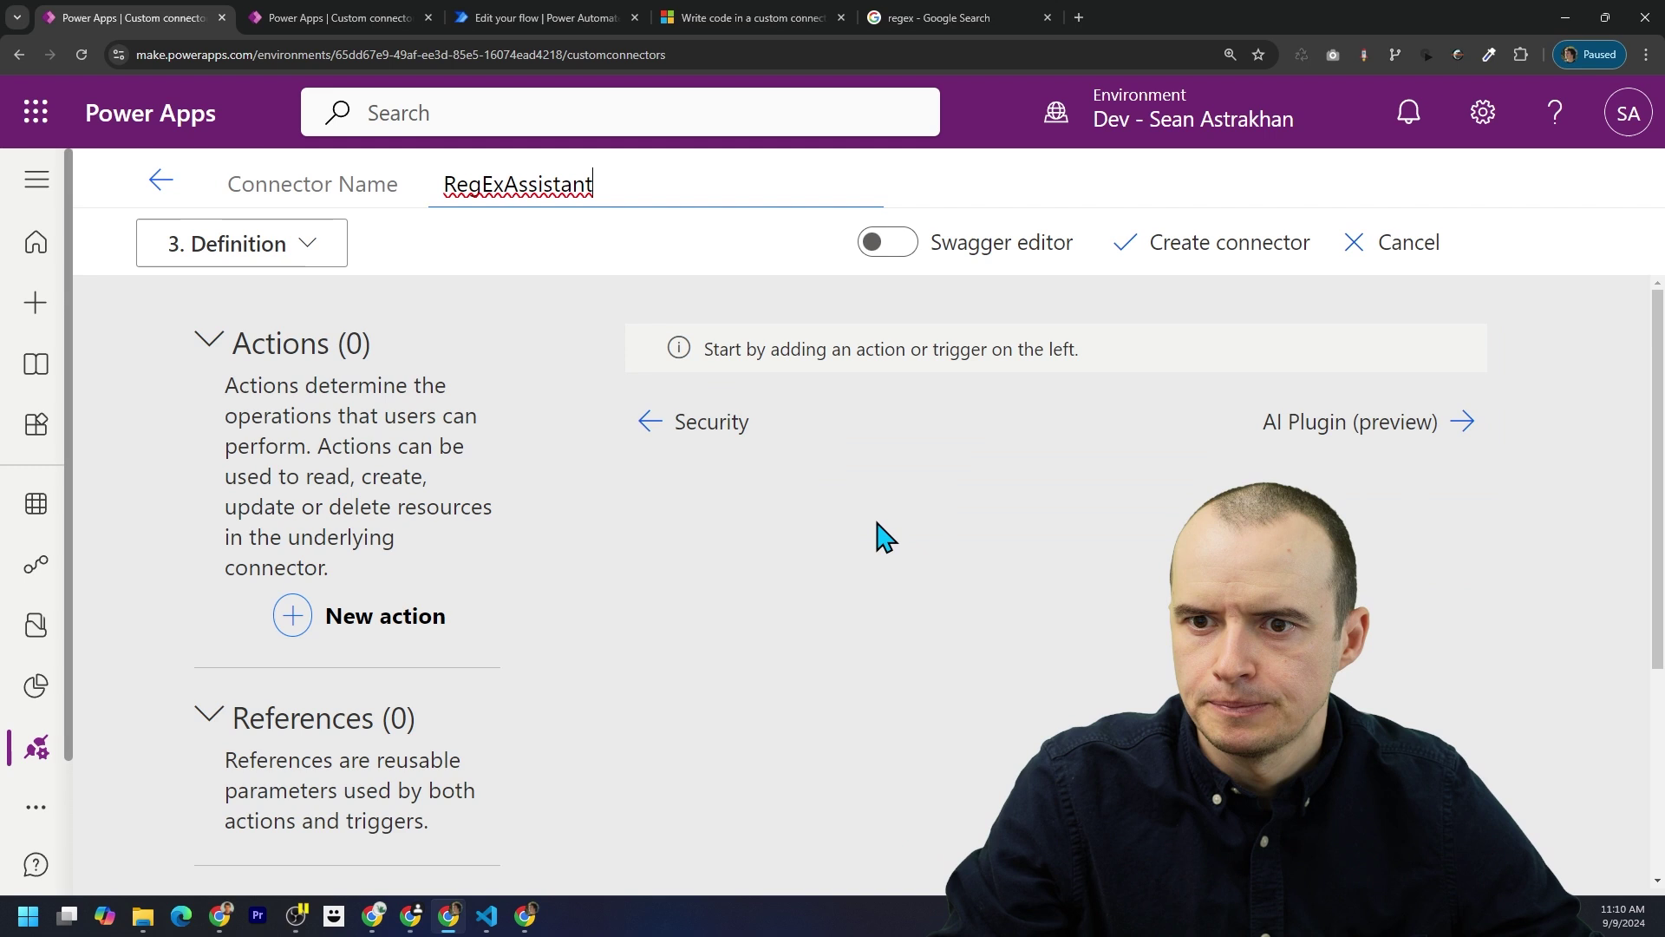
left_click(371, 614)
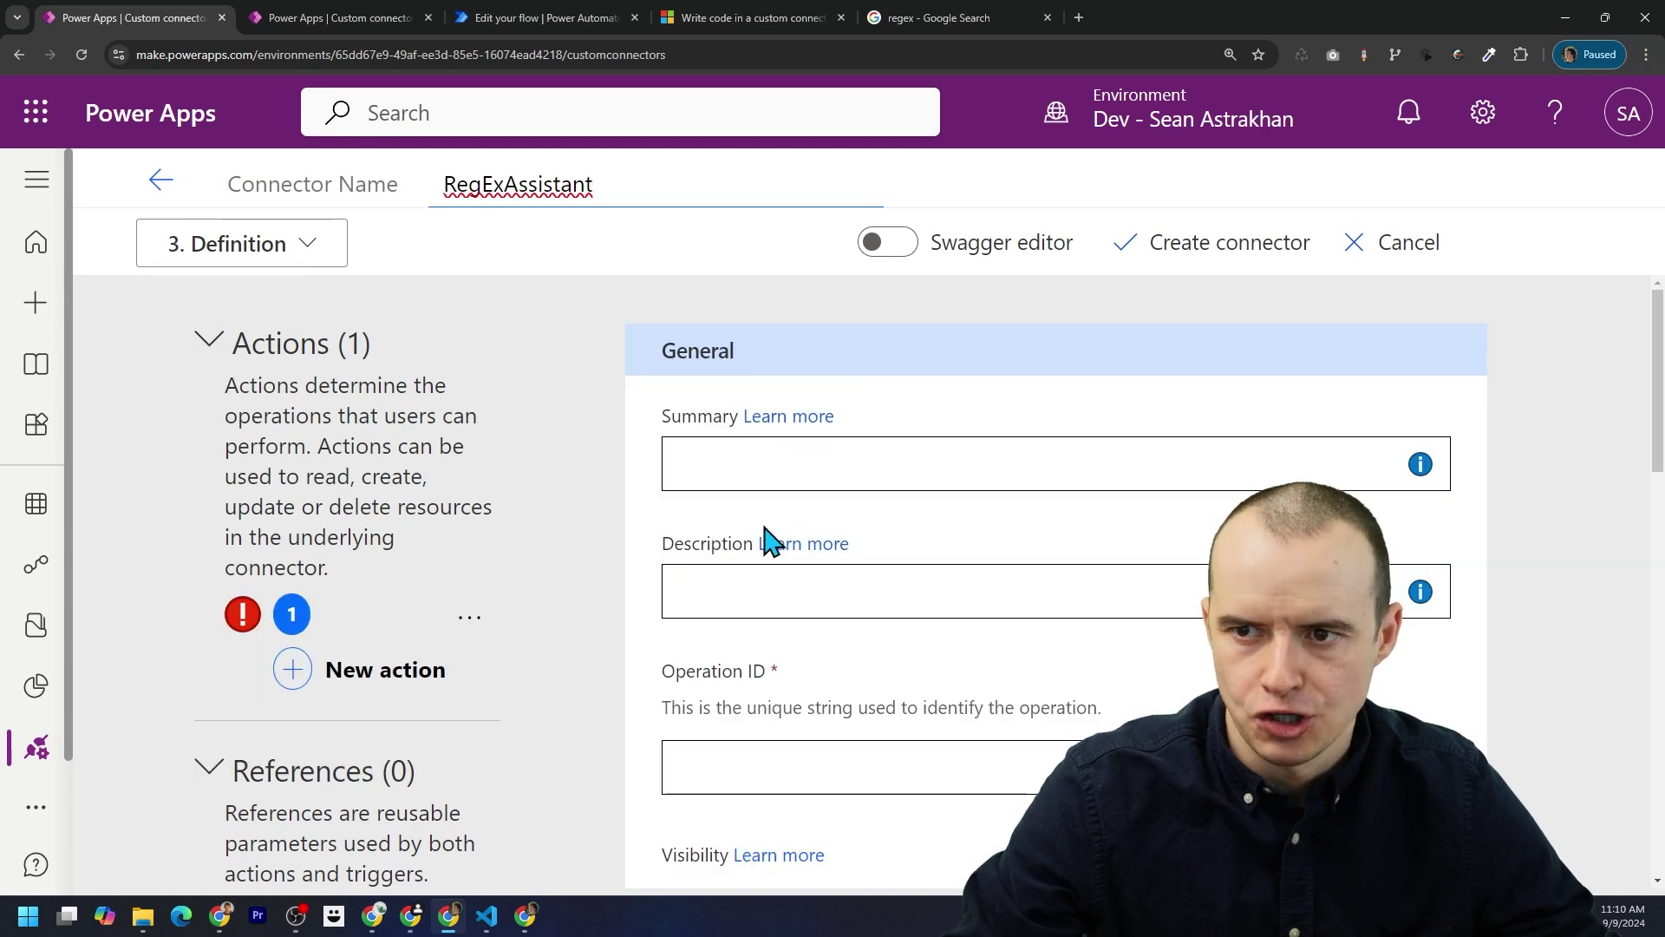
Step: Give the action summary 'Format Phone Number' and operation ID formatPhoneNumber
left_click(762, 477)
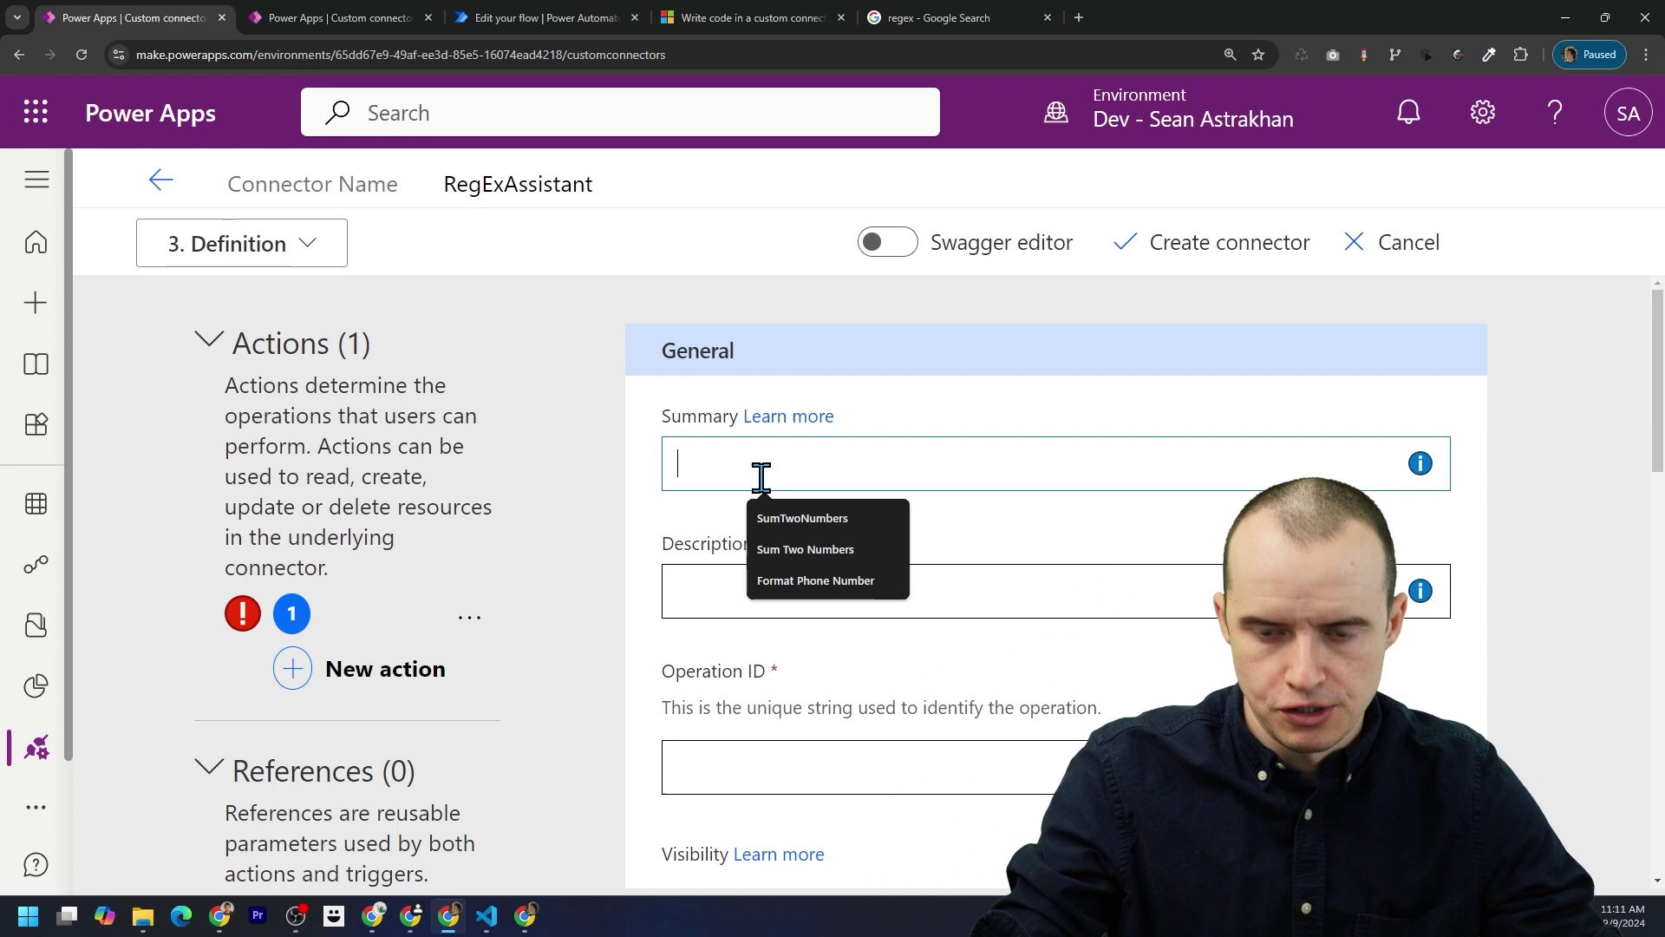
type("F")
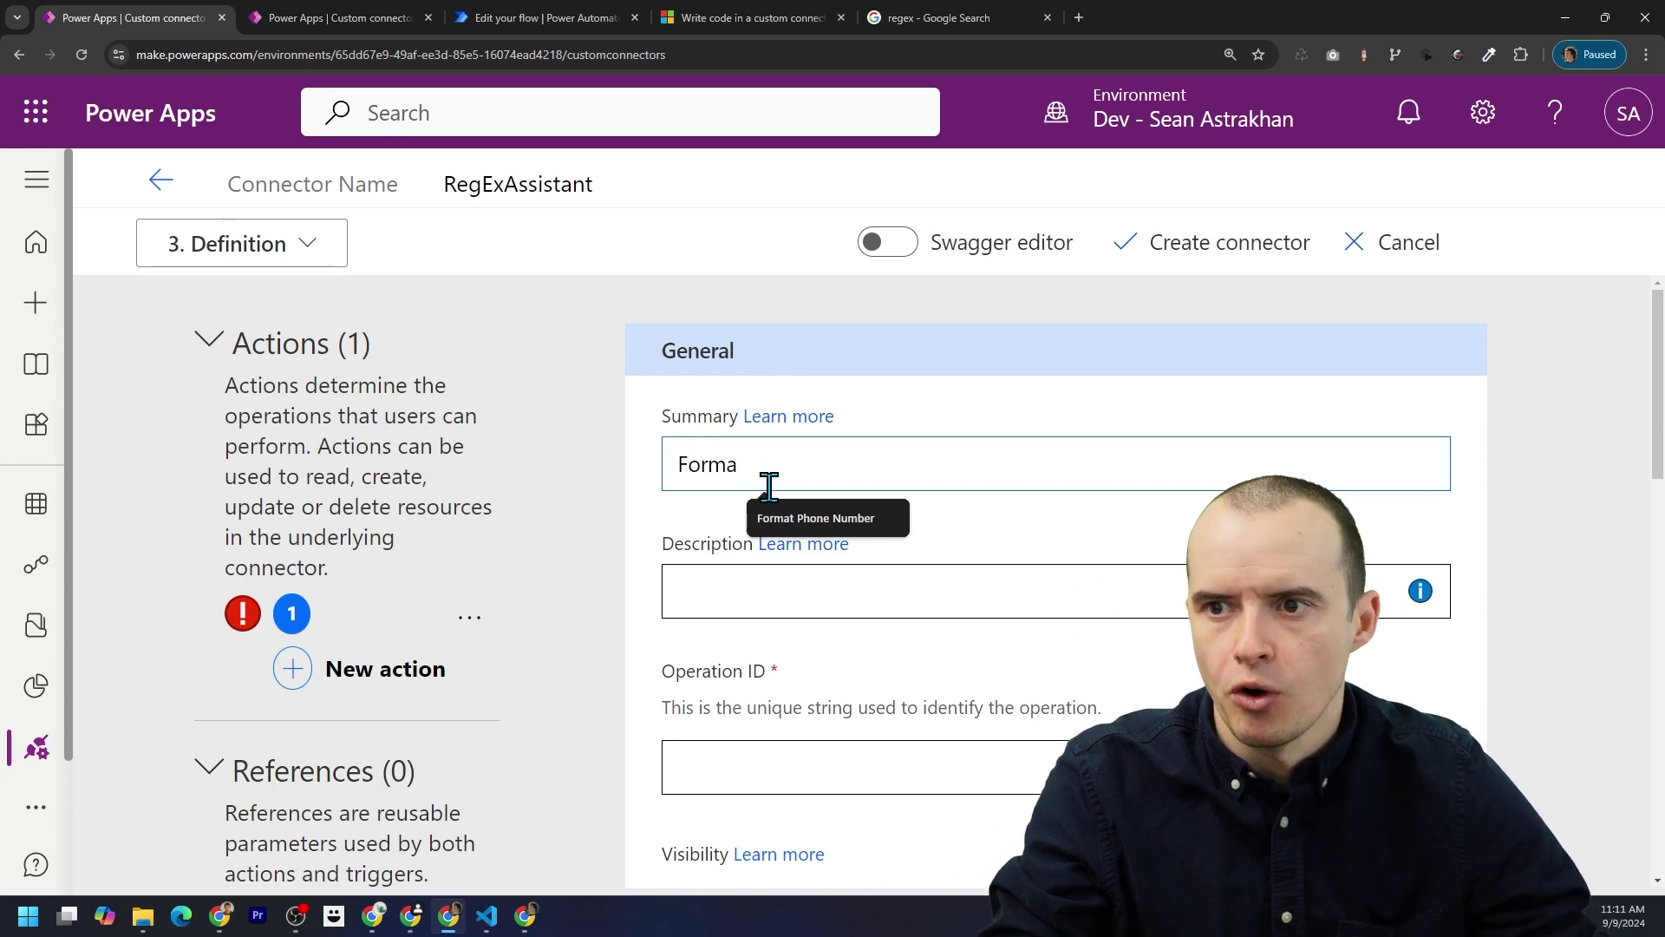
type("orma")
left_click(816, 518)
left_click(737, 767)
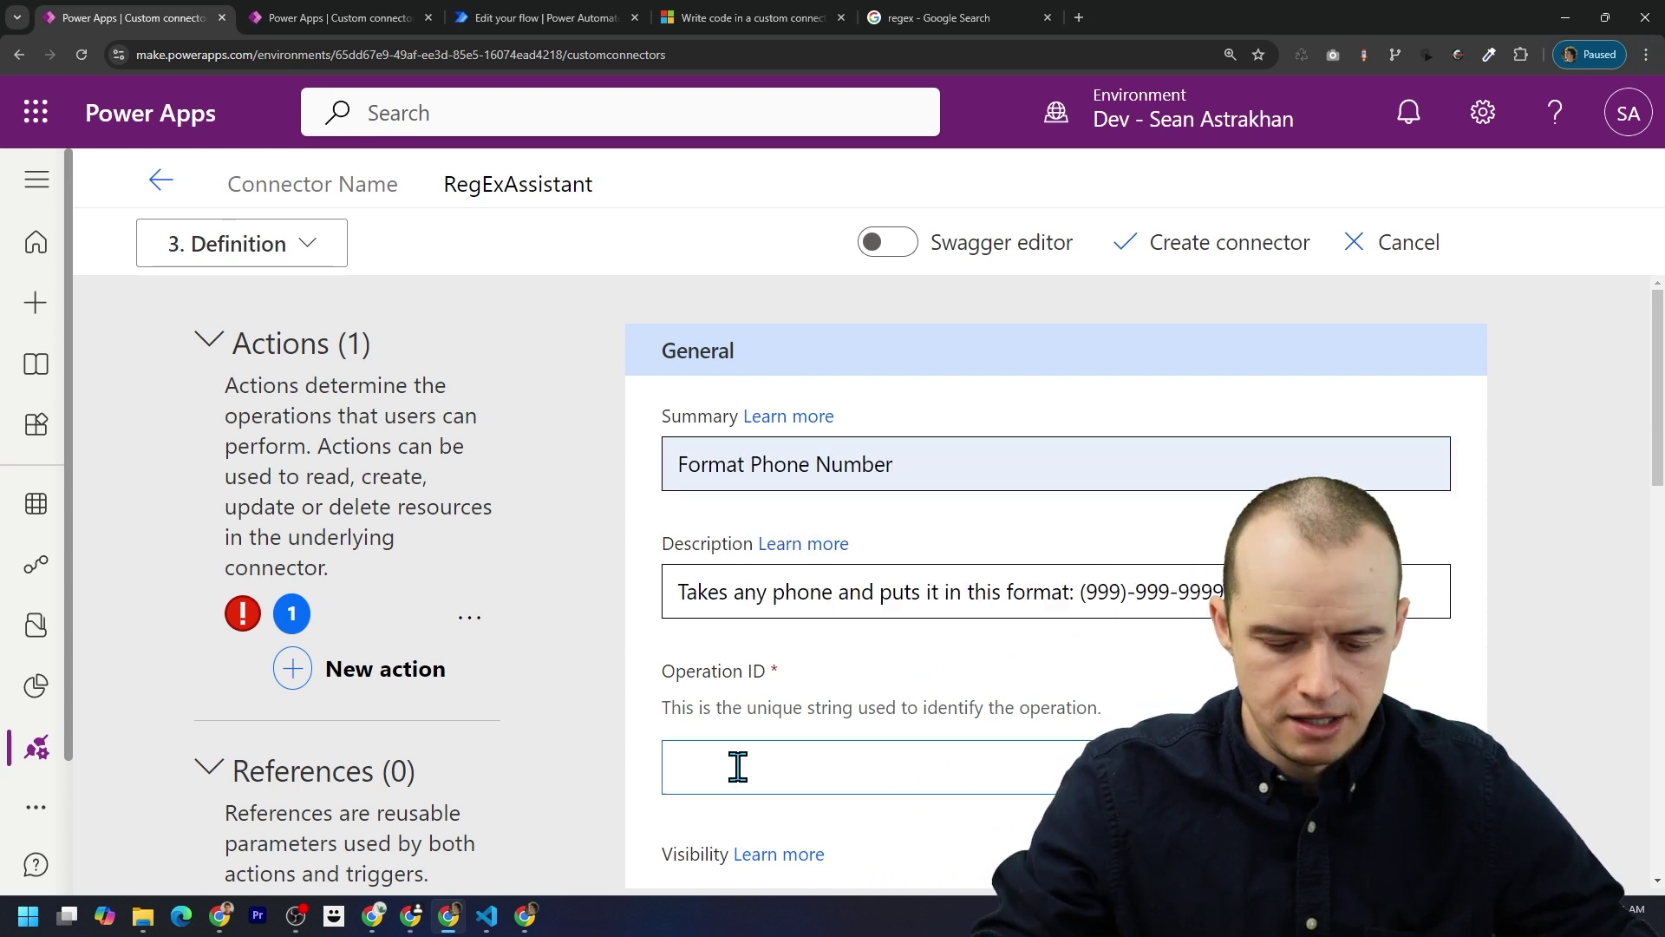
type("formatPhoneNumber")
scroll(929, 539, "down", 7)
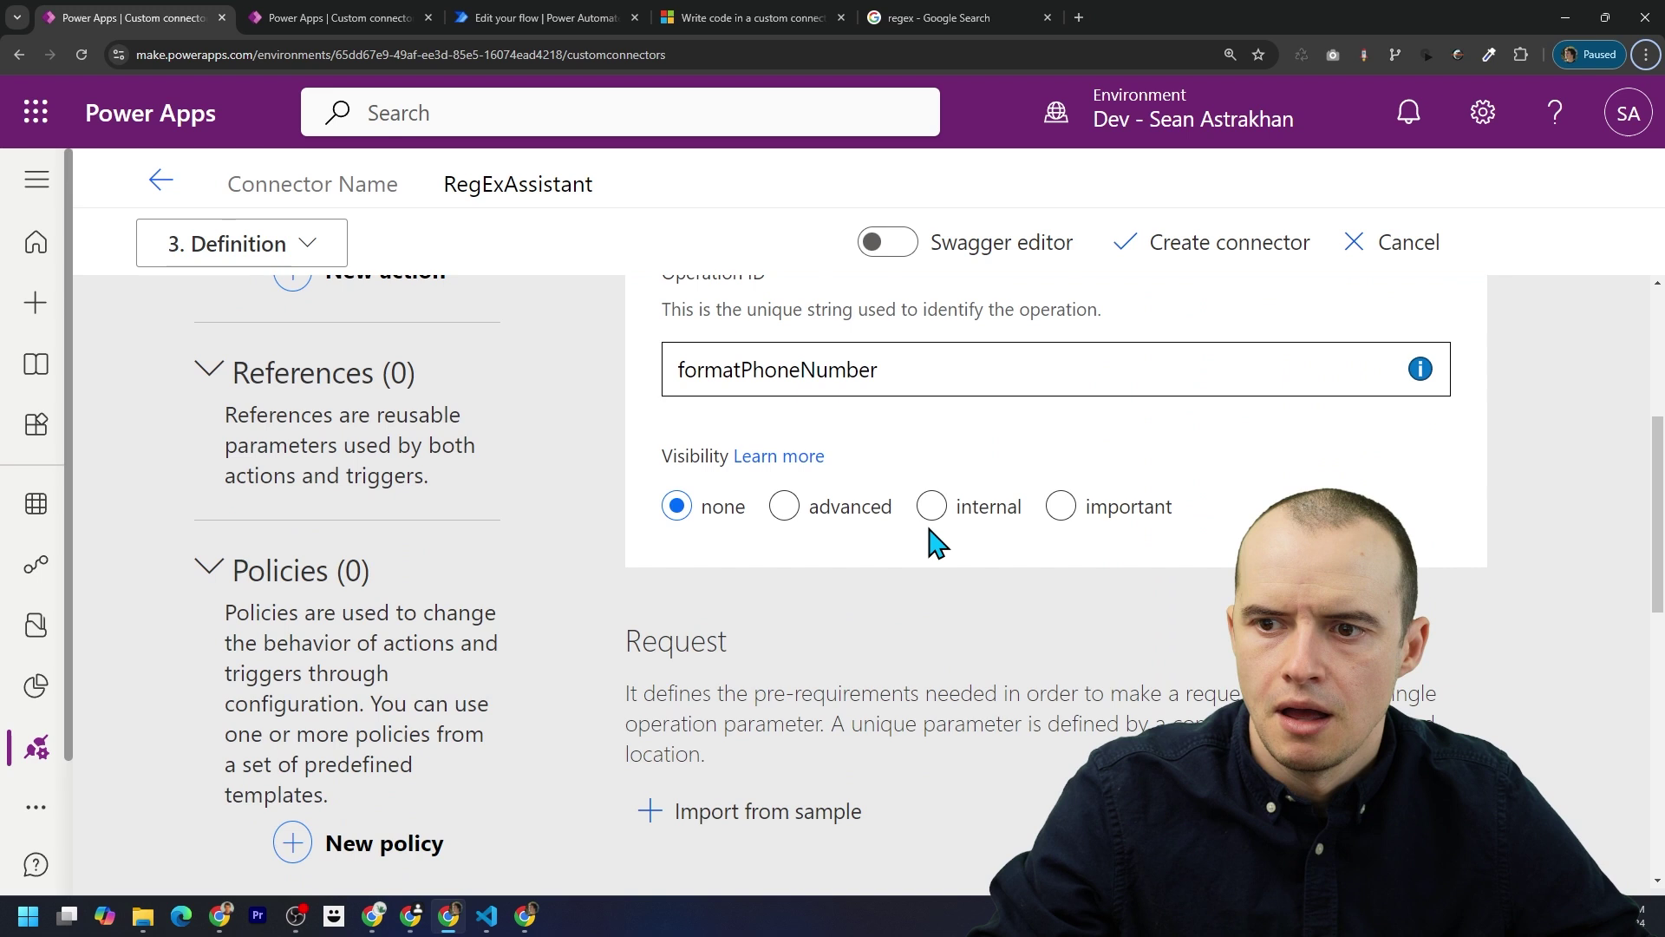
left_click(767, 607)
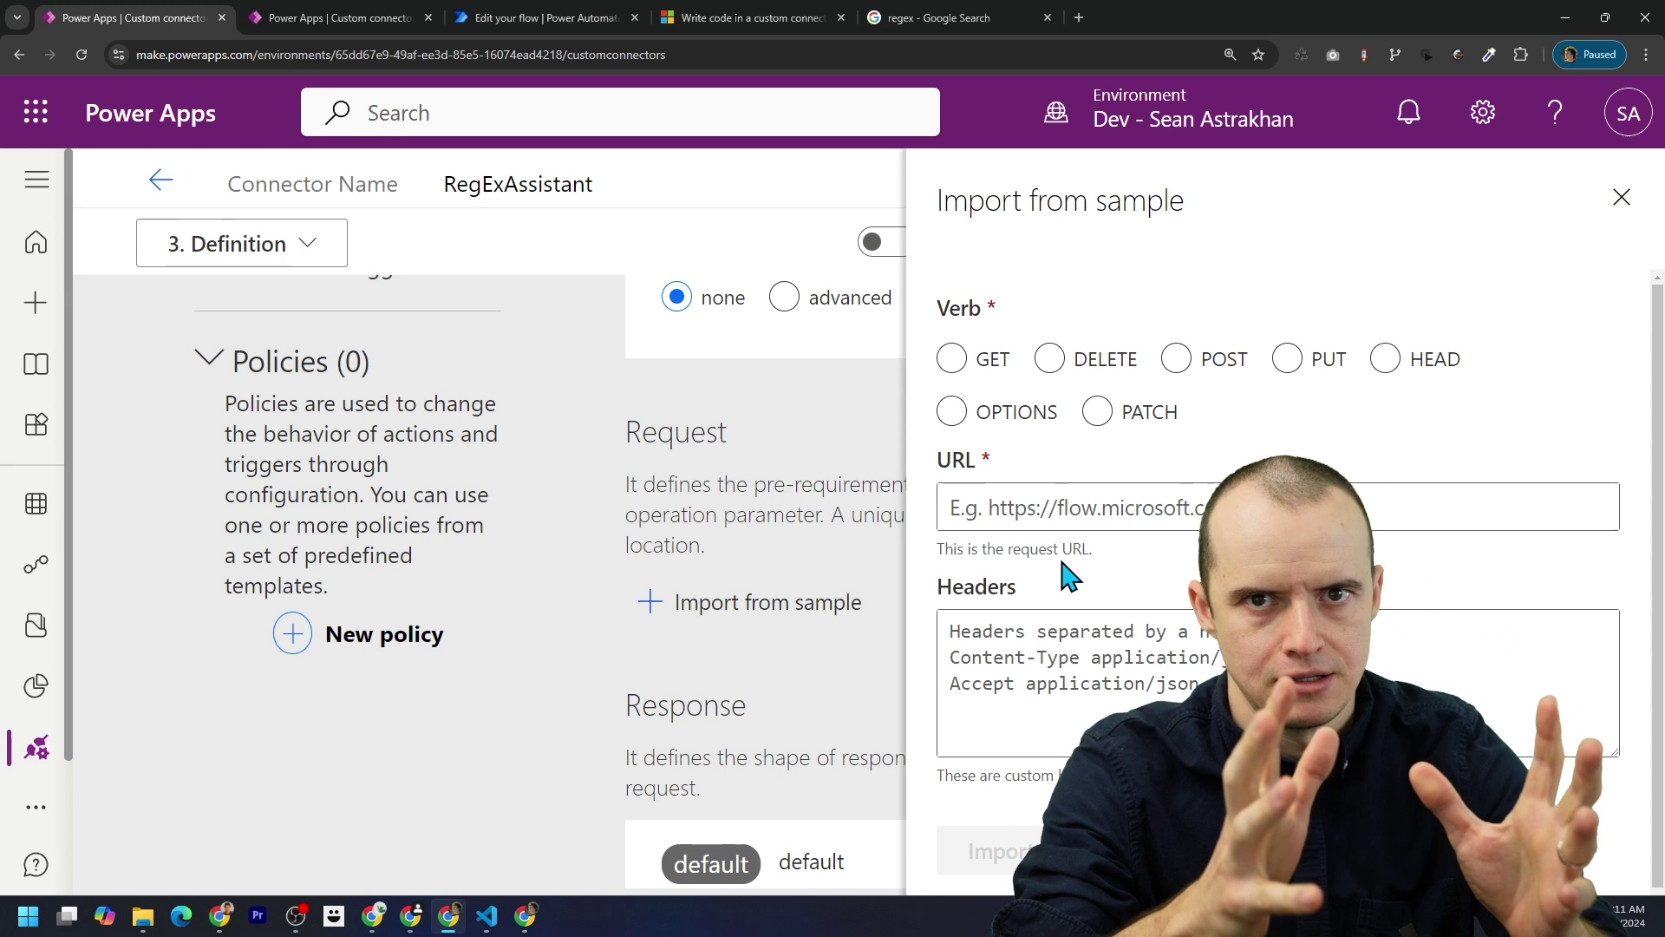
left_click(1176, 359)
left_click(1053, 503)
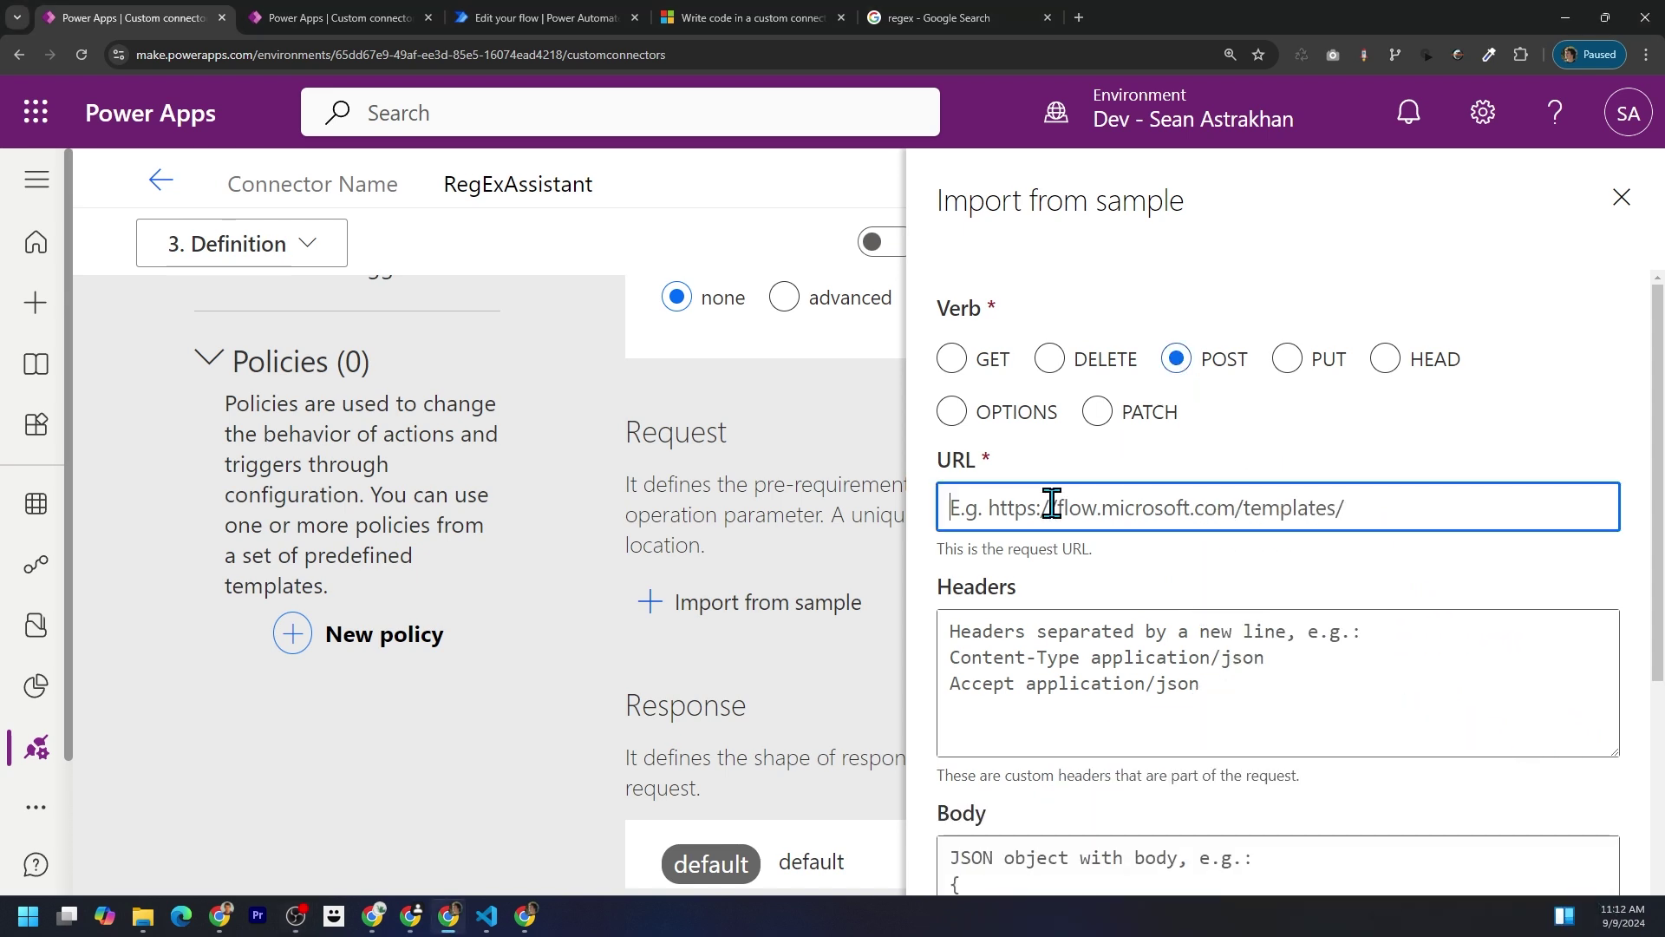
type("http://home")
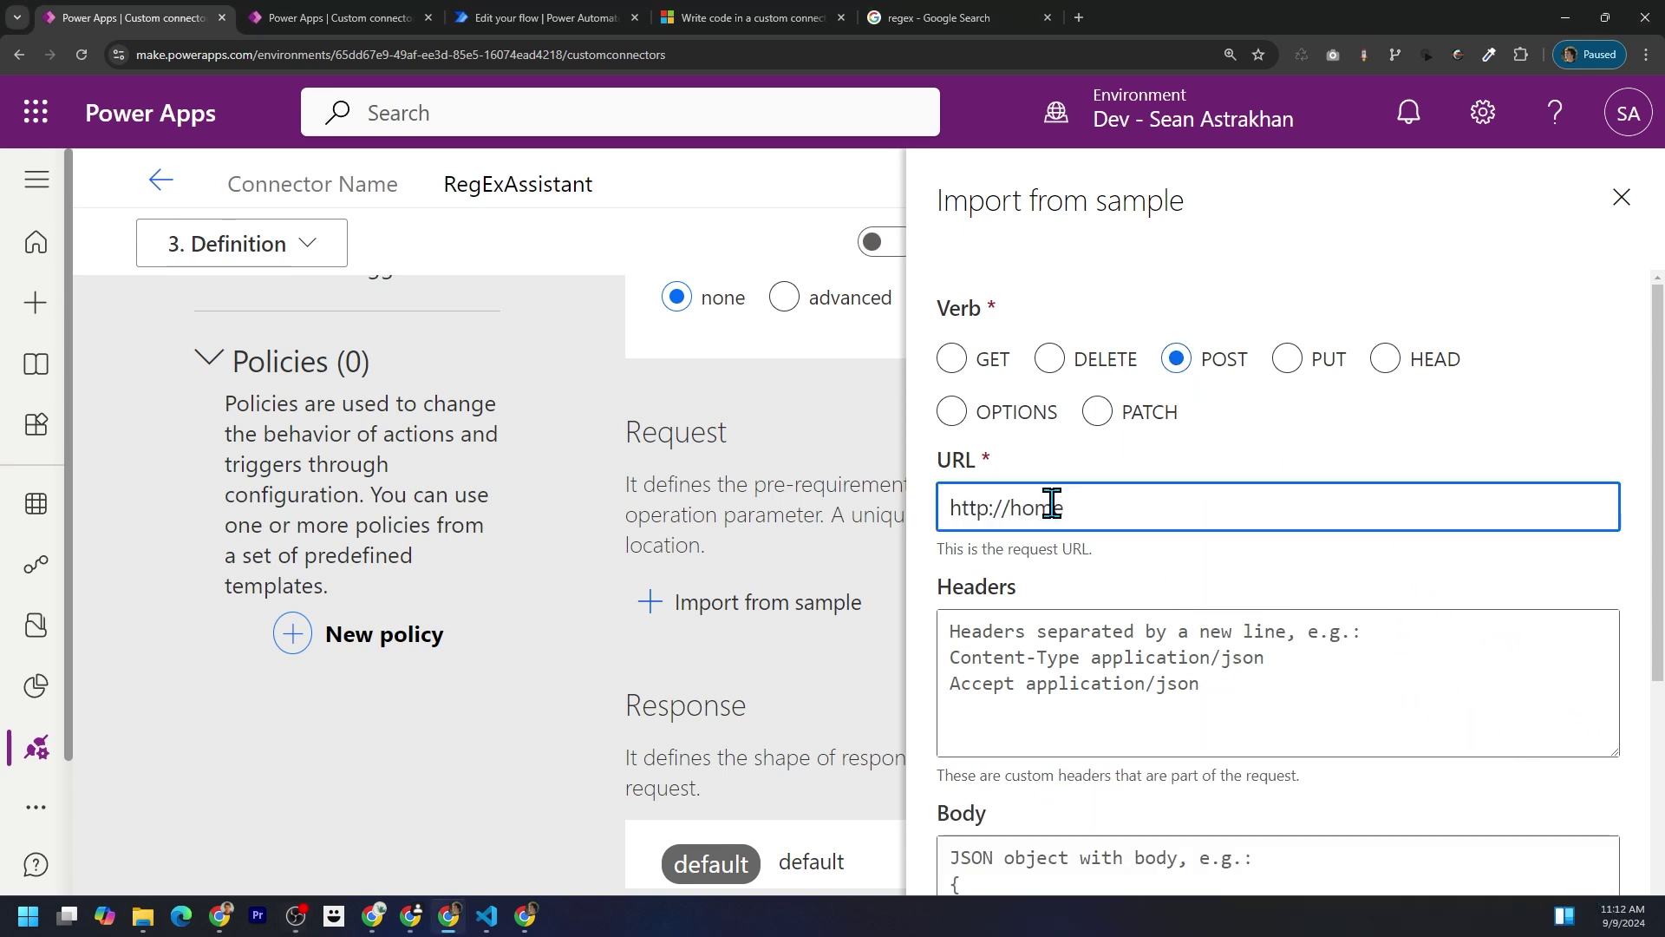
scroll(1126, 483, "down", 4)
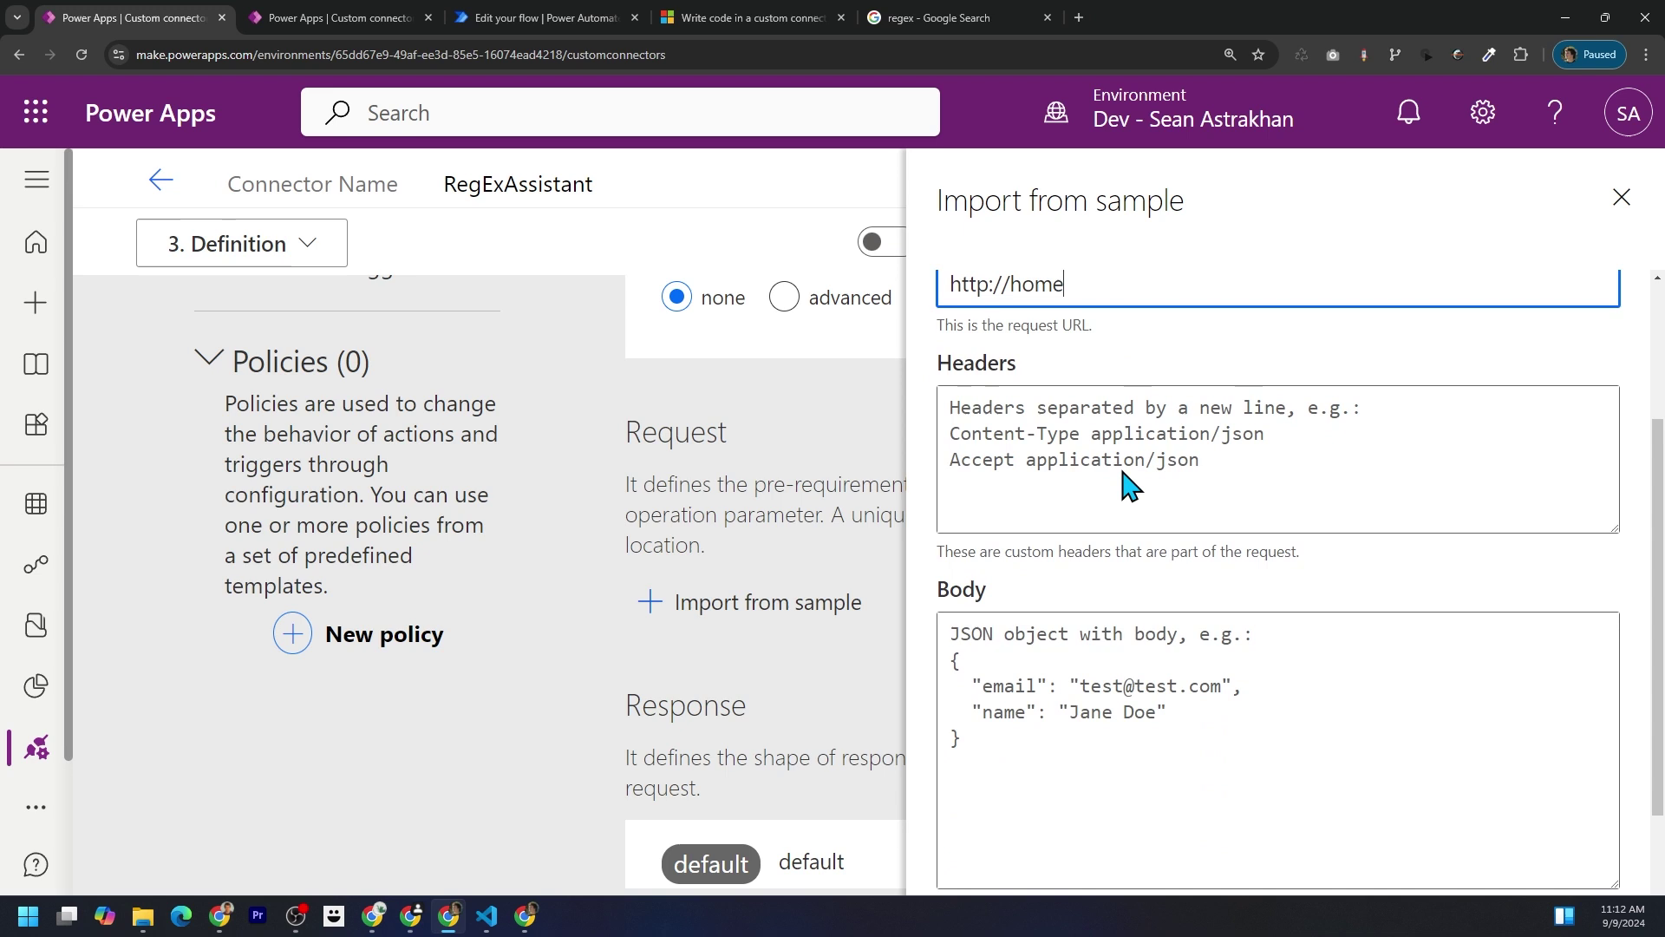
left_click(999, 534)
type("{")
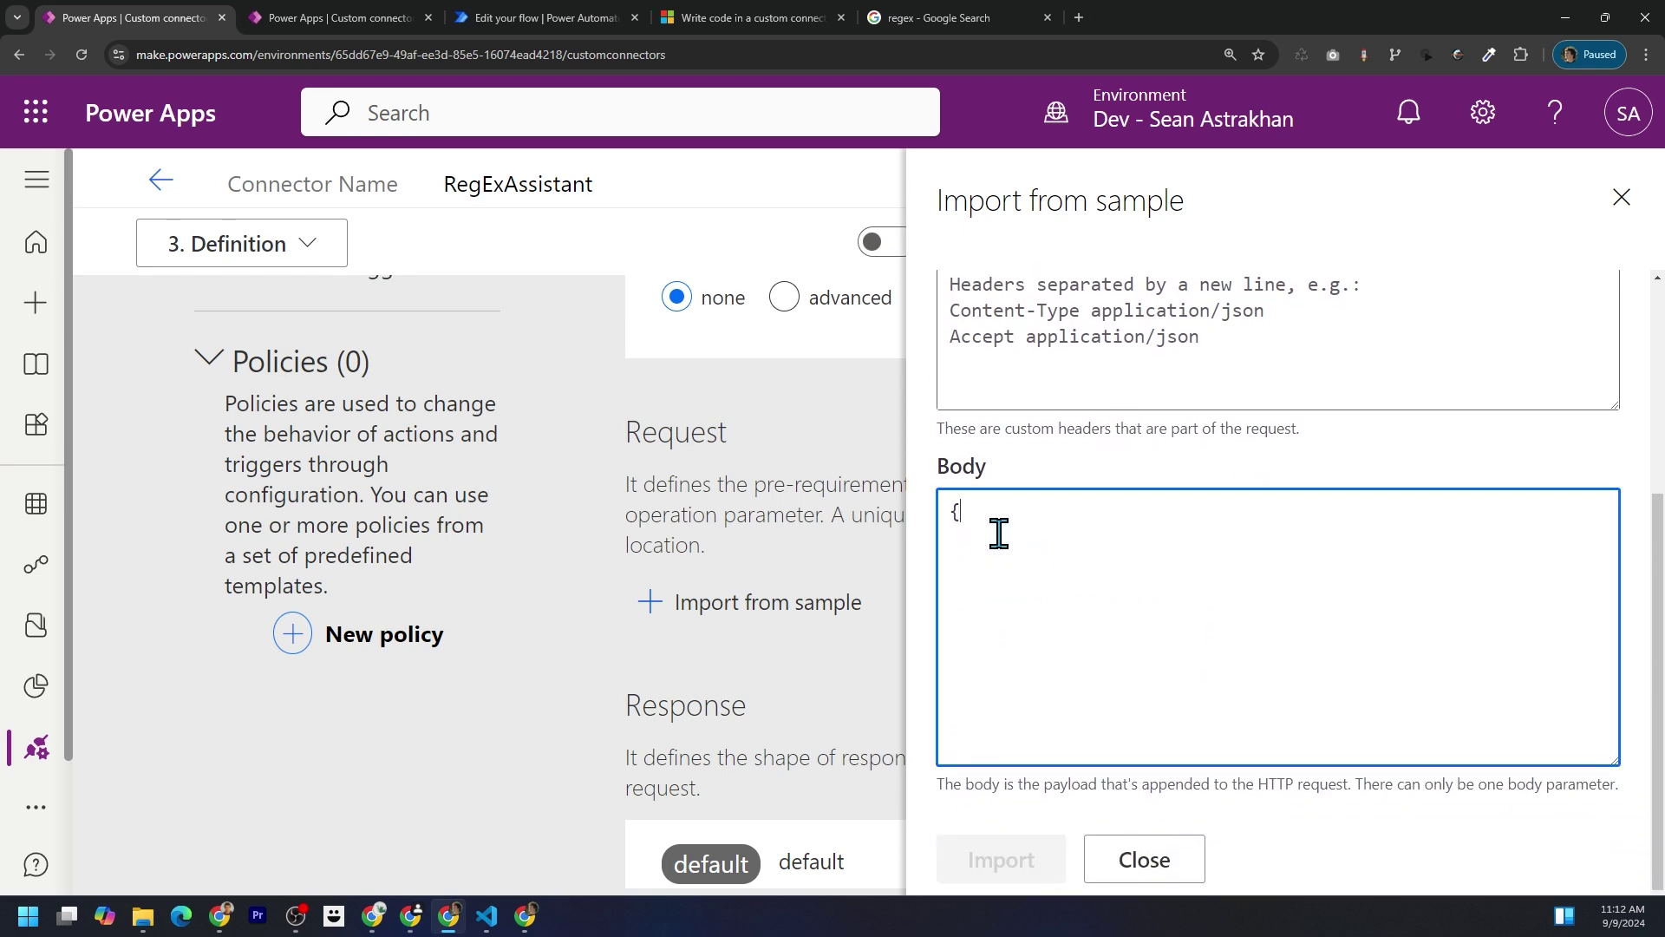
key("Return")
key("Return")
type("}")
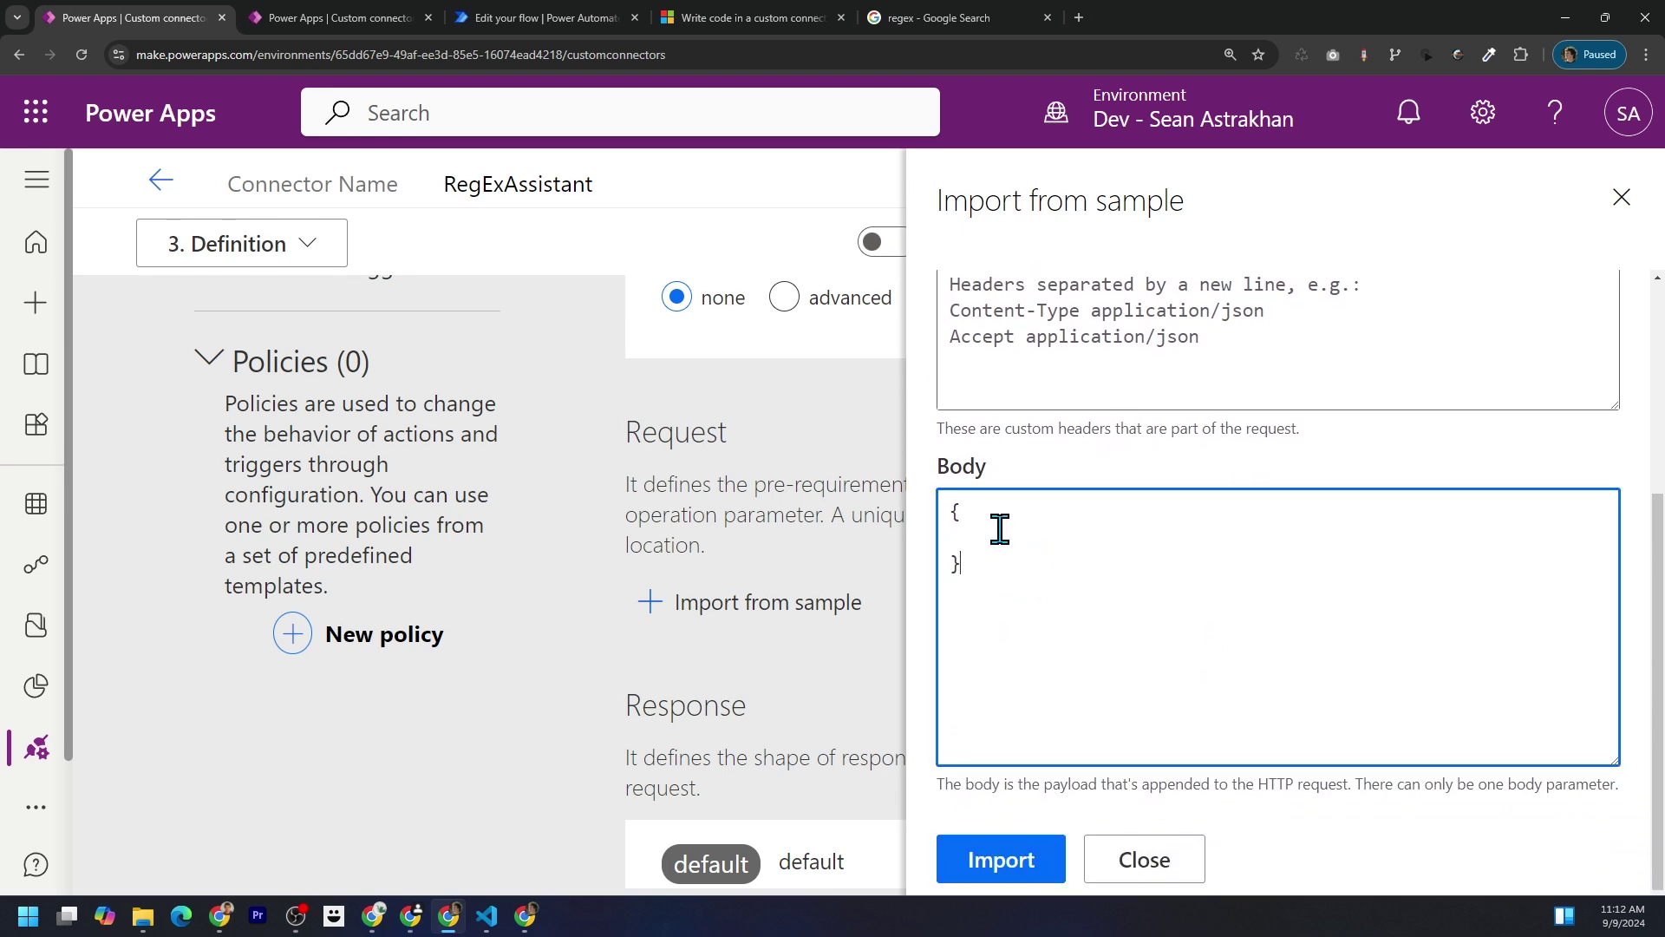
type("\"")
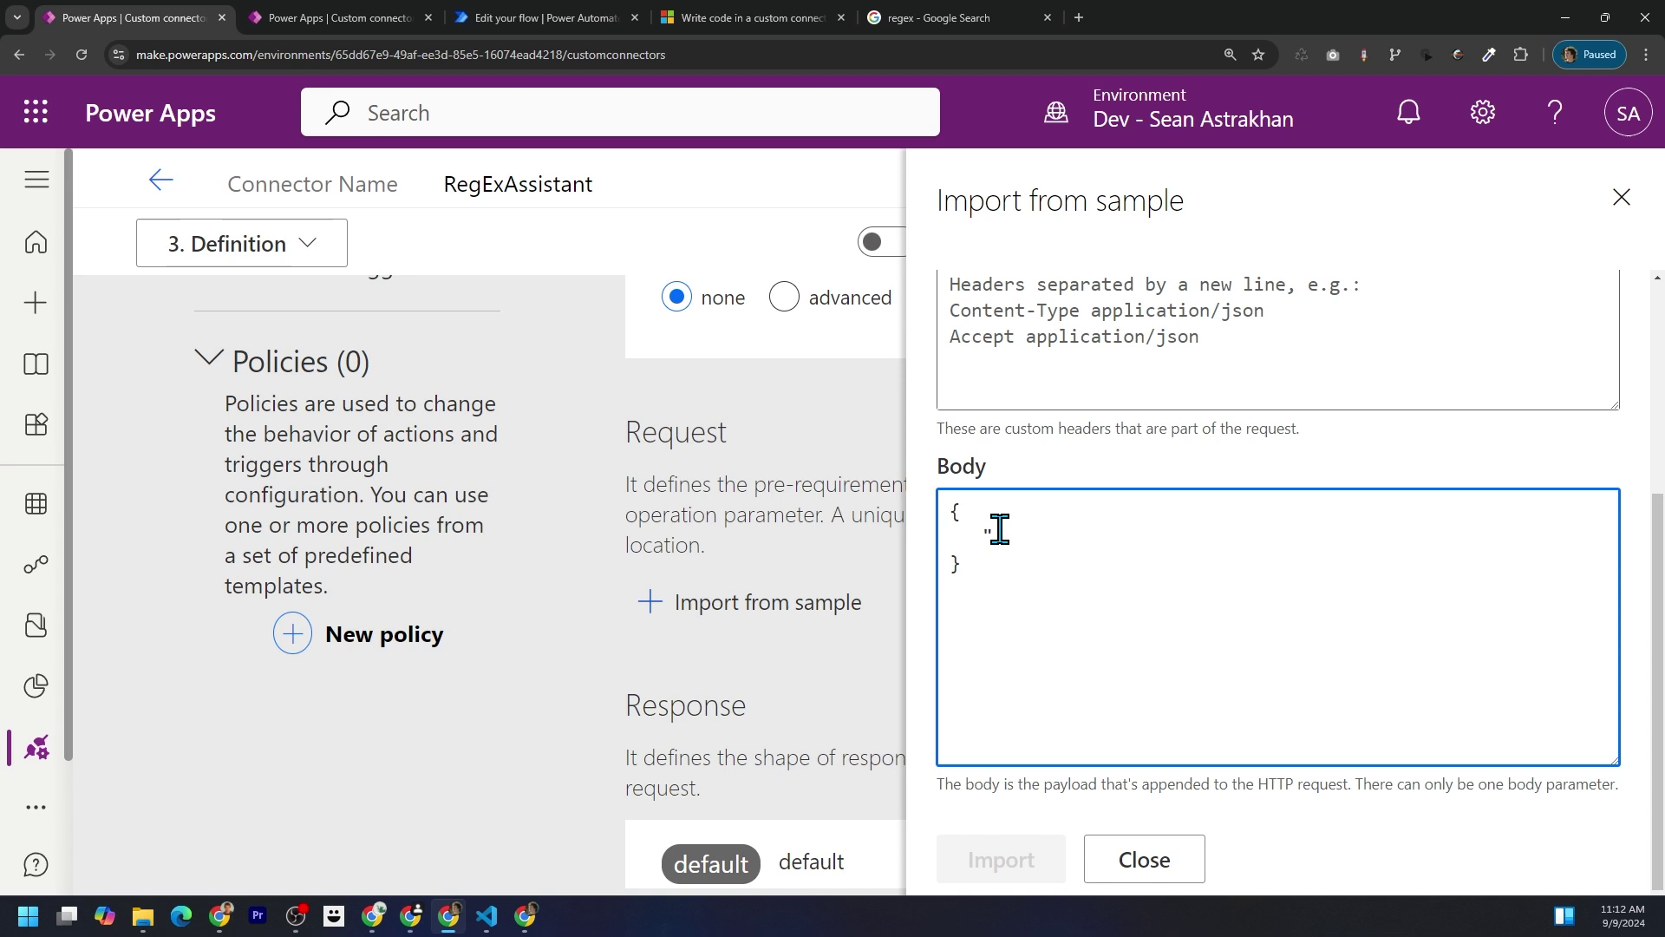
type("phoneNumber\": \"\"")
Step: Import the sample, then edit the body parameter and inspect its phoneNumber property
left_click(998, 863)
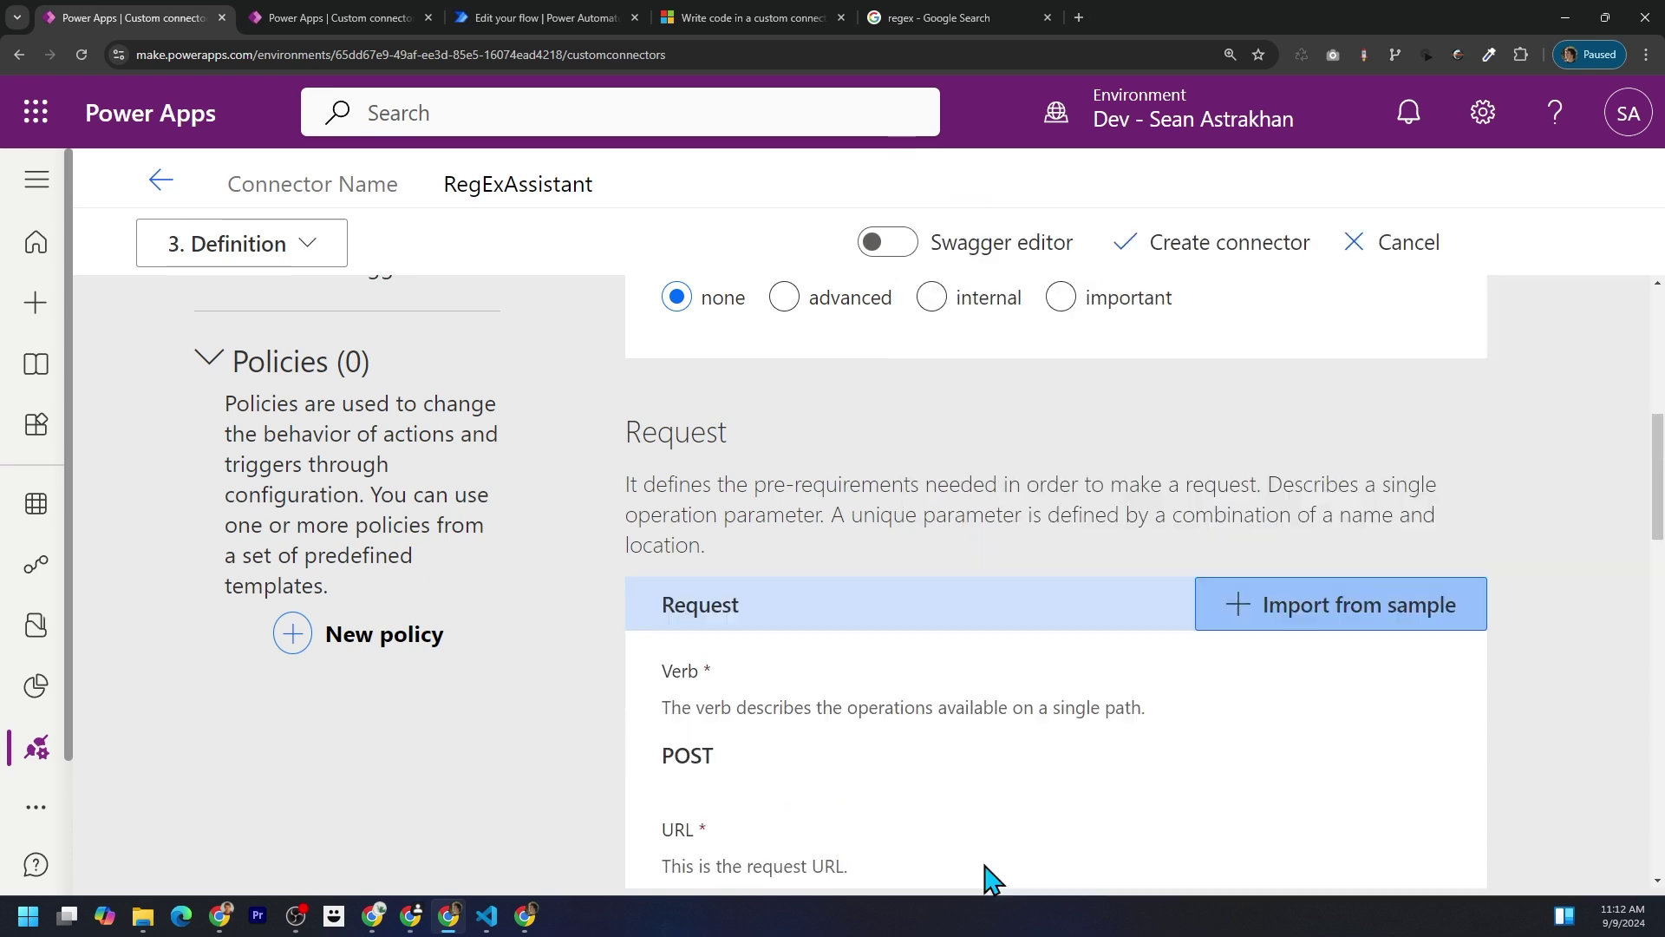
scroll(753, 683, "down", 2)
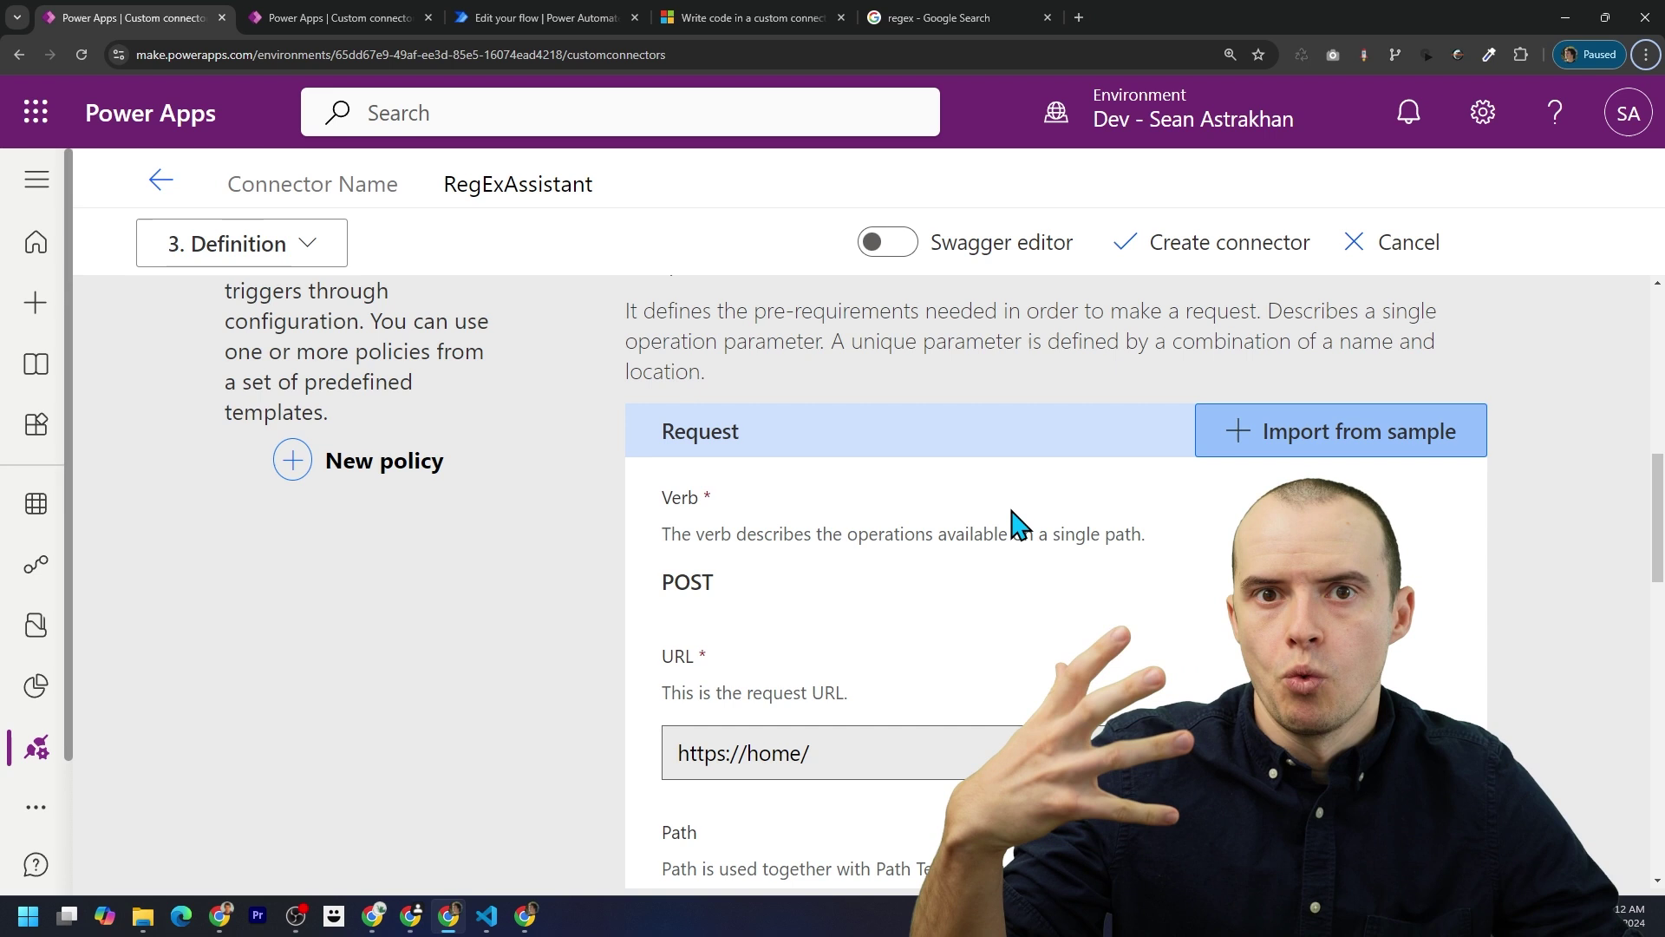
scroll(1015, 525, "down", 7)
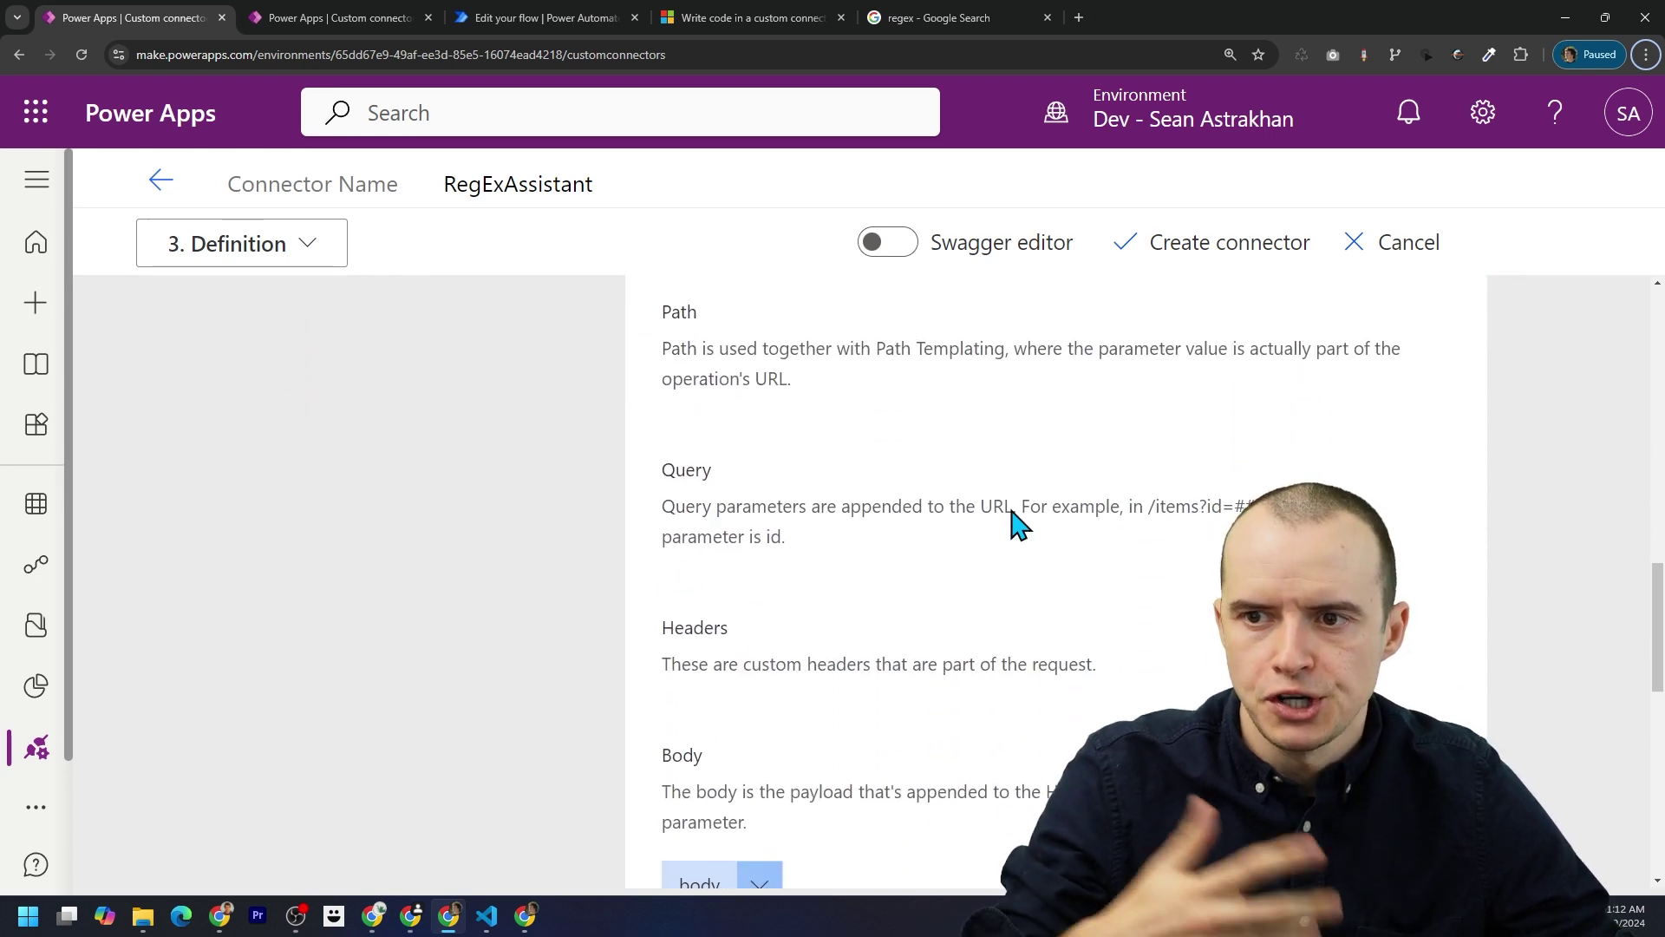
scroll(973, 533, "down", 2)
left_click(761, 629)
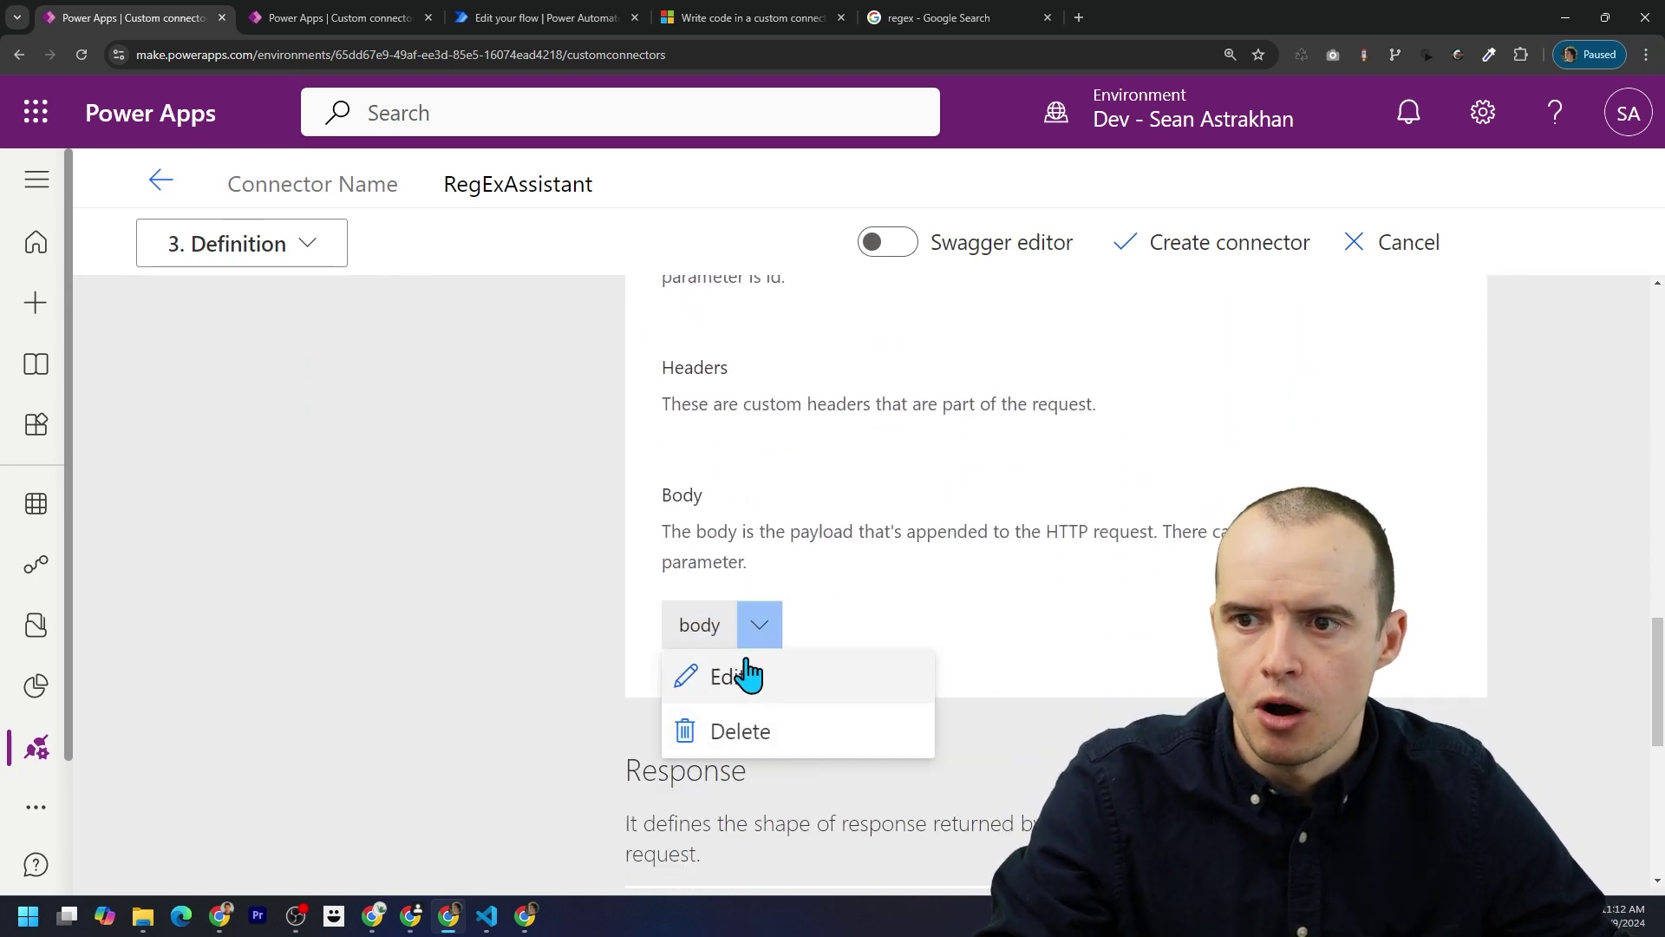
left_click(729, 677)
scroll(943, 531, "down", 6)
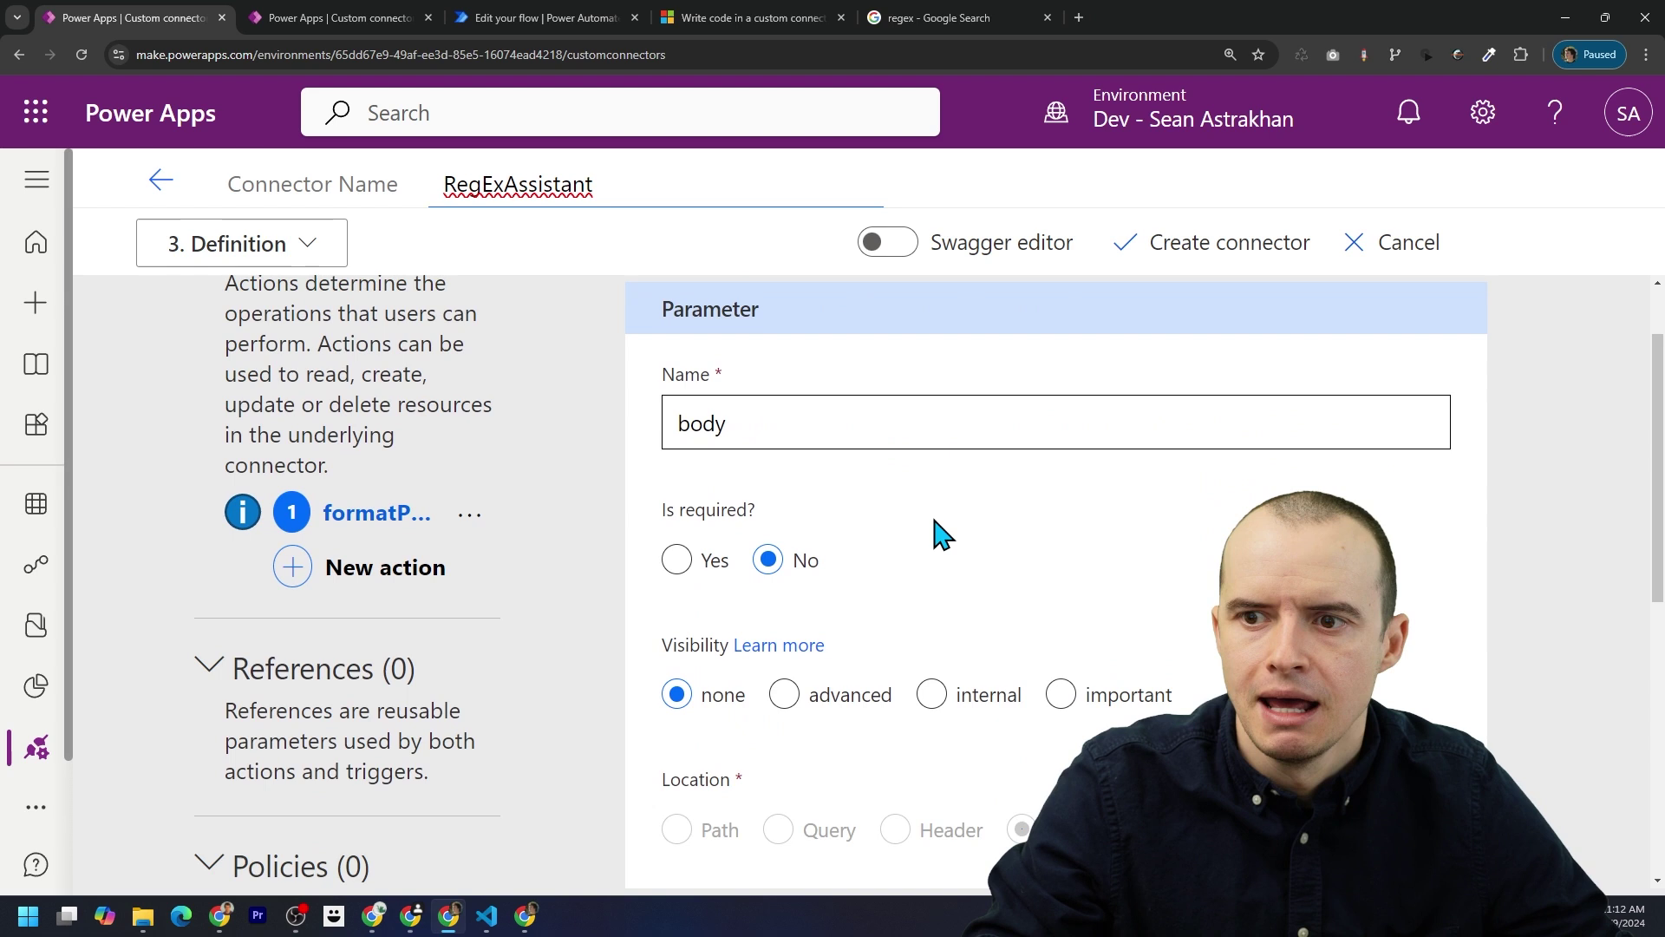
scroll(942, 531, "down", 1)
left_click(833, 545)
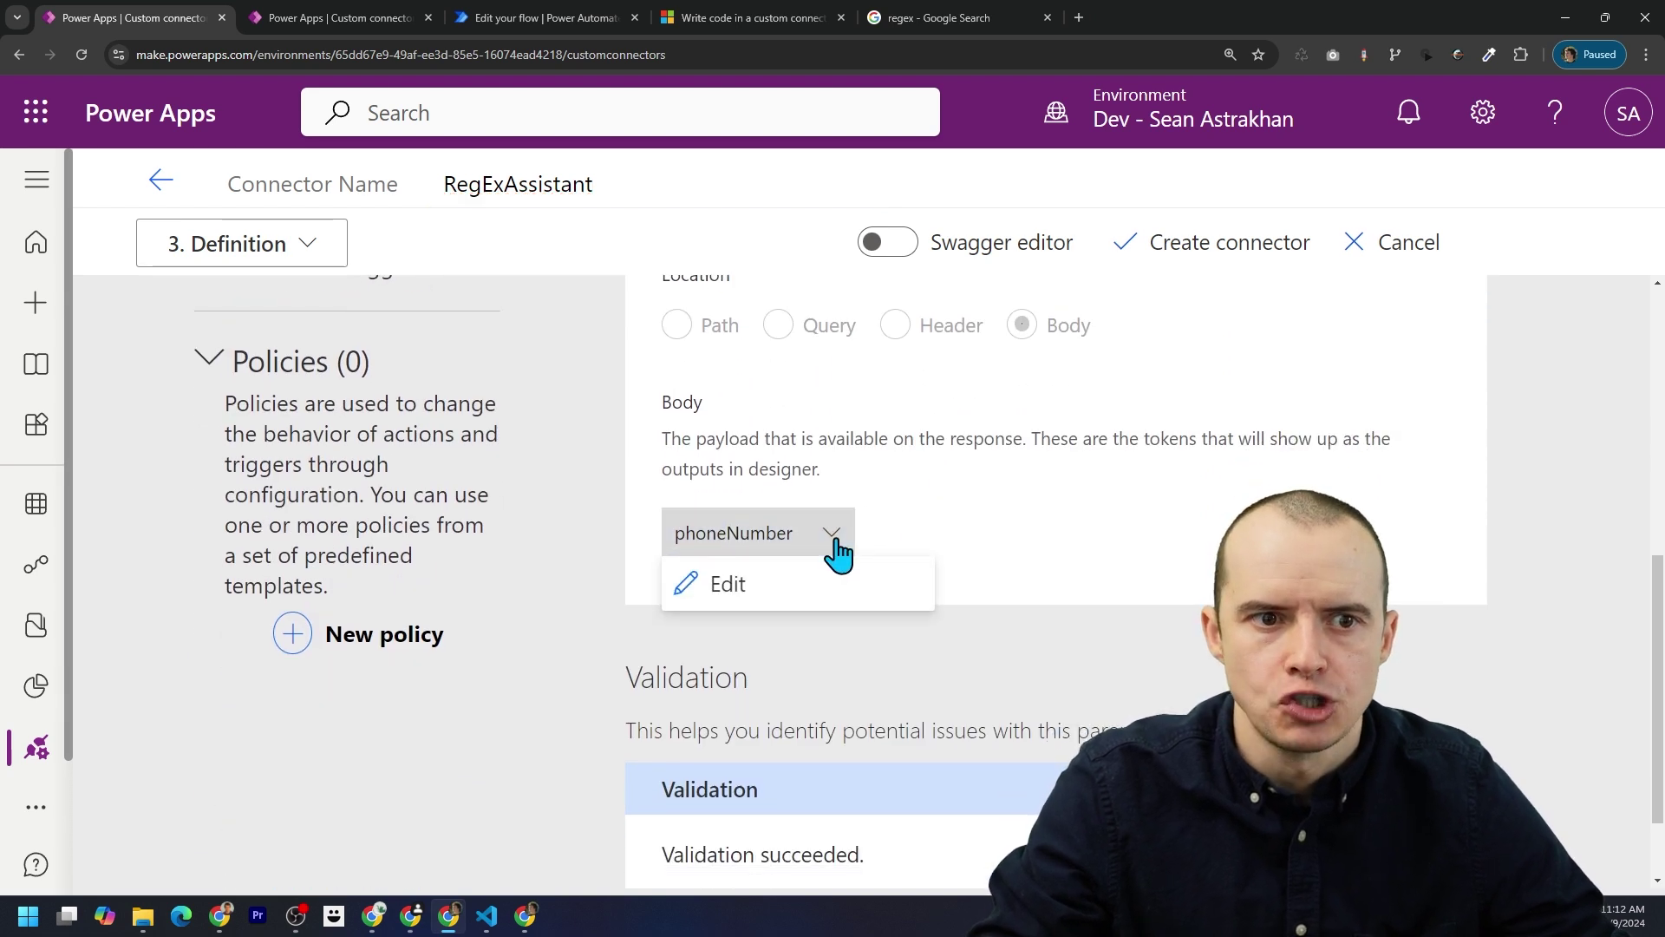
scroll(1047, 604, "down", 2)
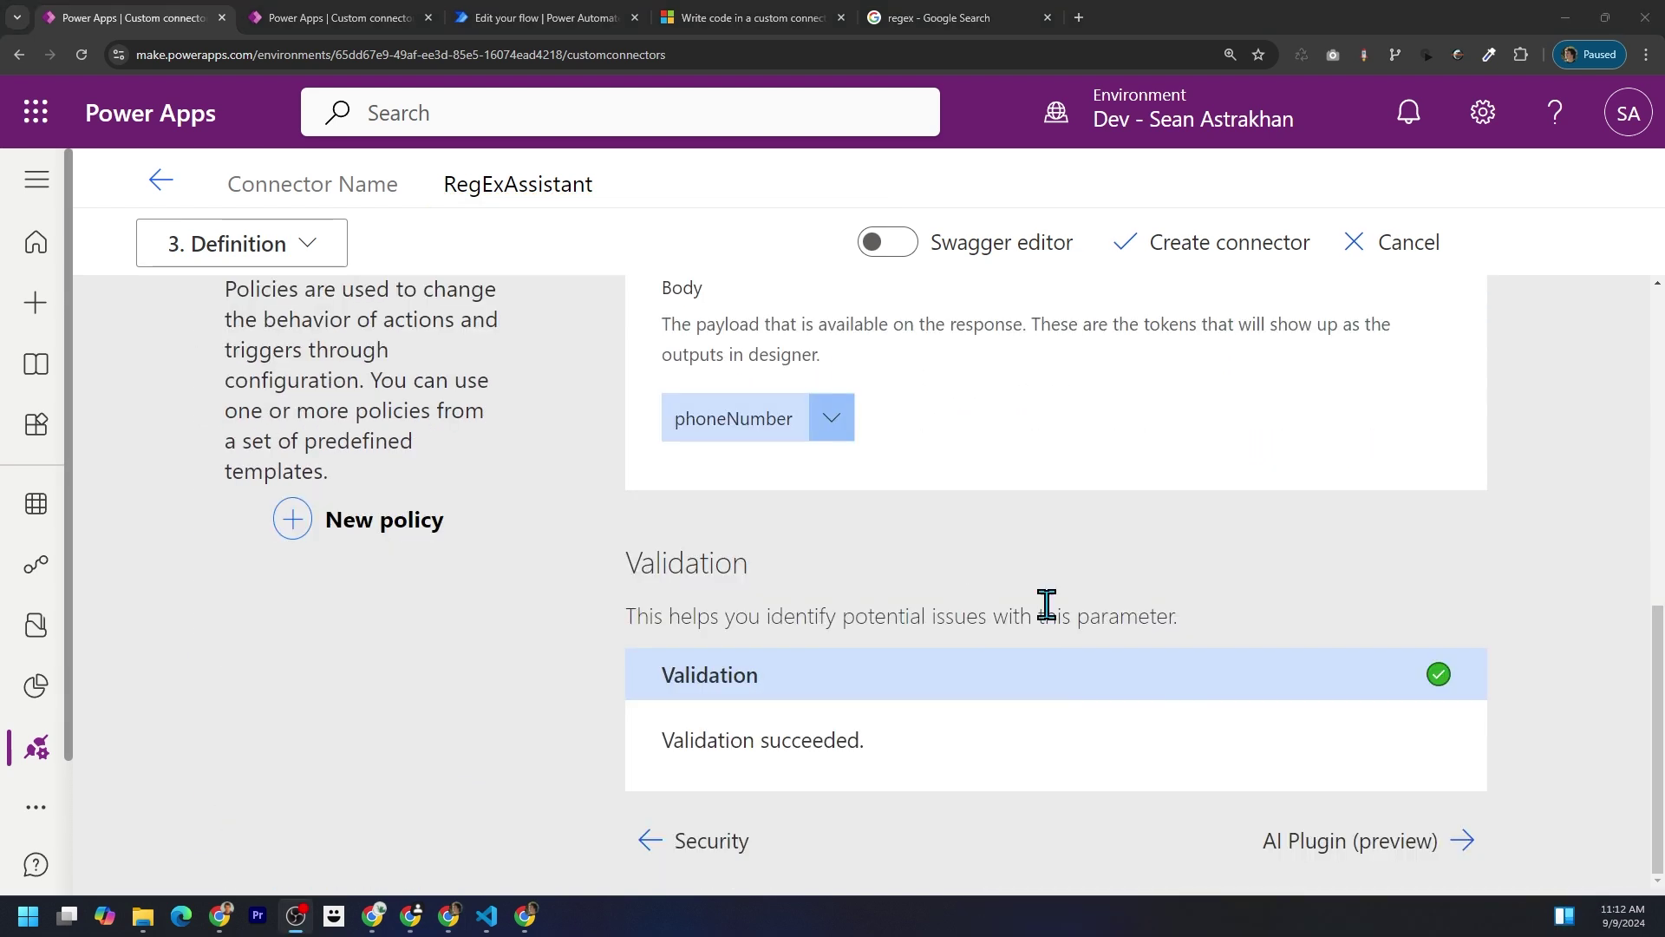
Step: Skip to the Code step, enable code for the formatPhoneNumber operation, and create the connector
left_click(1398, 846)
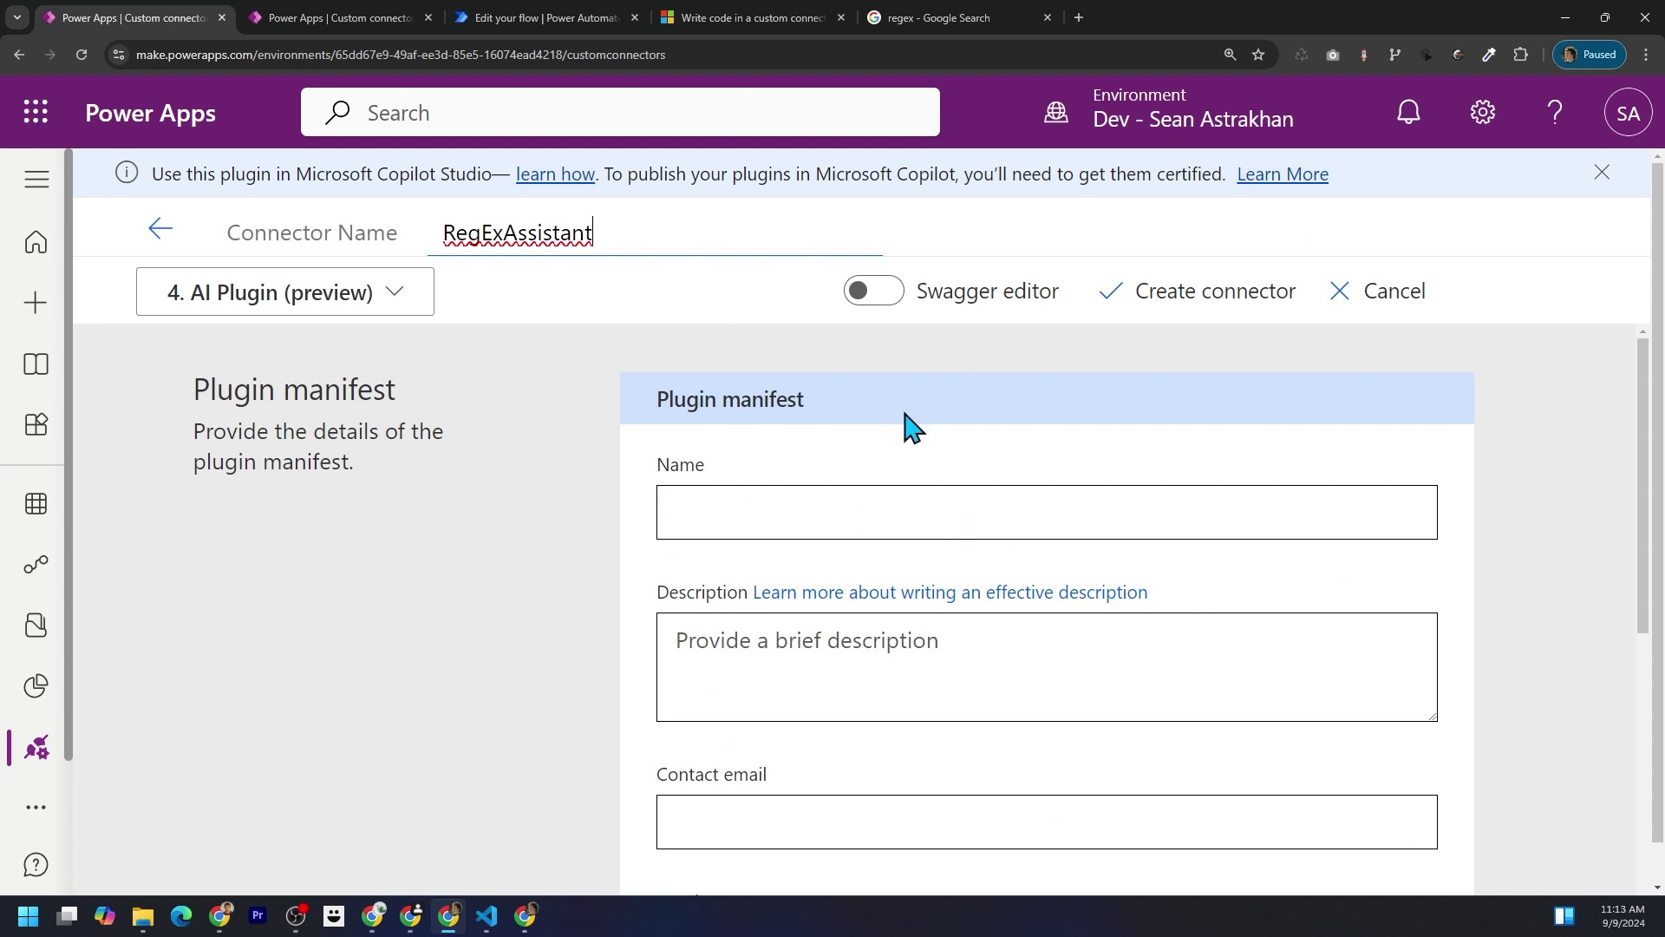
scroll(1420, 586, "down", 5)
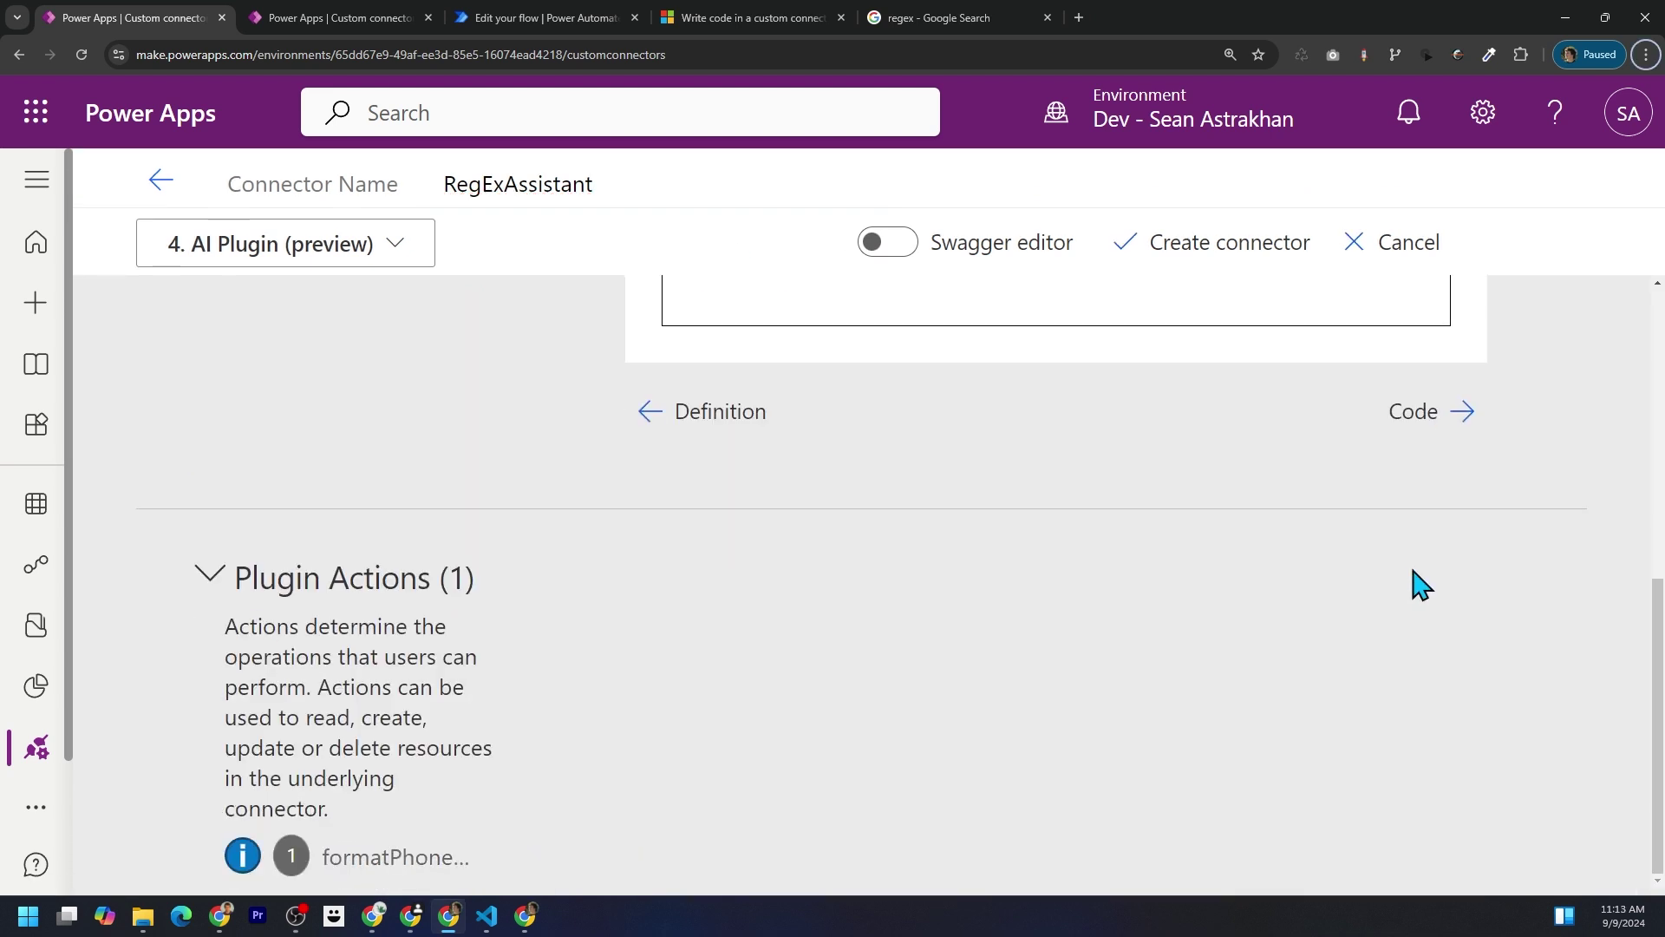
left_click(1412, 429)
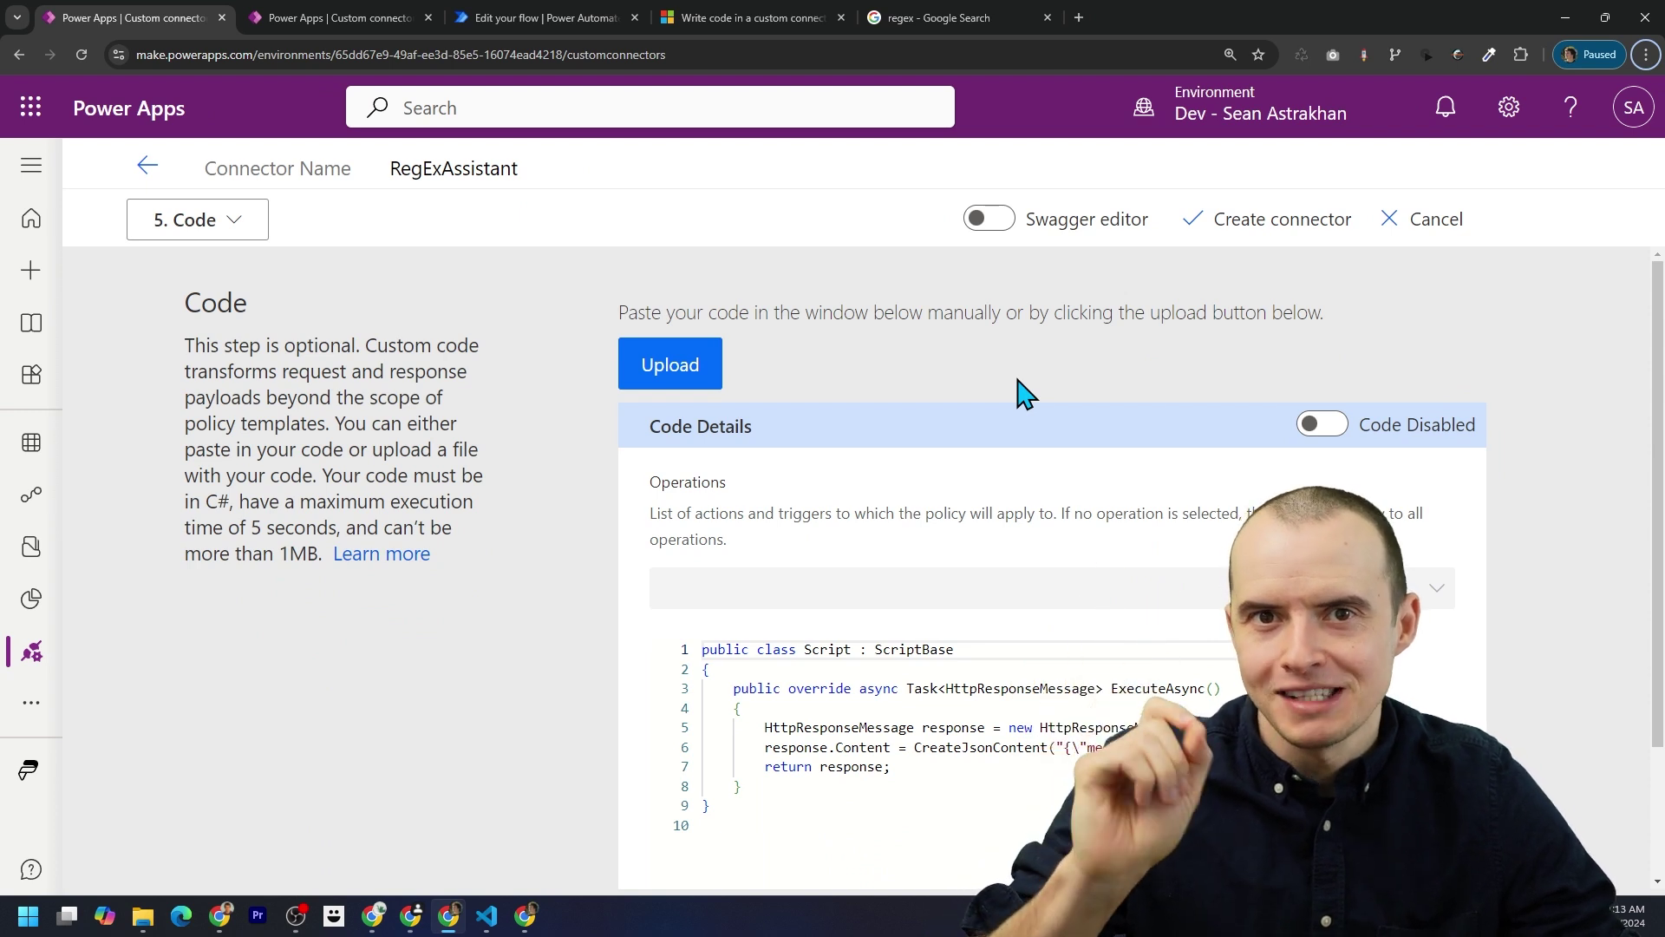
left_click(1322, 426)
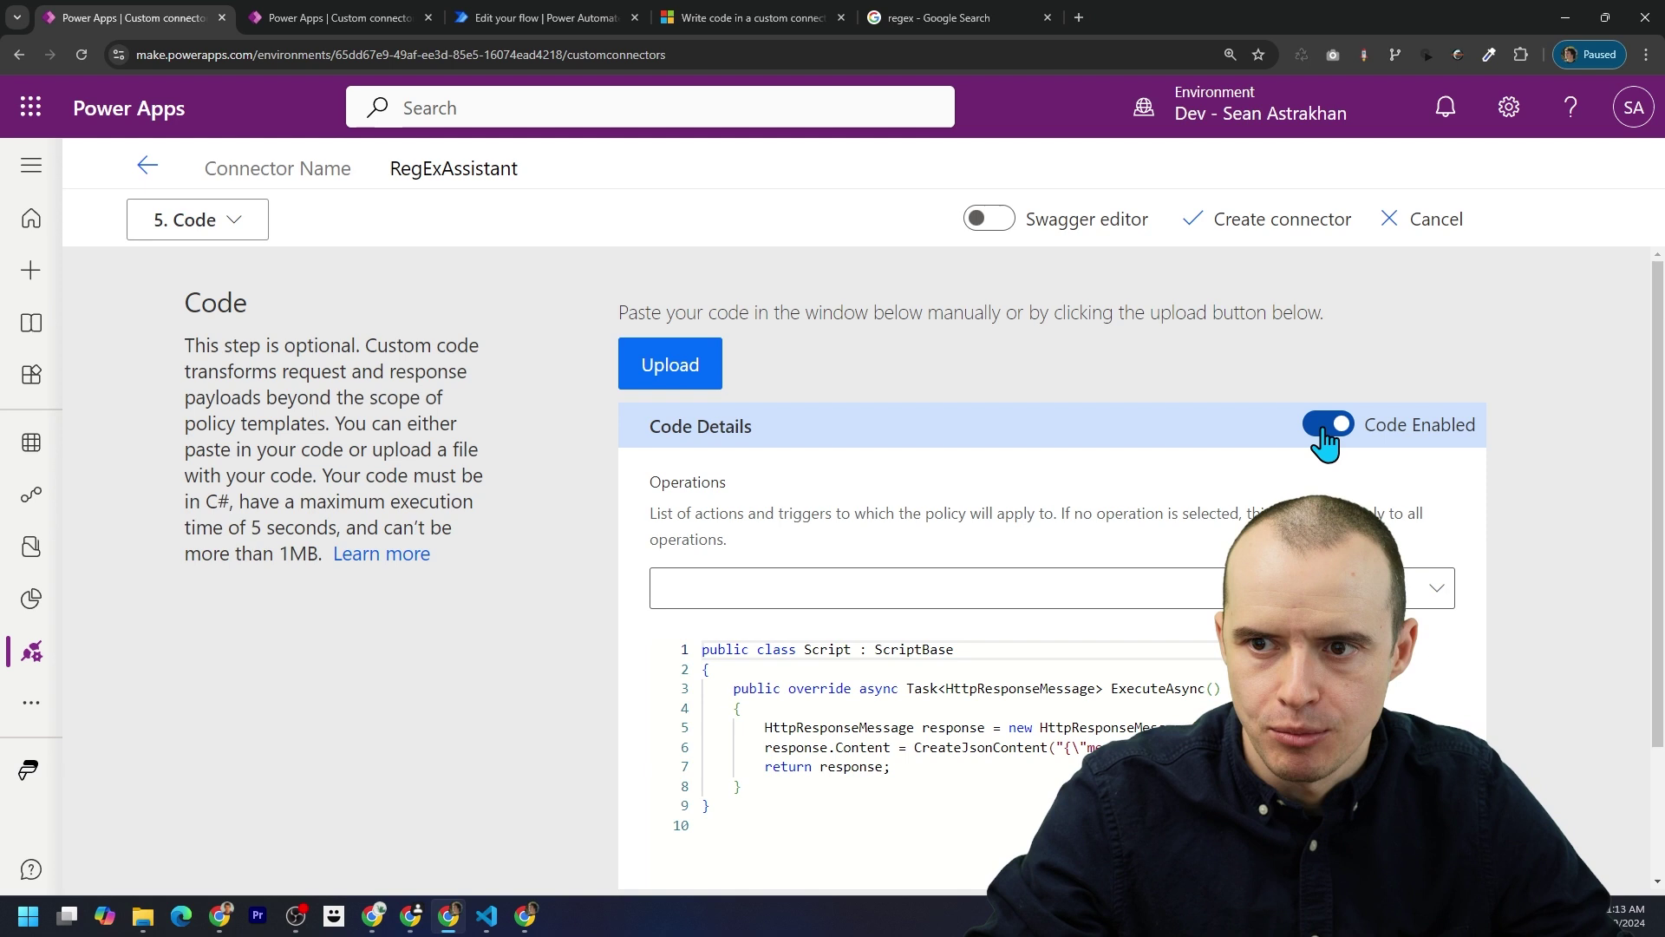
left_click(1094, 598)
left_click(746, 690)
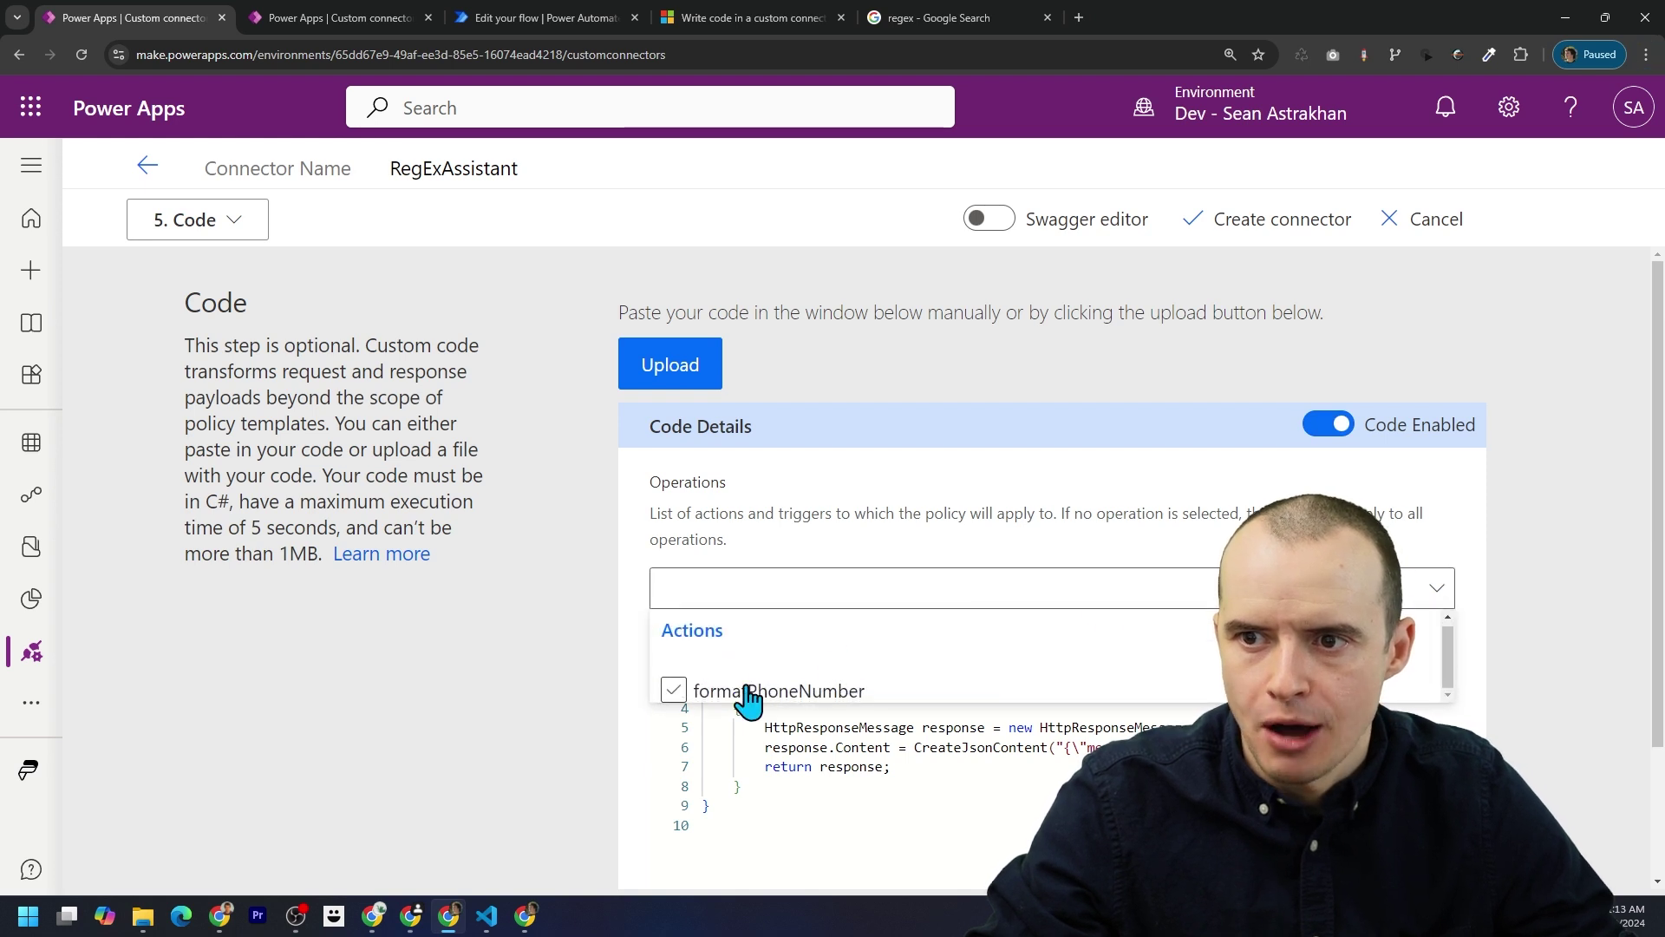
left_click(540, 675)
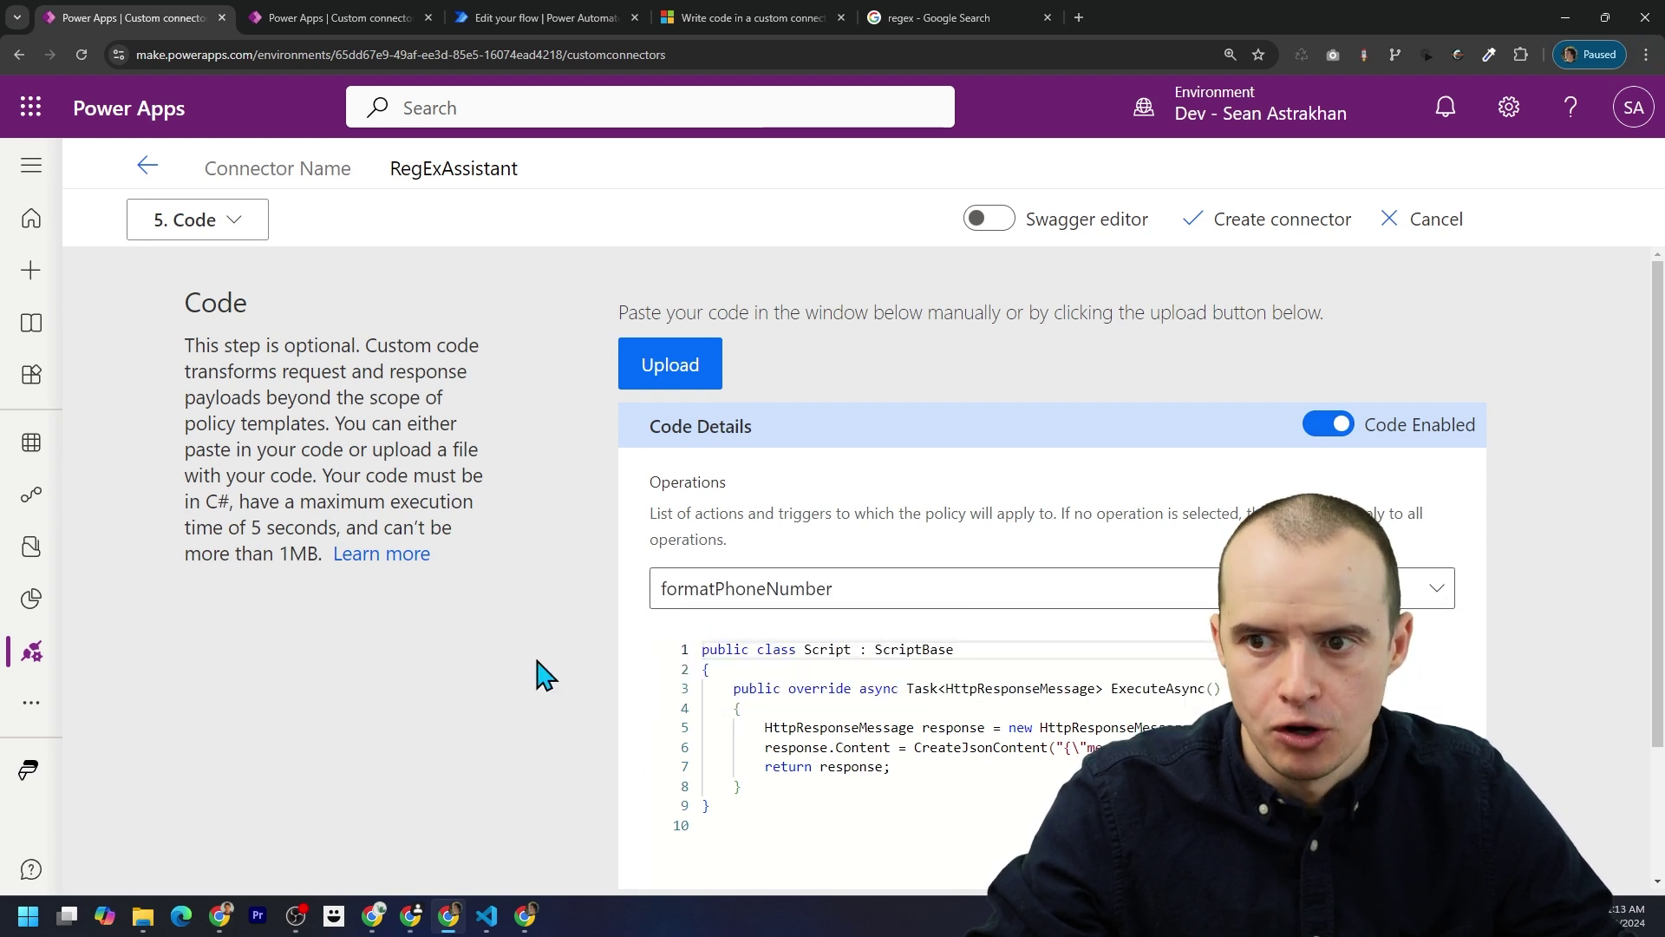
left_click(1265, 224)
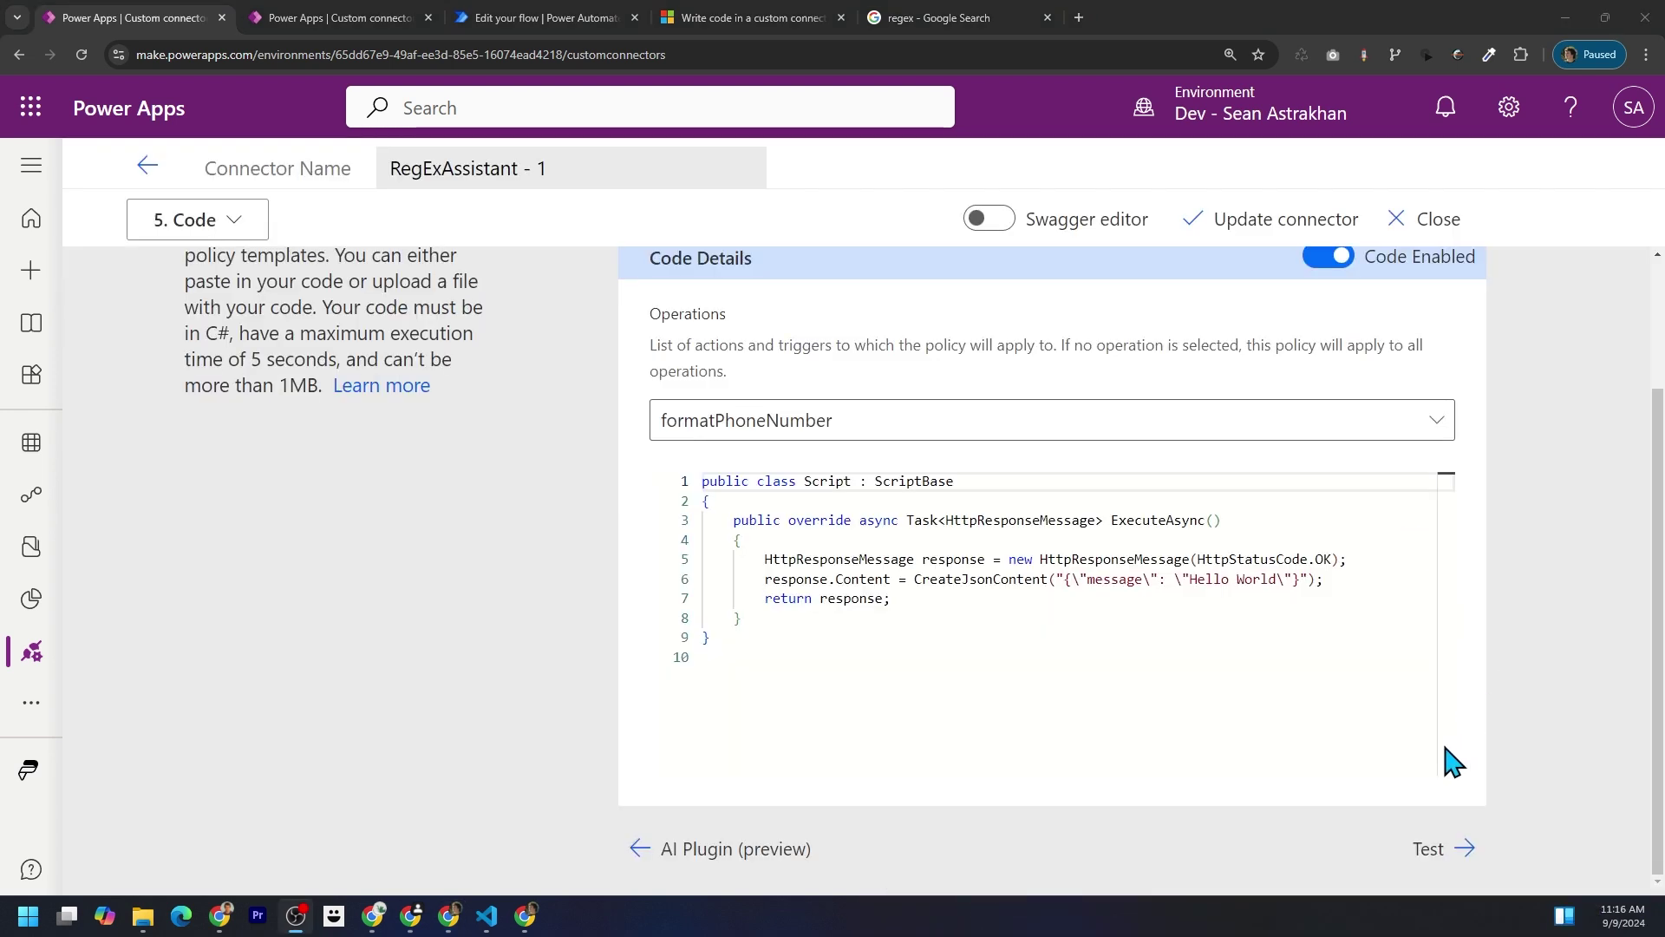
Step: Create a new RegExAssistant - 1 connection from the Test step
left_click(1433, 849)
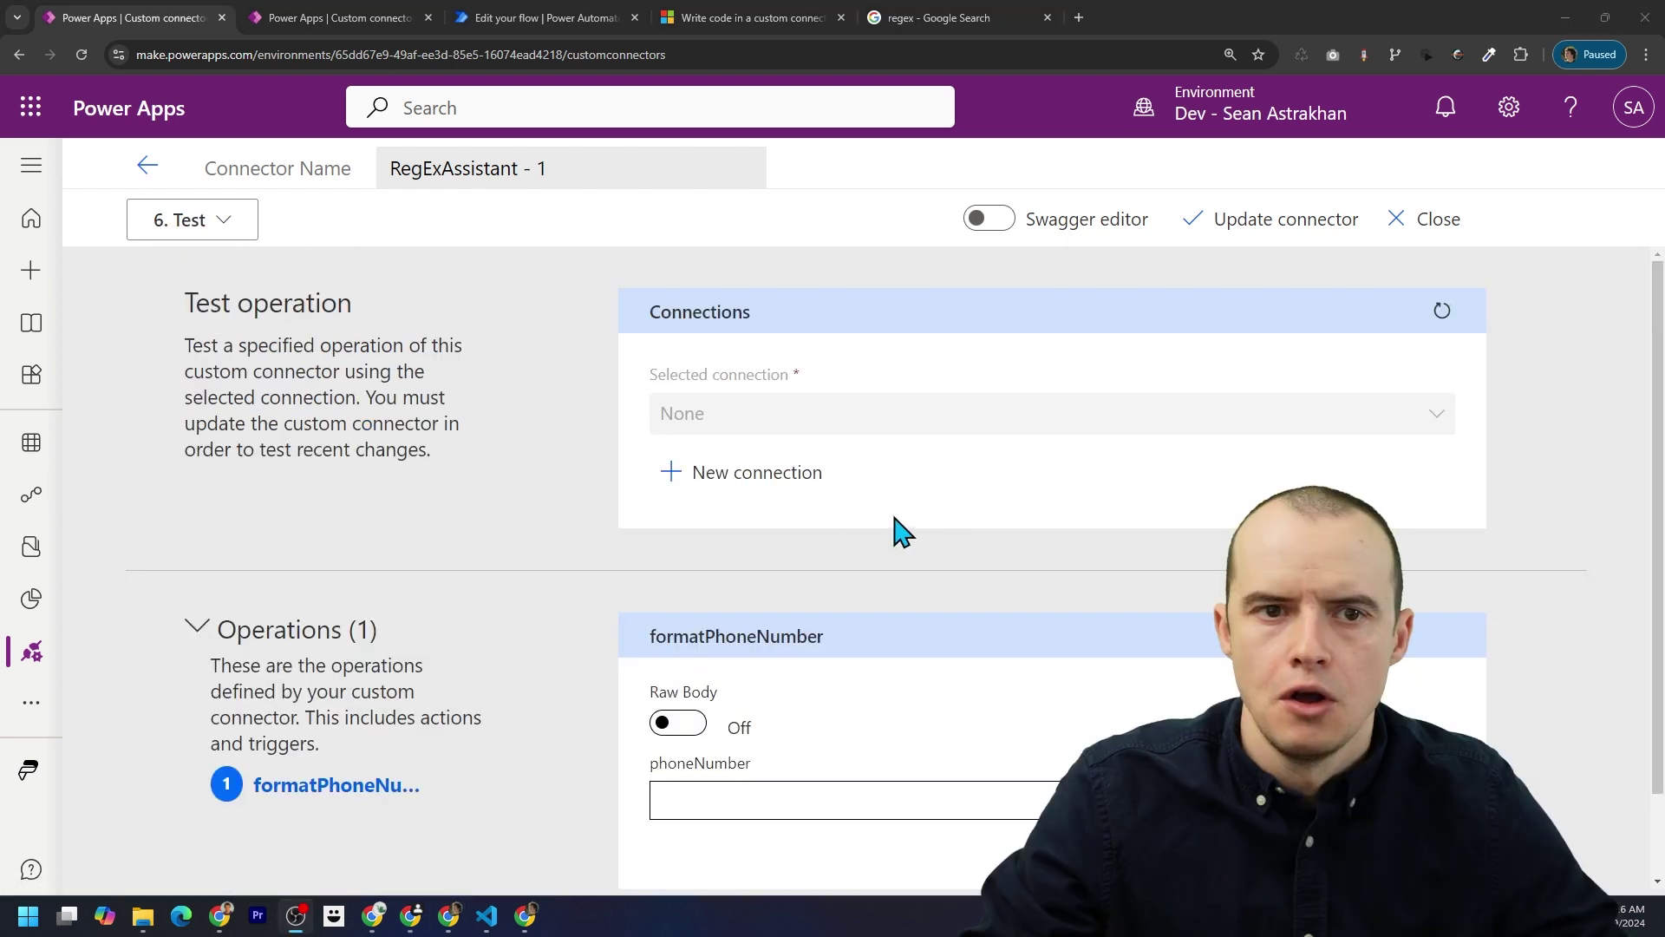
left_click(745, 475)
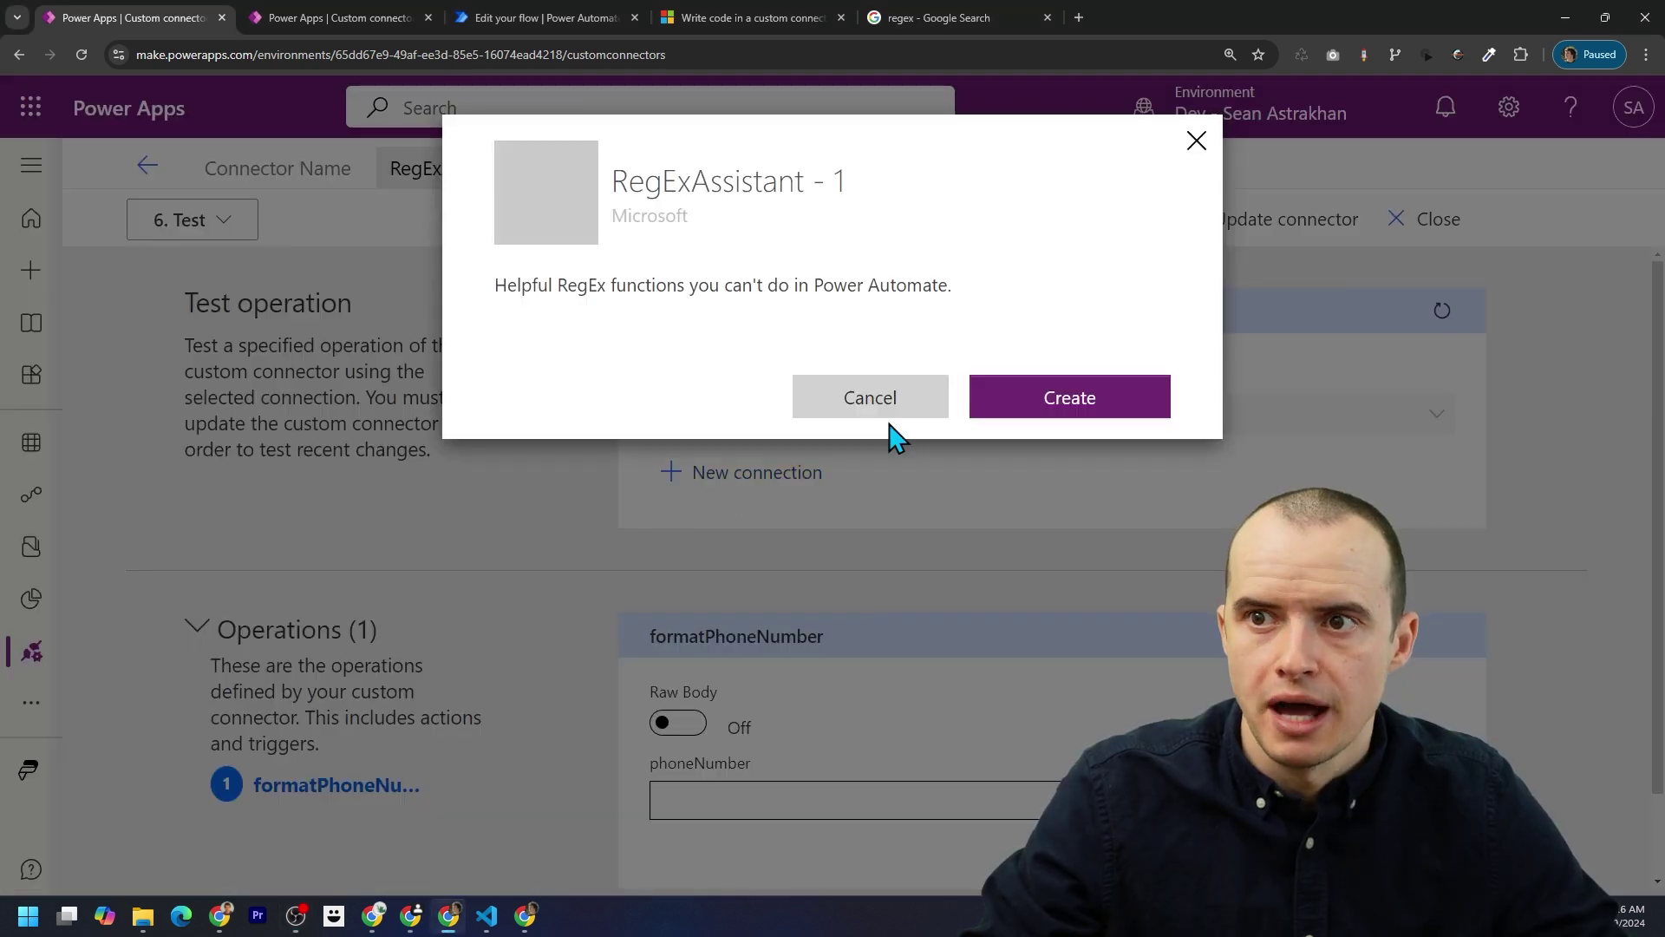
left_click(1039, 407)
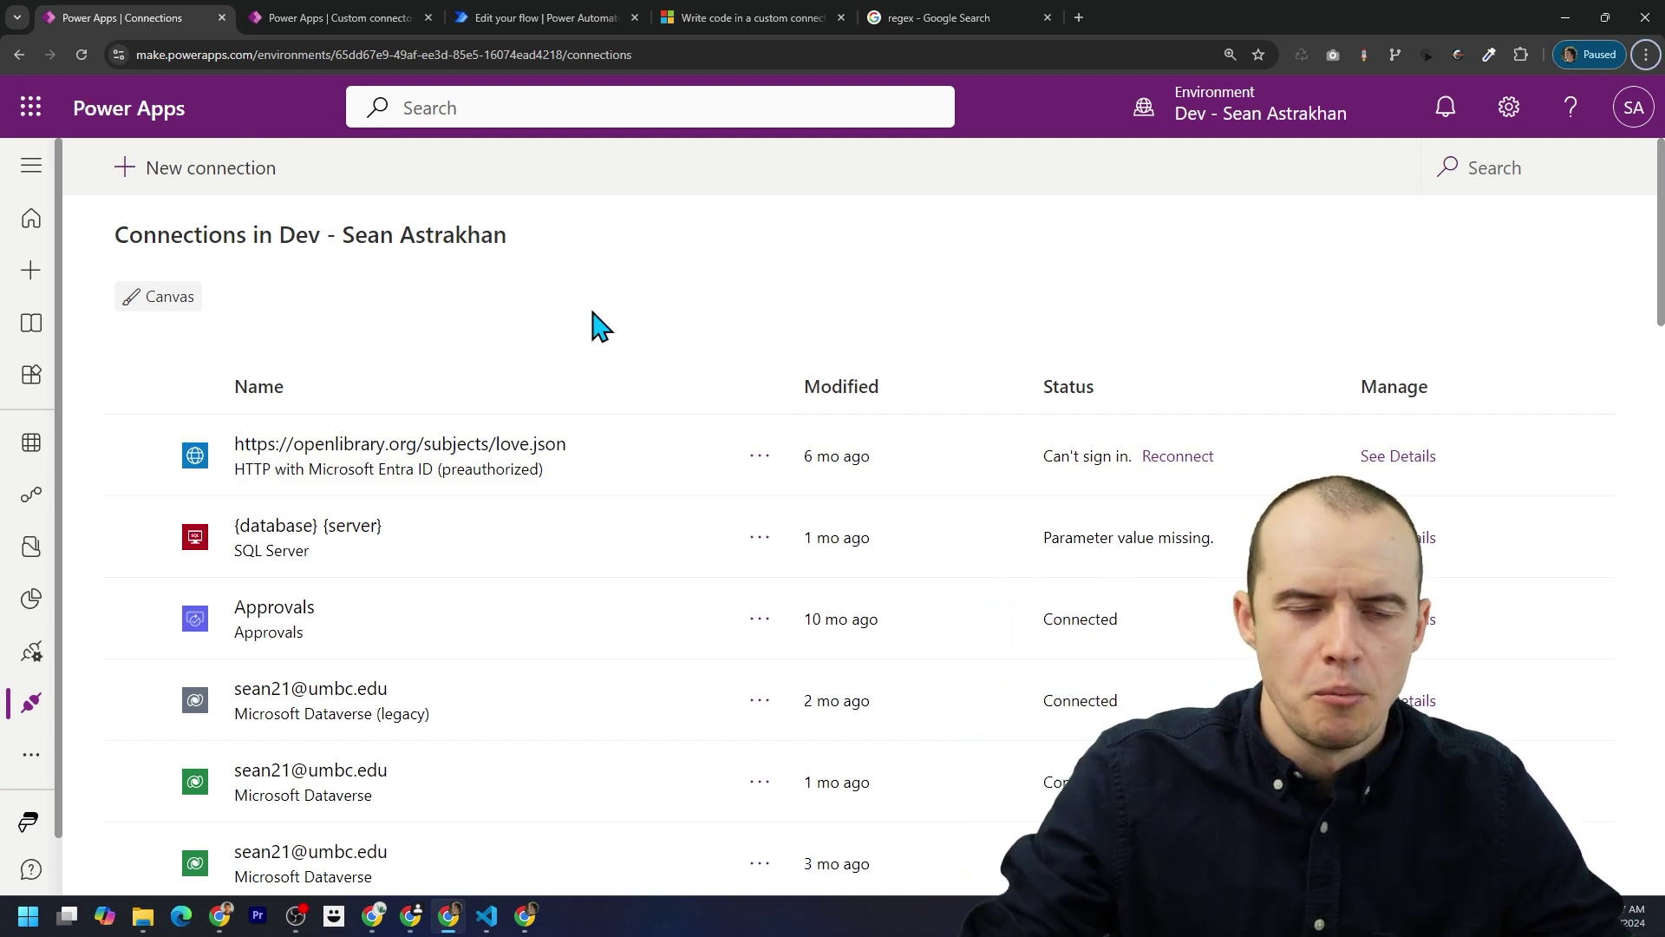
Step: Reopen RegExAssistant - 1 at the Test step and check the Hello World response
left_click(18, 54)
left_click(1445, 334)
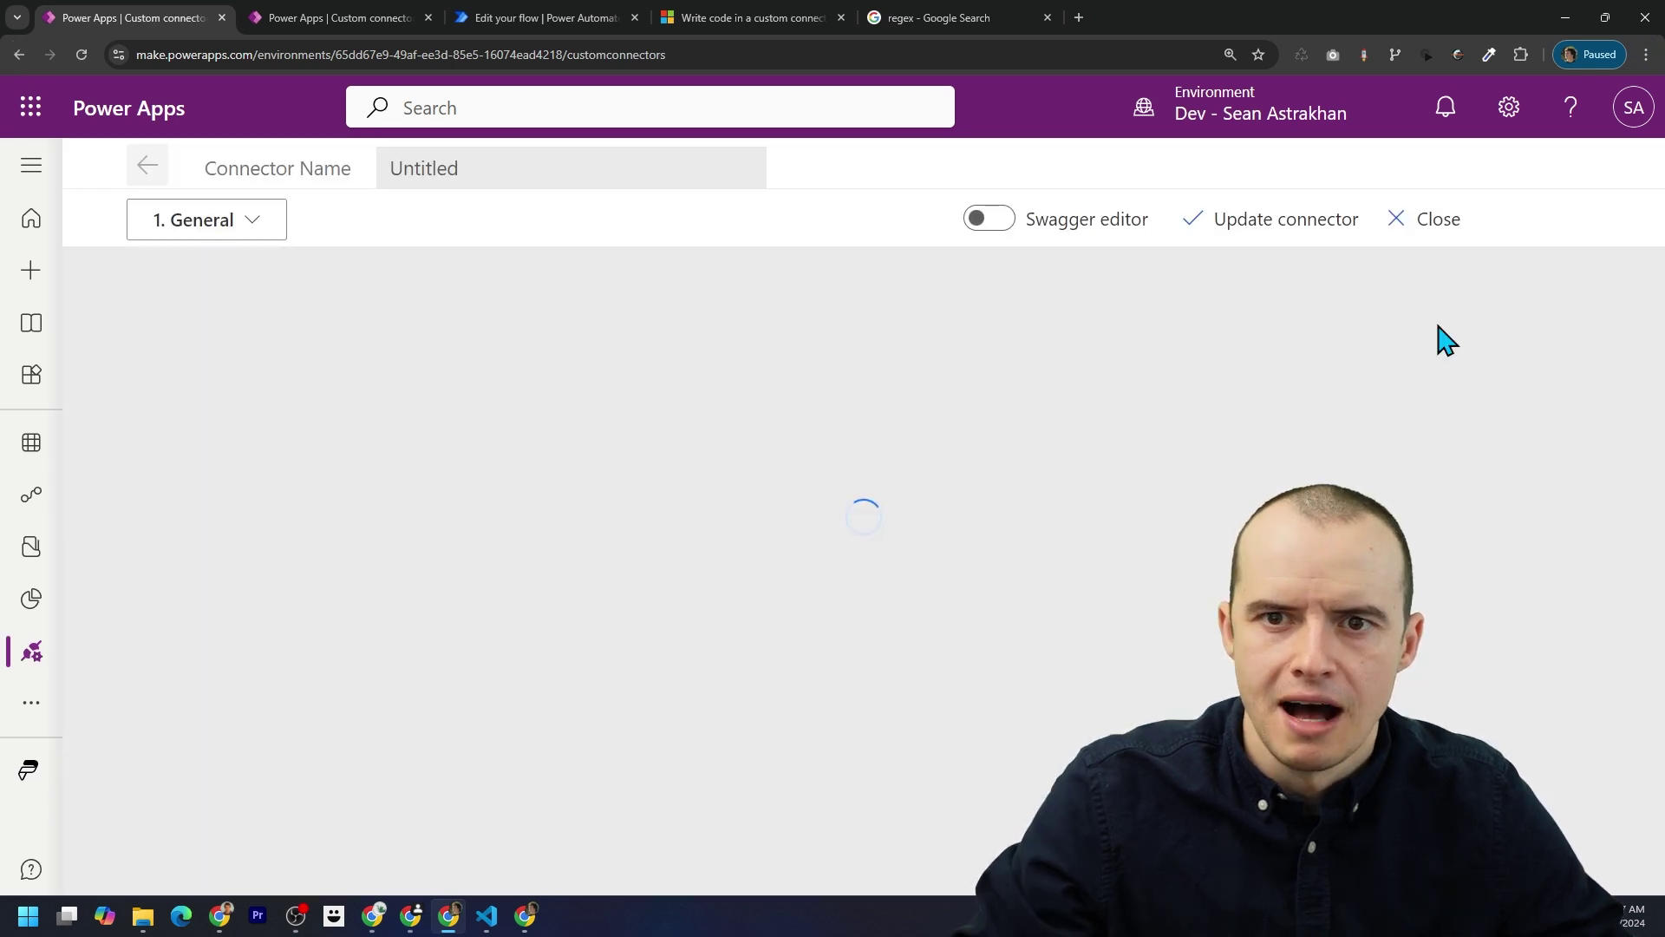
left_click(249, 227)
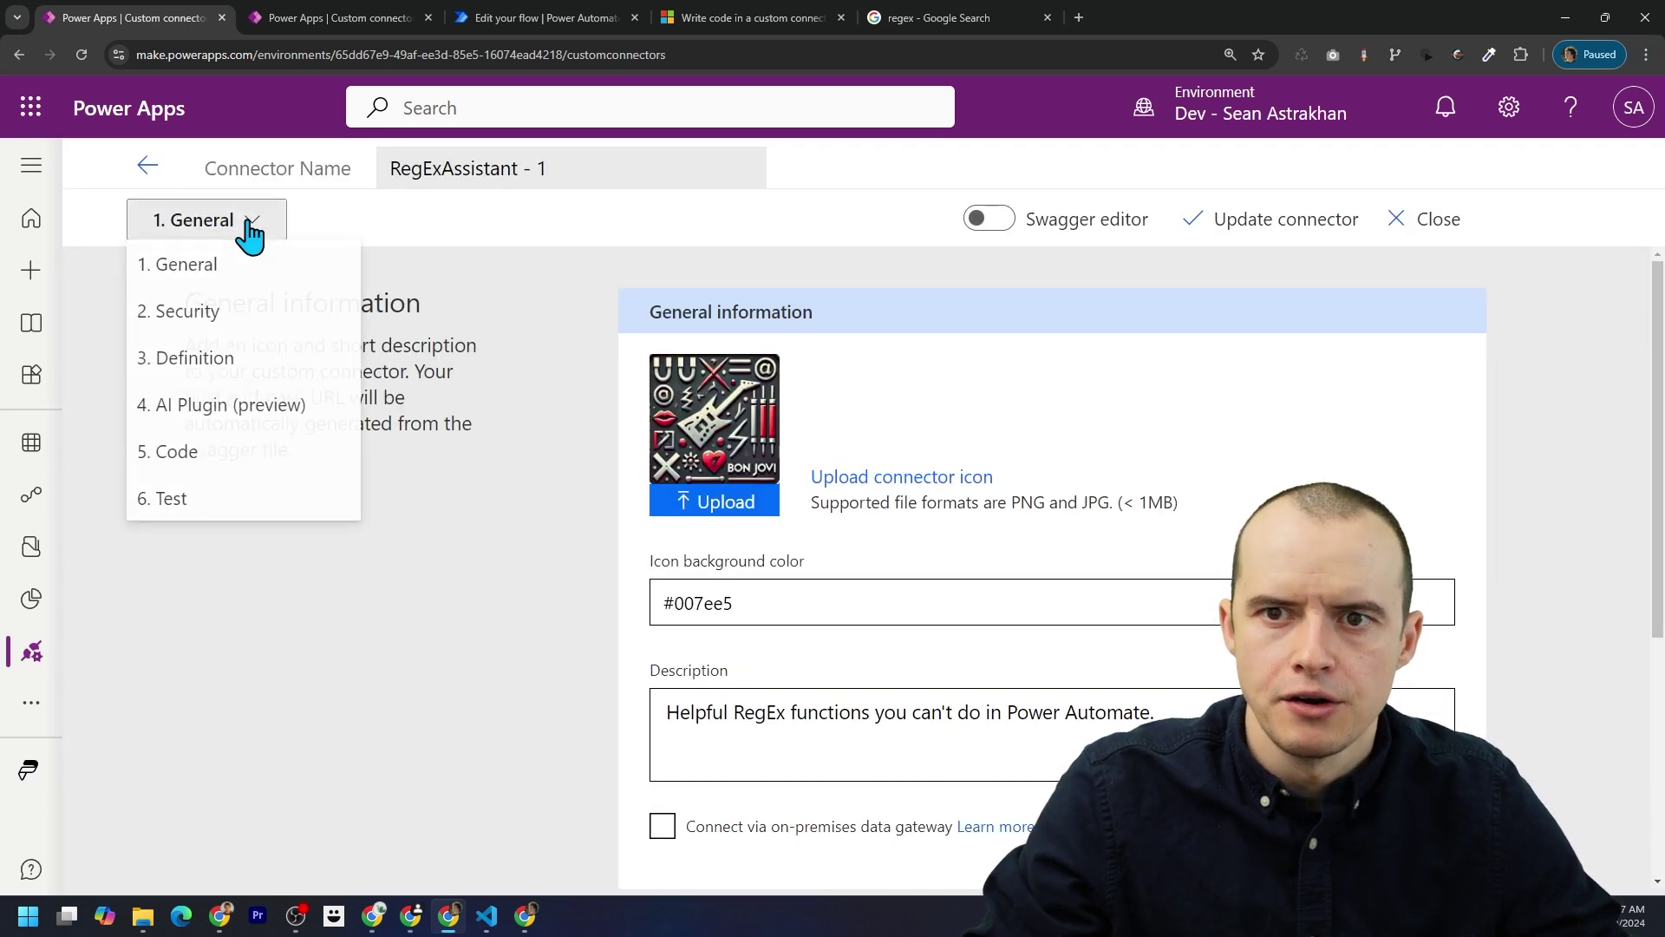
left_click(198, 508)
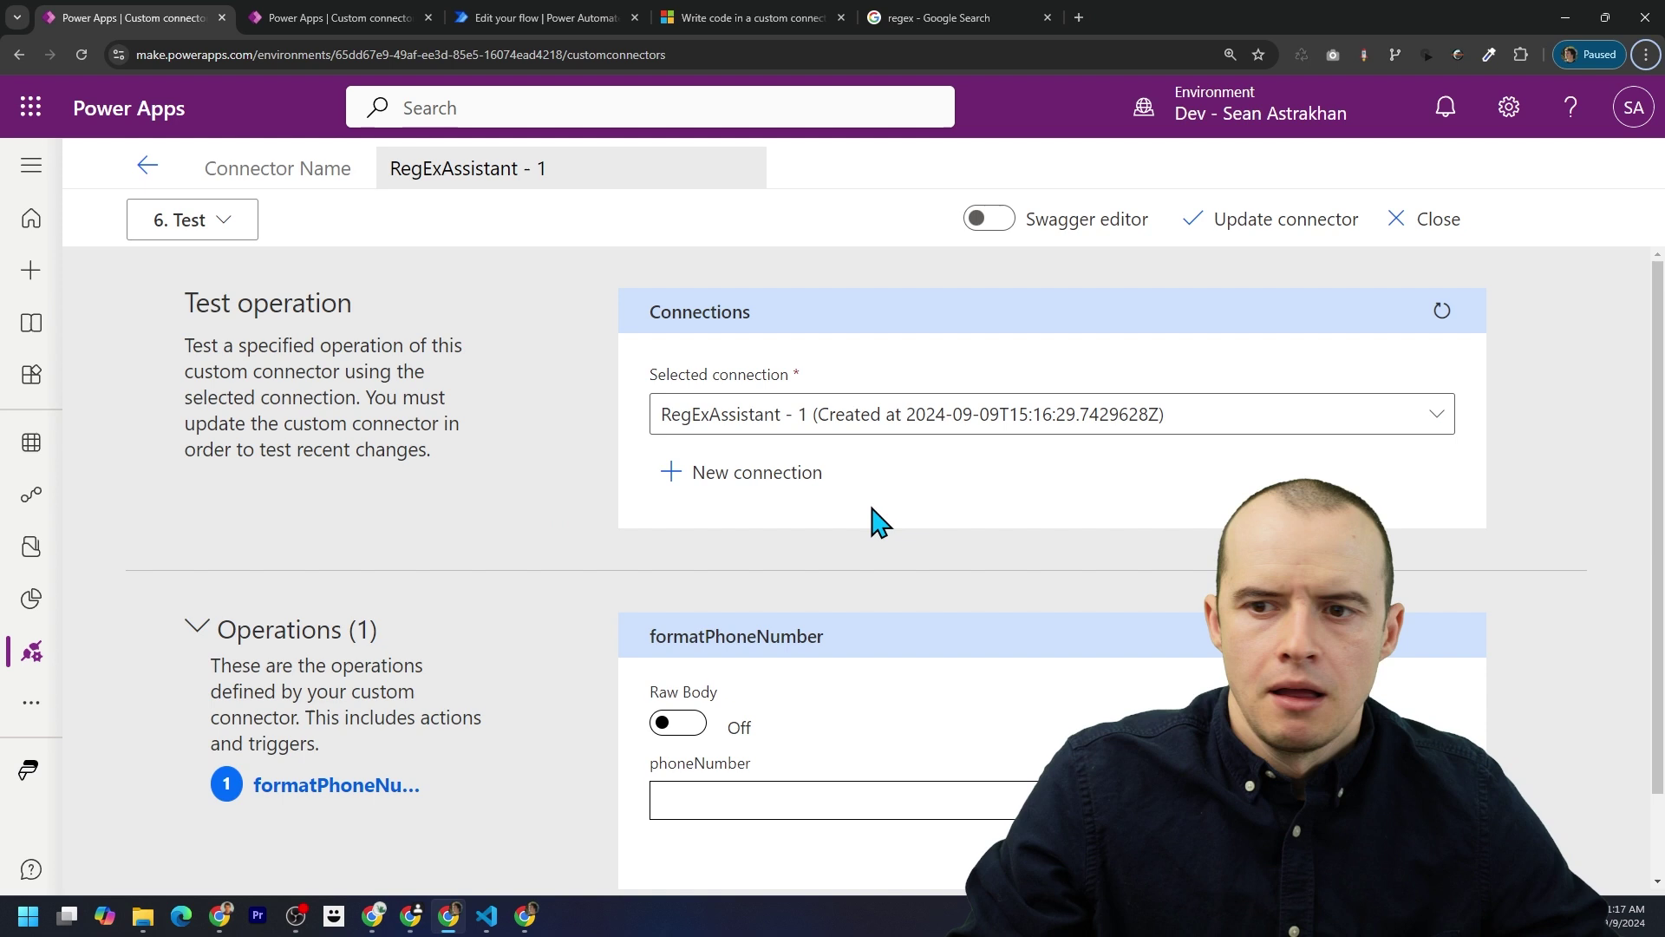
scroll(877, 521, "down", 1)
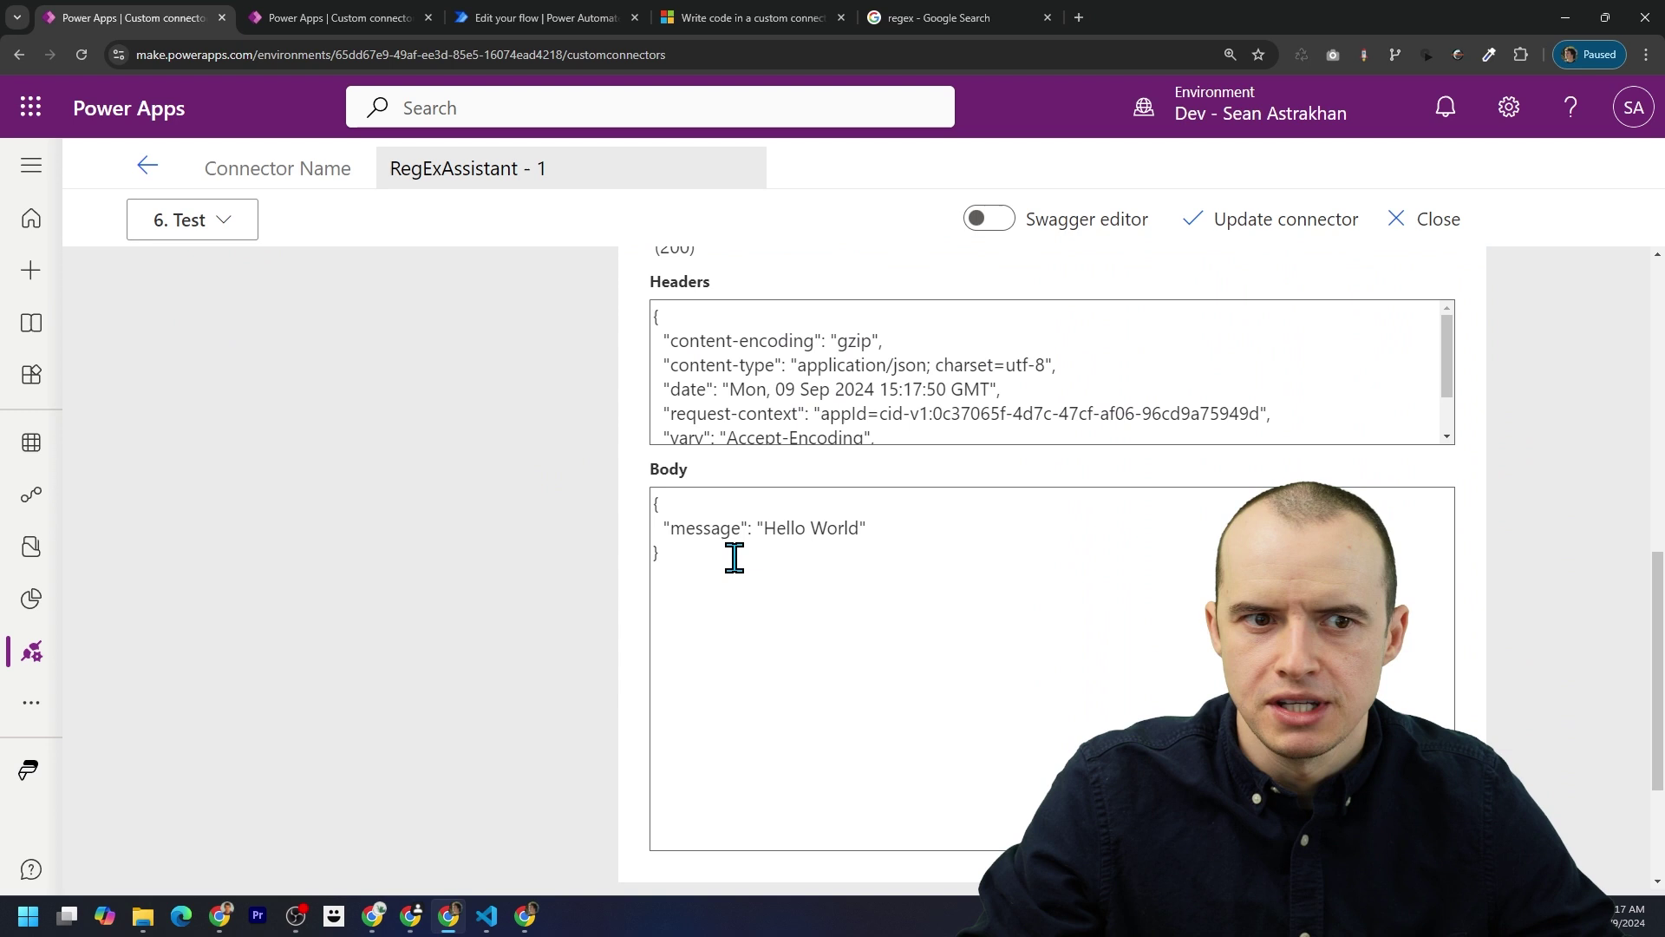
triple_click(830, 526)
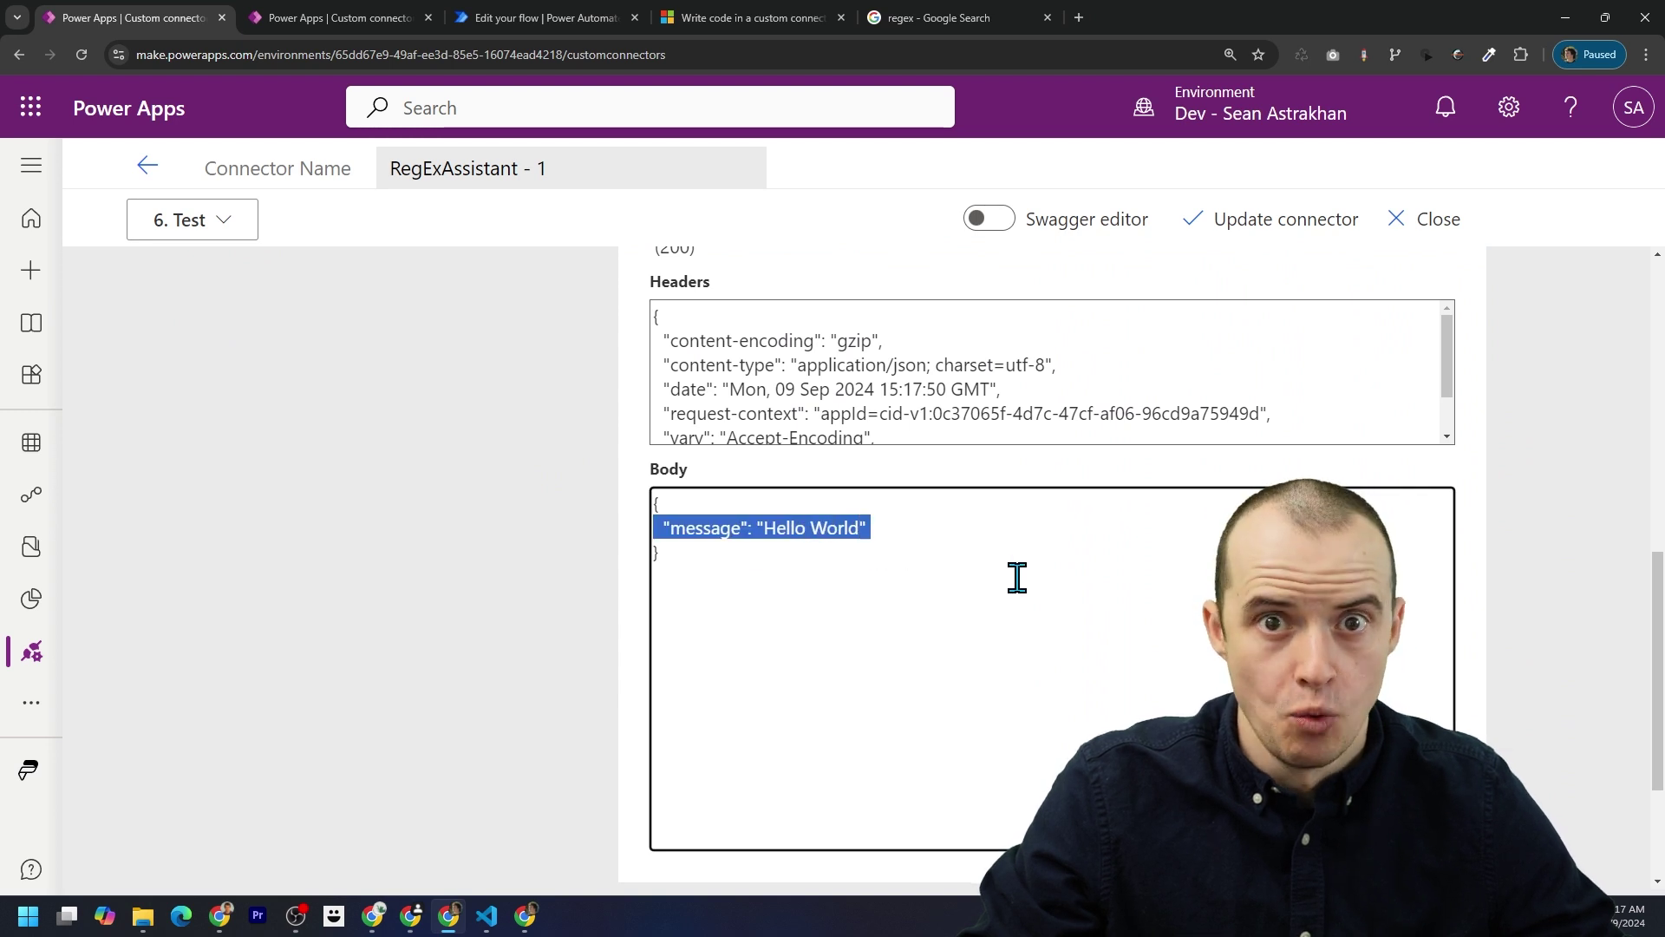
scroll(1018, 577, "down", 5)
Step: Return to the Code step and examine the Hello World response-content line
left_click(680, 848)
scroll(681, 584, "down", 1)
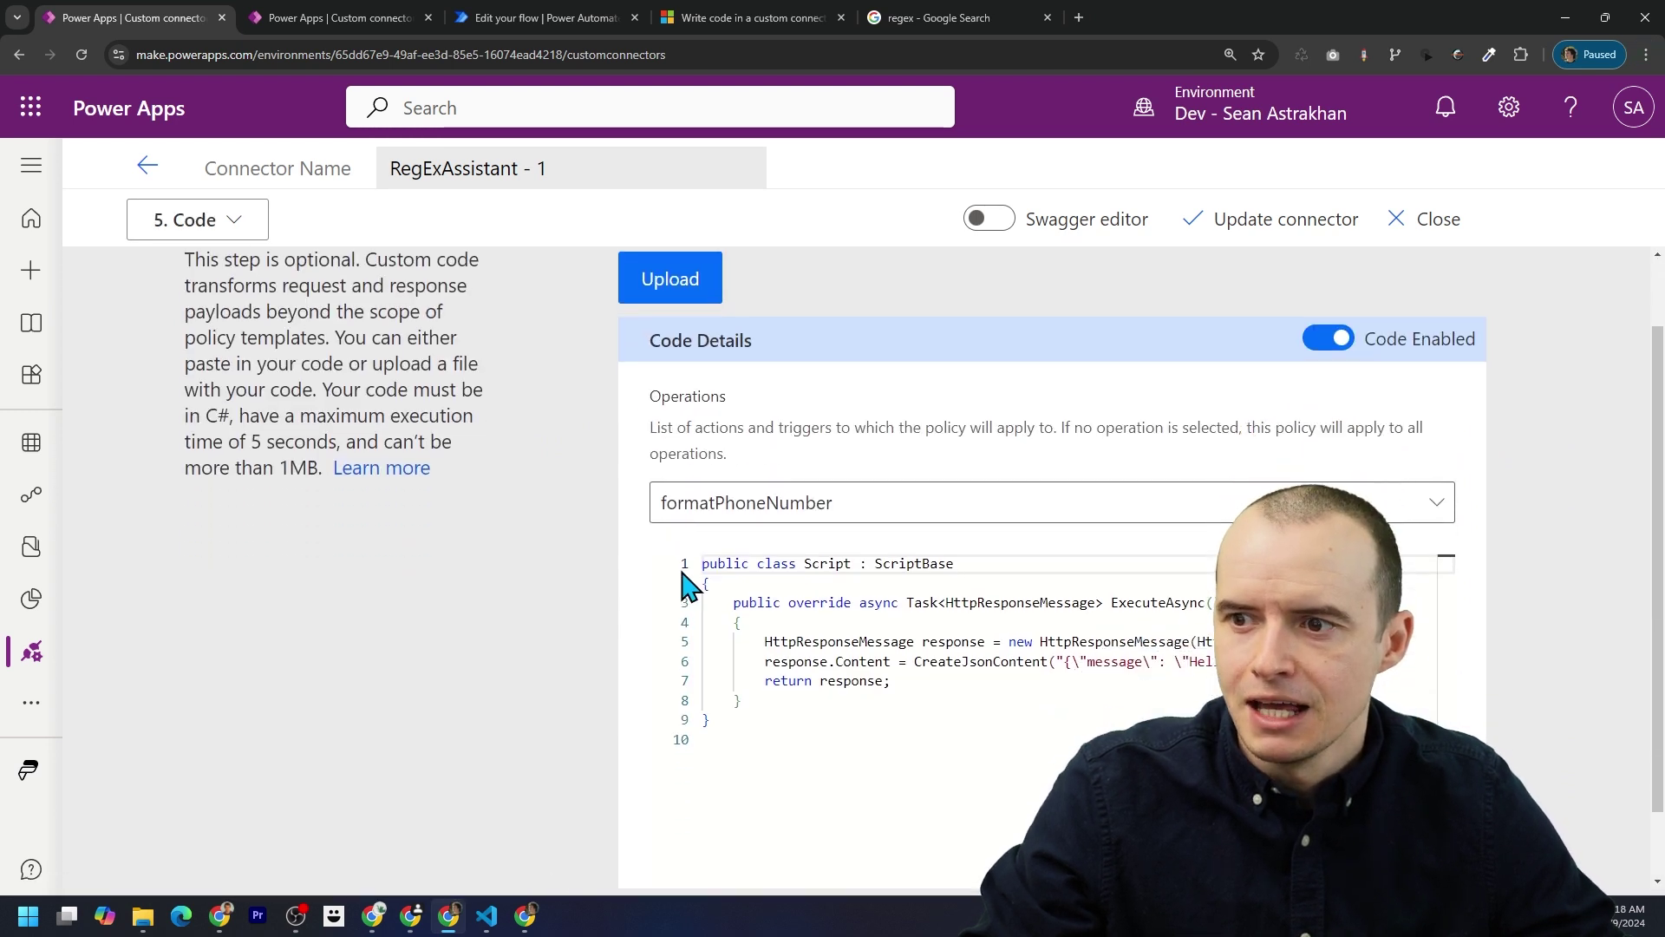
double_click(1208, 662)
key("ctrl+plus")
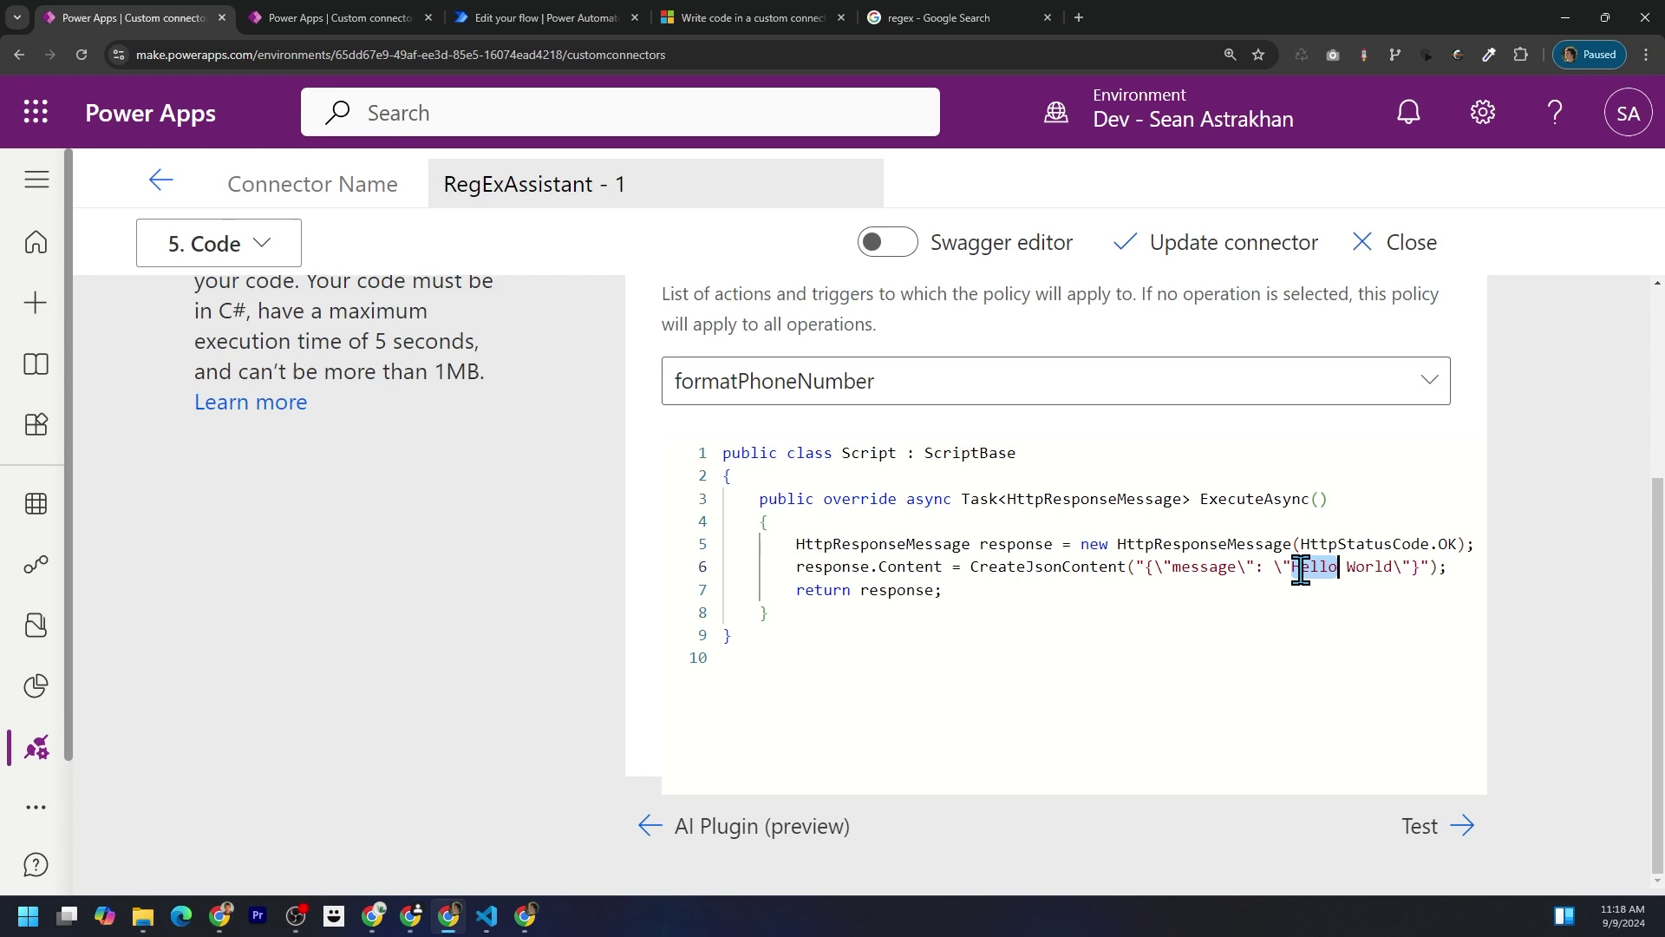
triple_click(1300, 568)
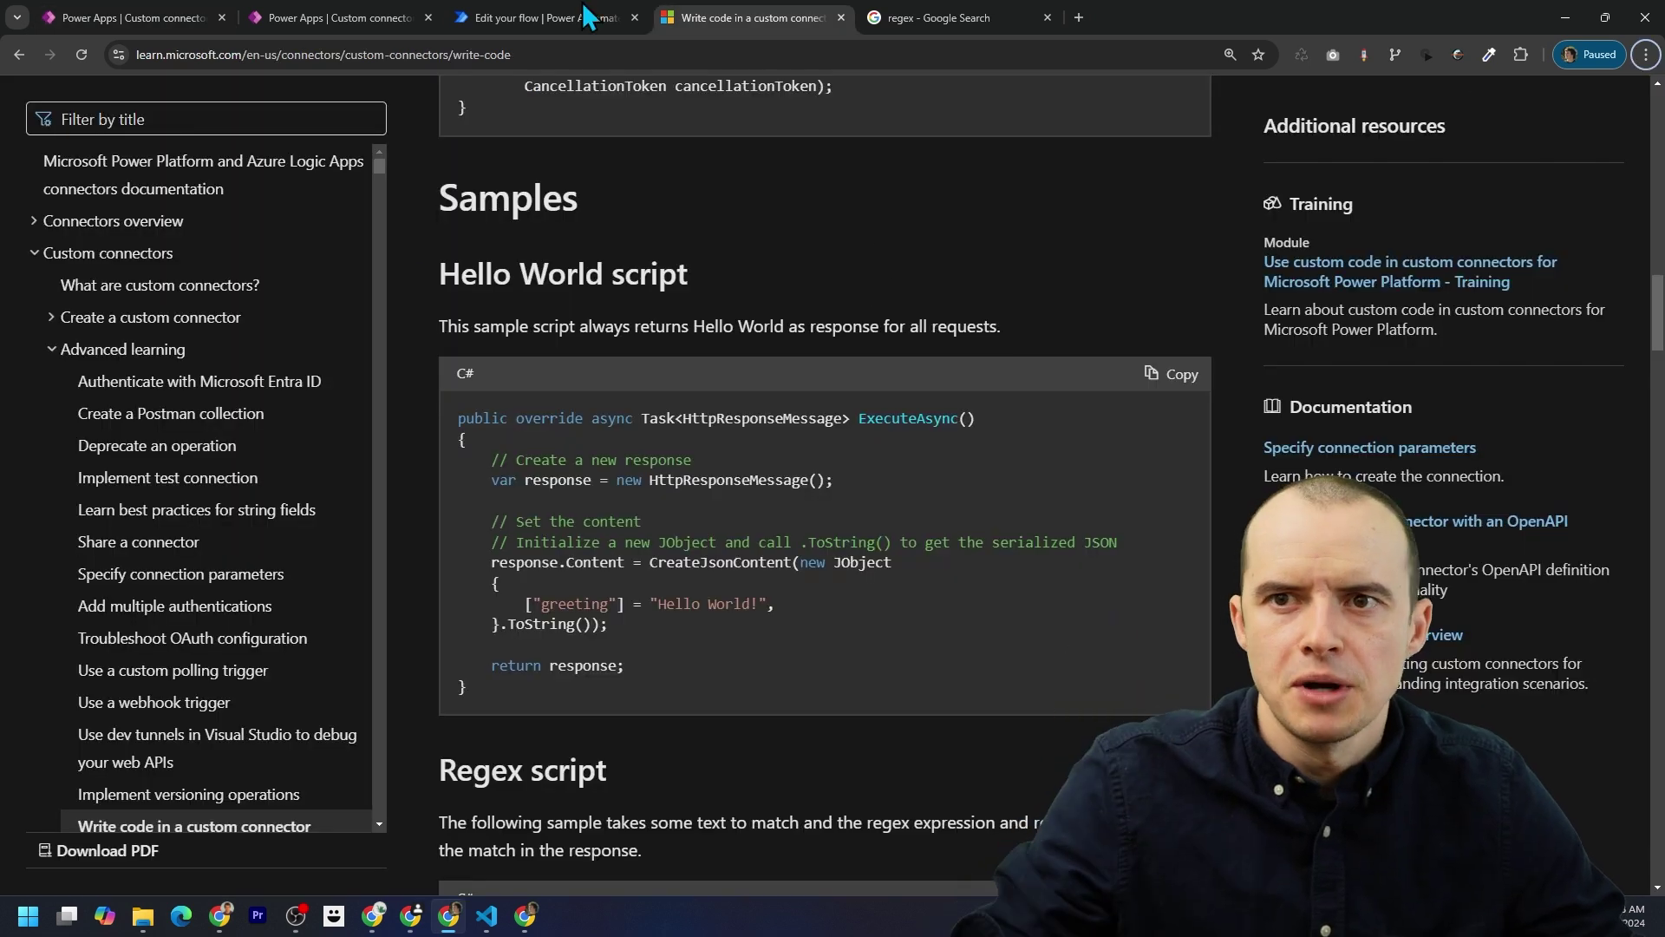
Step: Look over the Hello World and Regex sample scripts, then copy the Hello World script
left_click_drag(486, 687, 431, 418)
triple_click(699, 604)
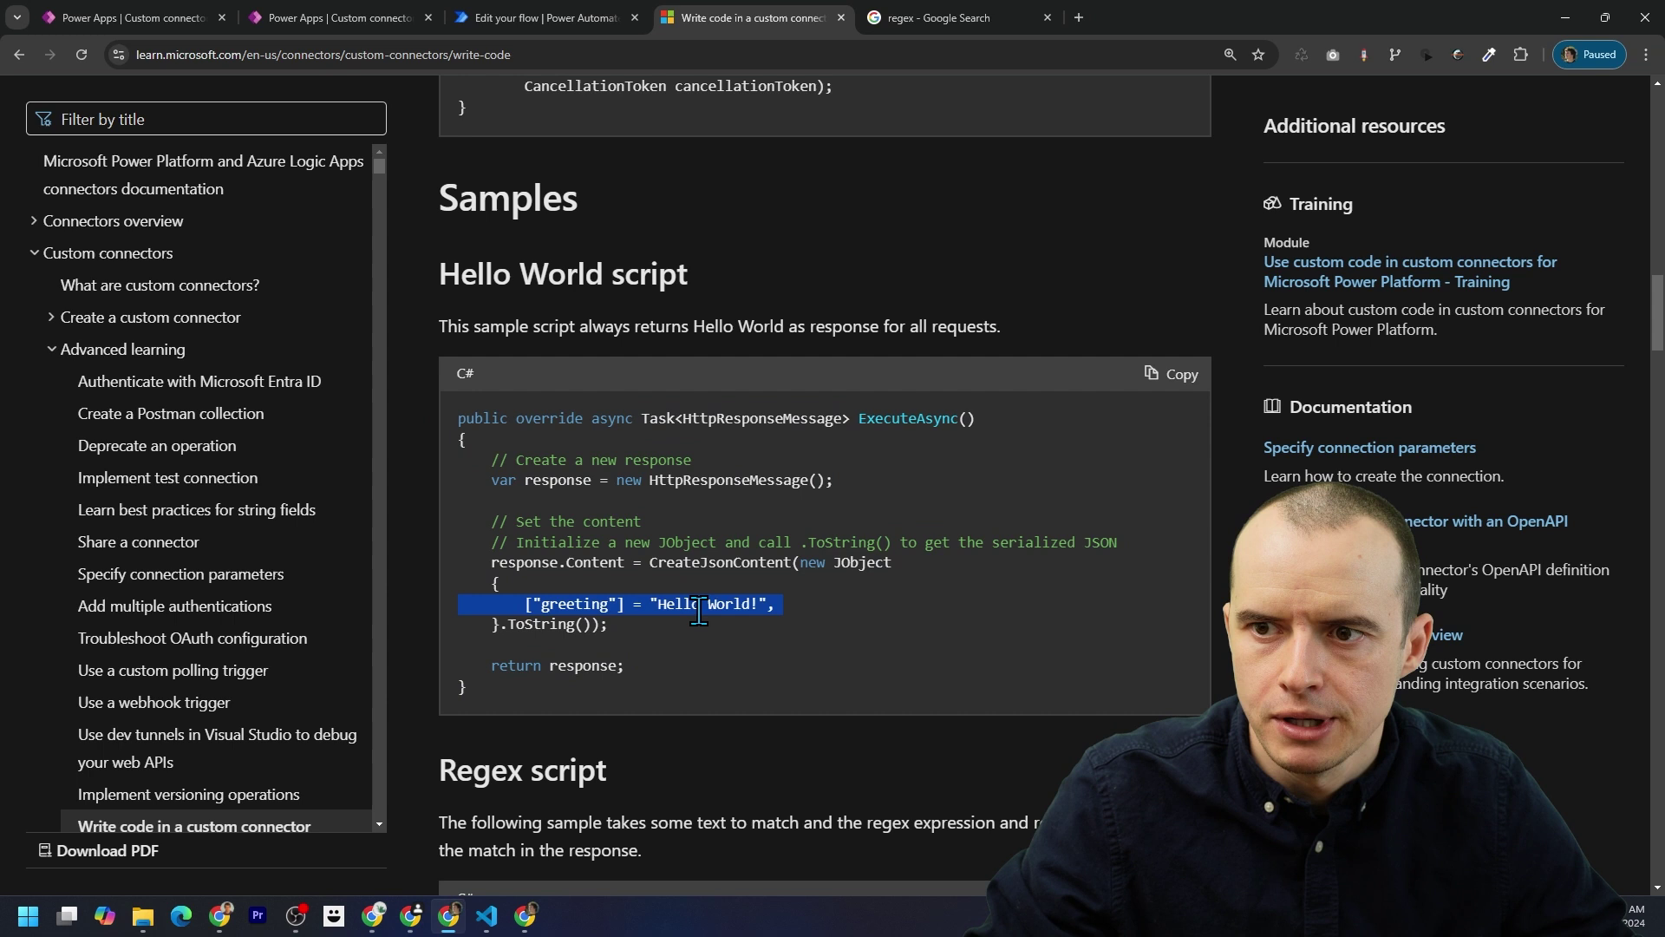
scroll(732, 571, "down", 9)
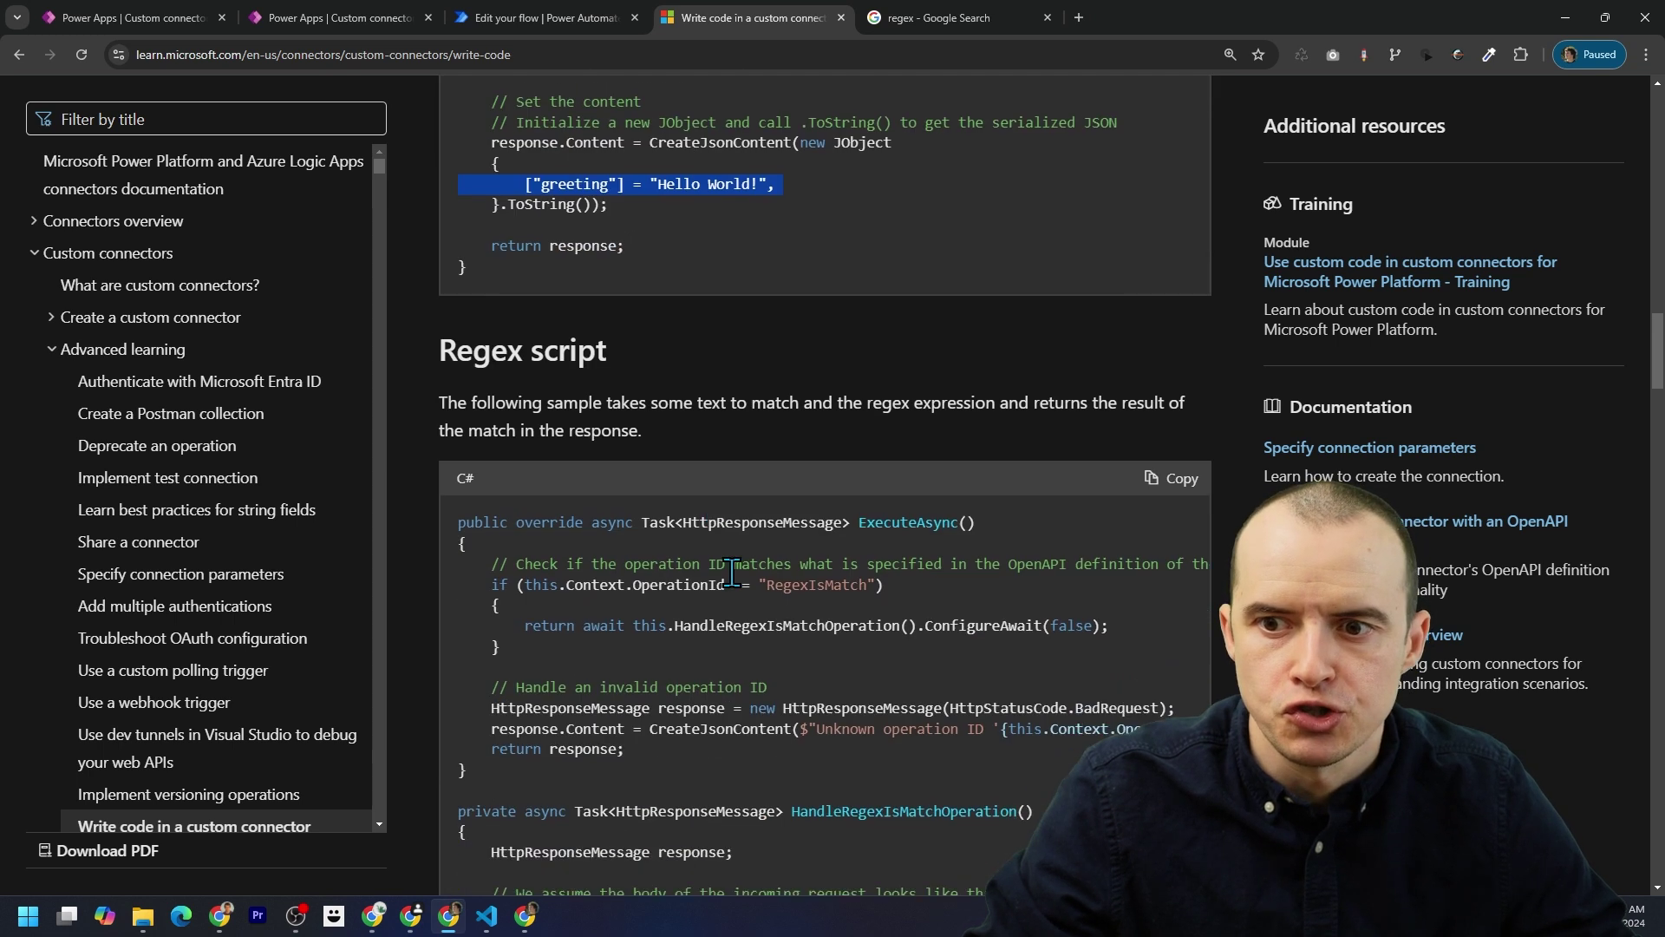
scroll(732, 571, "down", 3)
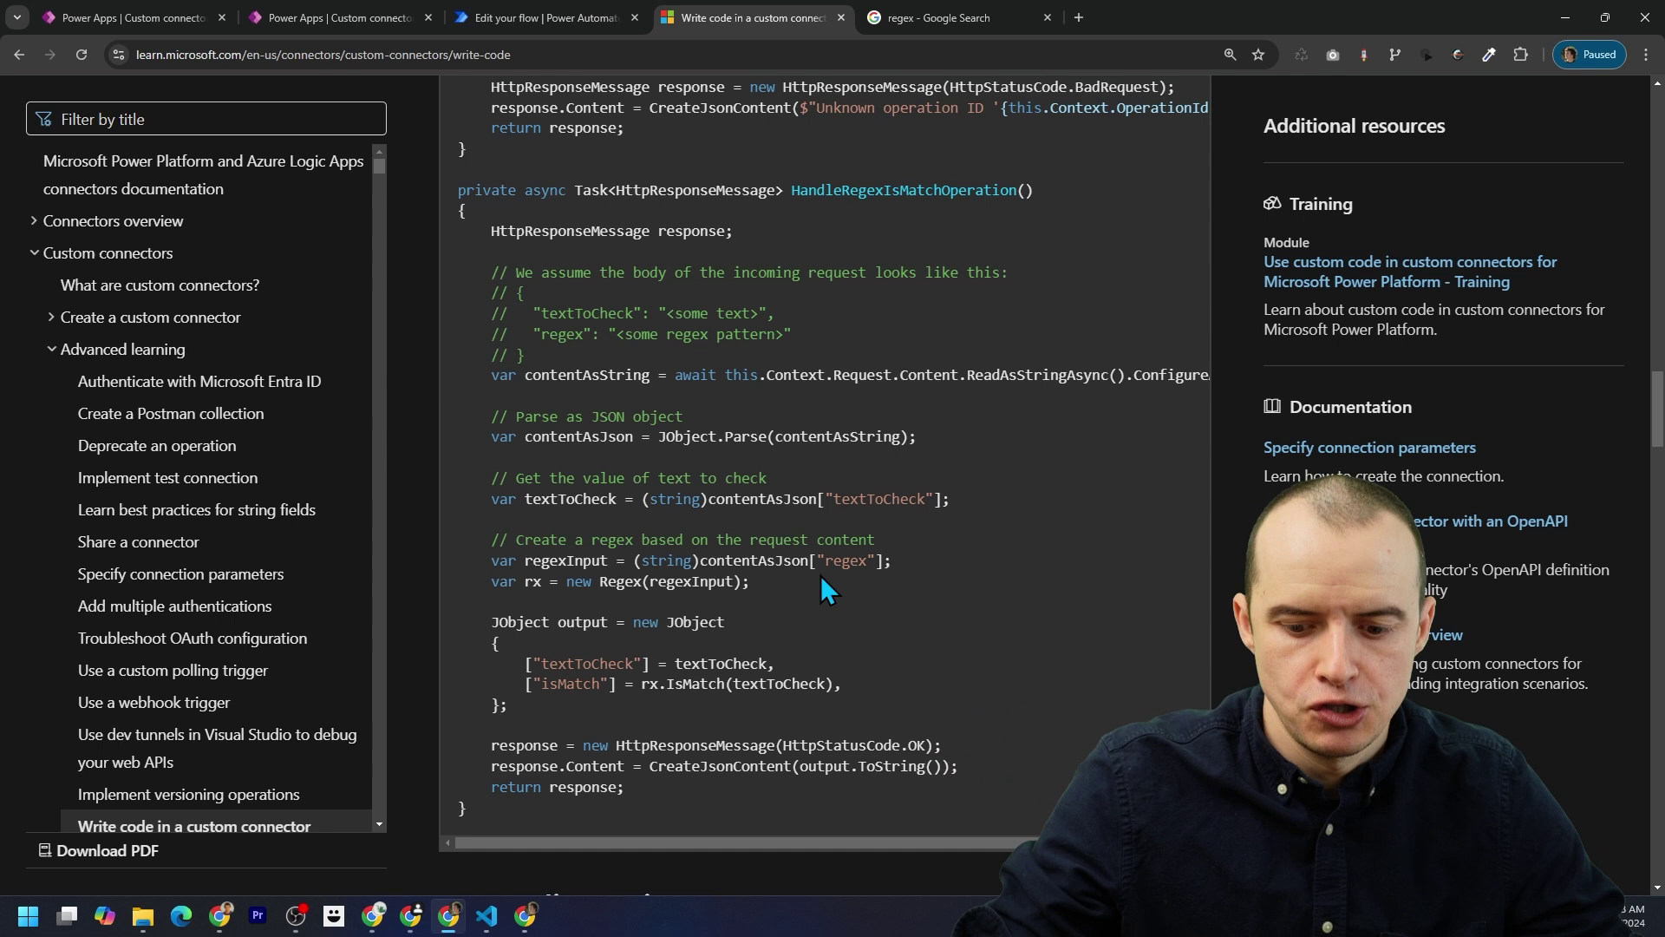
scroll(820, 575, "up", 3)
scroll(553, 649, "up", 9)
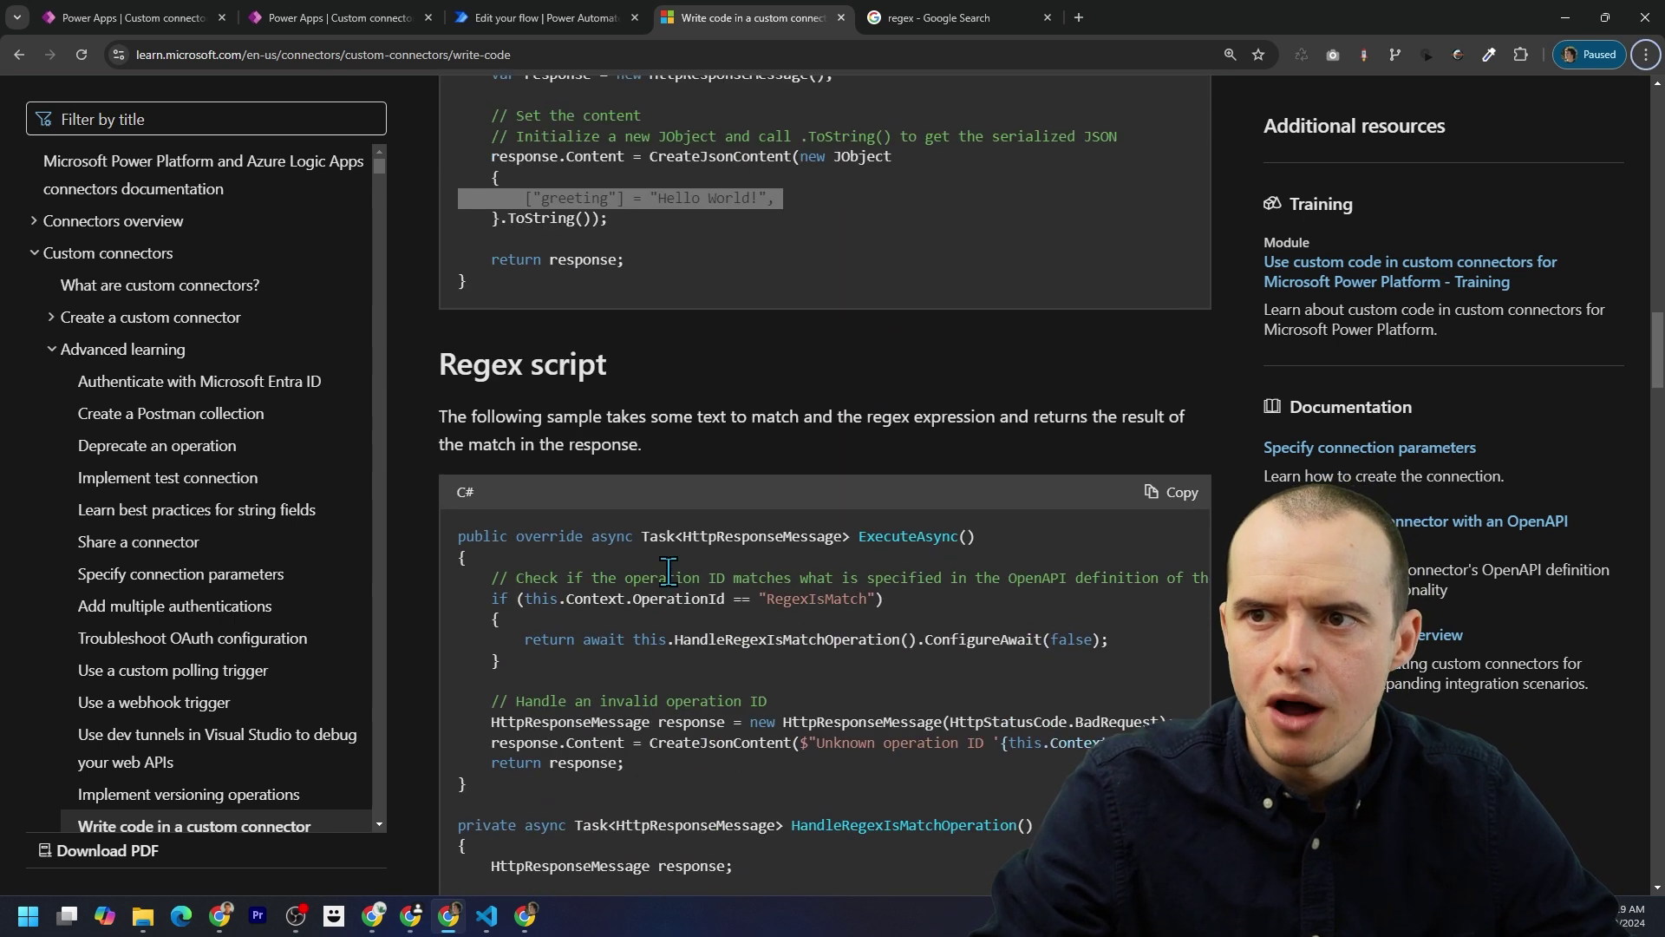
left_click(1164, 376)
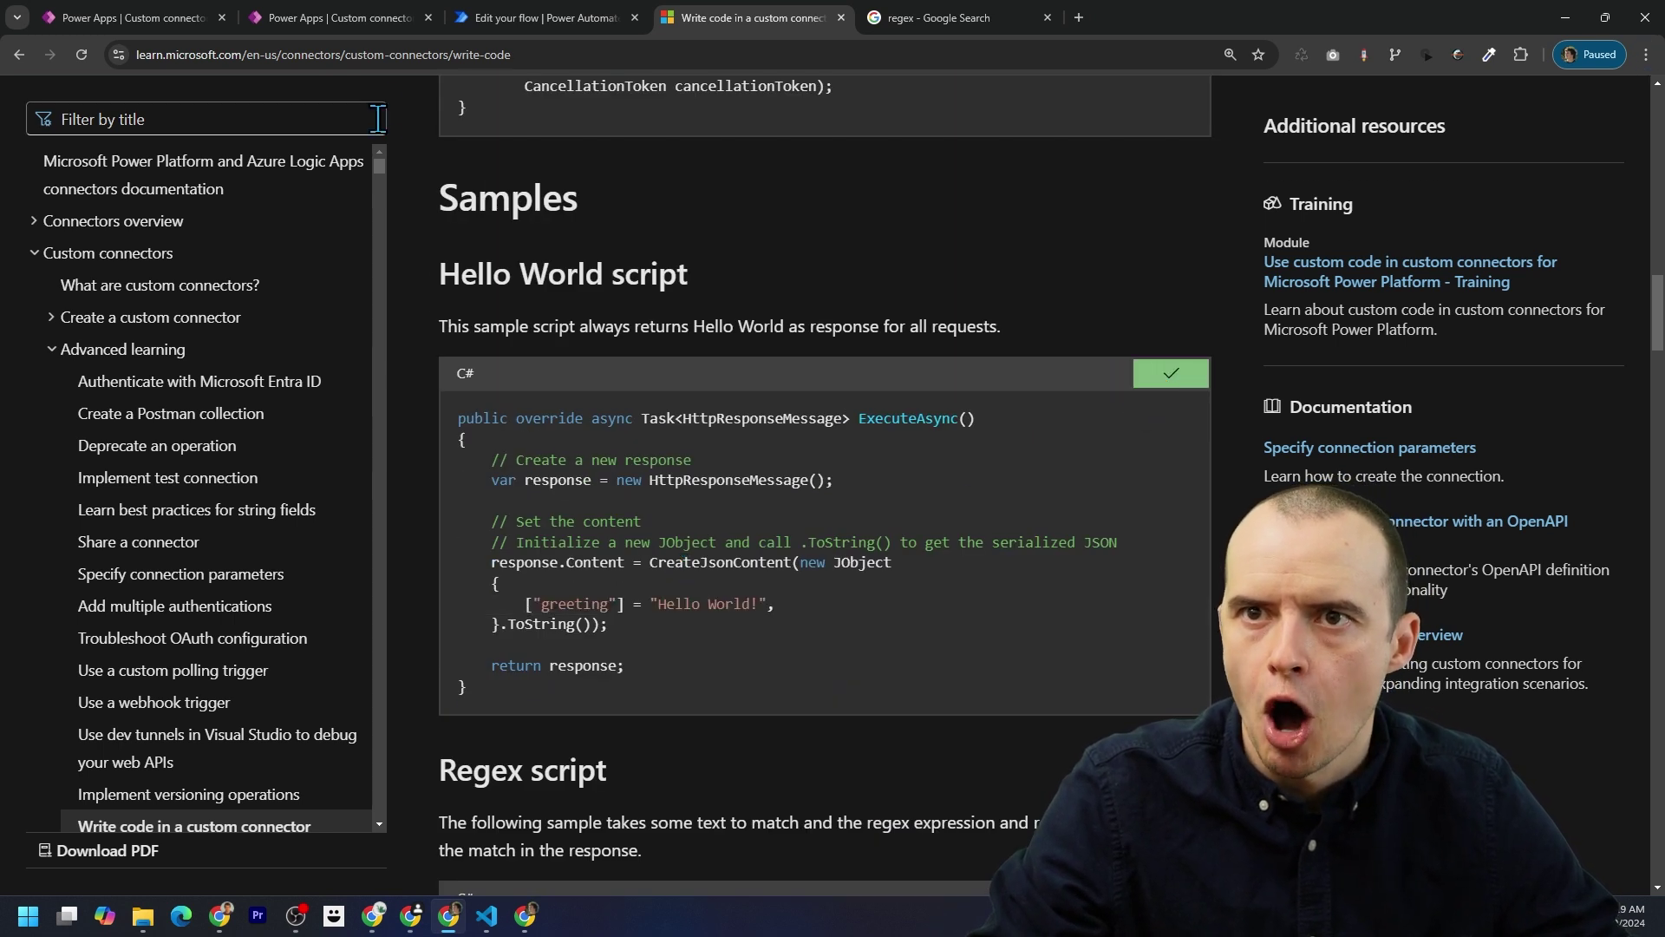
left_click(130, 18)
left_click_drag(819, 657, 640, 437)
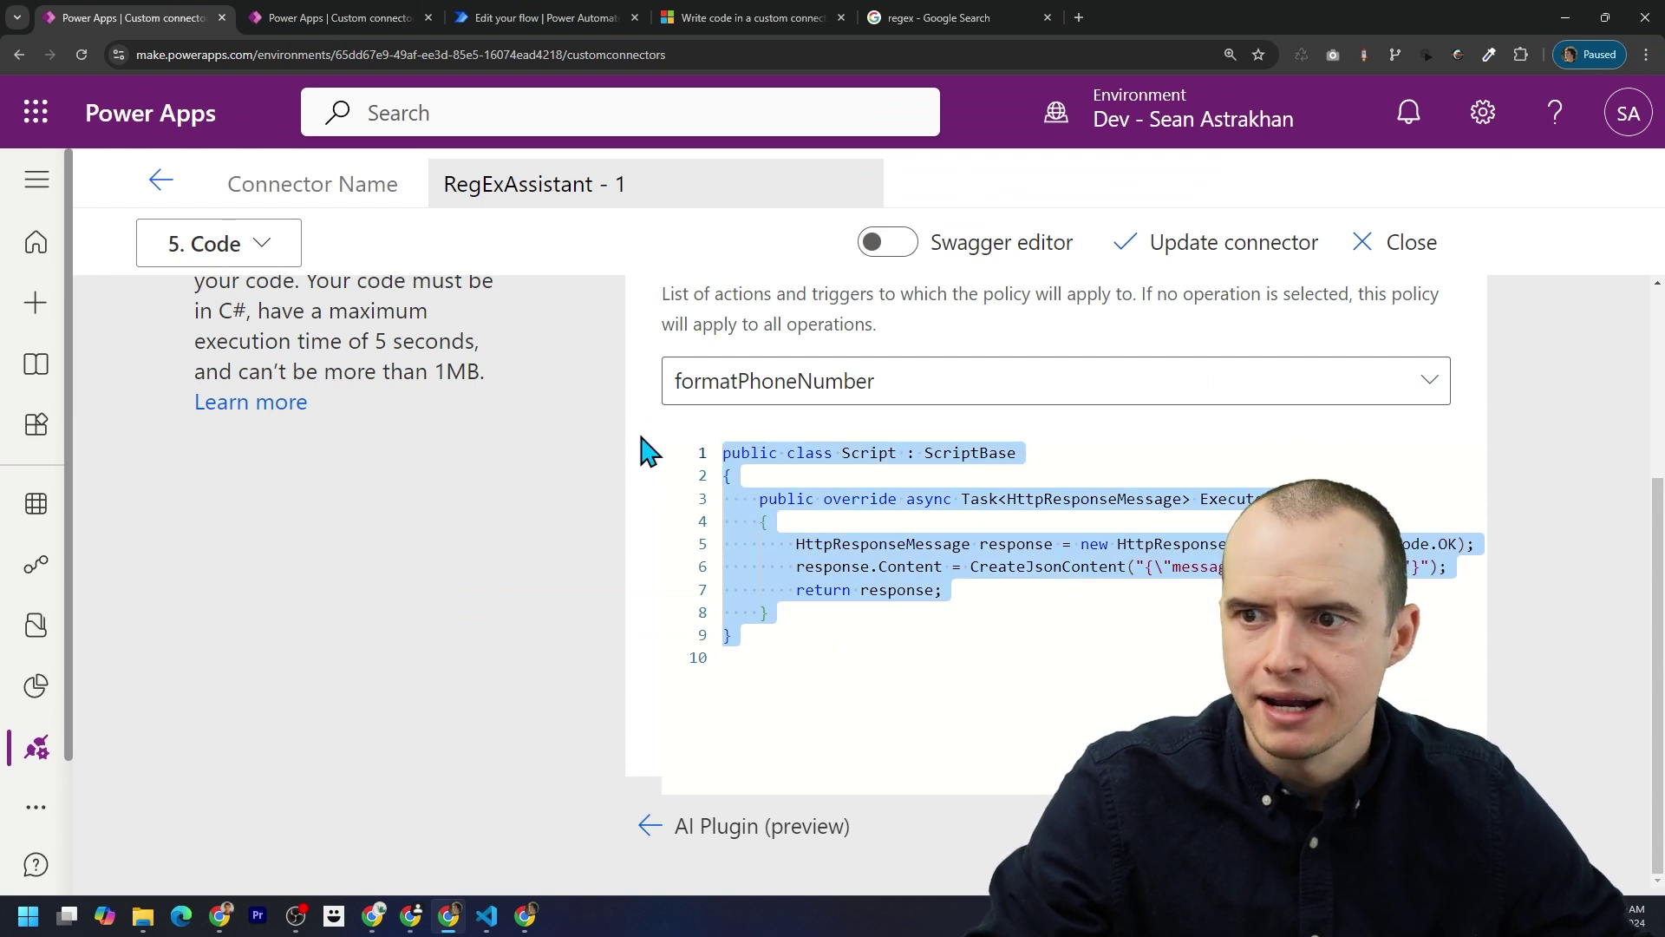
key("ctrl+v")
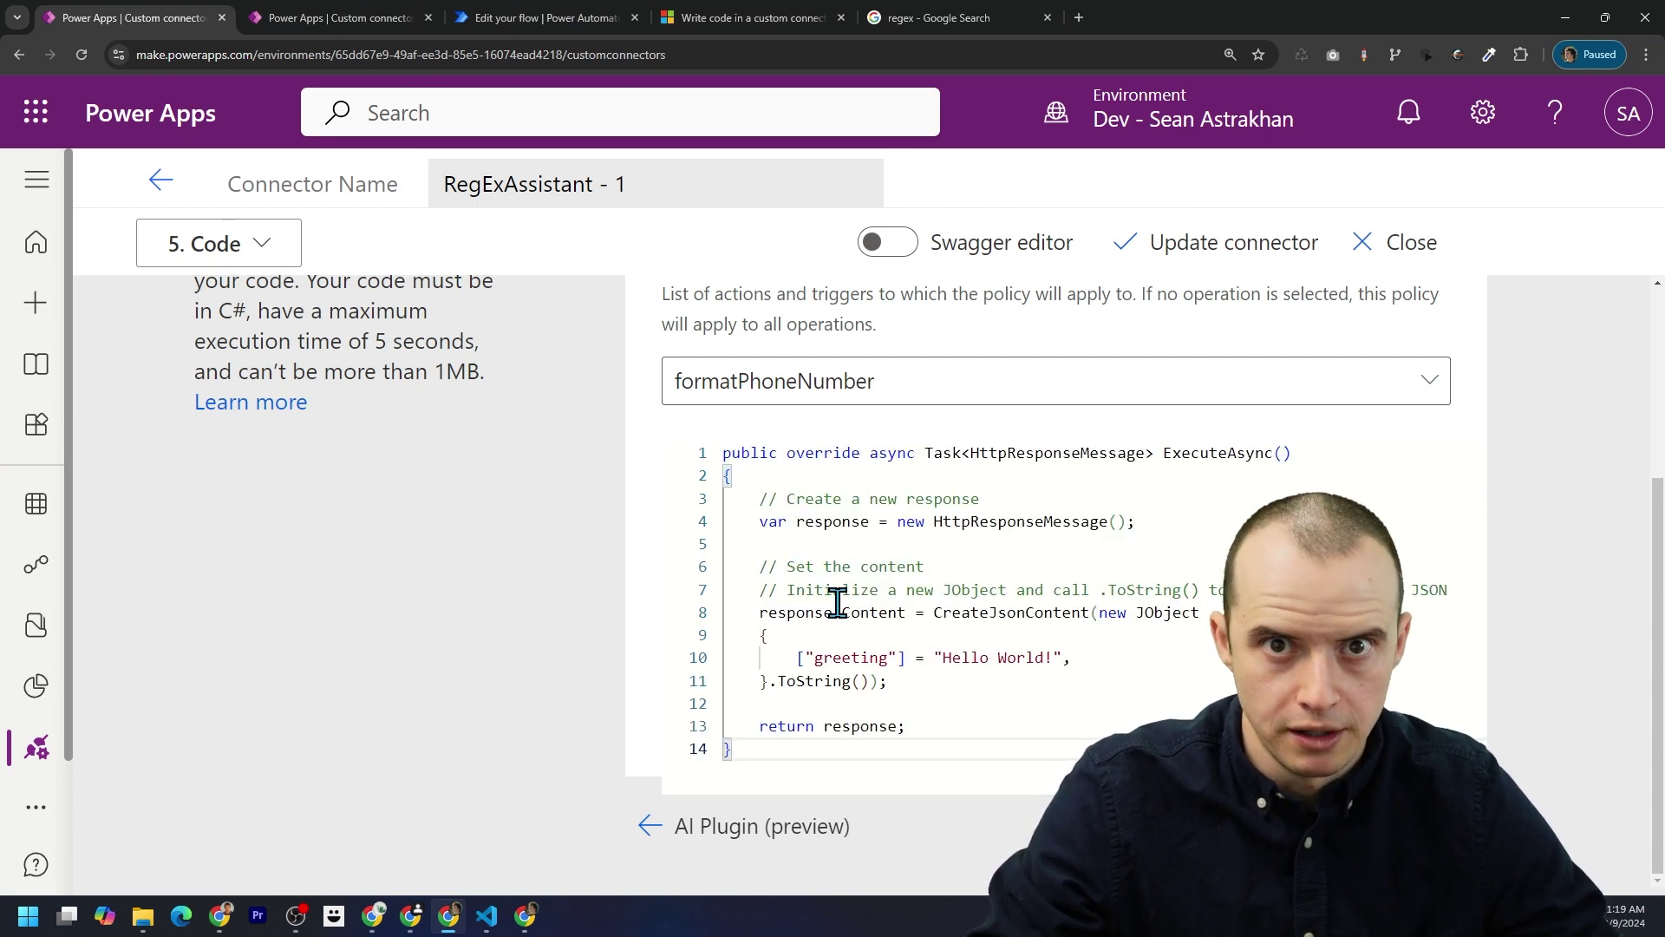
key("ctrl+z")
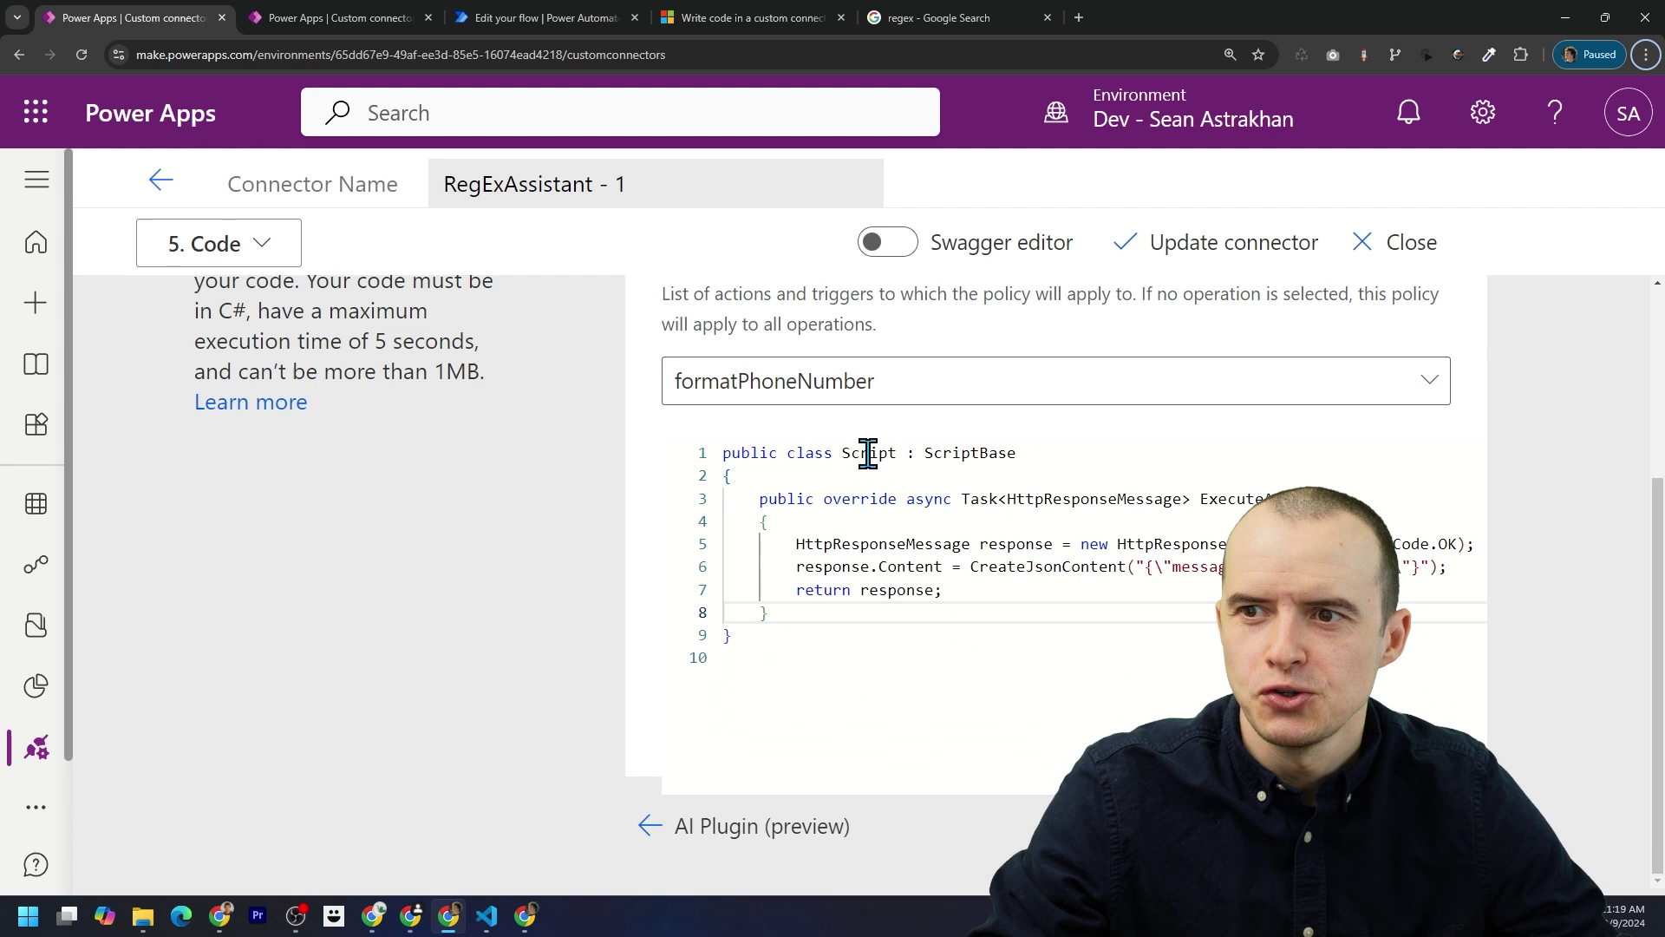
triple_click(868, 452)
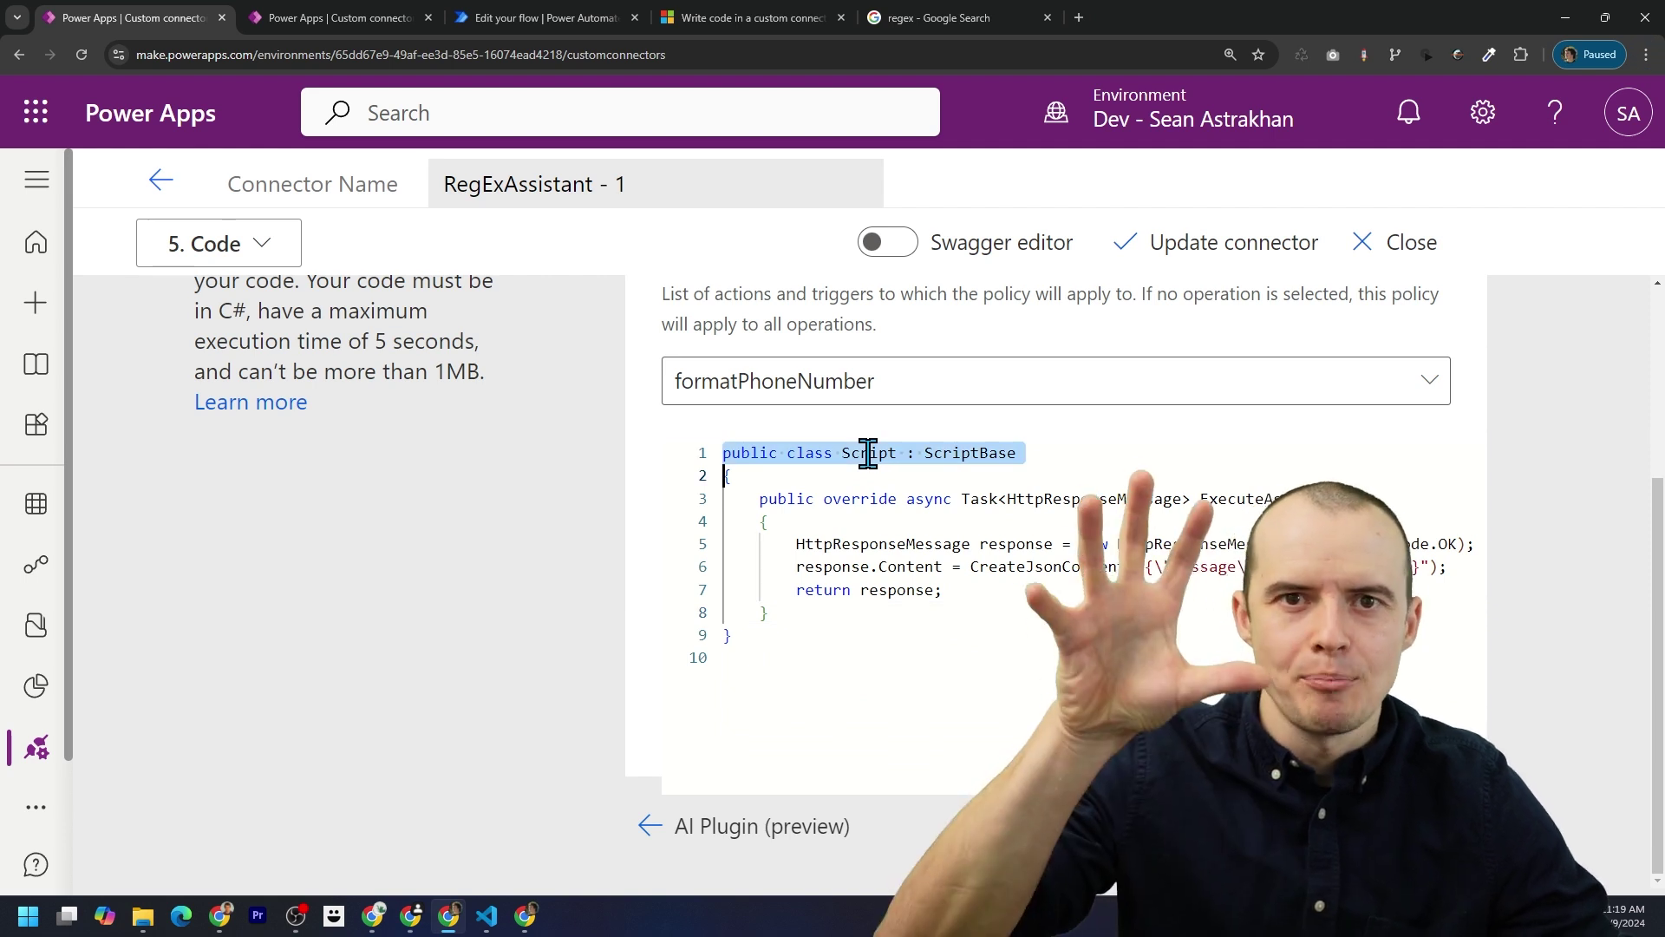
left_click_drag(770, 612, 661, 496)
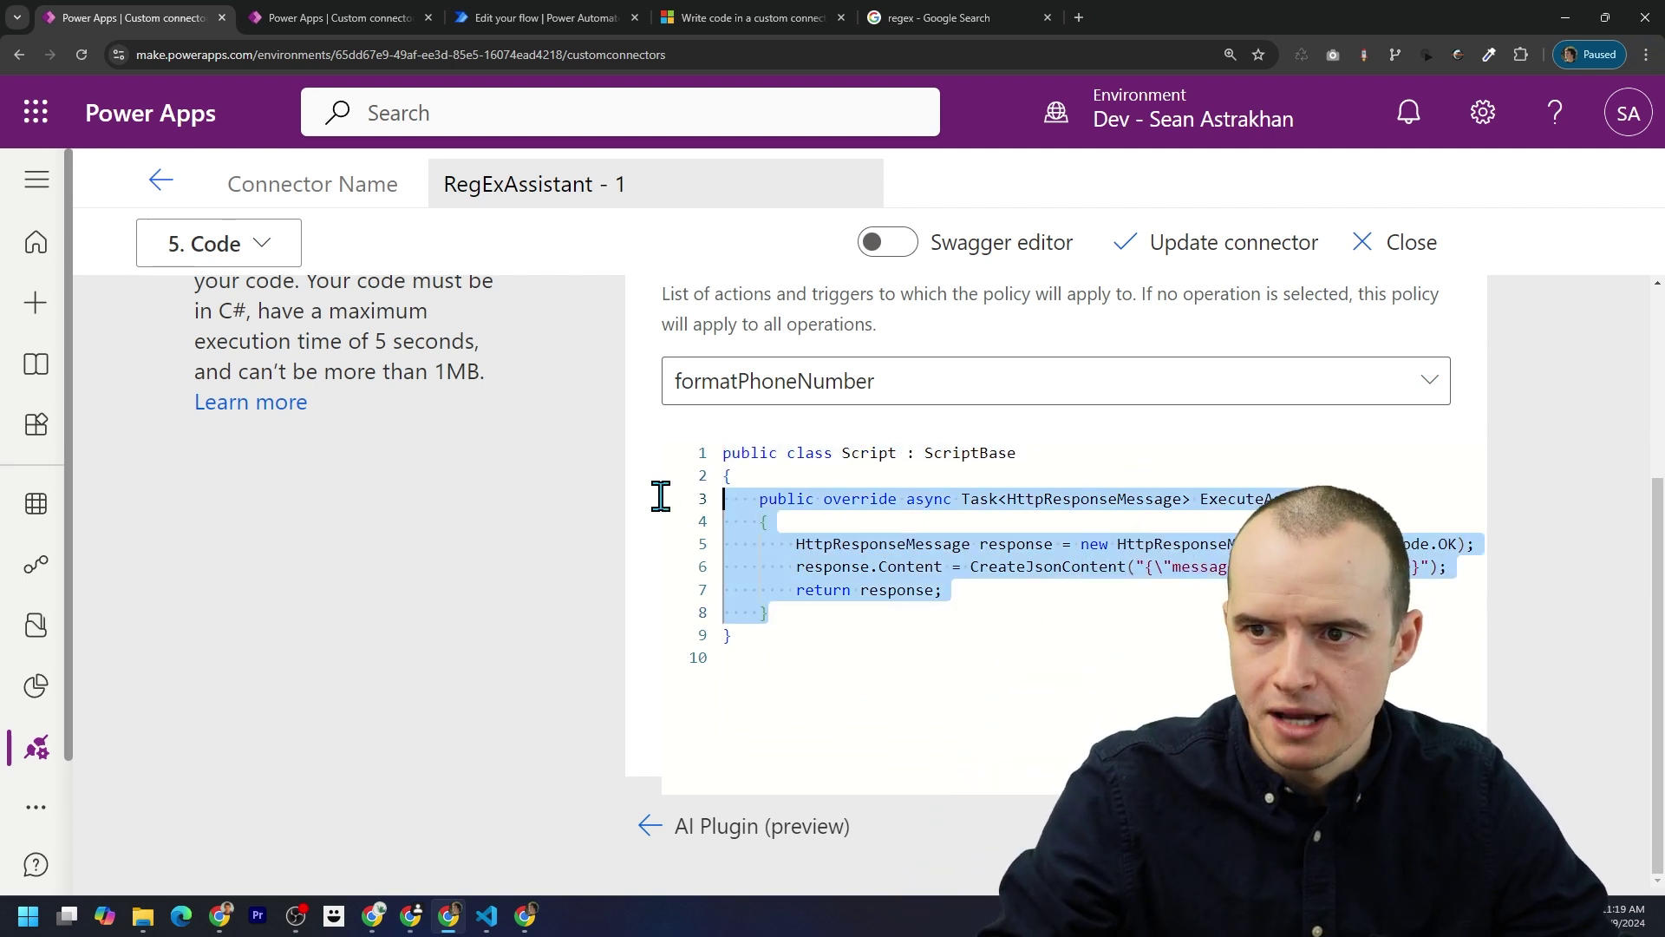
key("ctrl+v")
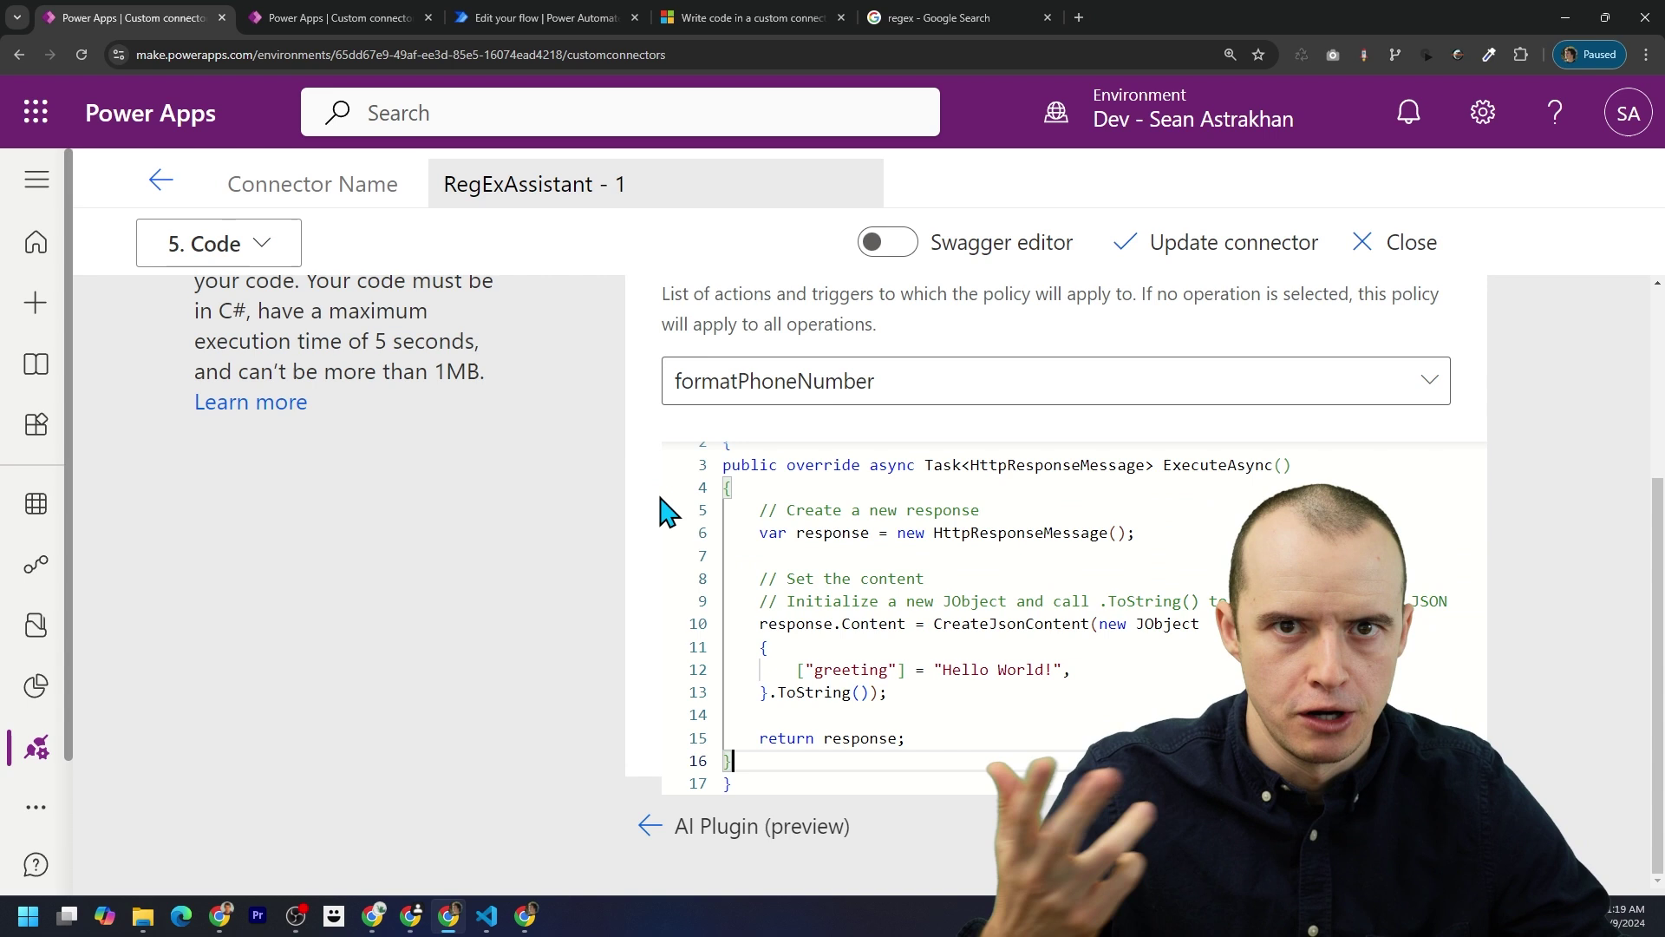
key("ctrl+z")
Step: Write a ChatGPT prompt requesting C# connector code that formats phoneNumber for operation formatPhoneNumber
key("alt+Tab")
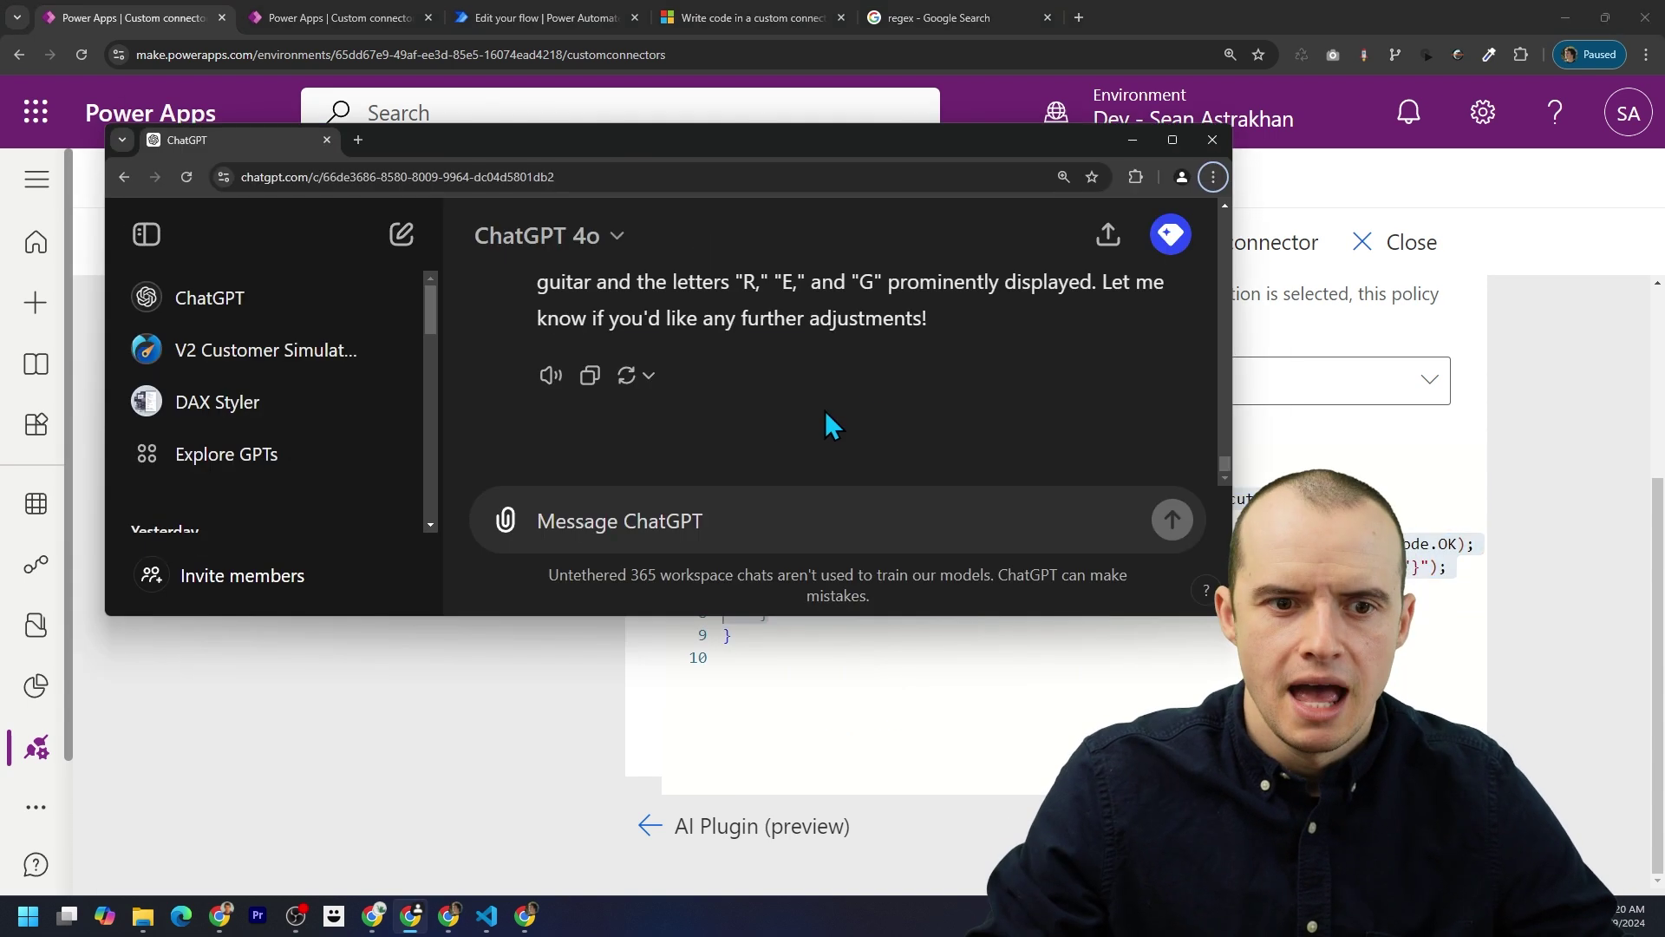
type("W")
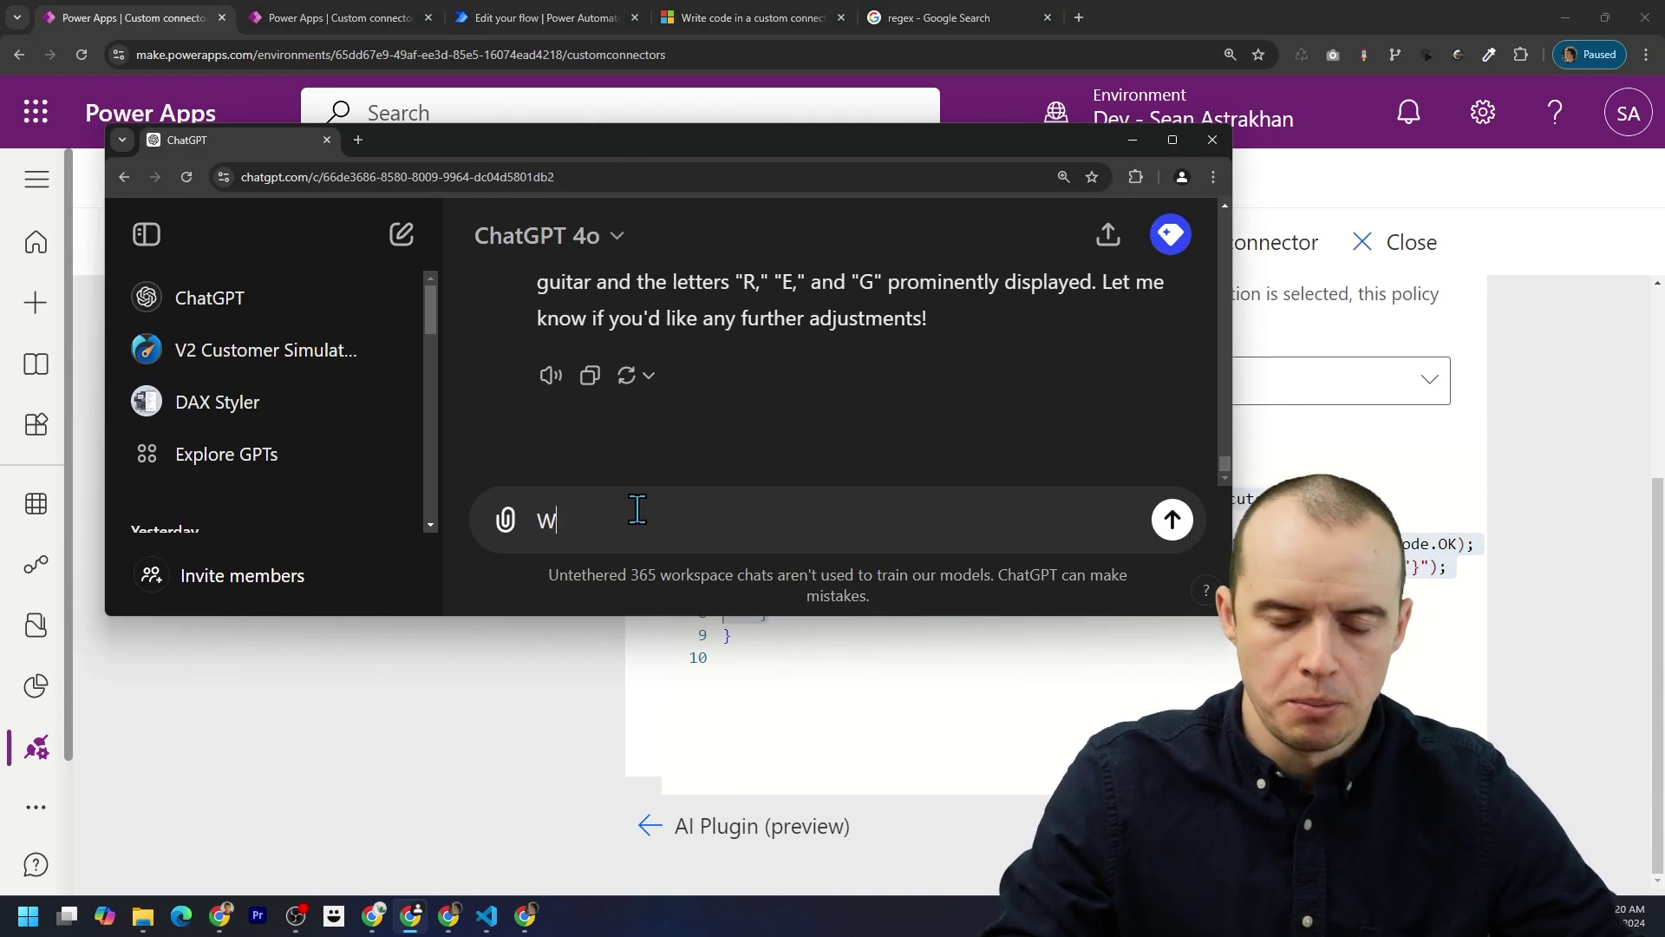
type("rite me")
type("C# Customer Connector that takes a phone")
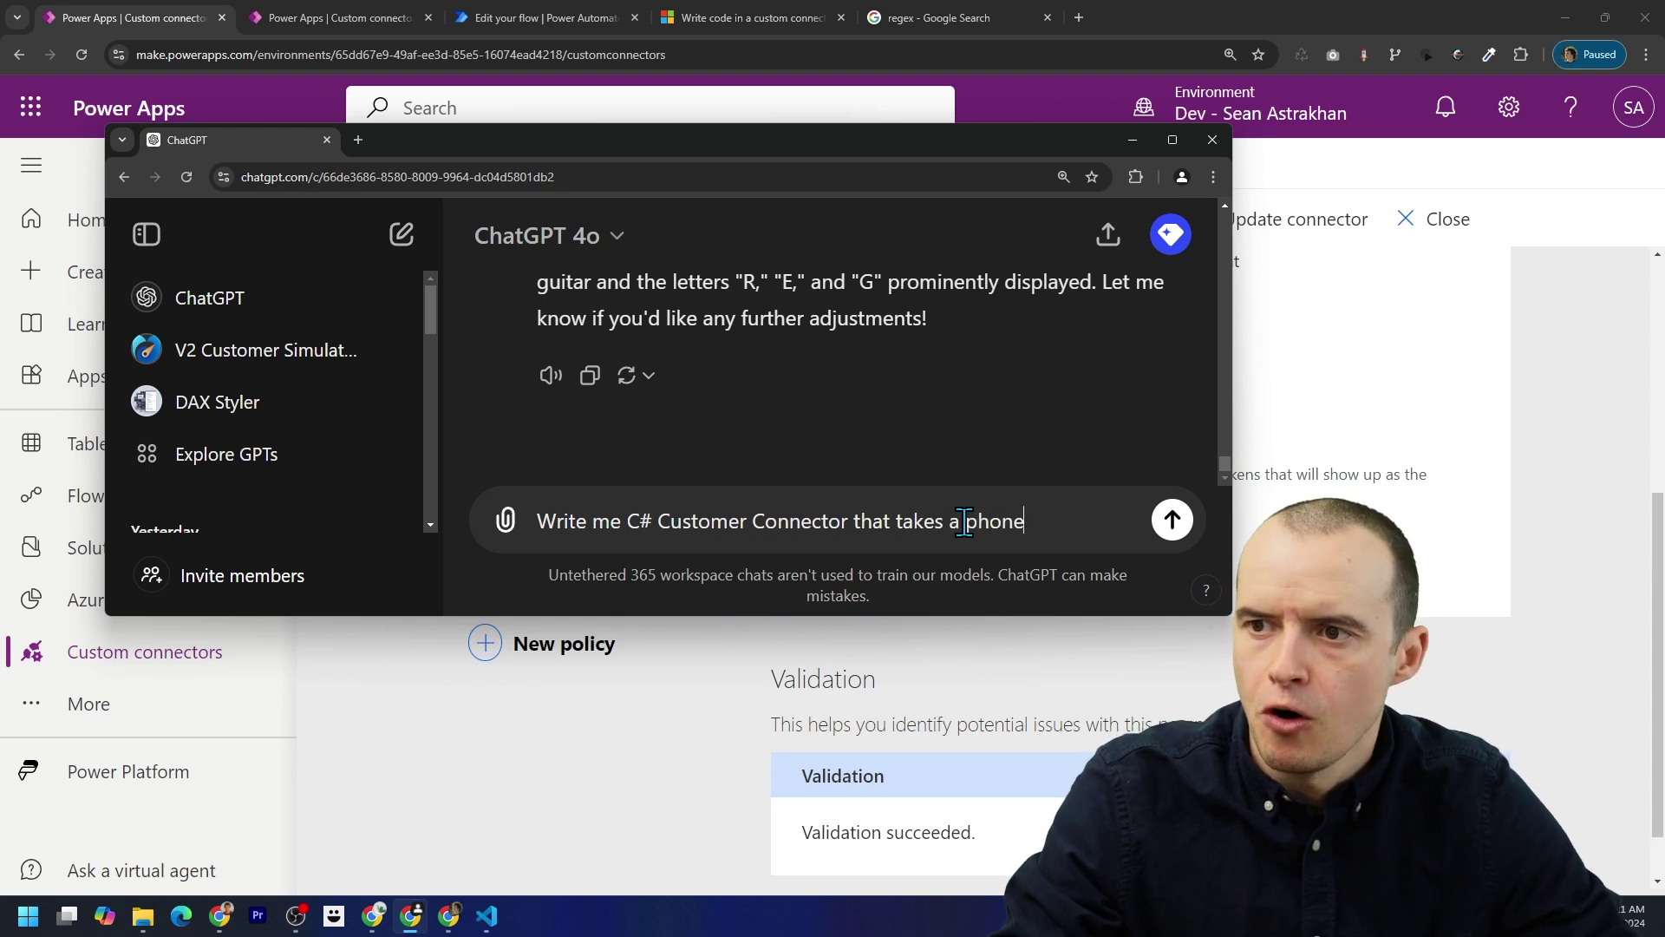
type("Number par")
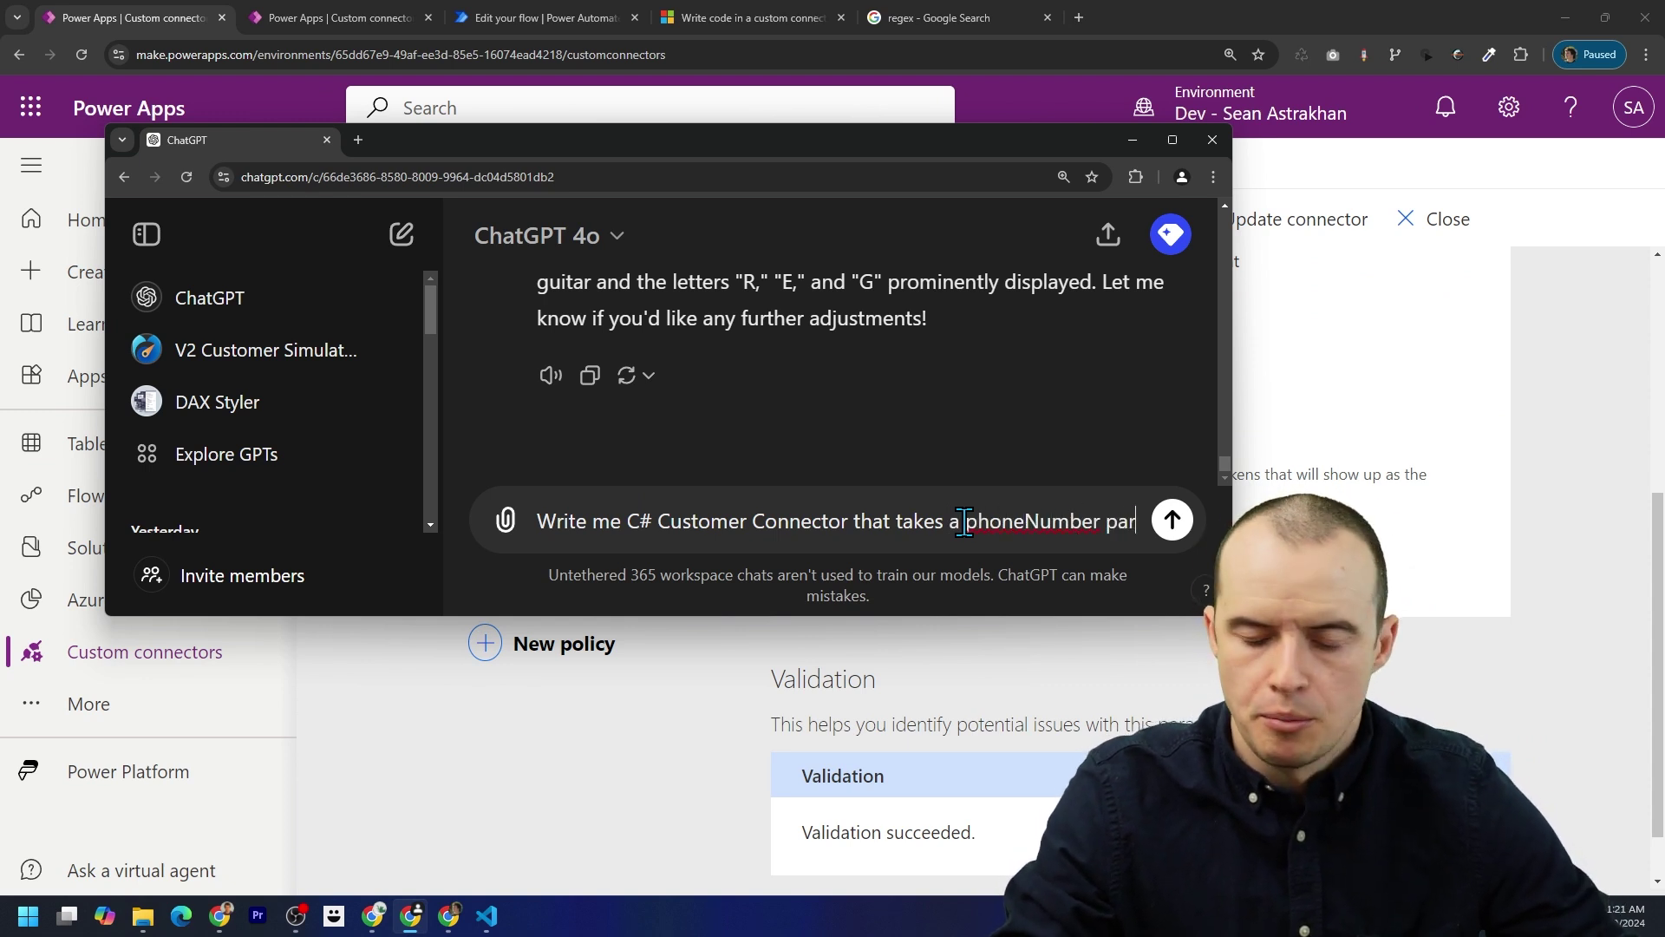
type("ameter,")
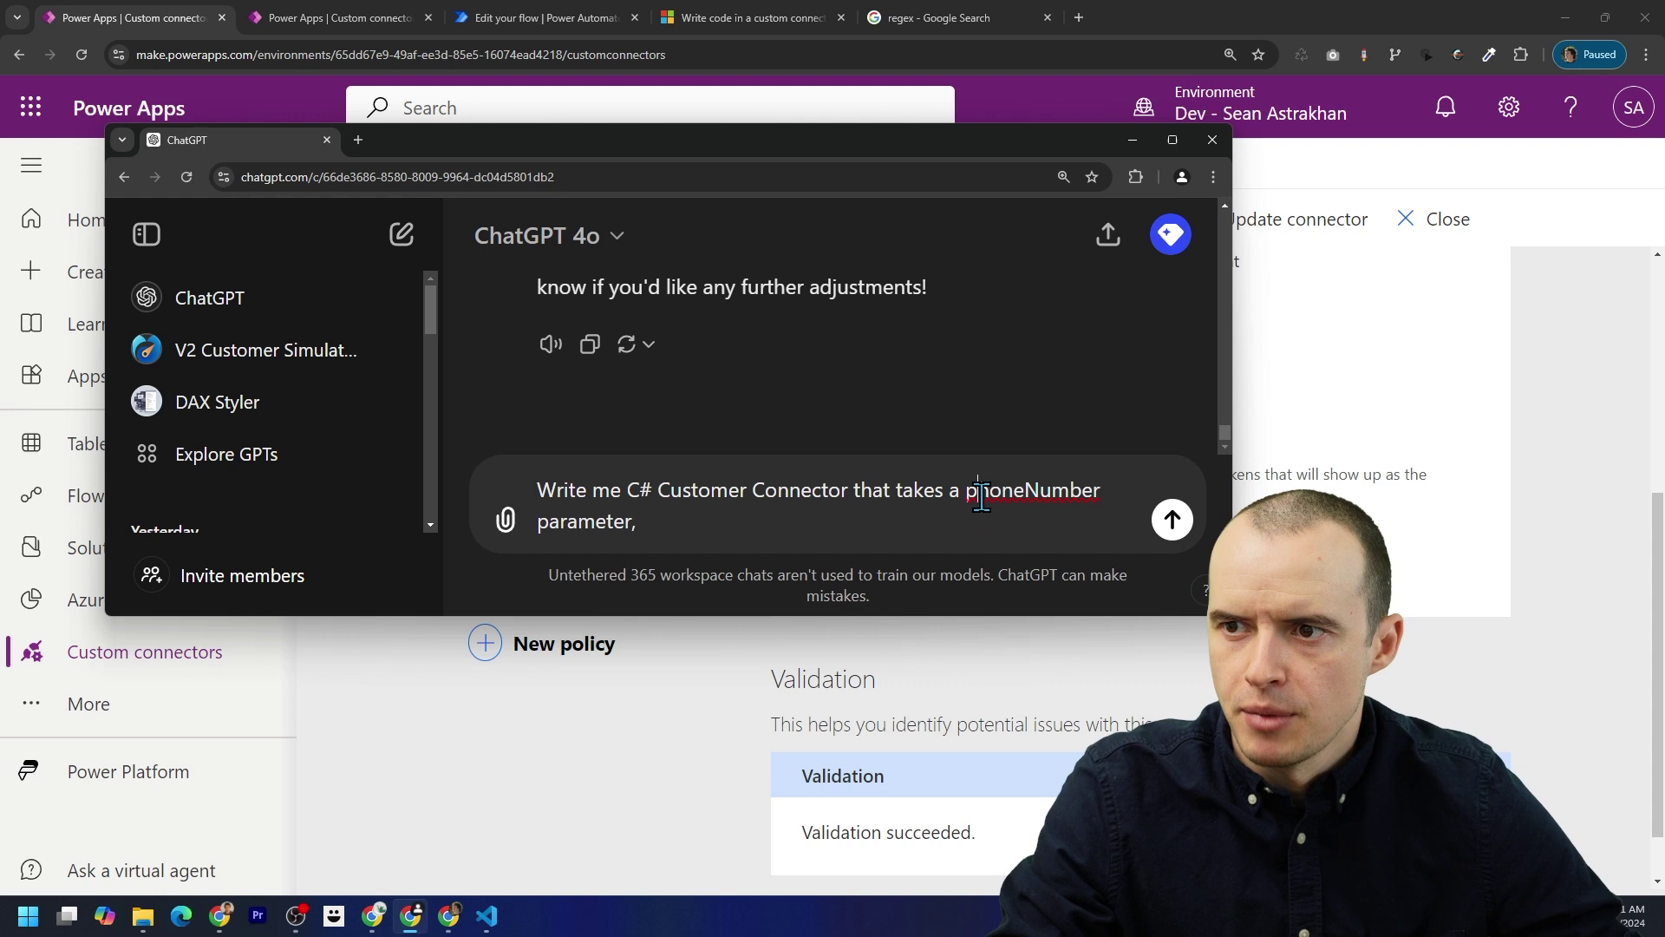
double_click(980, 491)
left_click(987, 667)
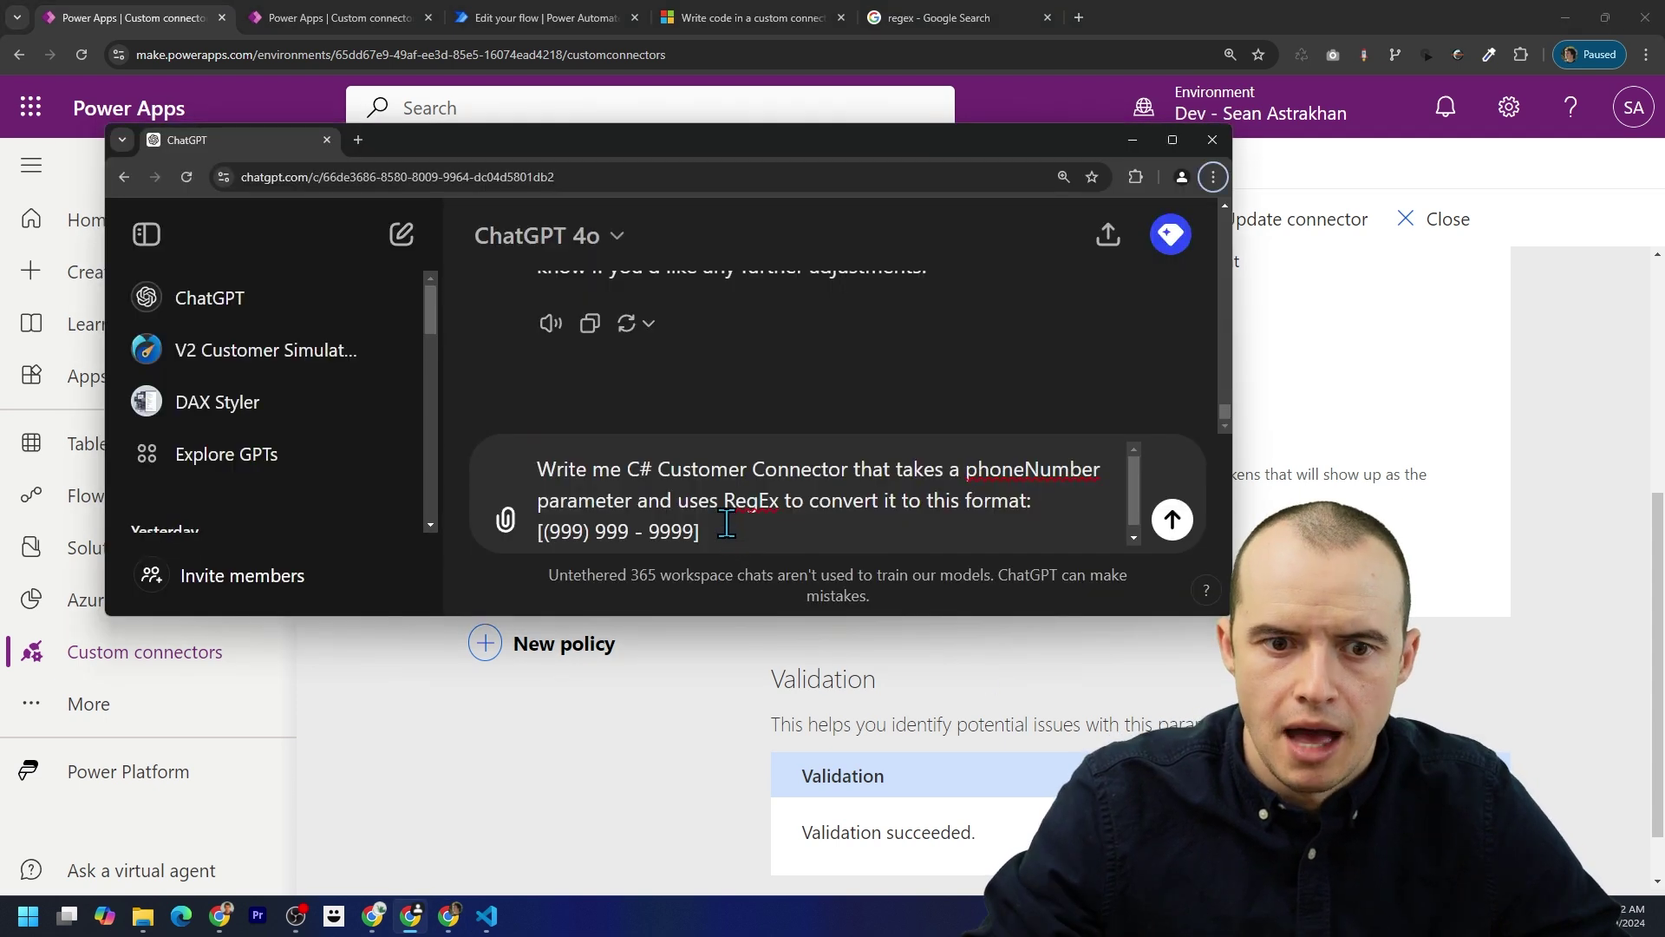
left_click_drag(762, 538, 533, 513)
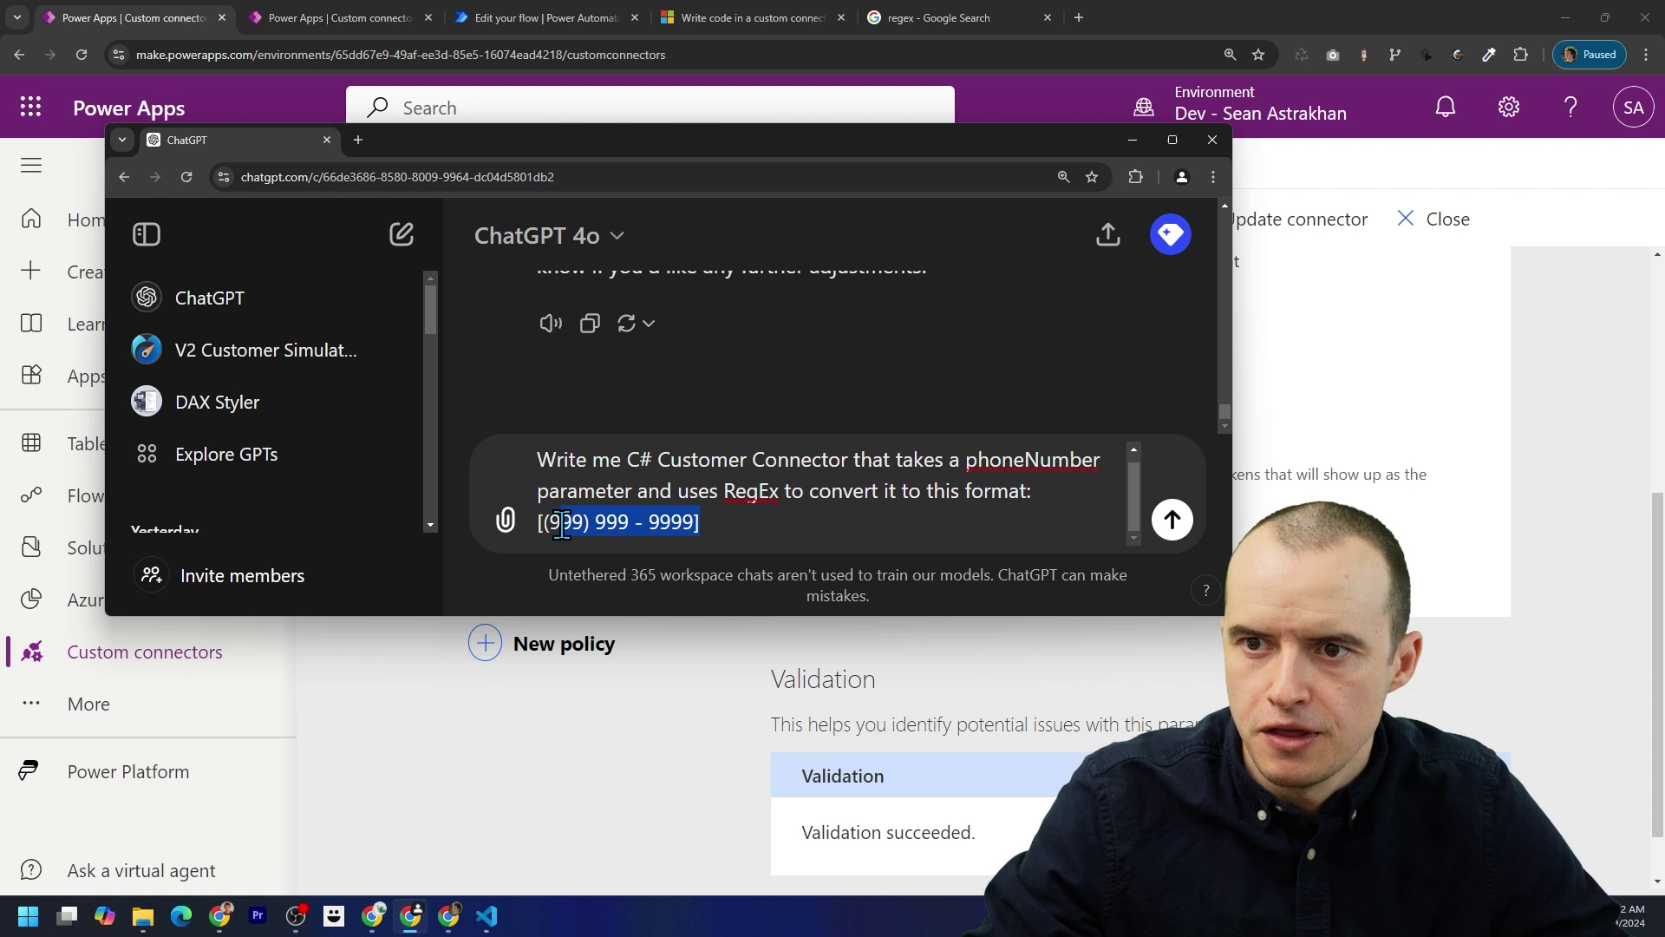
left_click(733, 530)
key("shift+Return")
key("shift+Return")
type("The operator")
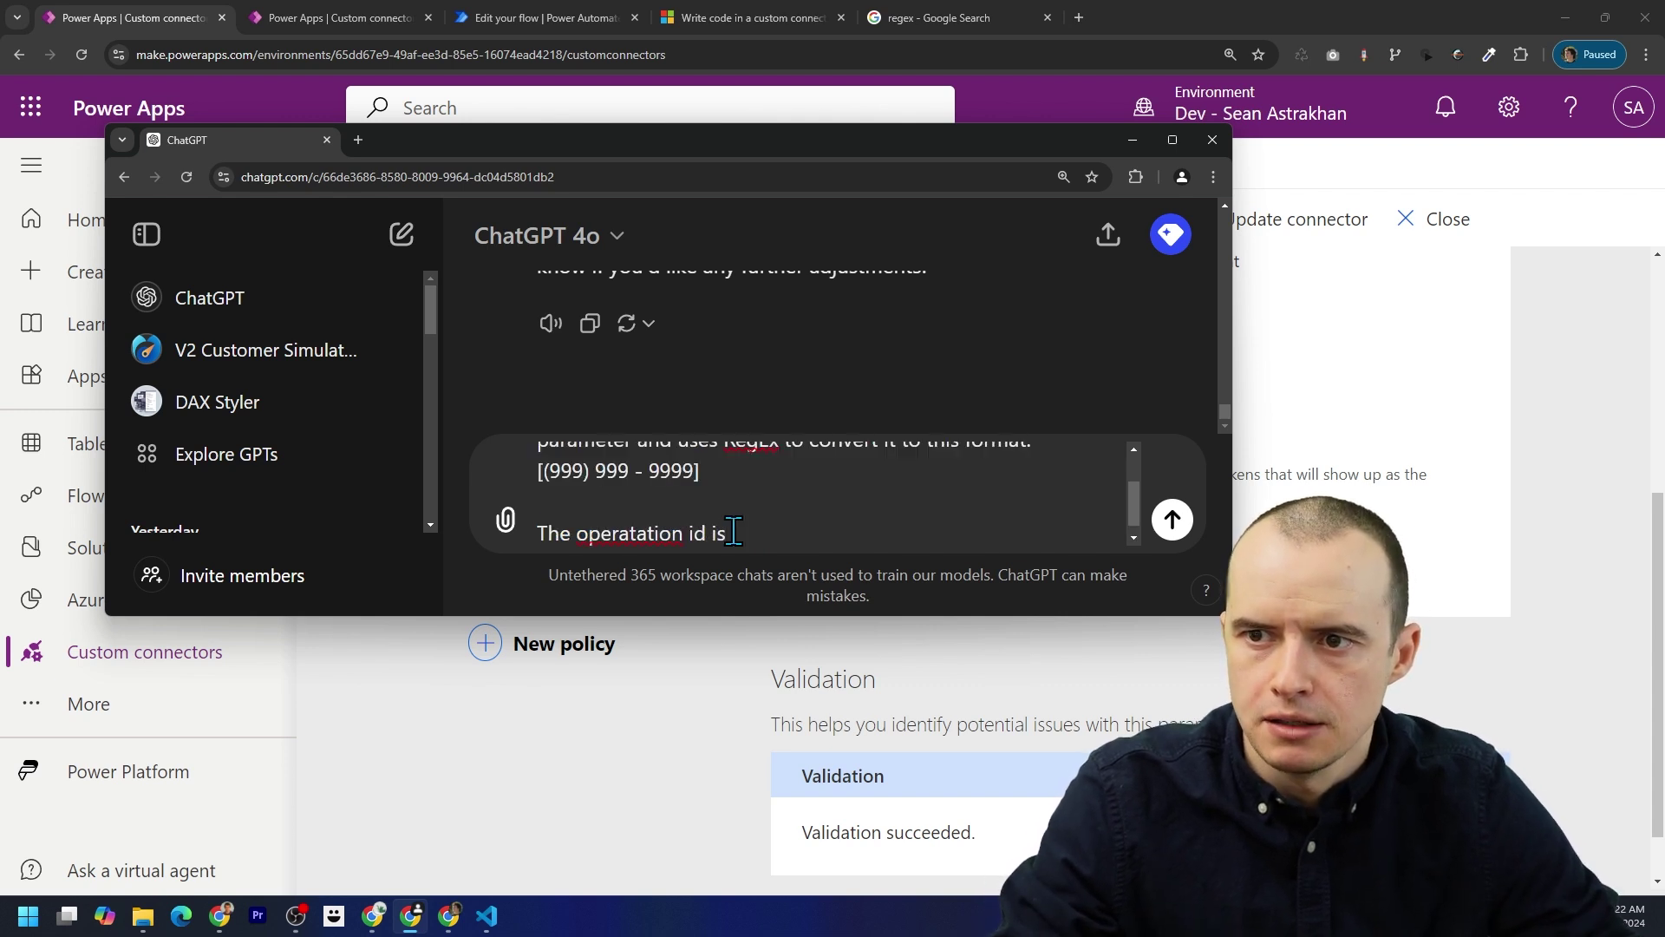
key("alt+Tab")
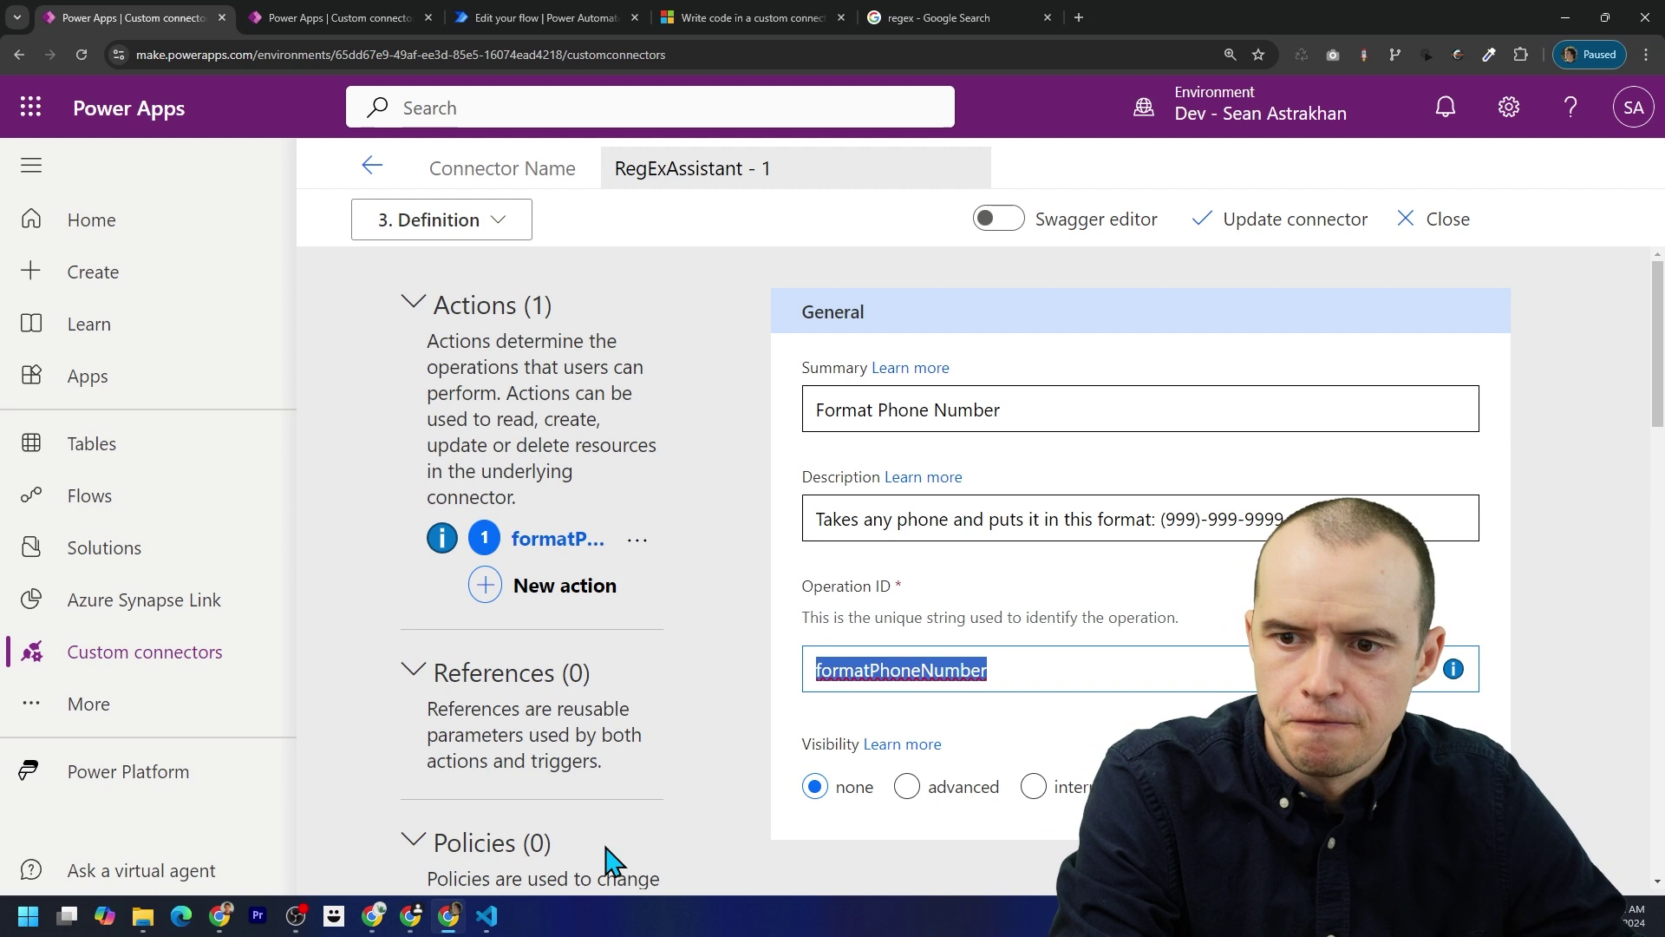
left_click(421, 921)
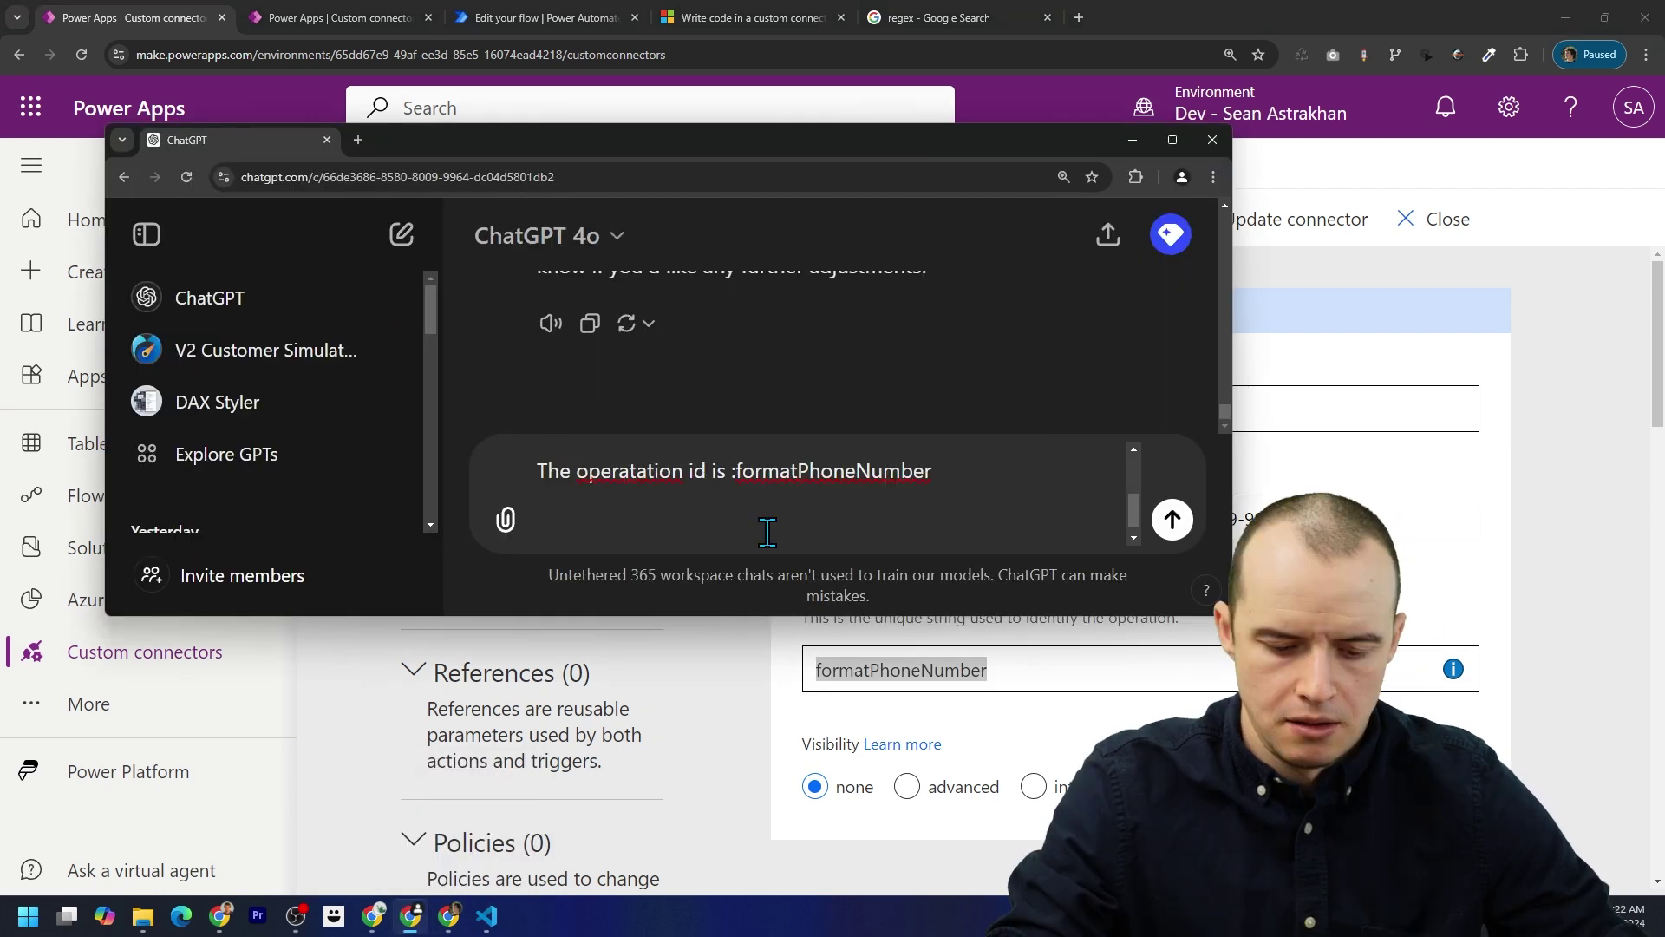
type("Here is some sample code to base off o")
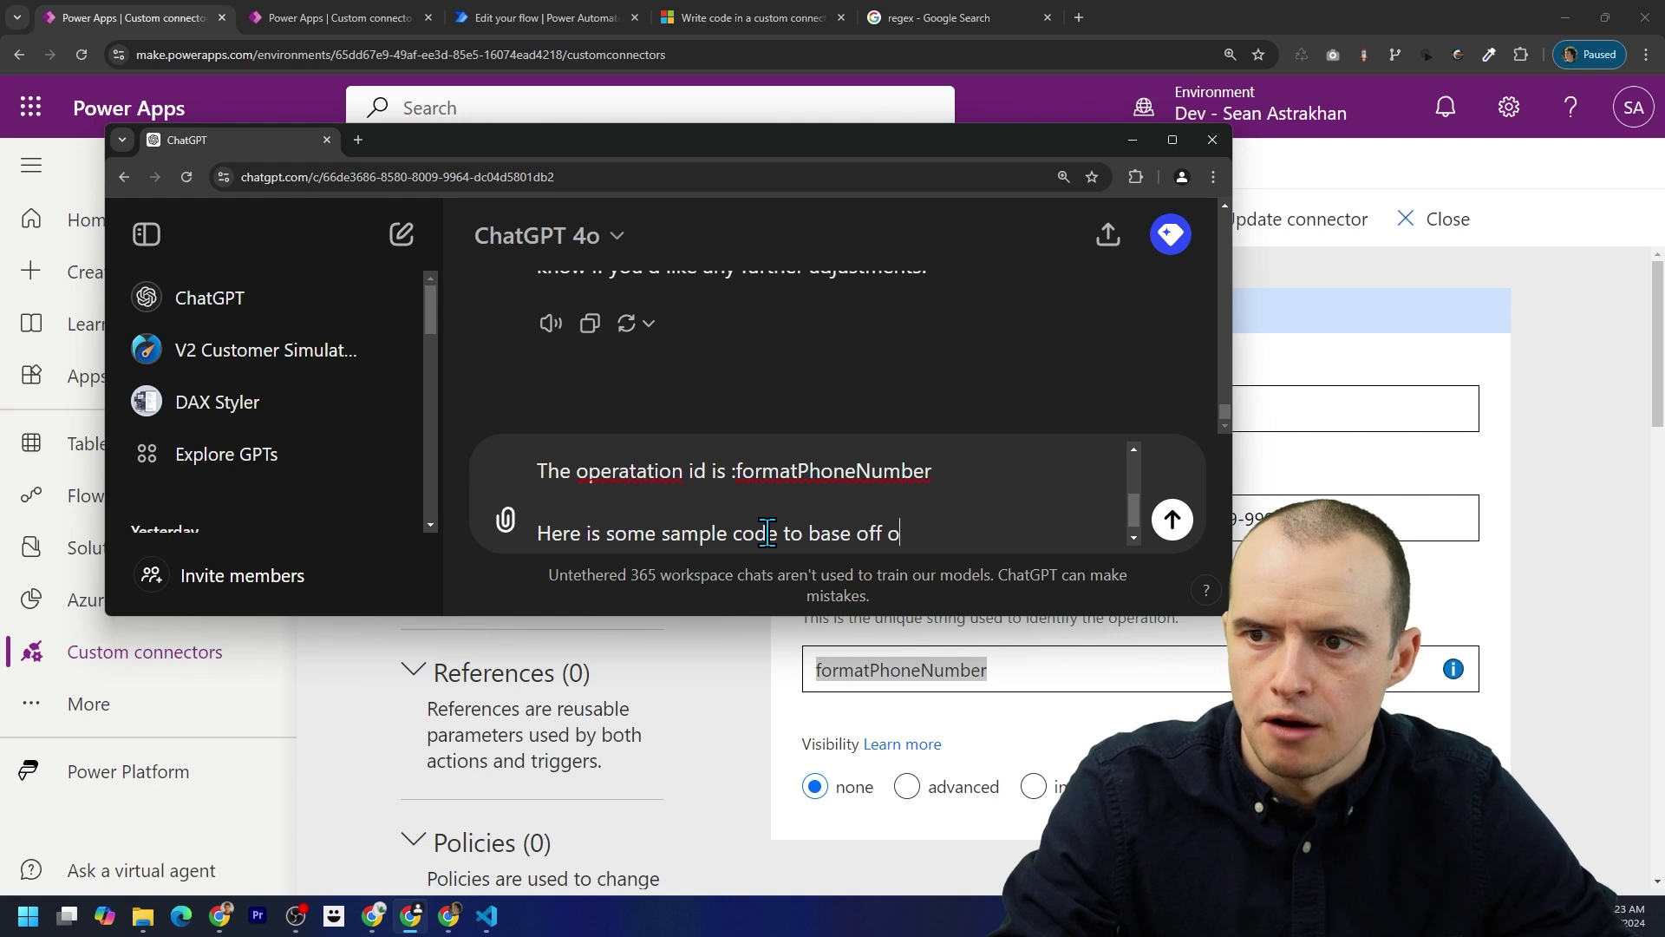
Step: Paste the Microsoft Learn Regex sample script into the prompt and send it
left_click(754, 115)
left_click(735, 21)
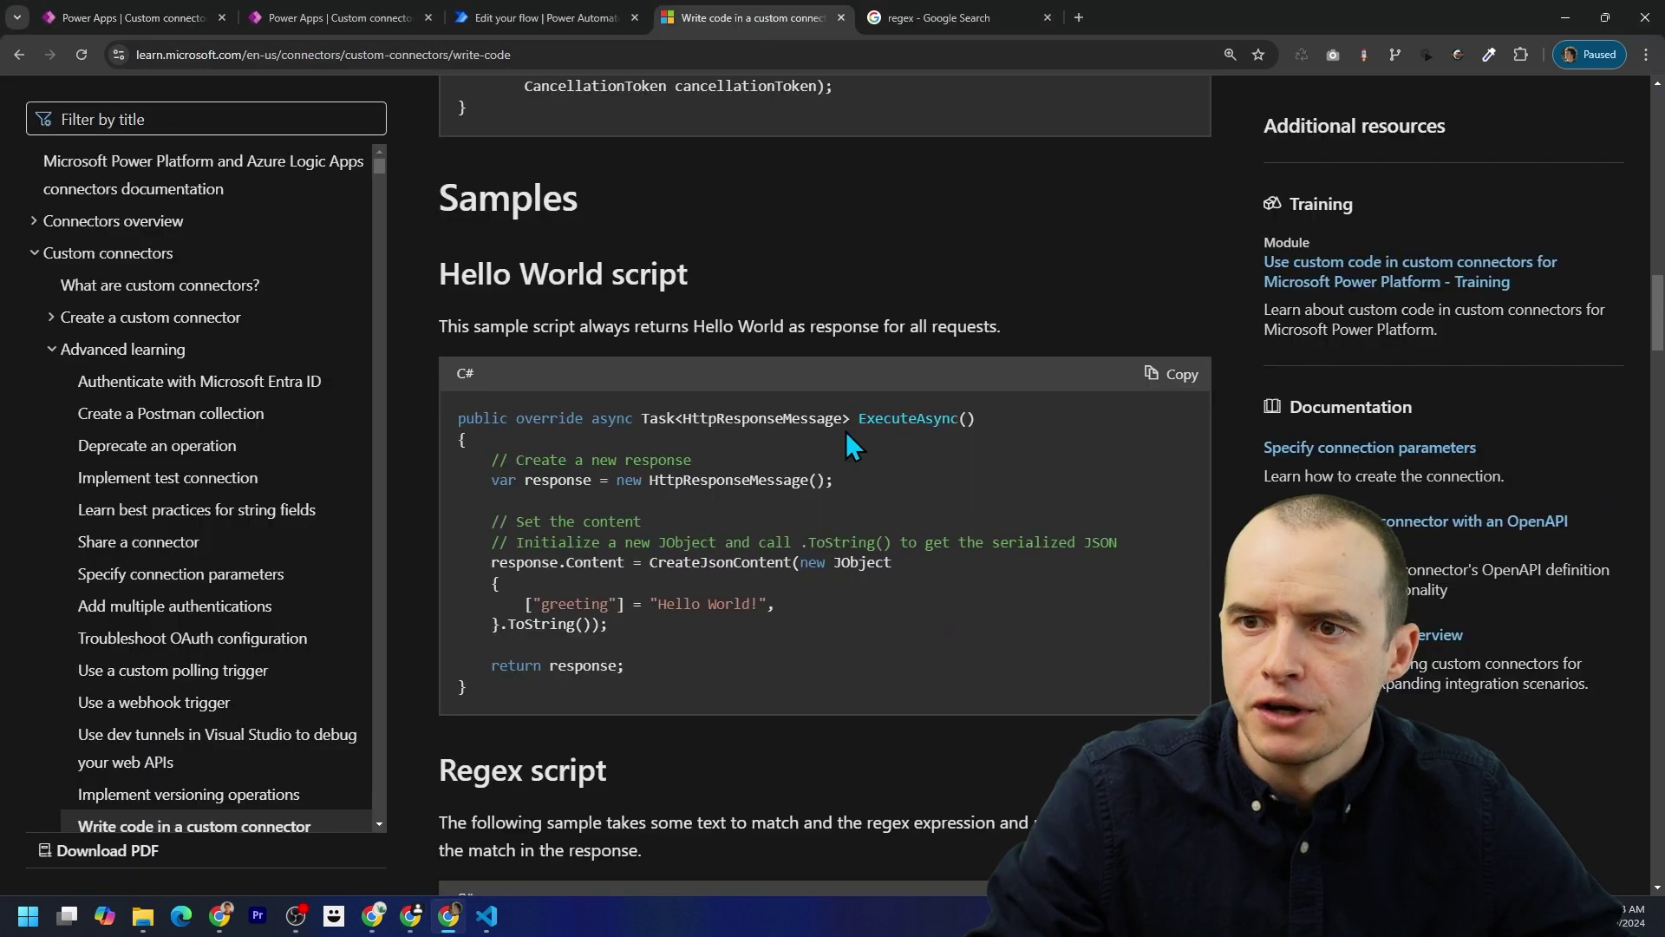
scroll(774, 672, "down", 7)
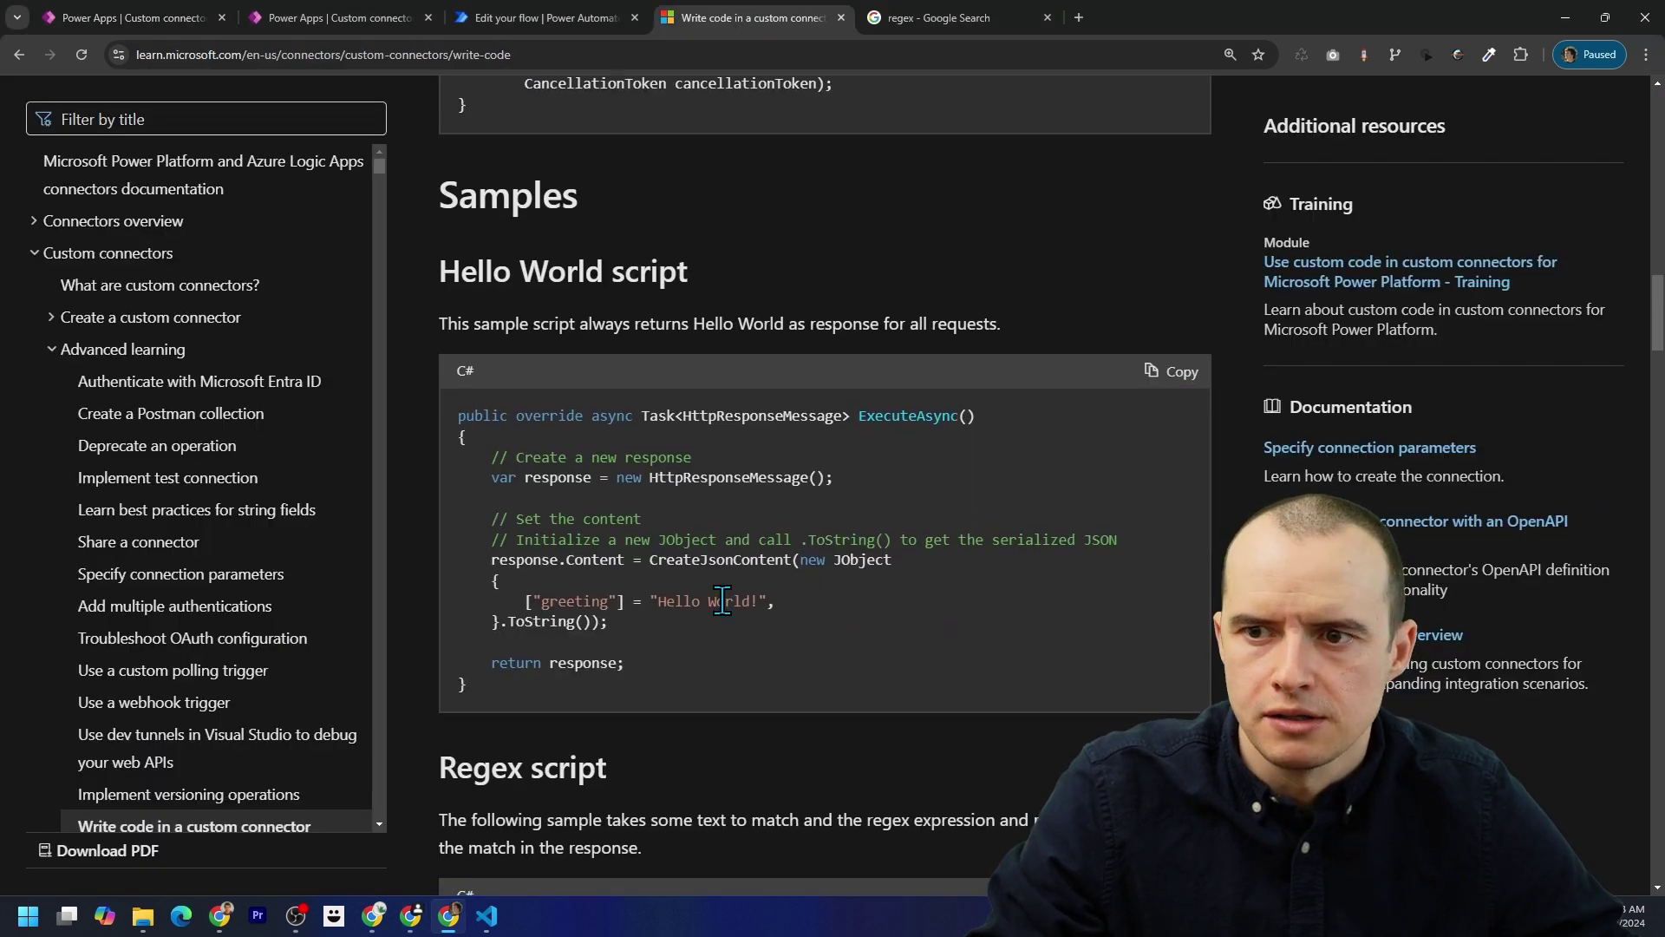
left_click(1177, 311)
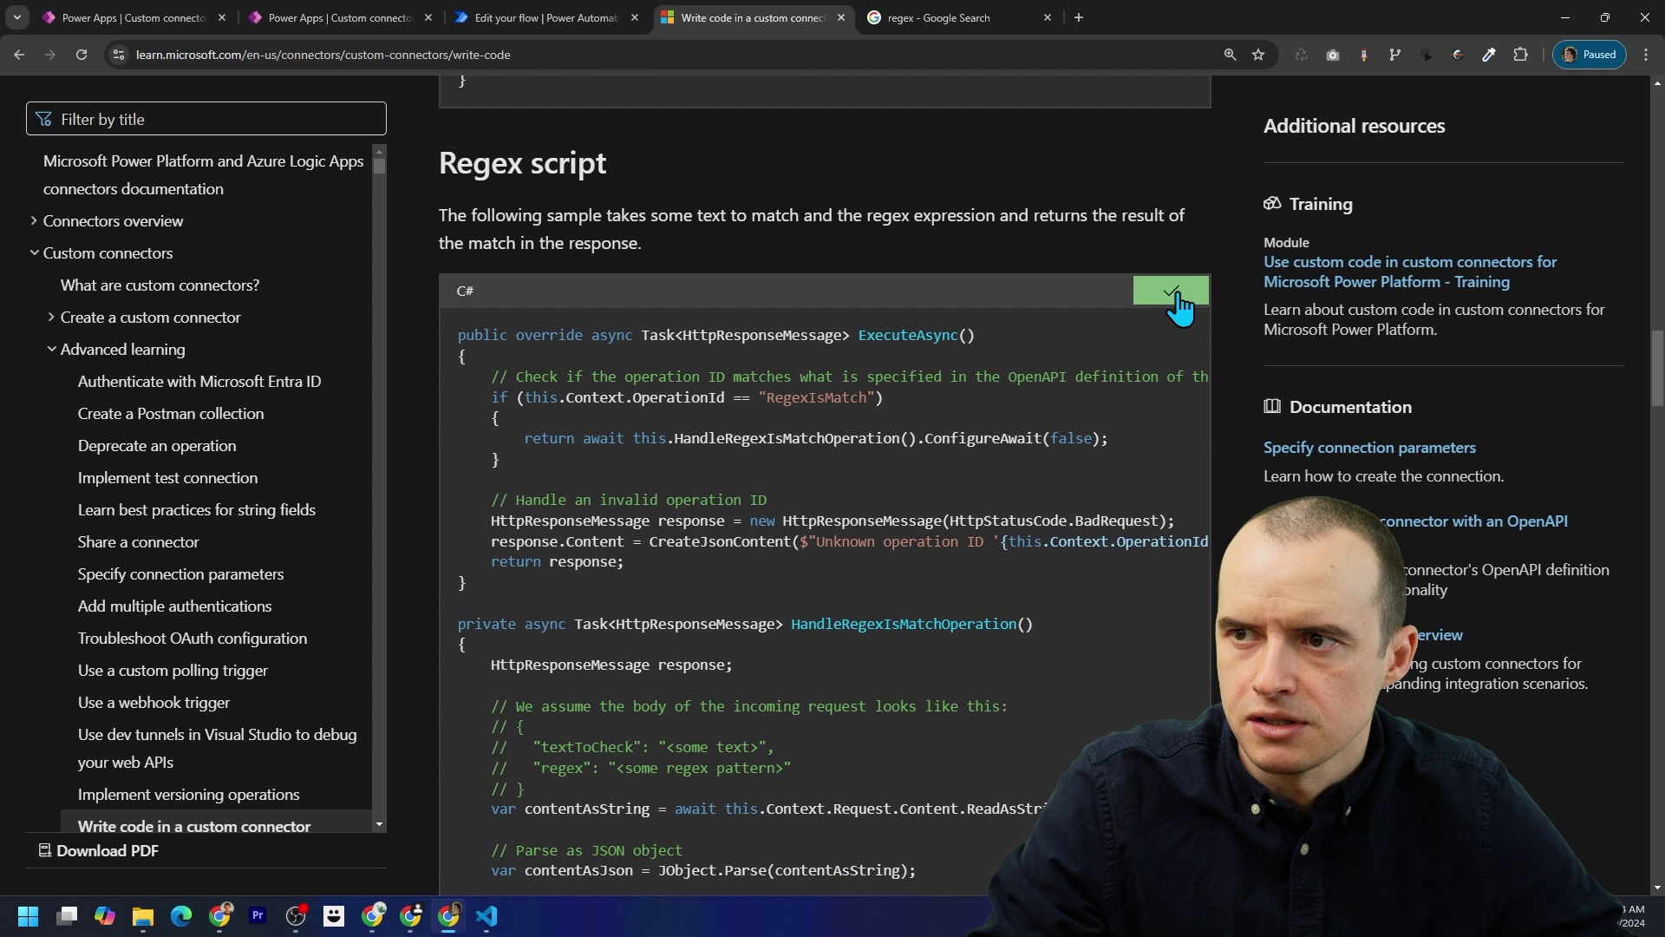
left_click(409, 915)
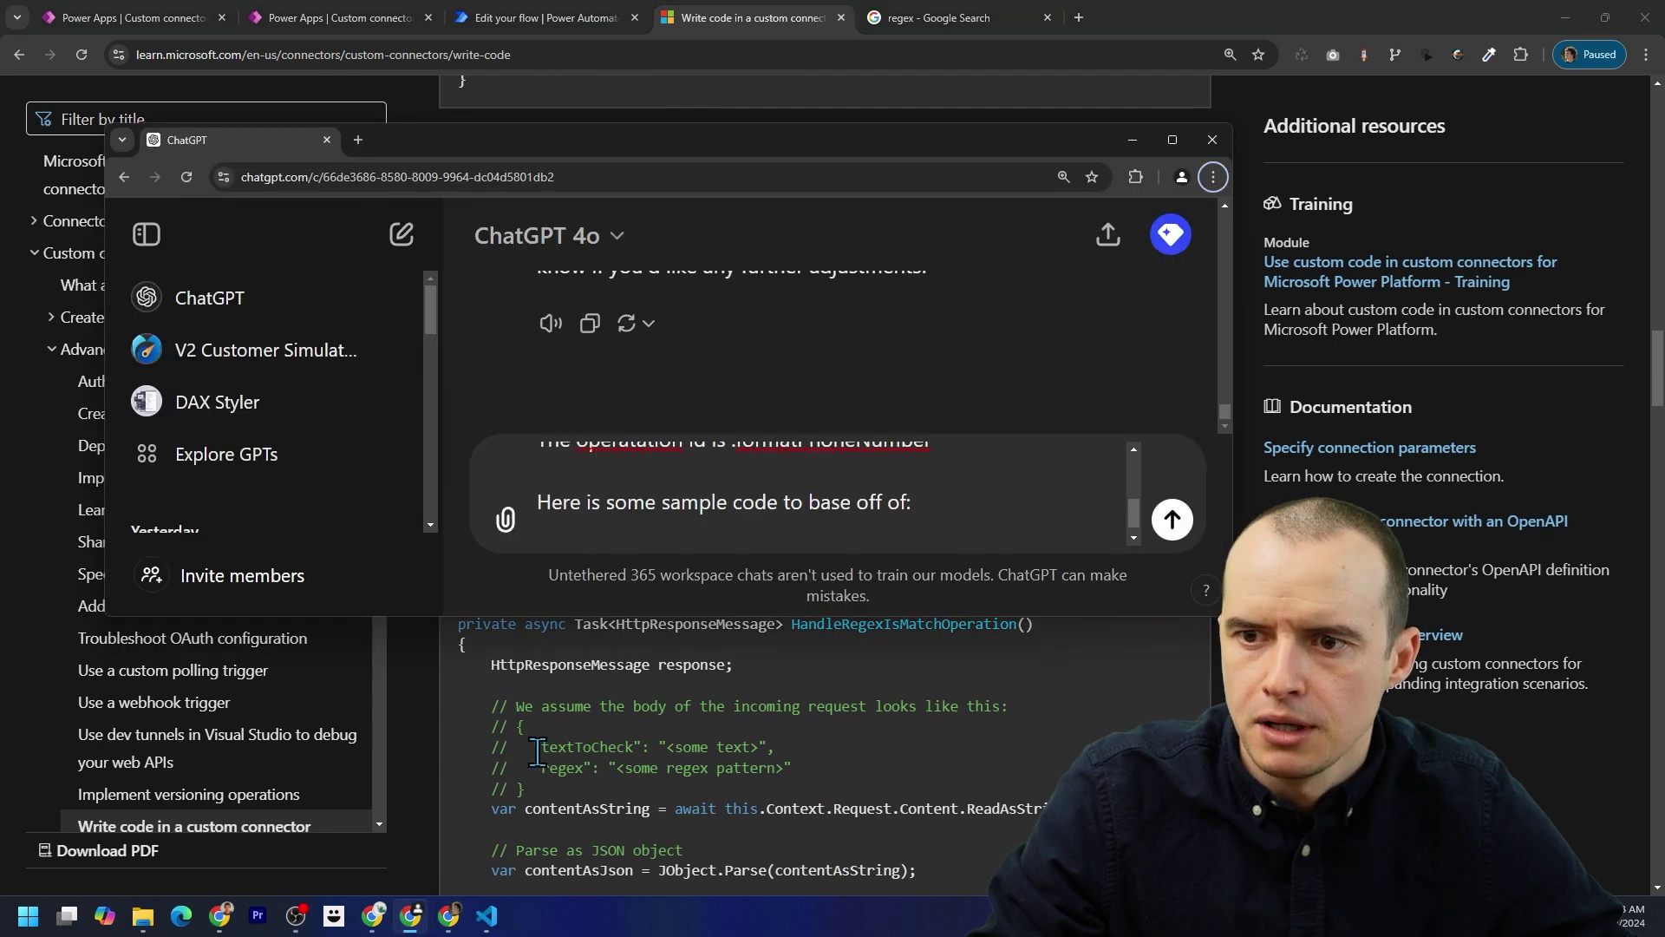
key("ctrl+v")
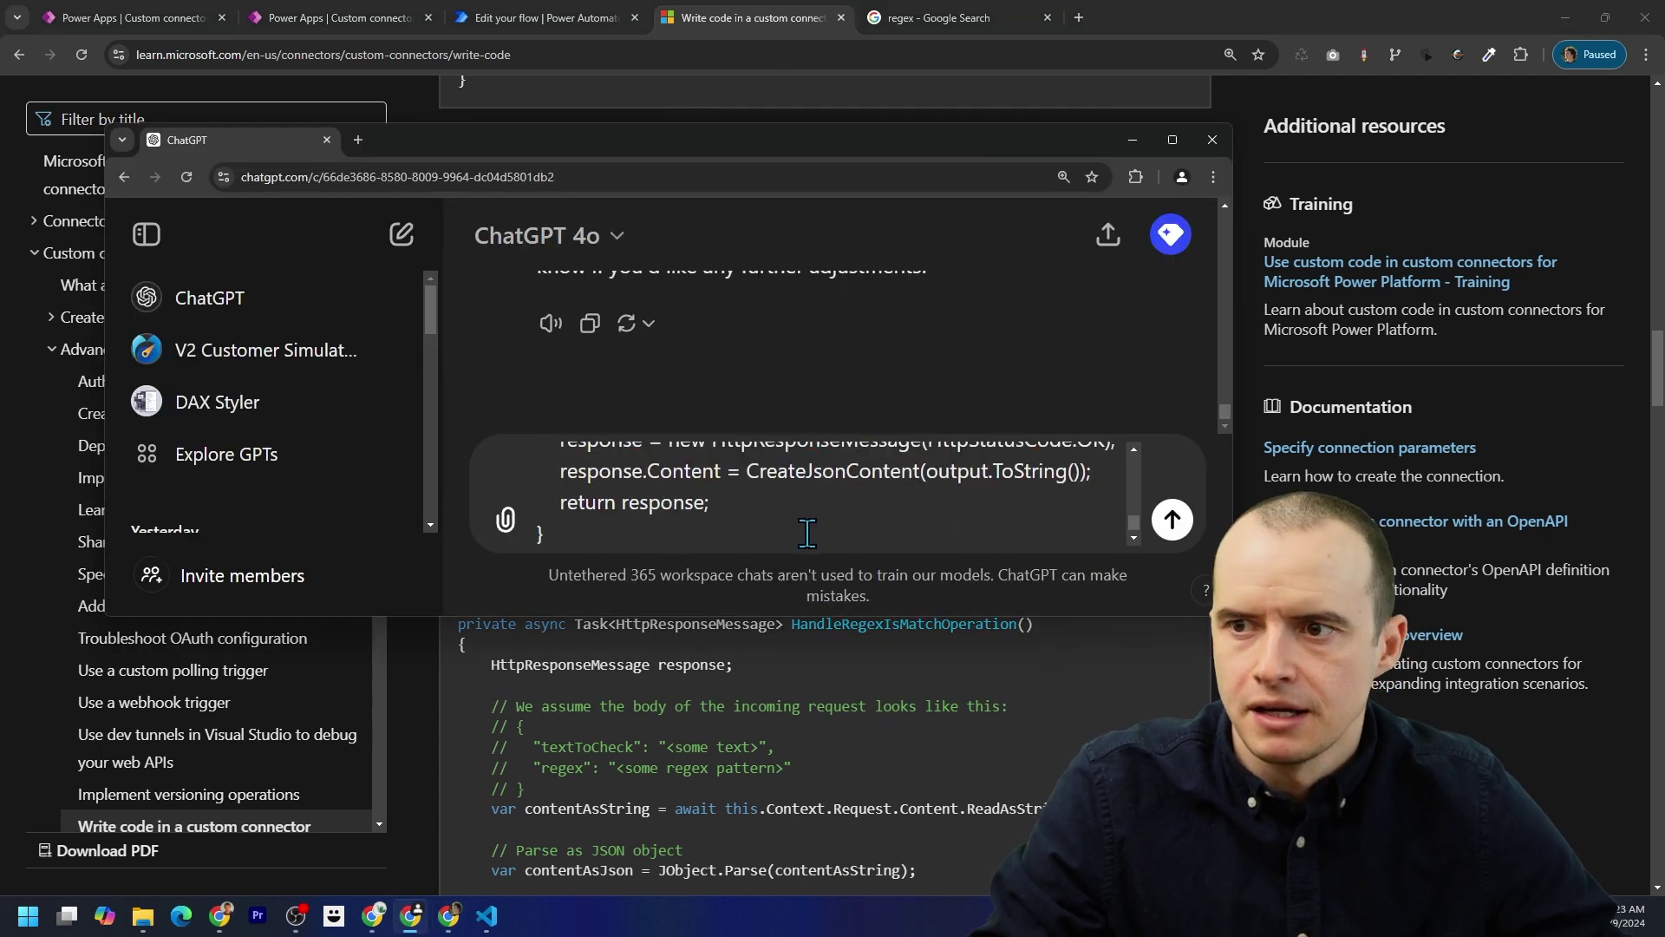
left_click(1172, 521)
key("super+Up")
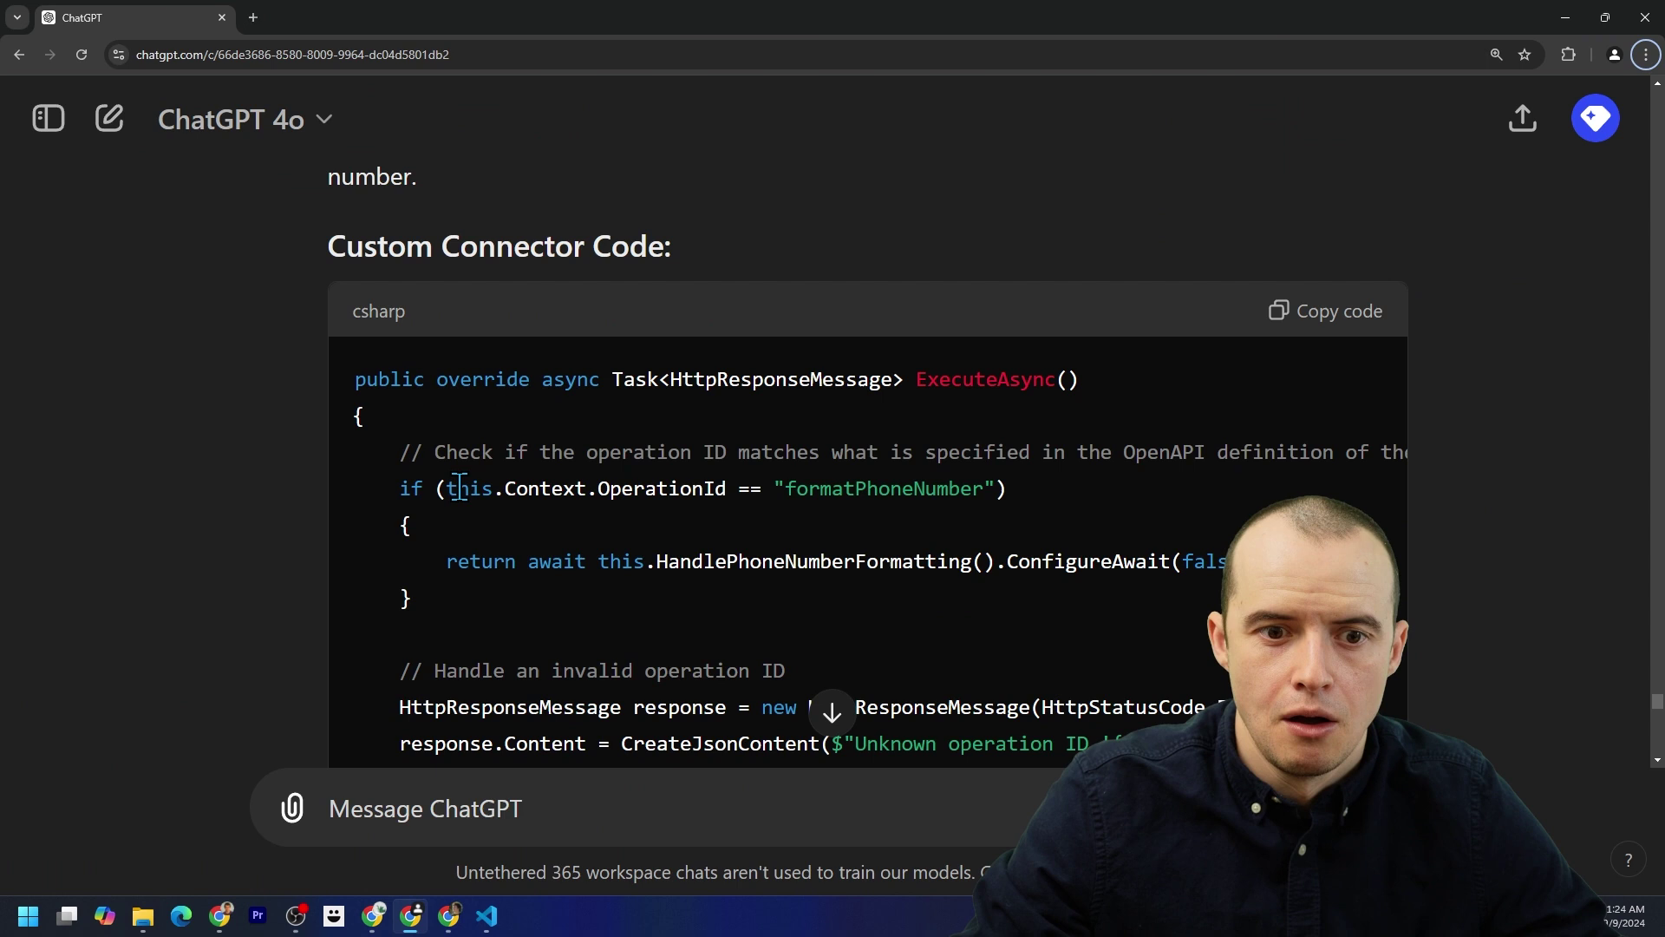
Step: Review the generated FormatPhoneNumber code, including the Regex.Replace line and 10-digit length check
double_click(858, 489)
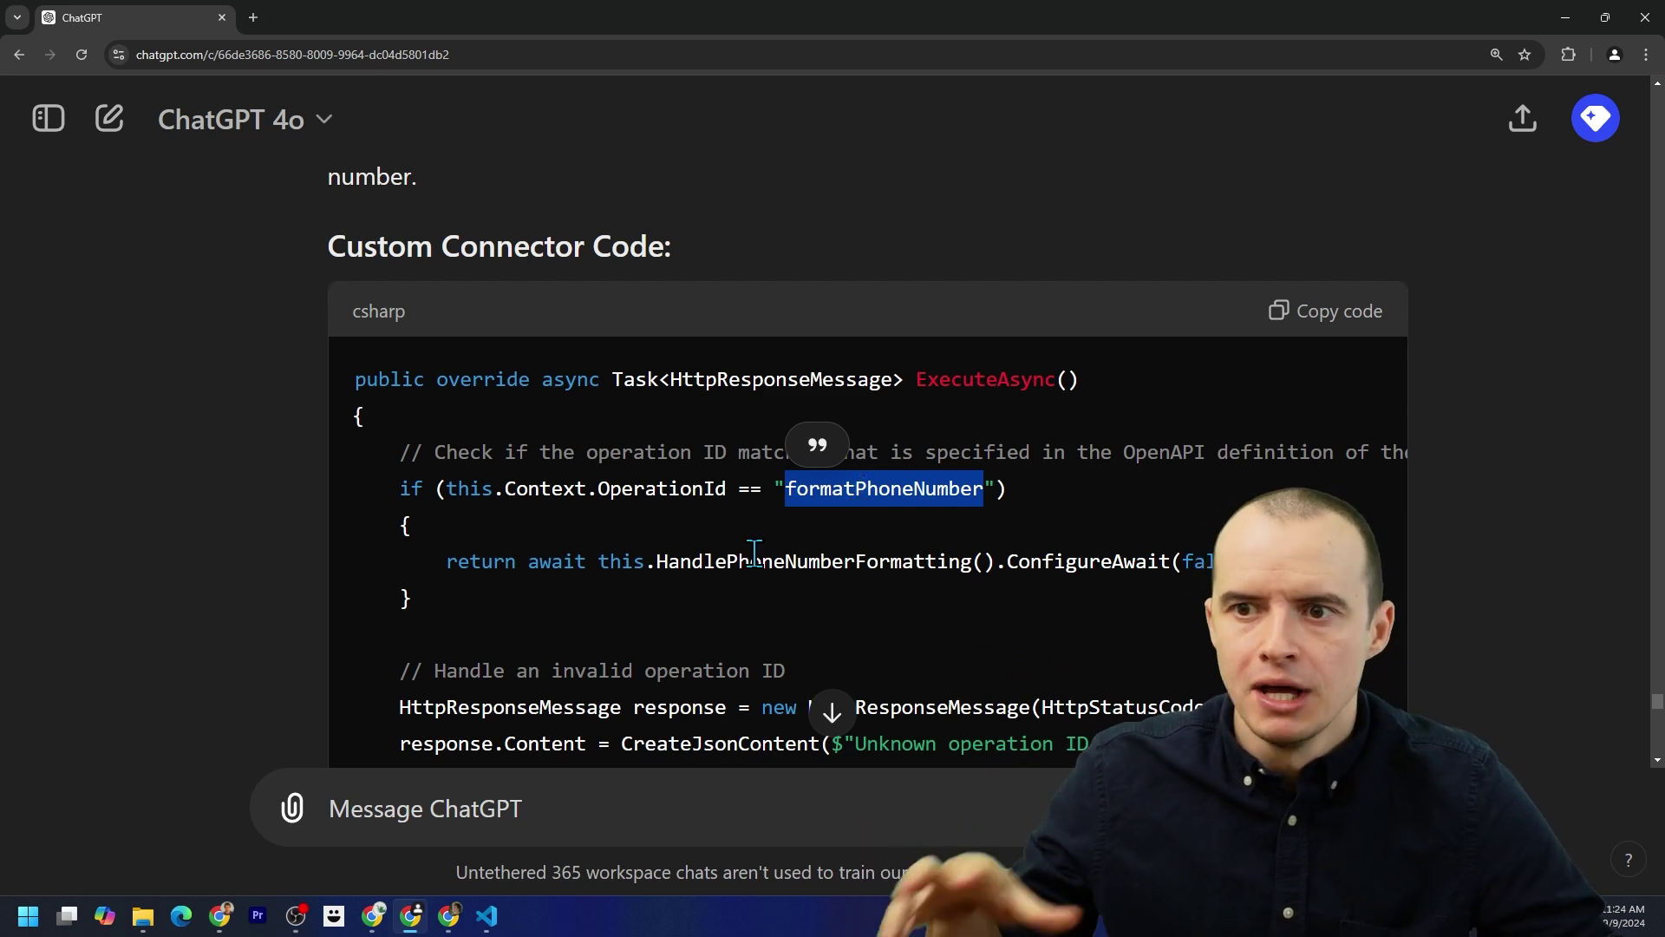
scroll(740, 544, "down", 6)
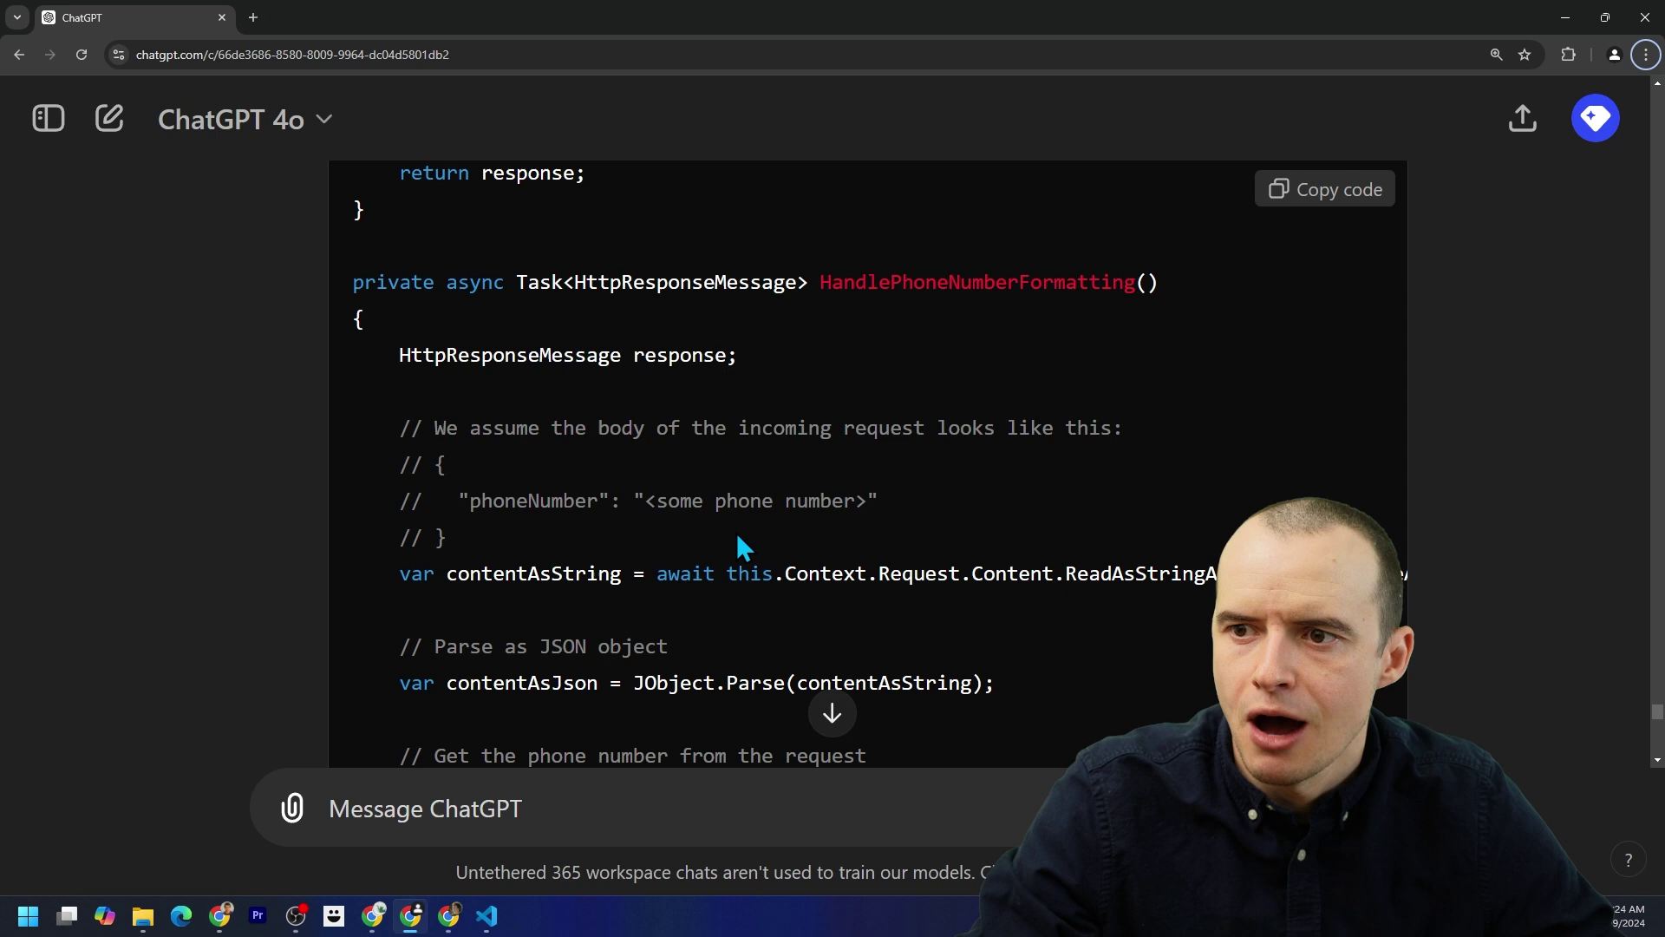
scroll(740, 545, "down", 1)
scroll(740, 545, "down", 3)
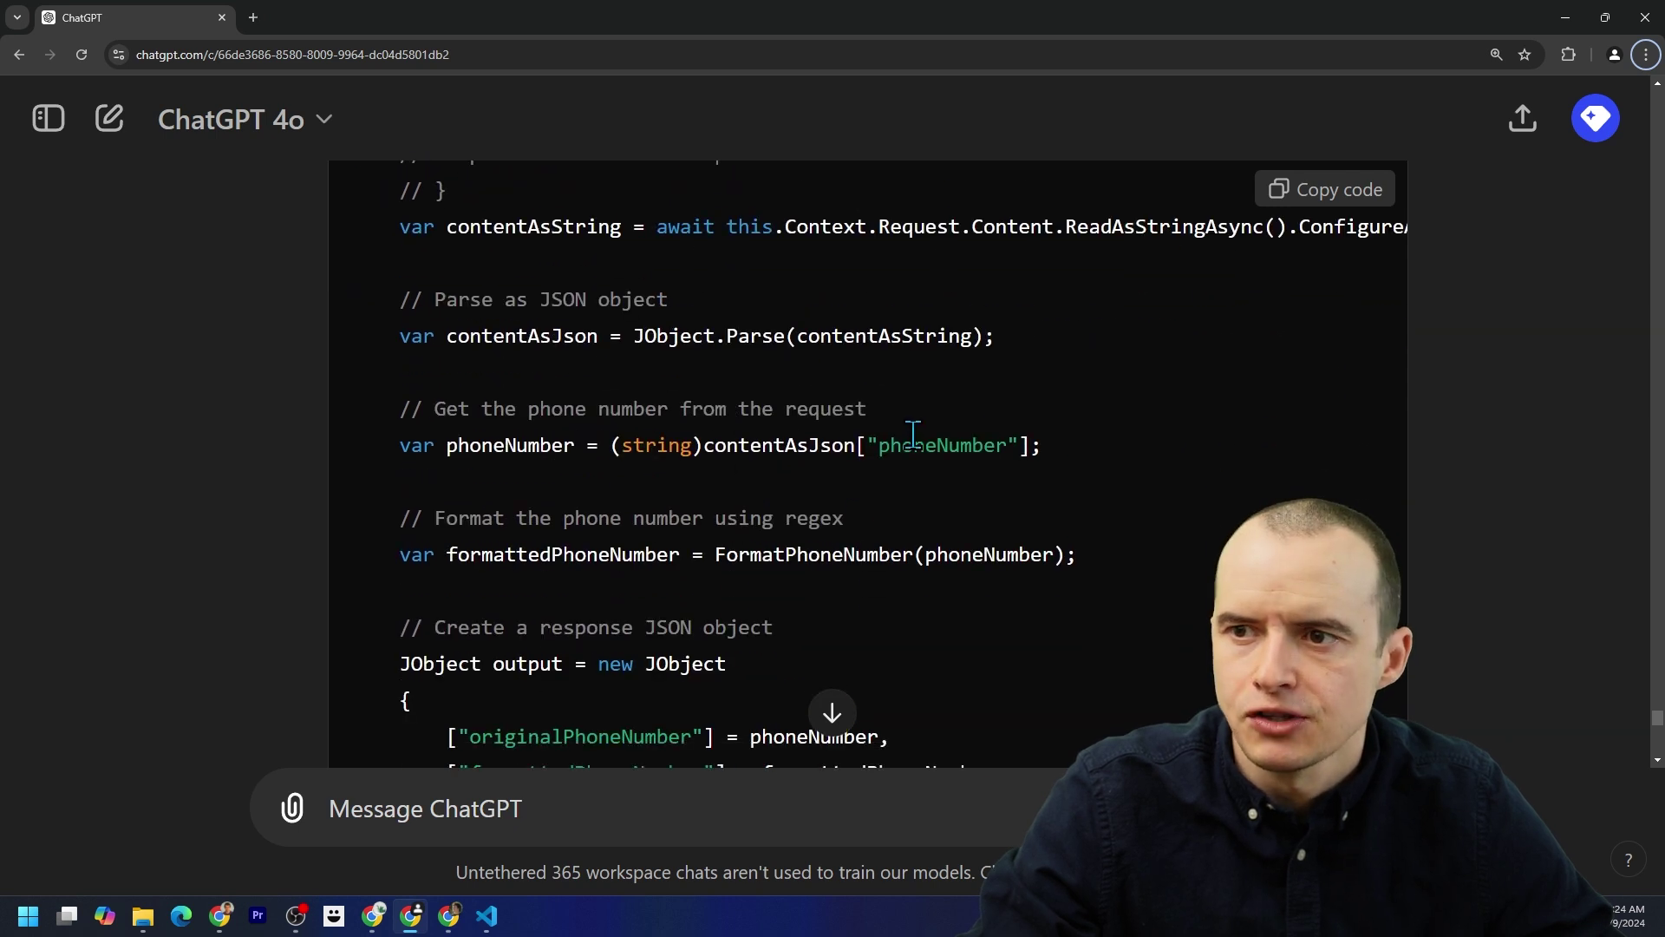
double_click(915, 443)
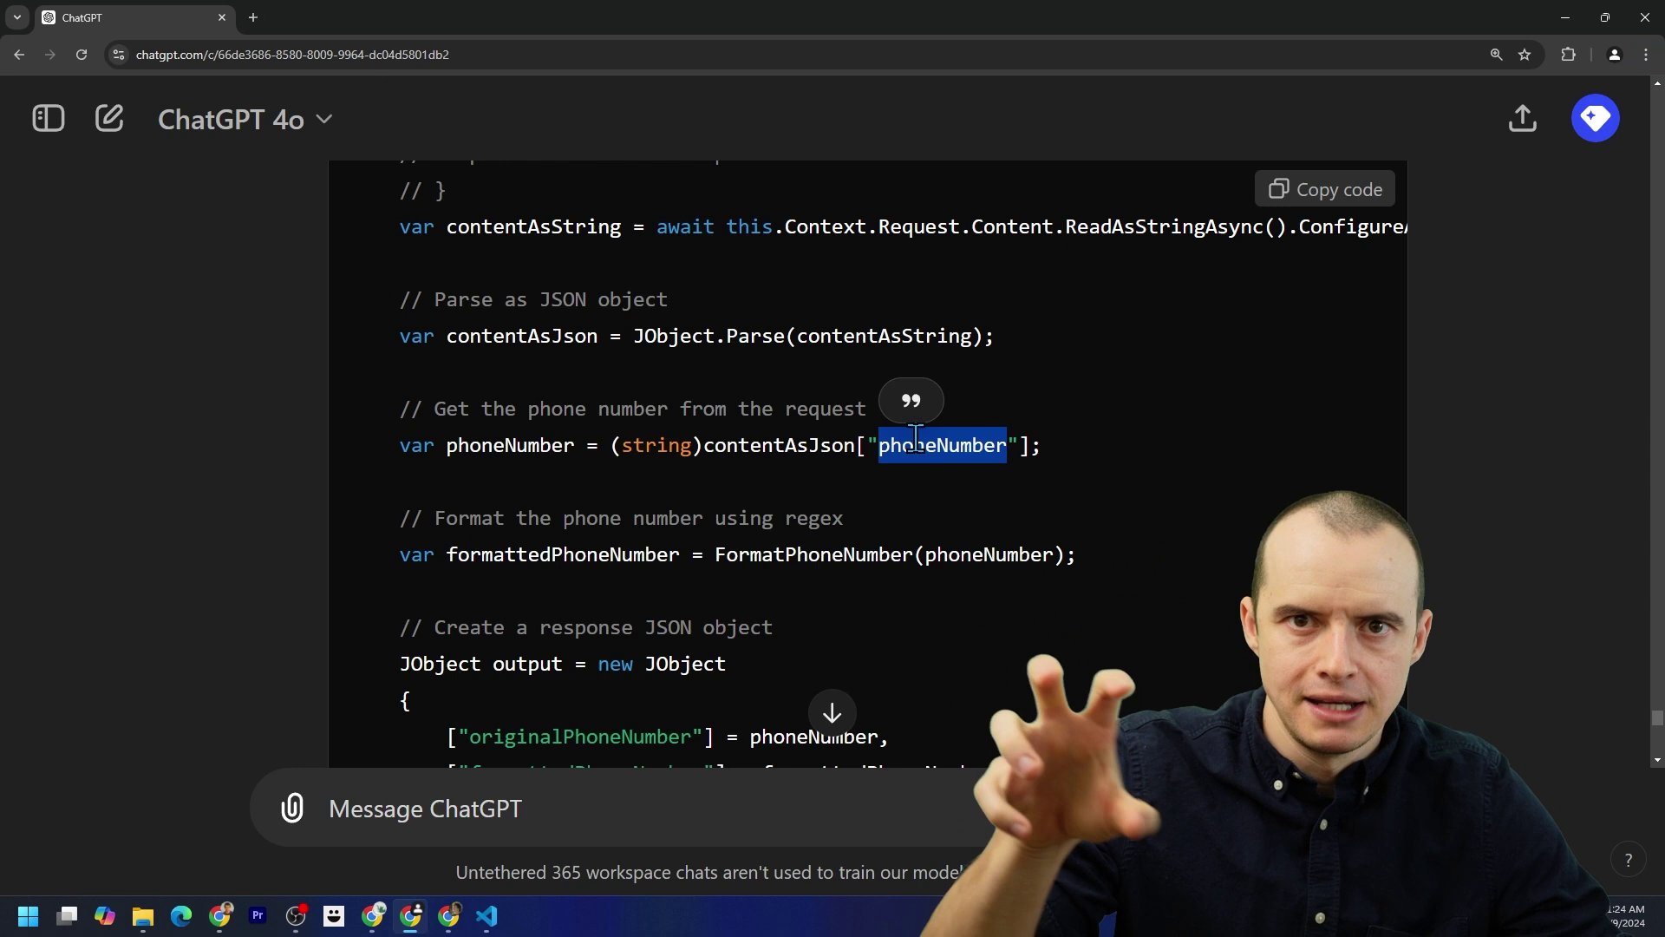
scroll(807, 513, "down", 1)
scroll(807, 513, "down", 1)
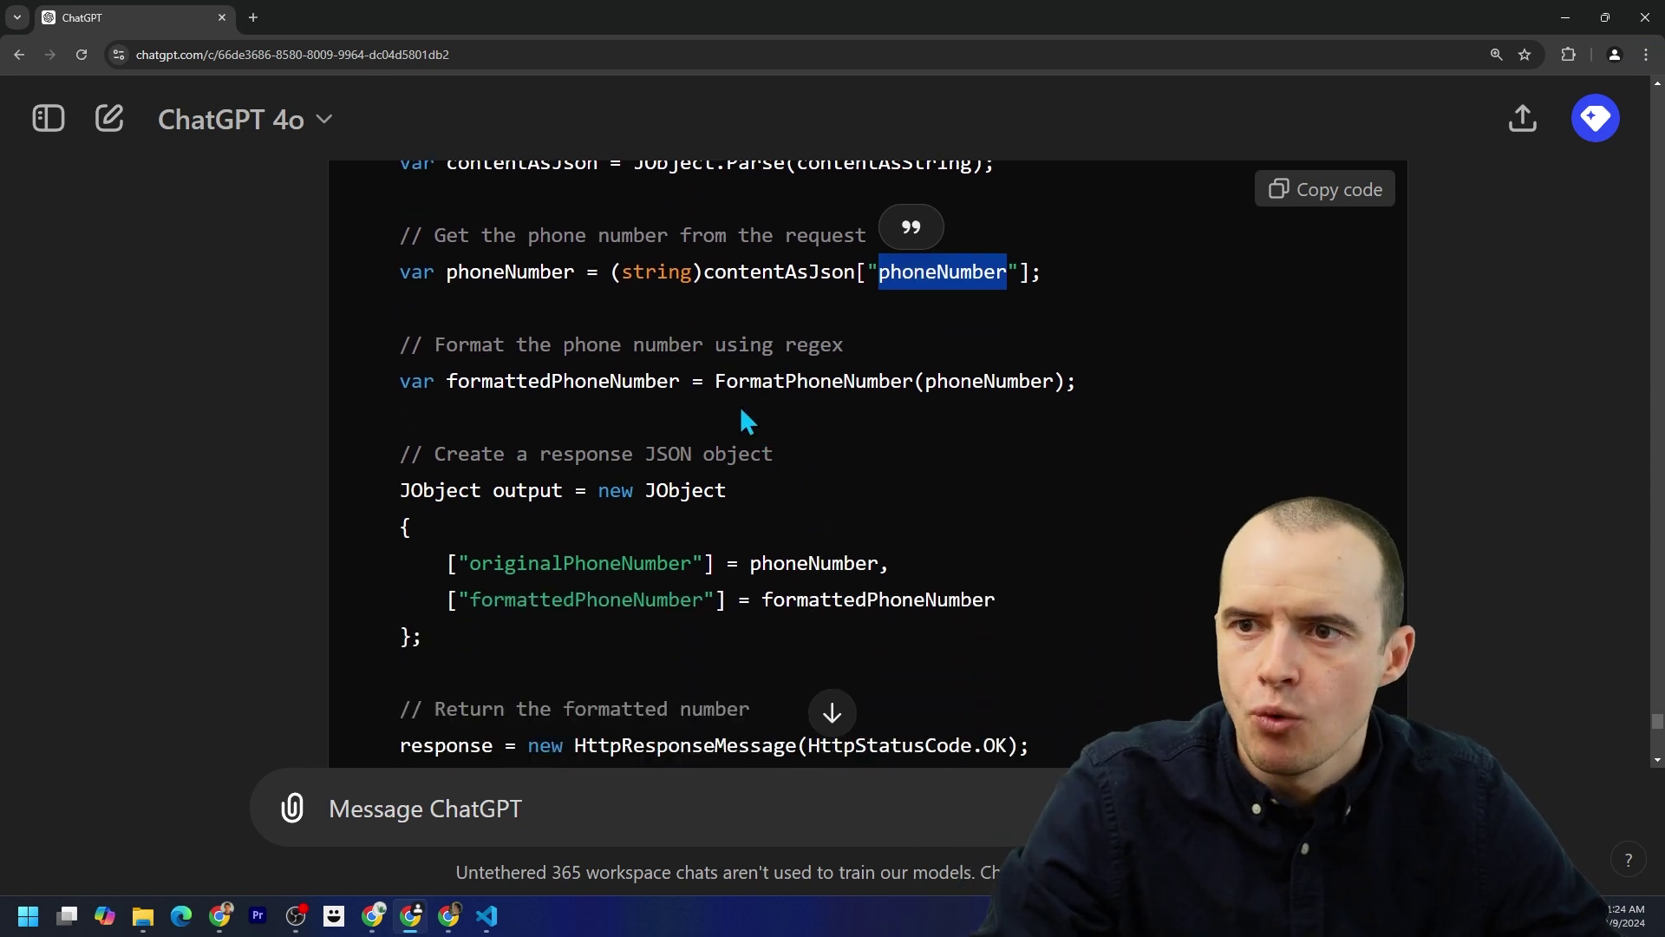
double_click(761, 381)
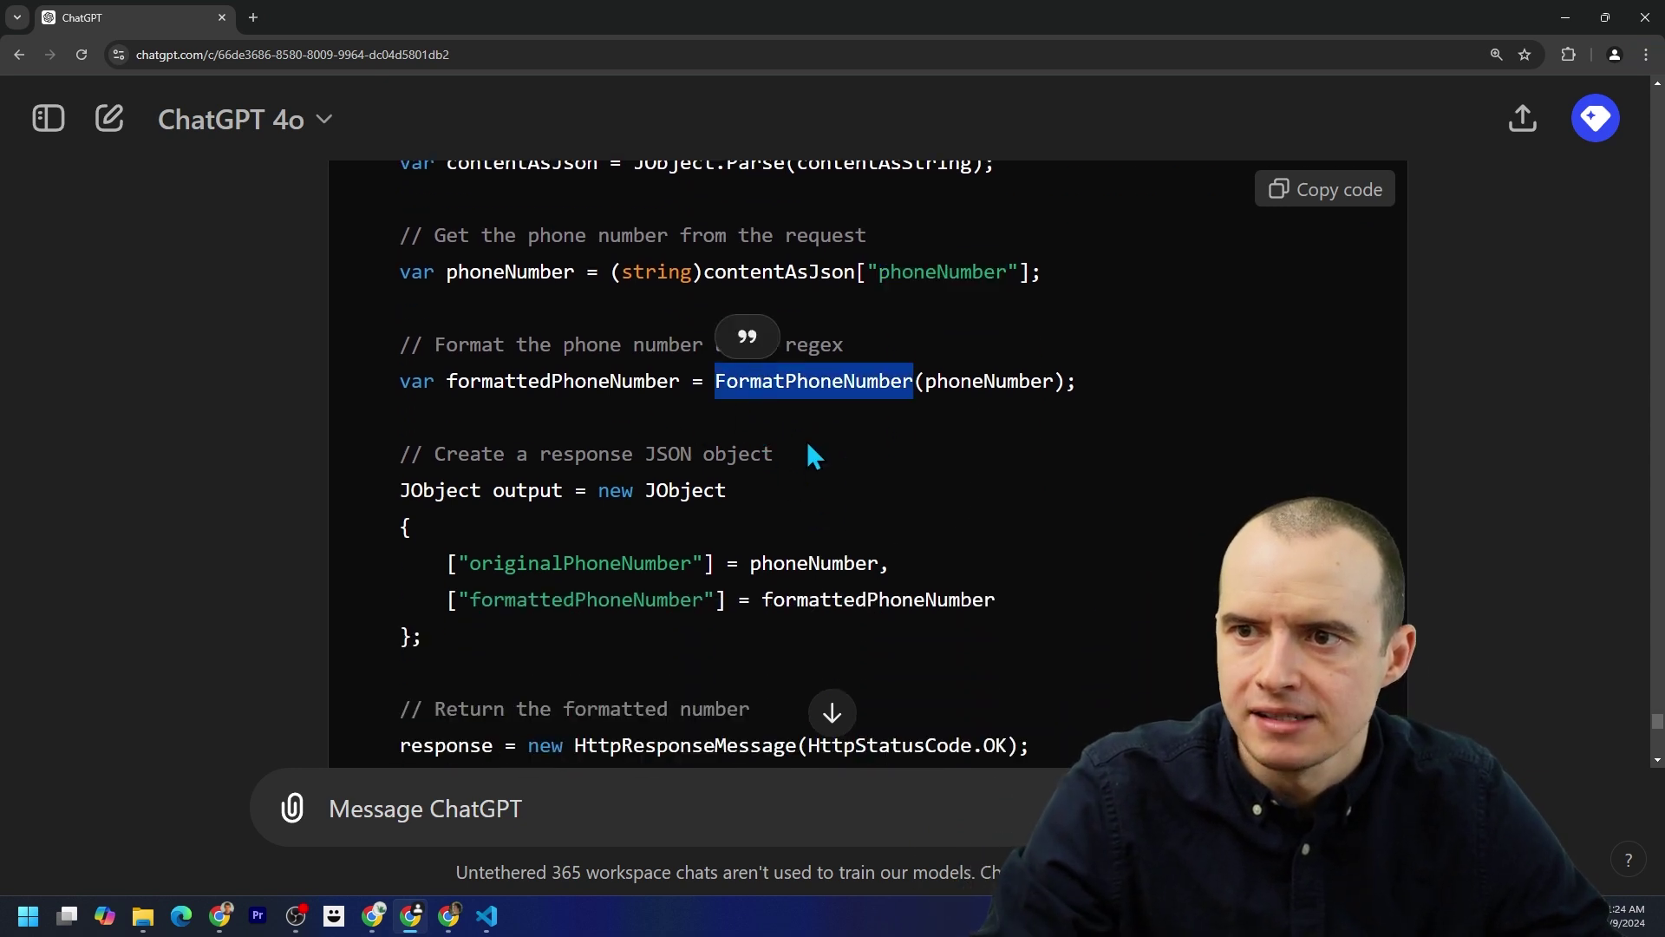
scroll(813, 455, "down", 7)
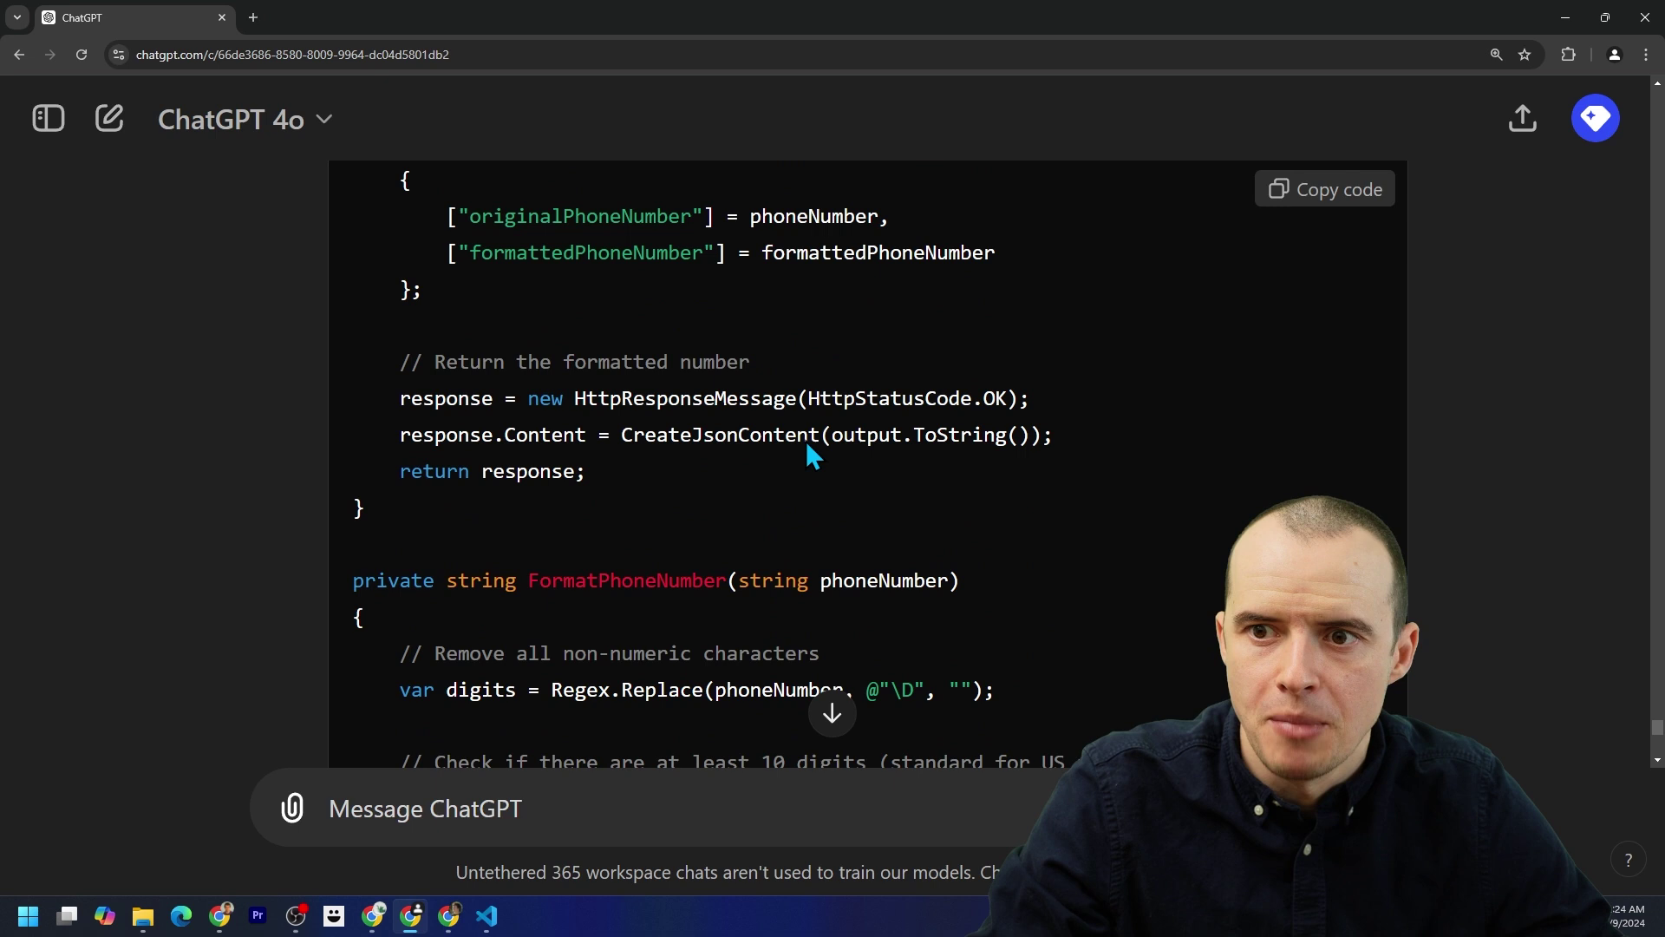
scroll(728, 460, "down", 1)
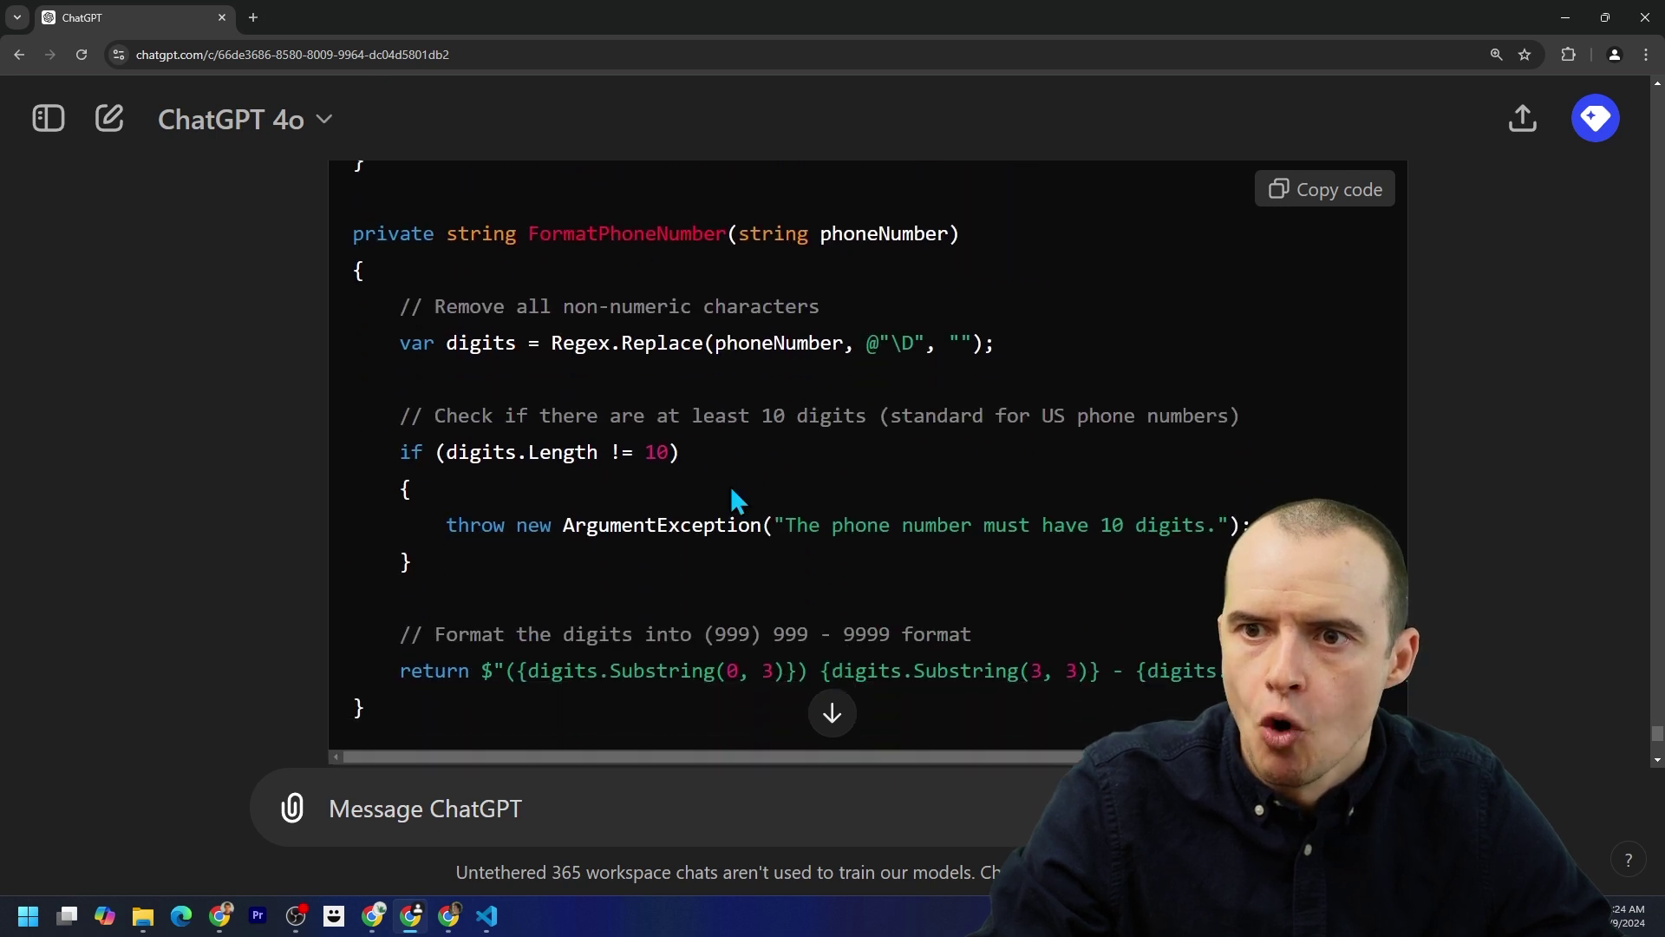
double_click(731, 343)
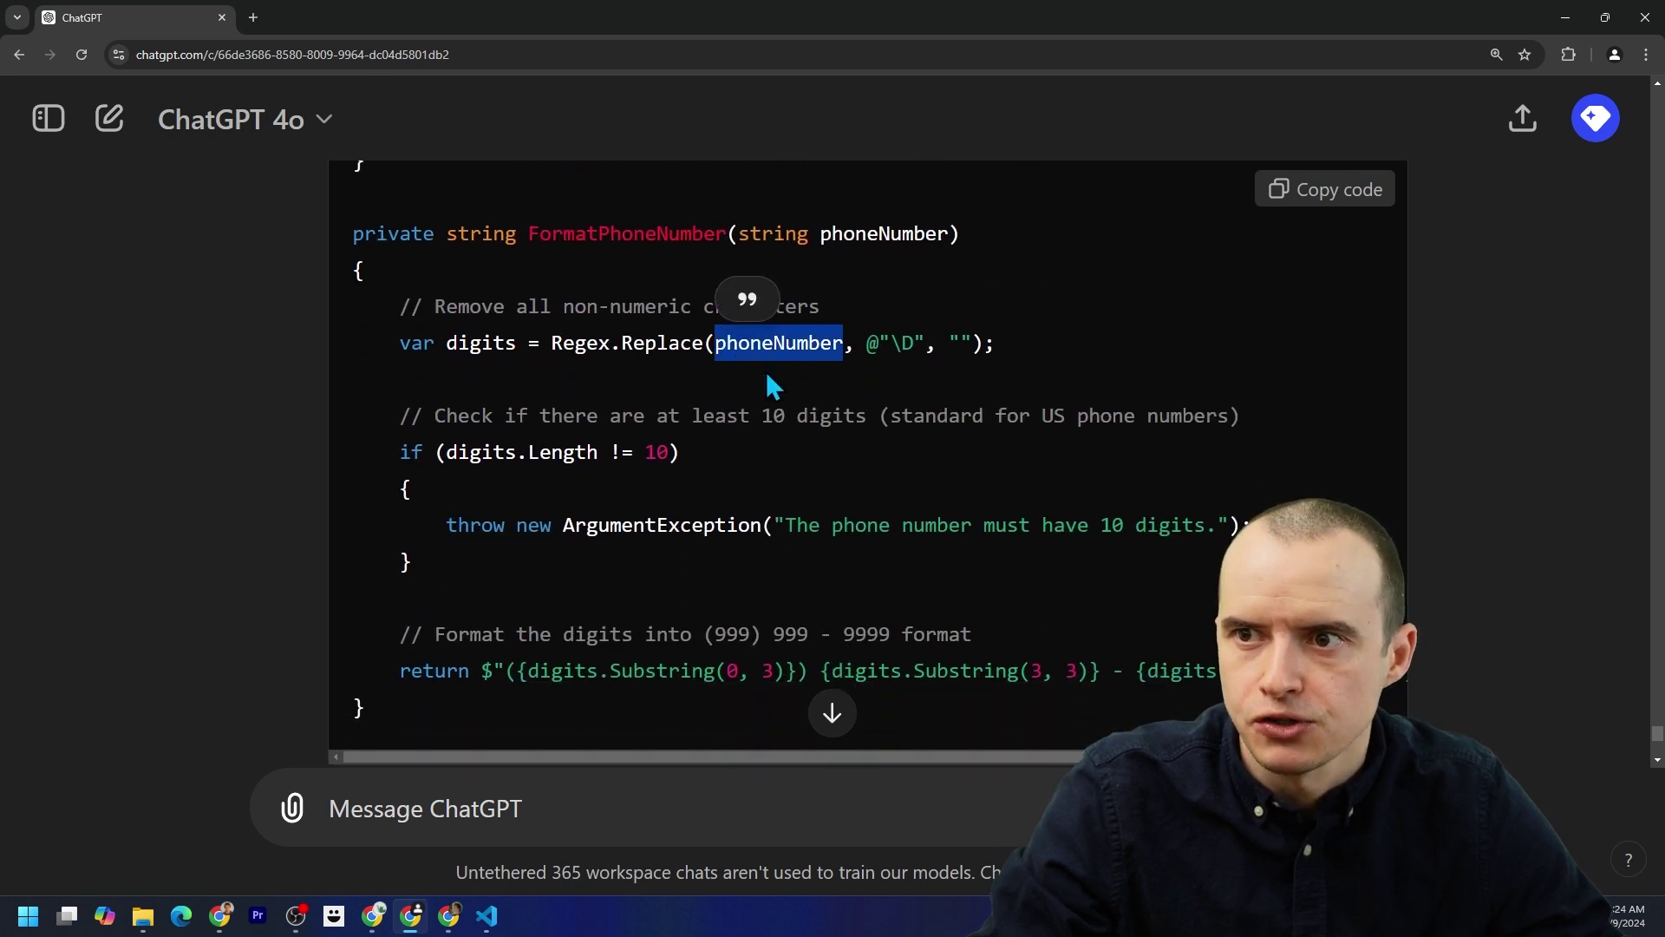
key("alt")
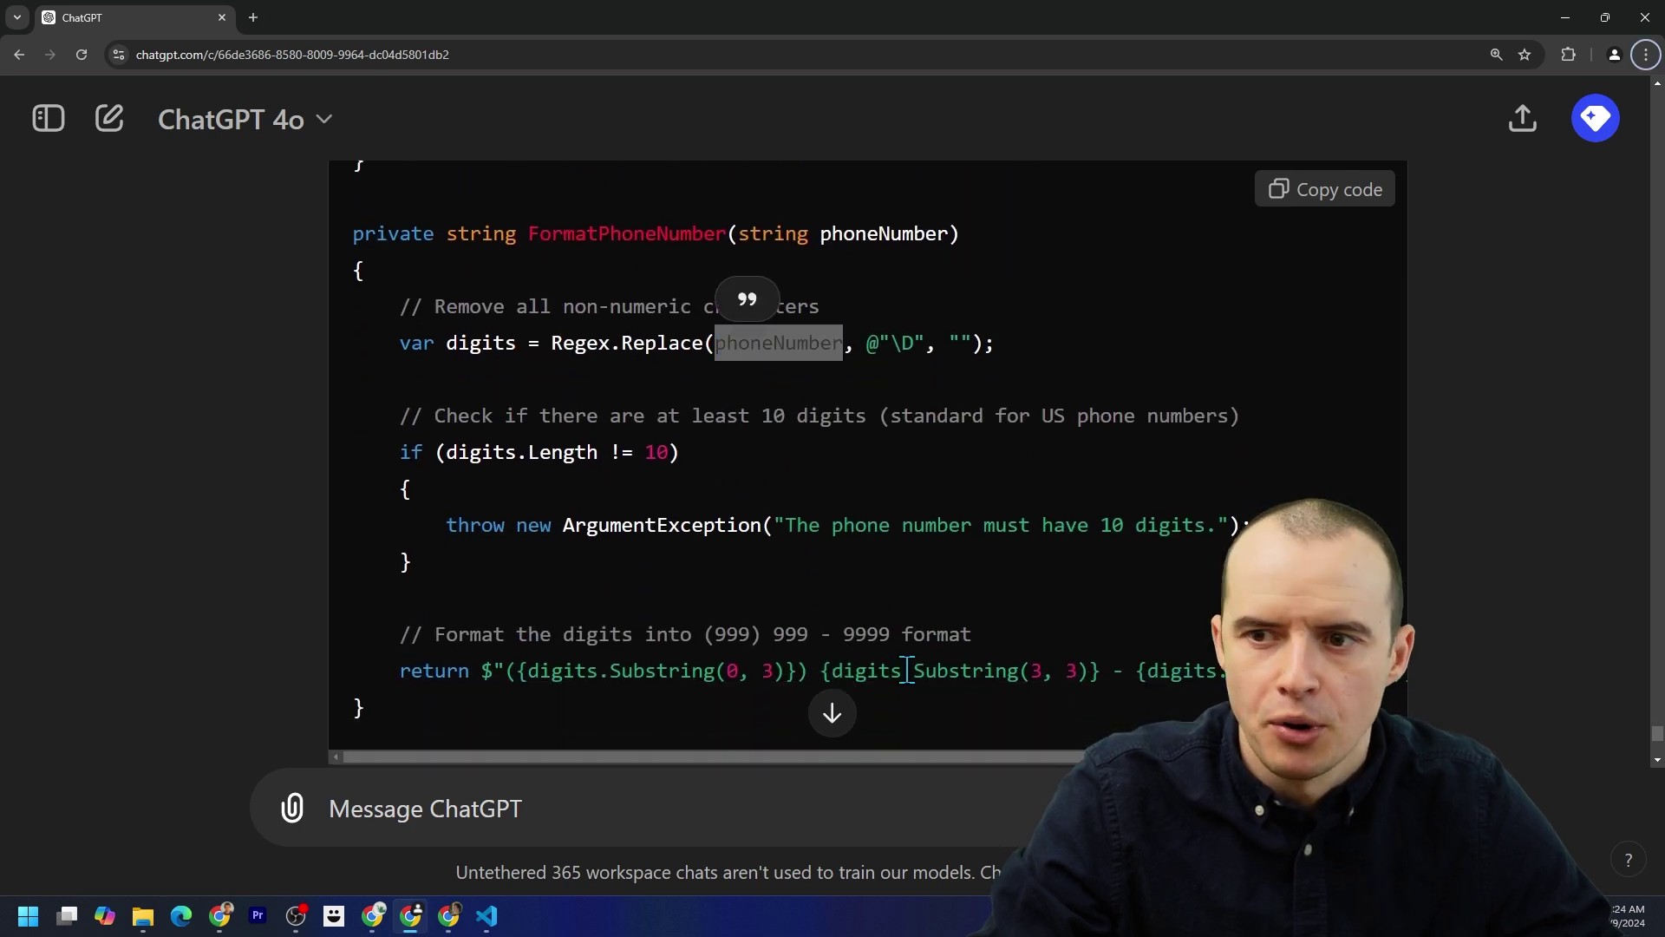
triple_click(659, 452)
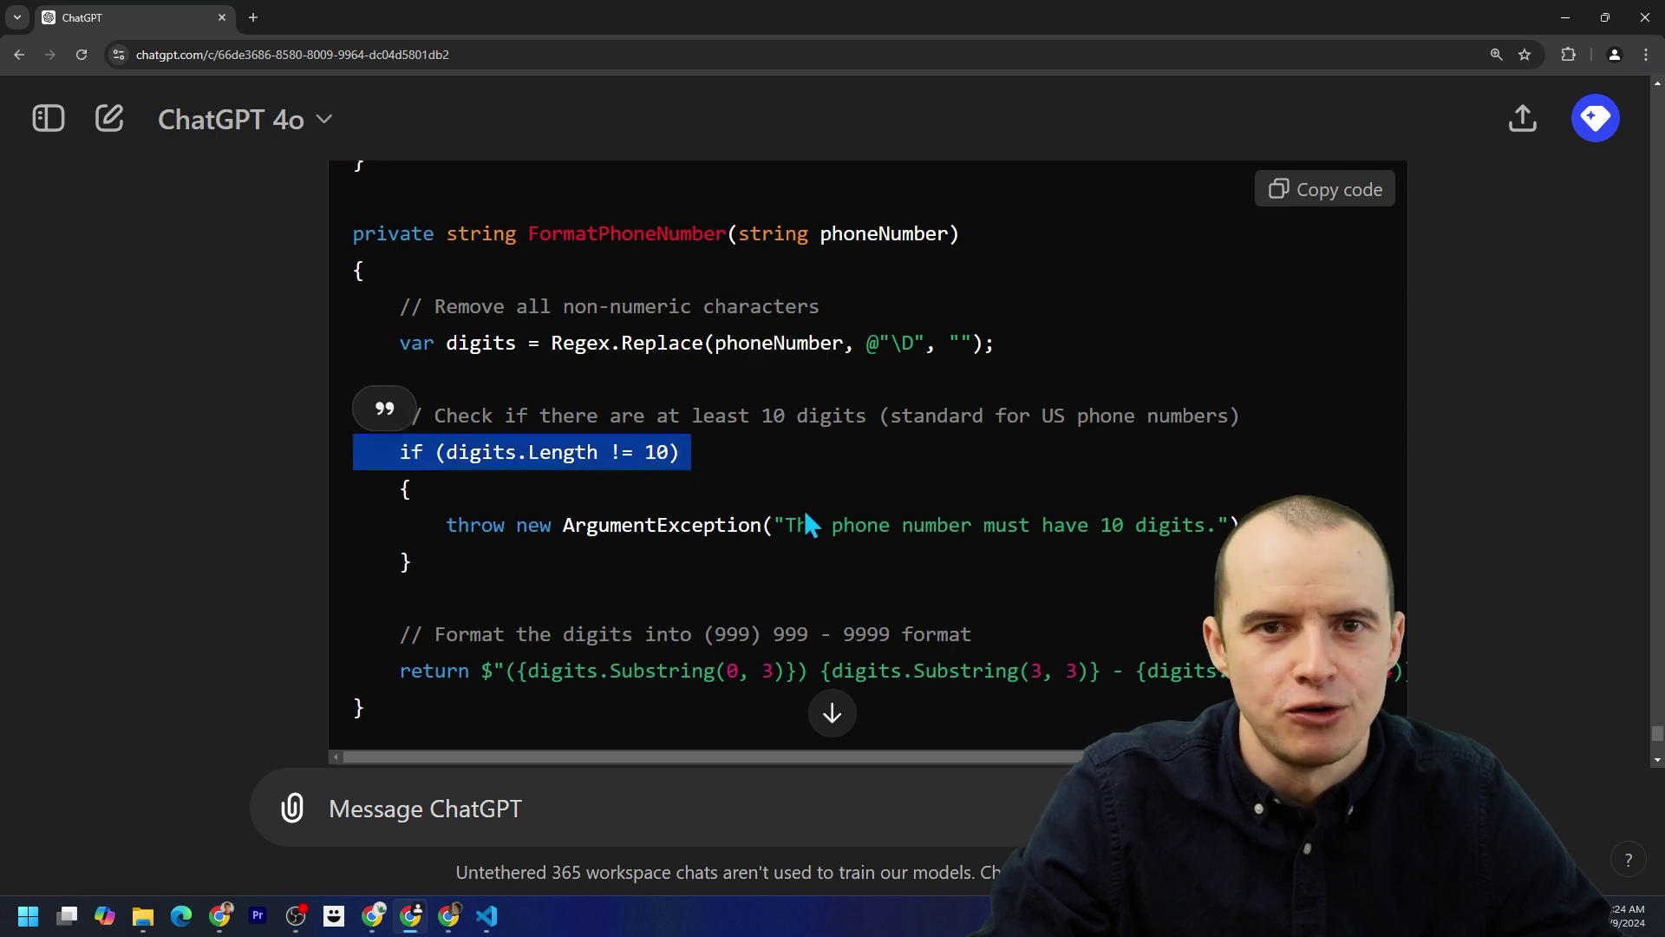
Step: Copy the generated code and return to the RegExAssistant - 1 custom connector
left_click(1323, 195)
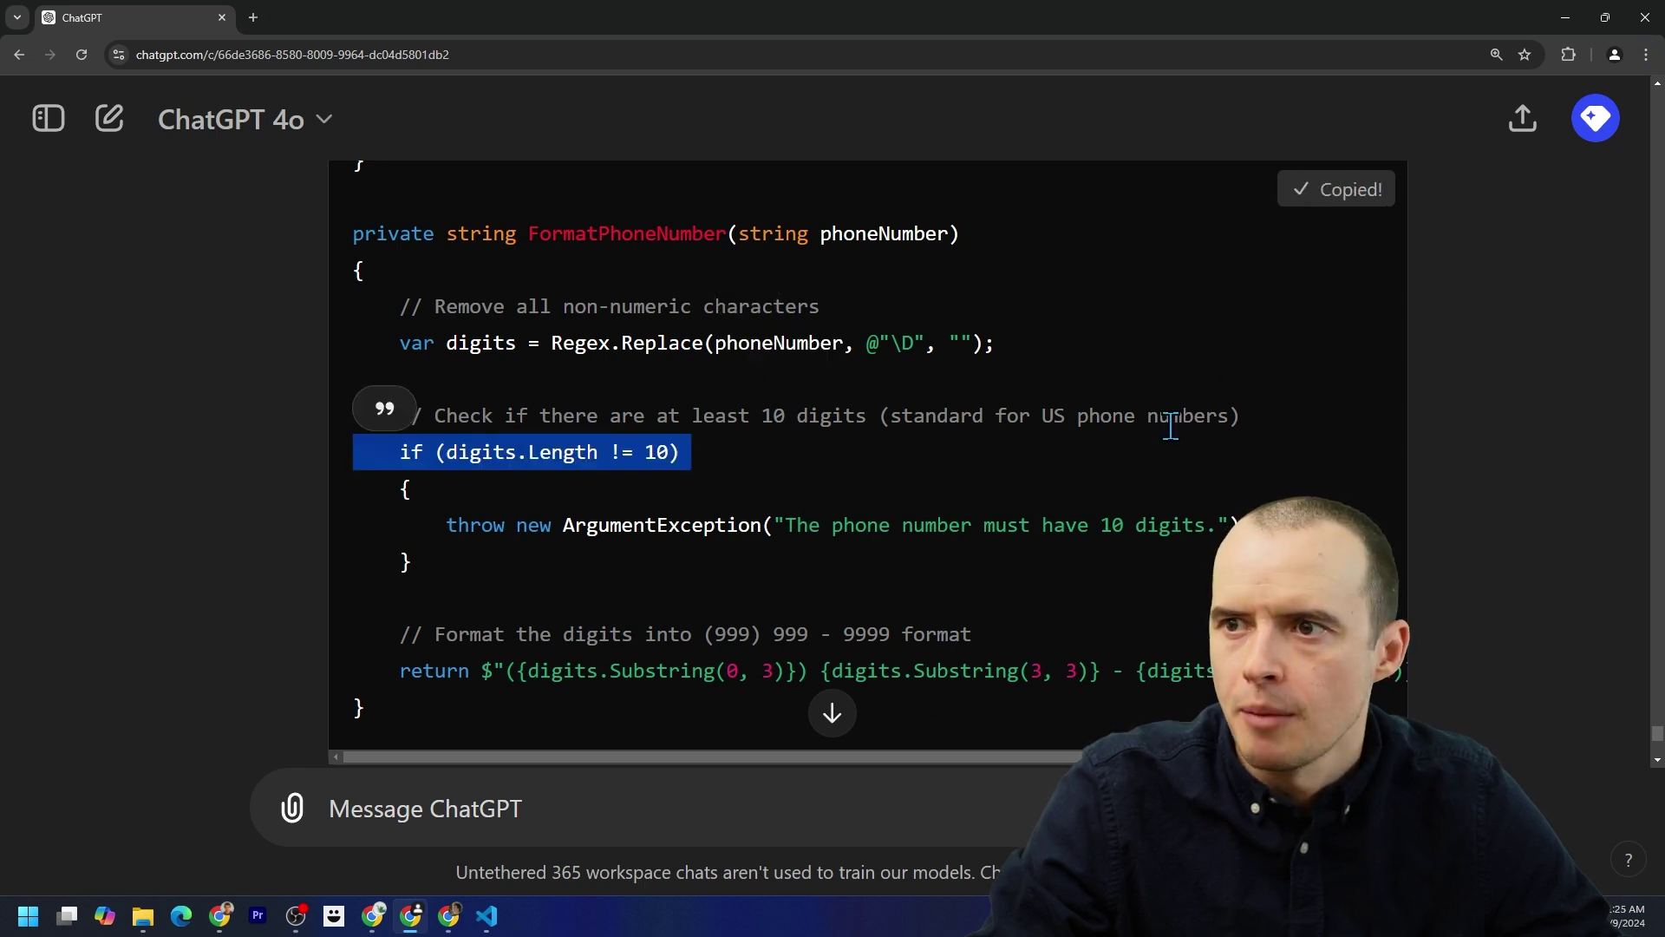
scroll(1170, 425, "up", 5)
left_click(1565, 17)
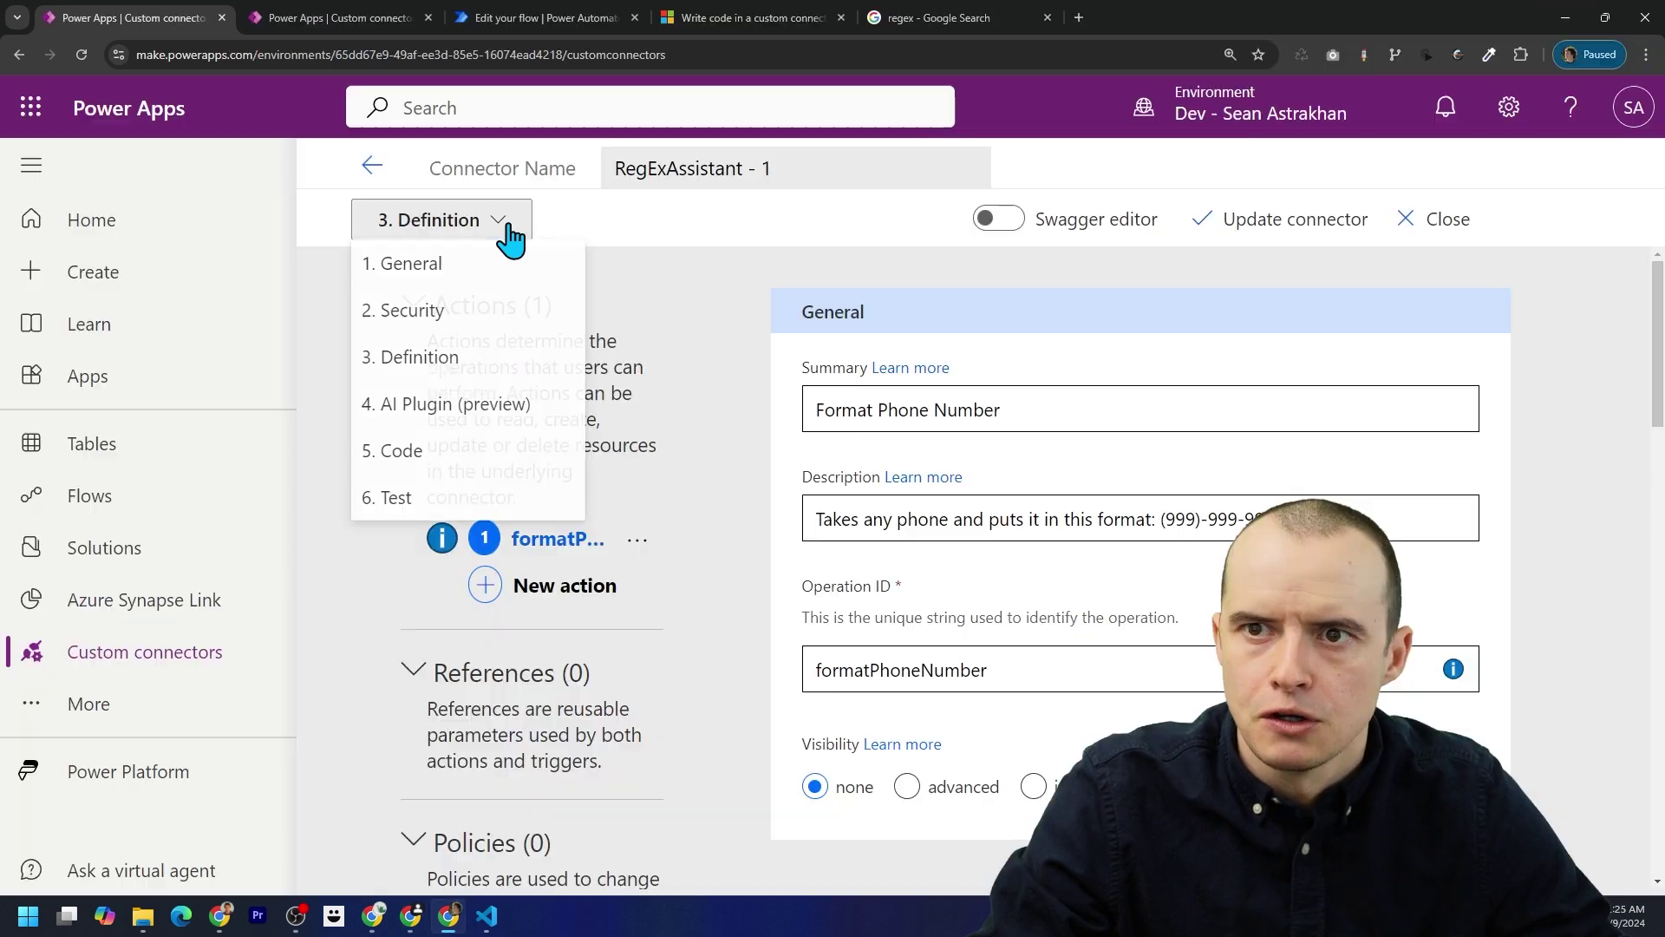
Step: Replace the connector's custom code with the pasted phone-formatting script and update the connector
left_click(414, 452)
scroll(975, 685, "down", 1)
left_click_drag(941, 701, 825, 602)
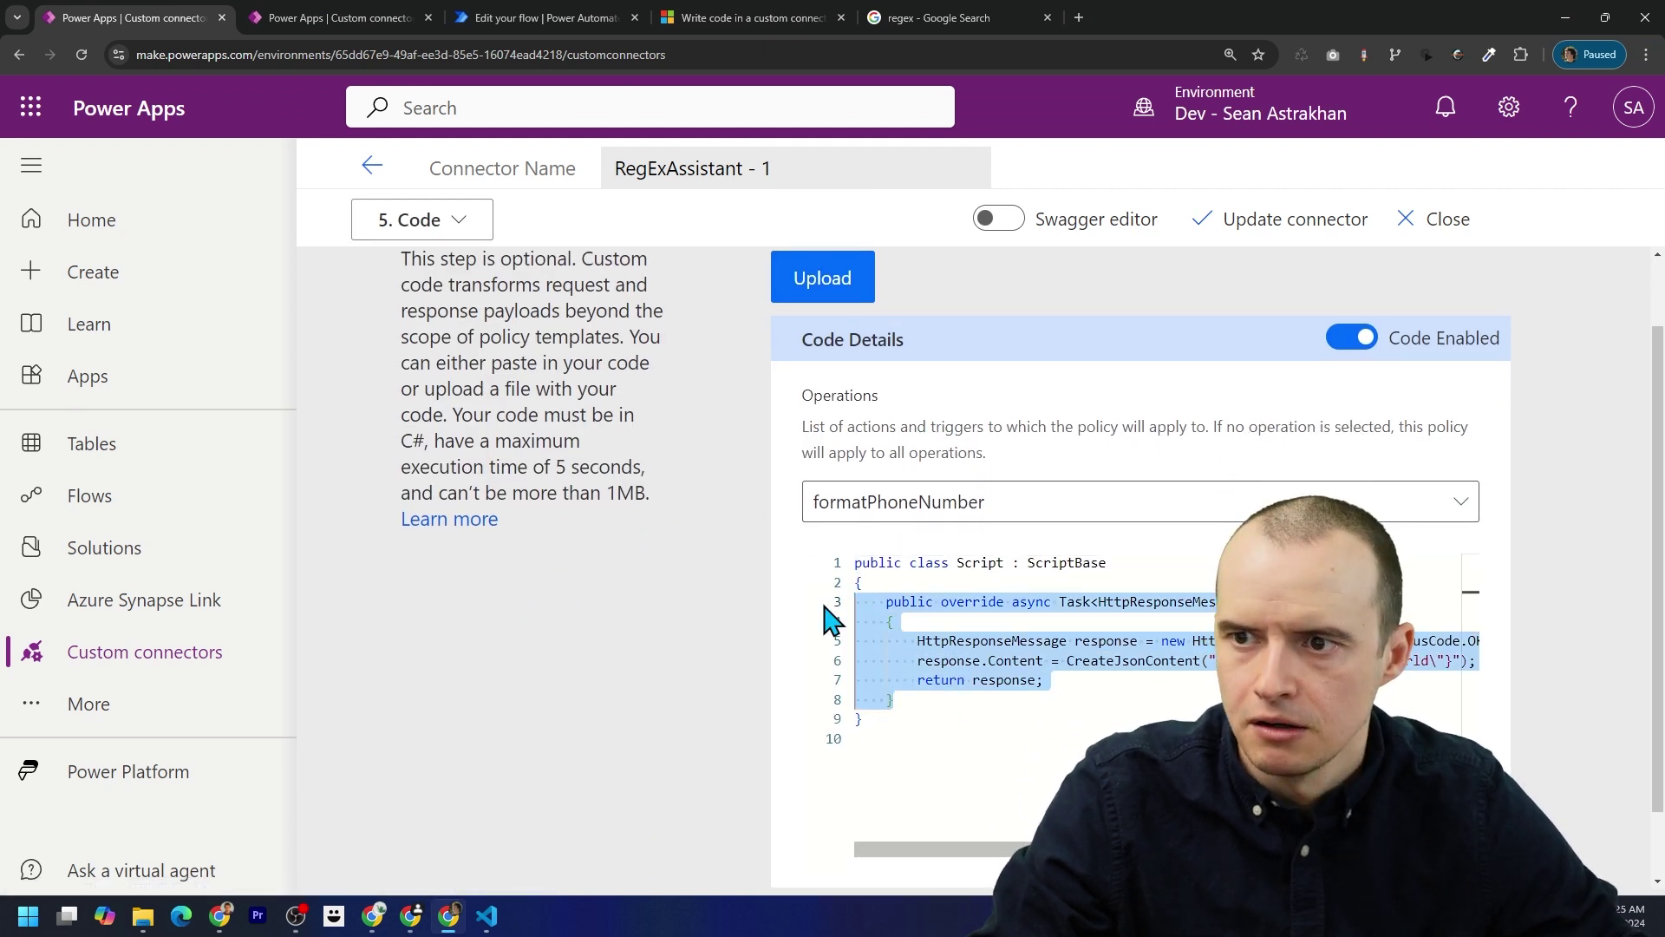
key("ctrl+v")
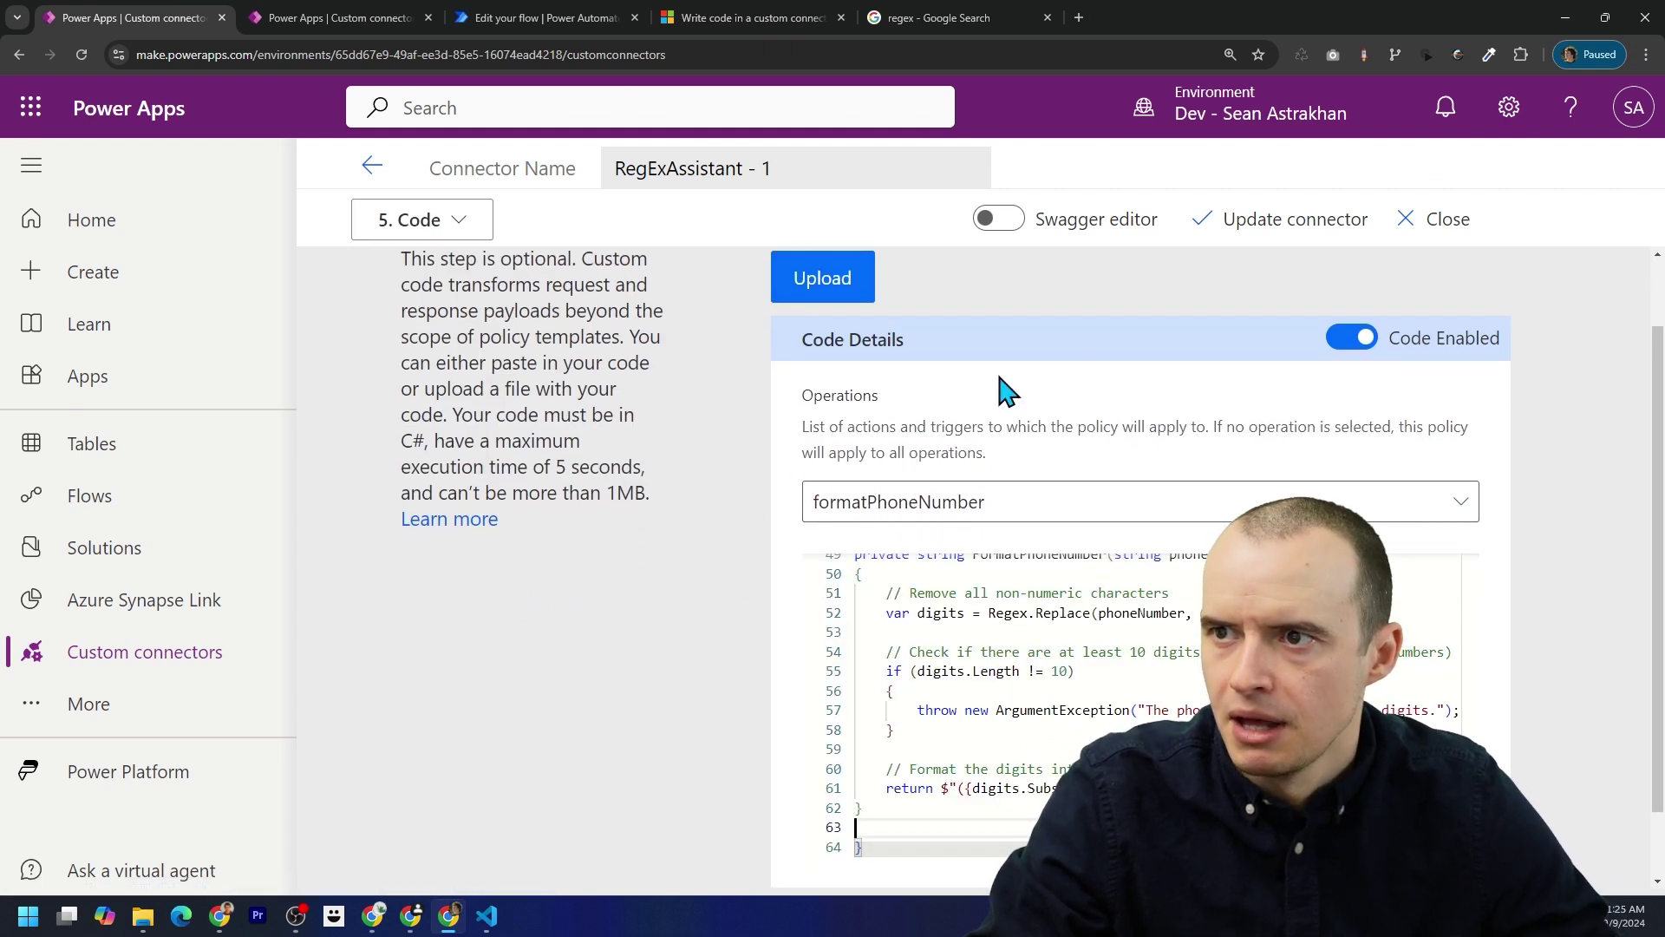
left_click(1201, 229)
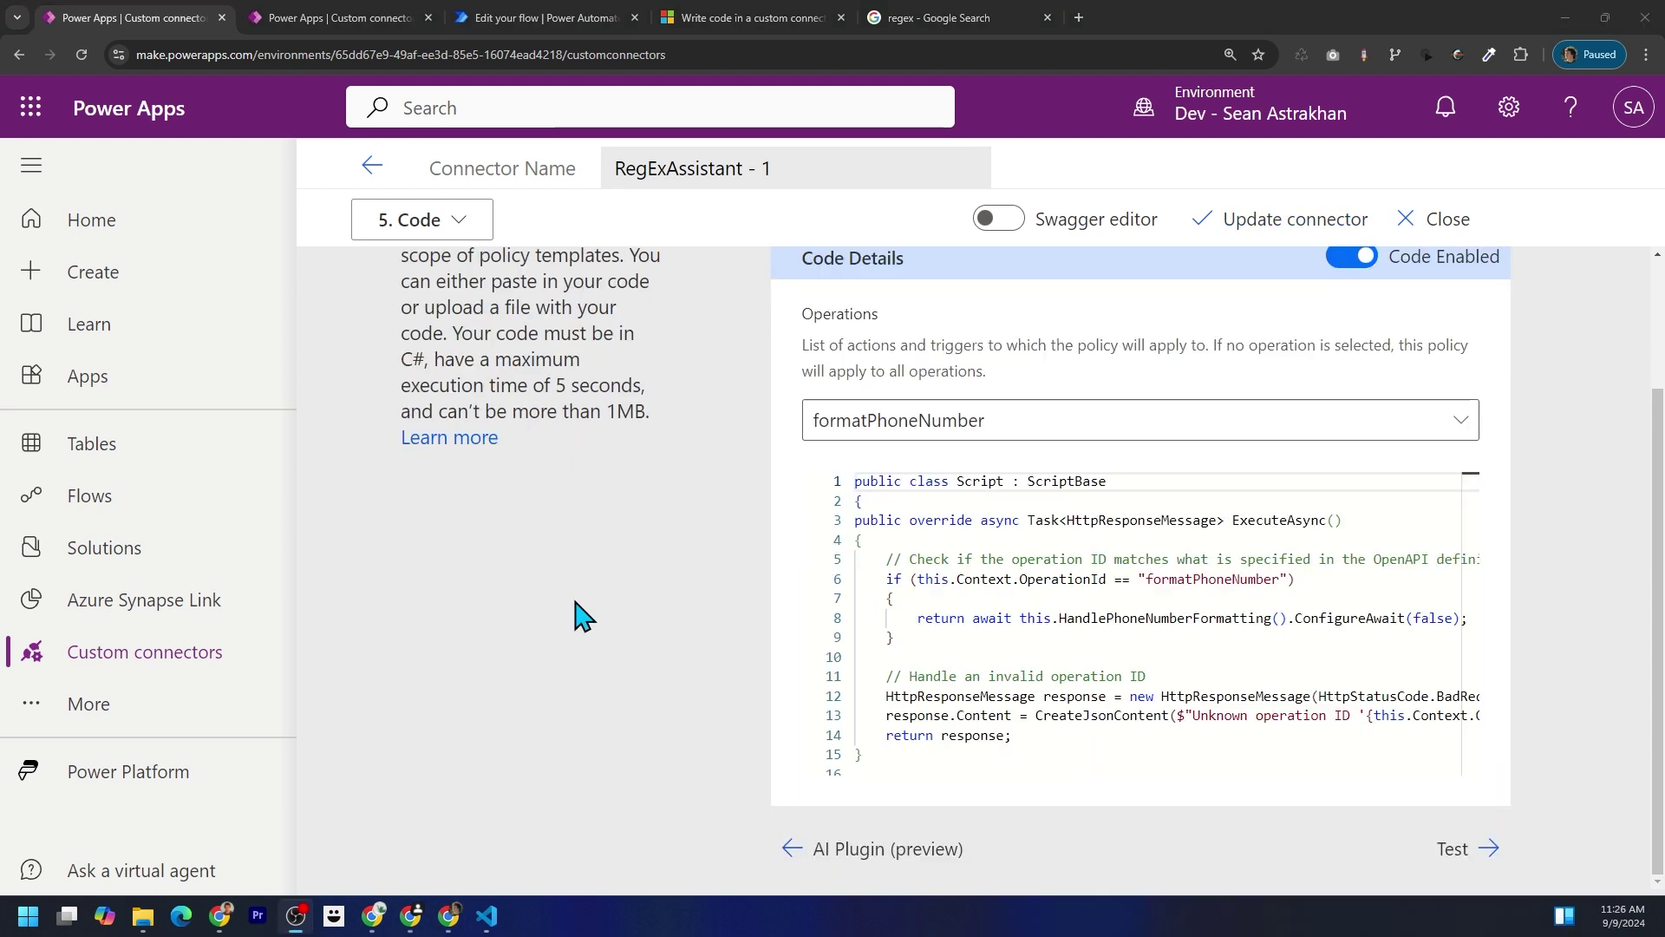
Step: Test formatPhoneNumber with 443)-921---2311 and check the formatted number in the response
left_click(1472, 850)
scroll(876, 599, "down", 1)
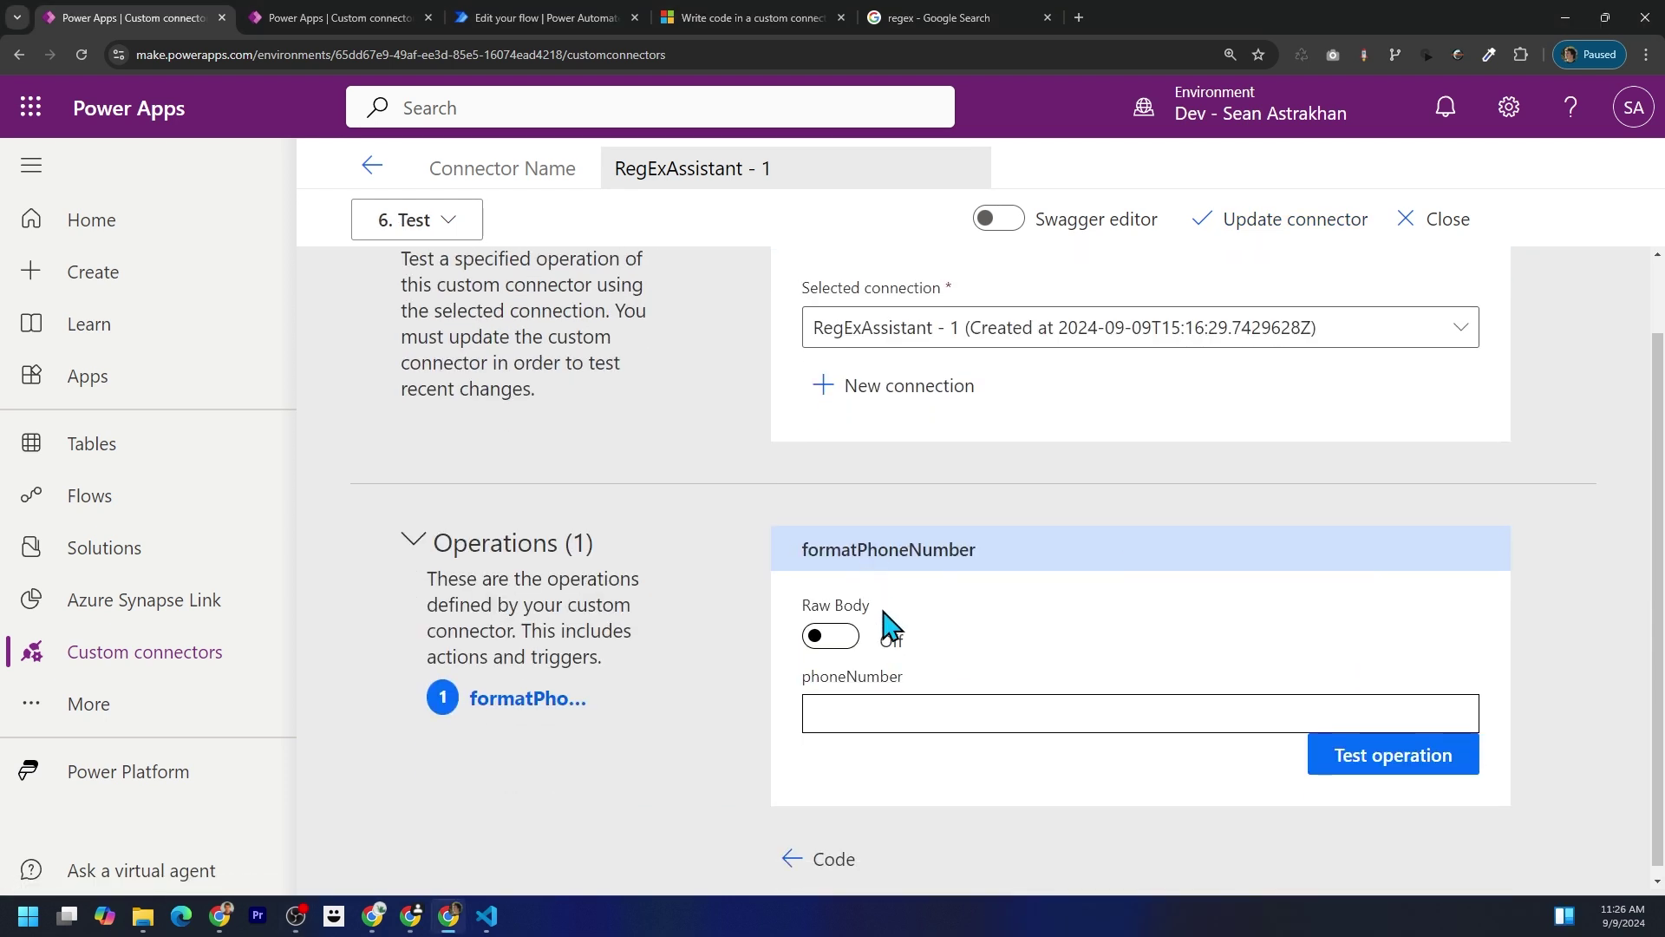
left_click(904, 706)
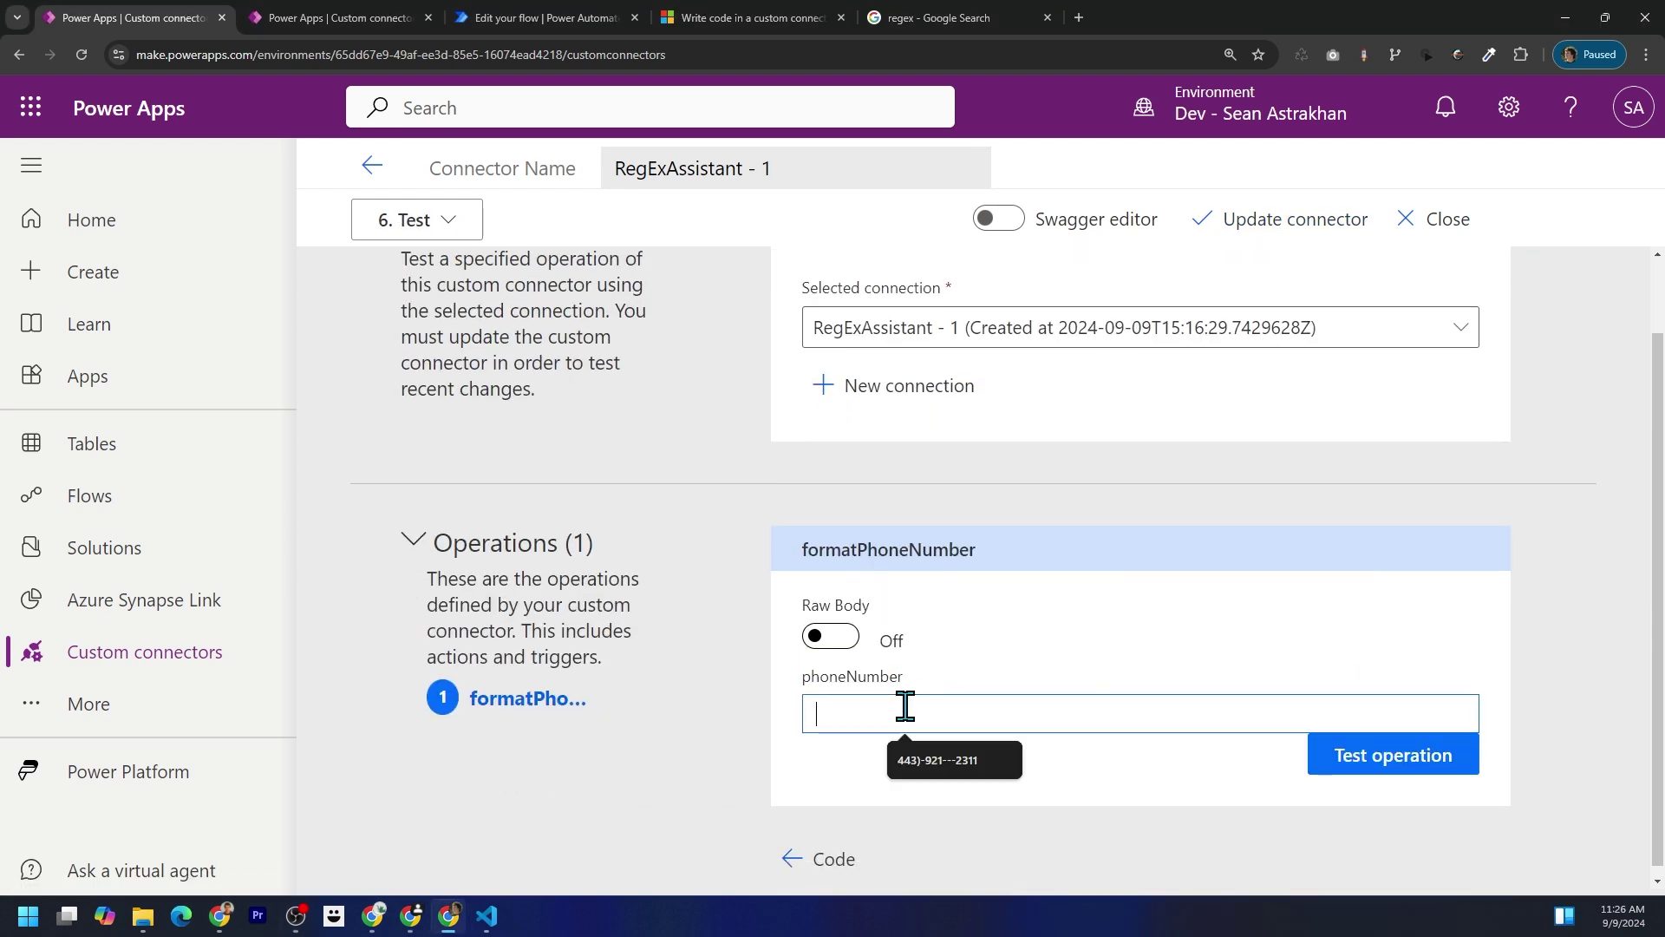
left_click(921, 776)
left_click(1366, 766)
scroll(1263, 516, "down", 5)
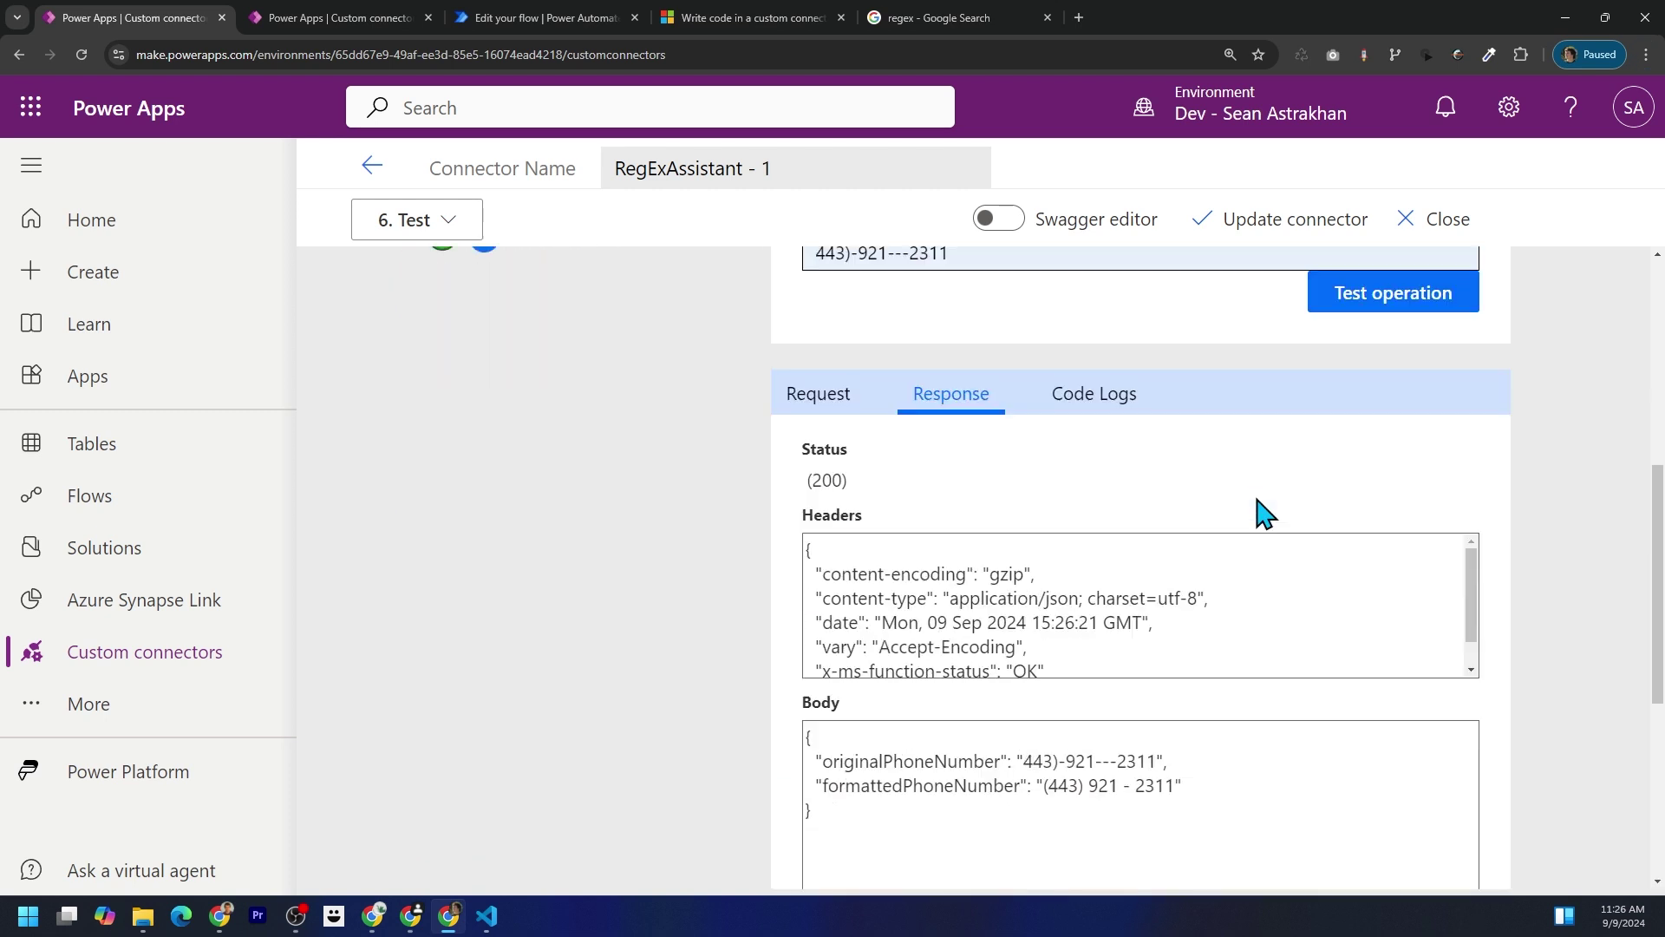
scroll(1263, 516, "down", 3)
triple_click(992, 534)
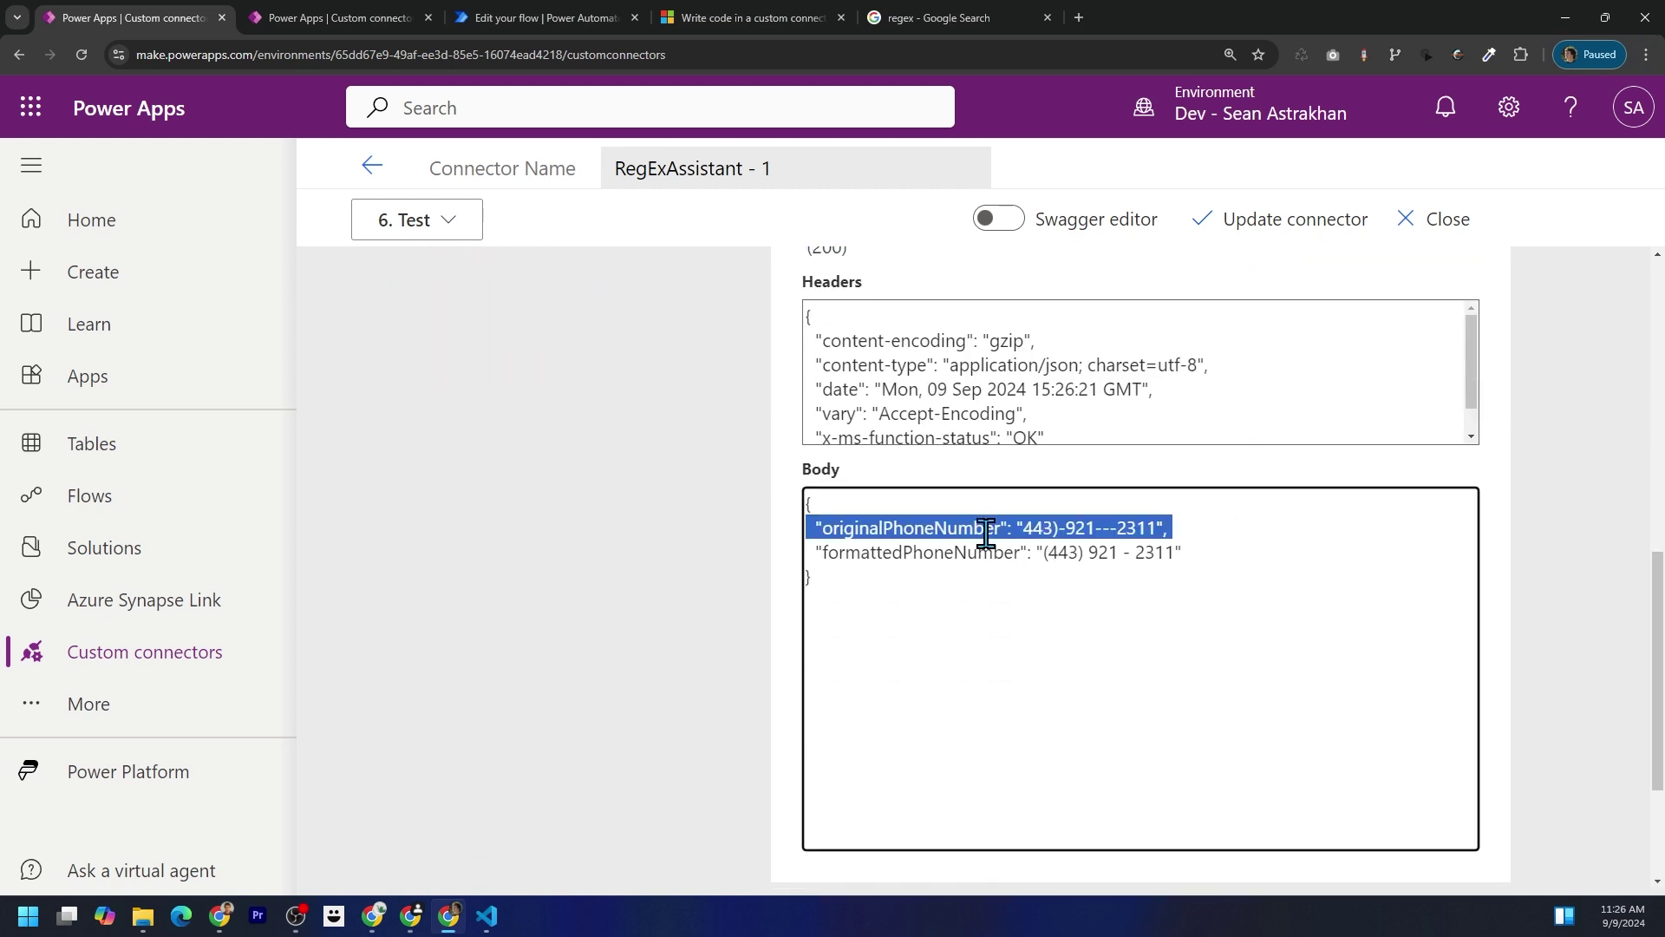
triple_click(976, 558)
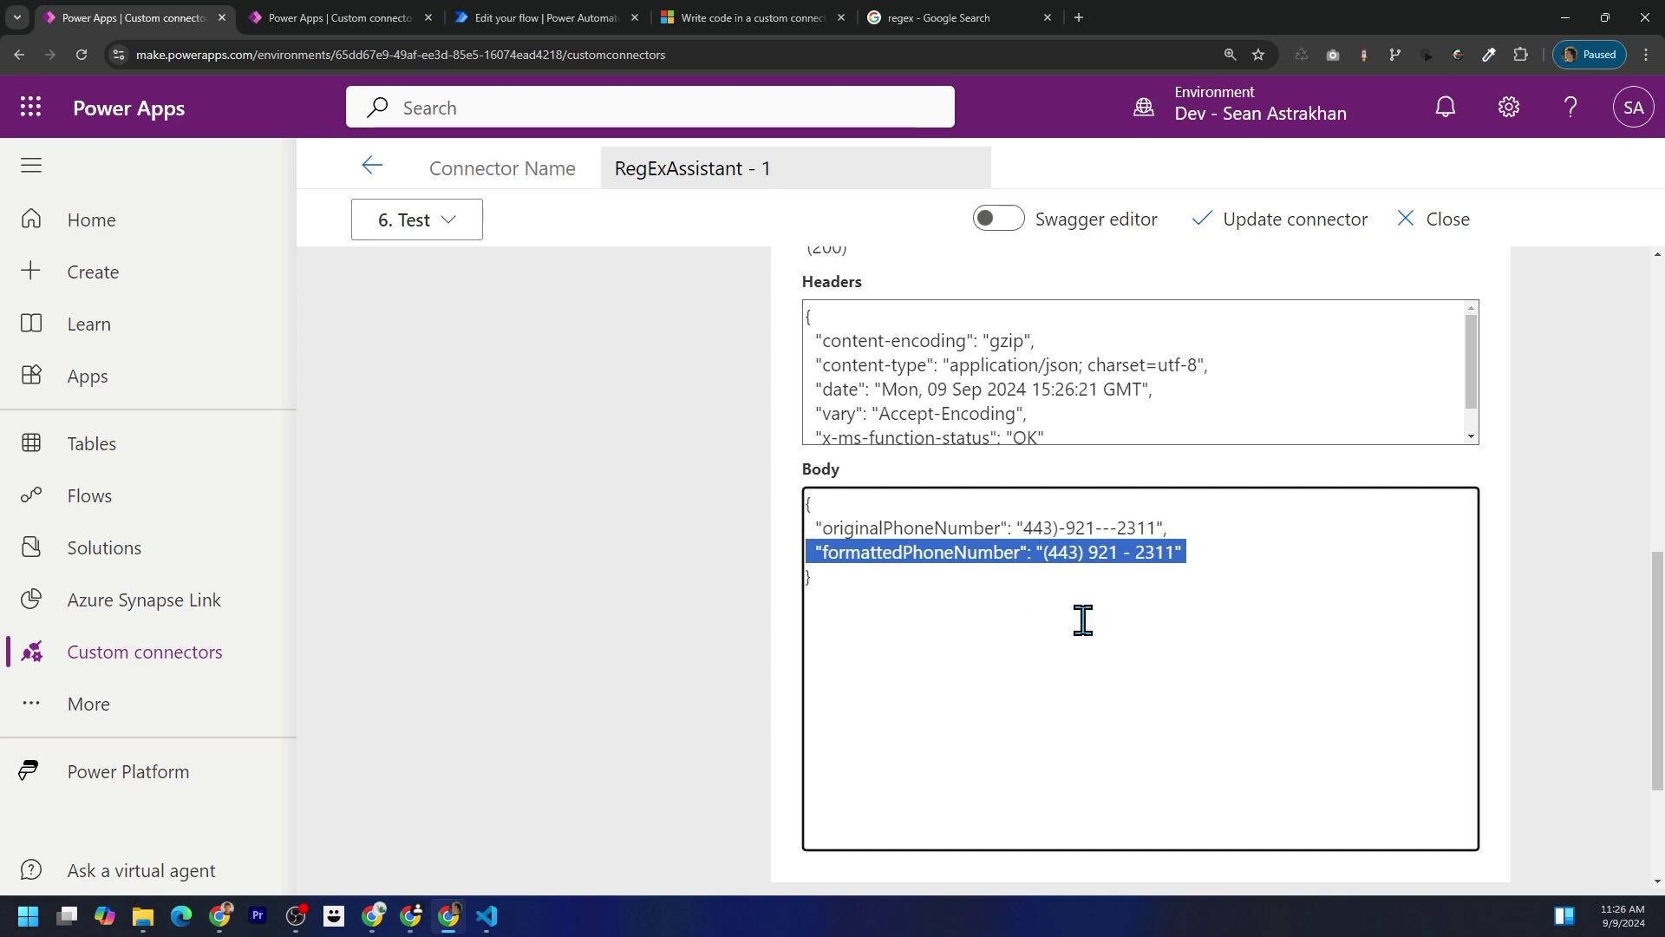
Step: Inspect the sample phone number in the Compose Phone needs formatting step
key("alt+Tab")
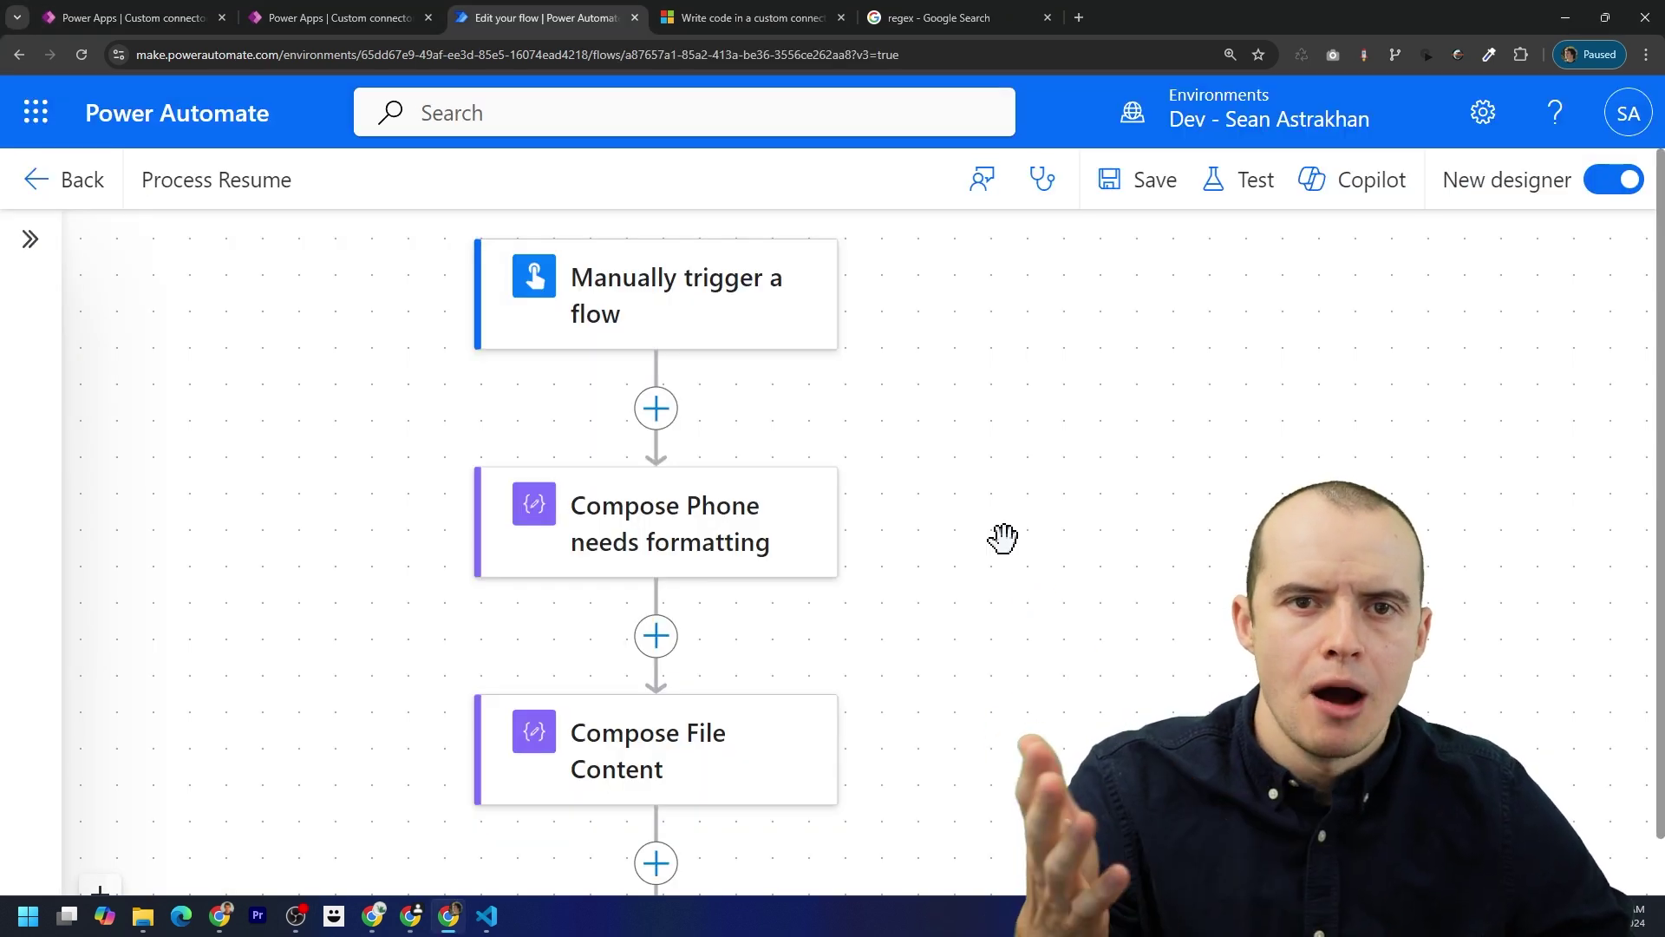
left_click(698, 555)
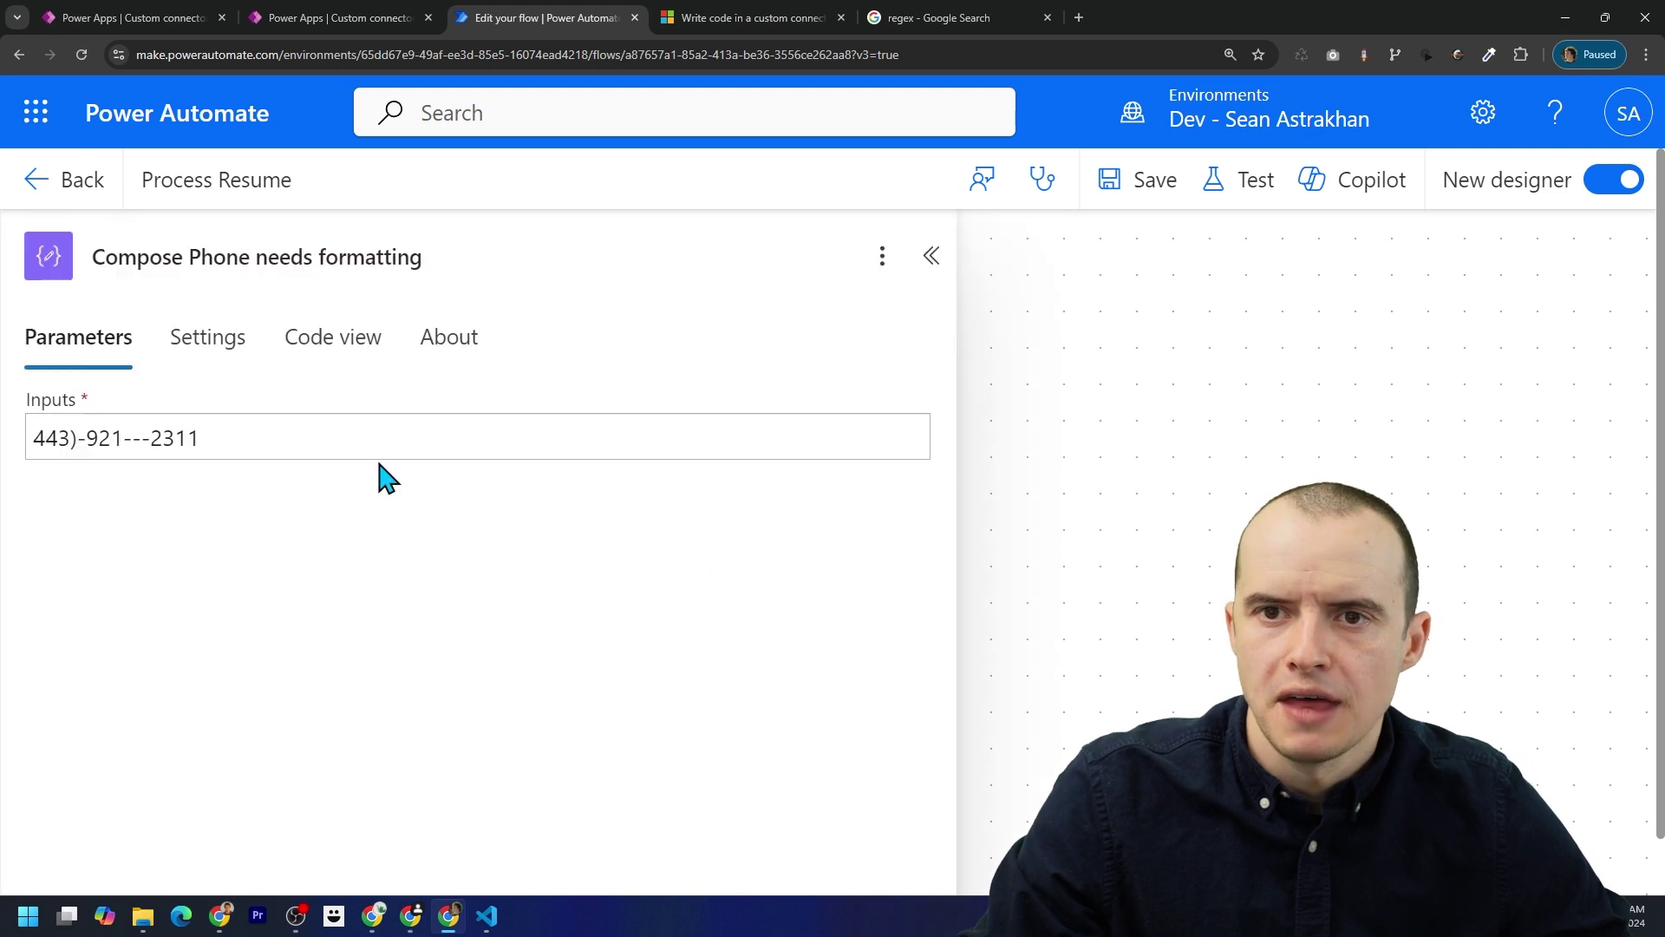
left_click_drag(259, 446, 31, 442)
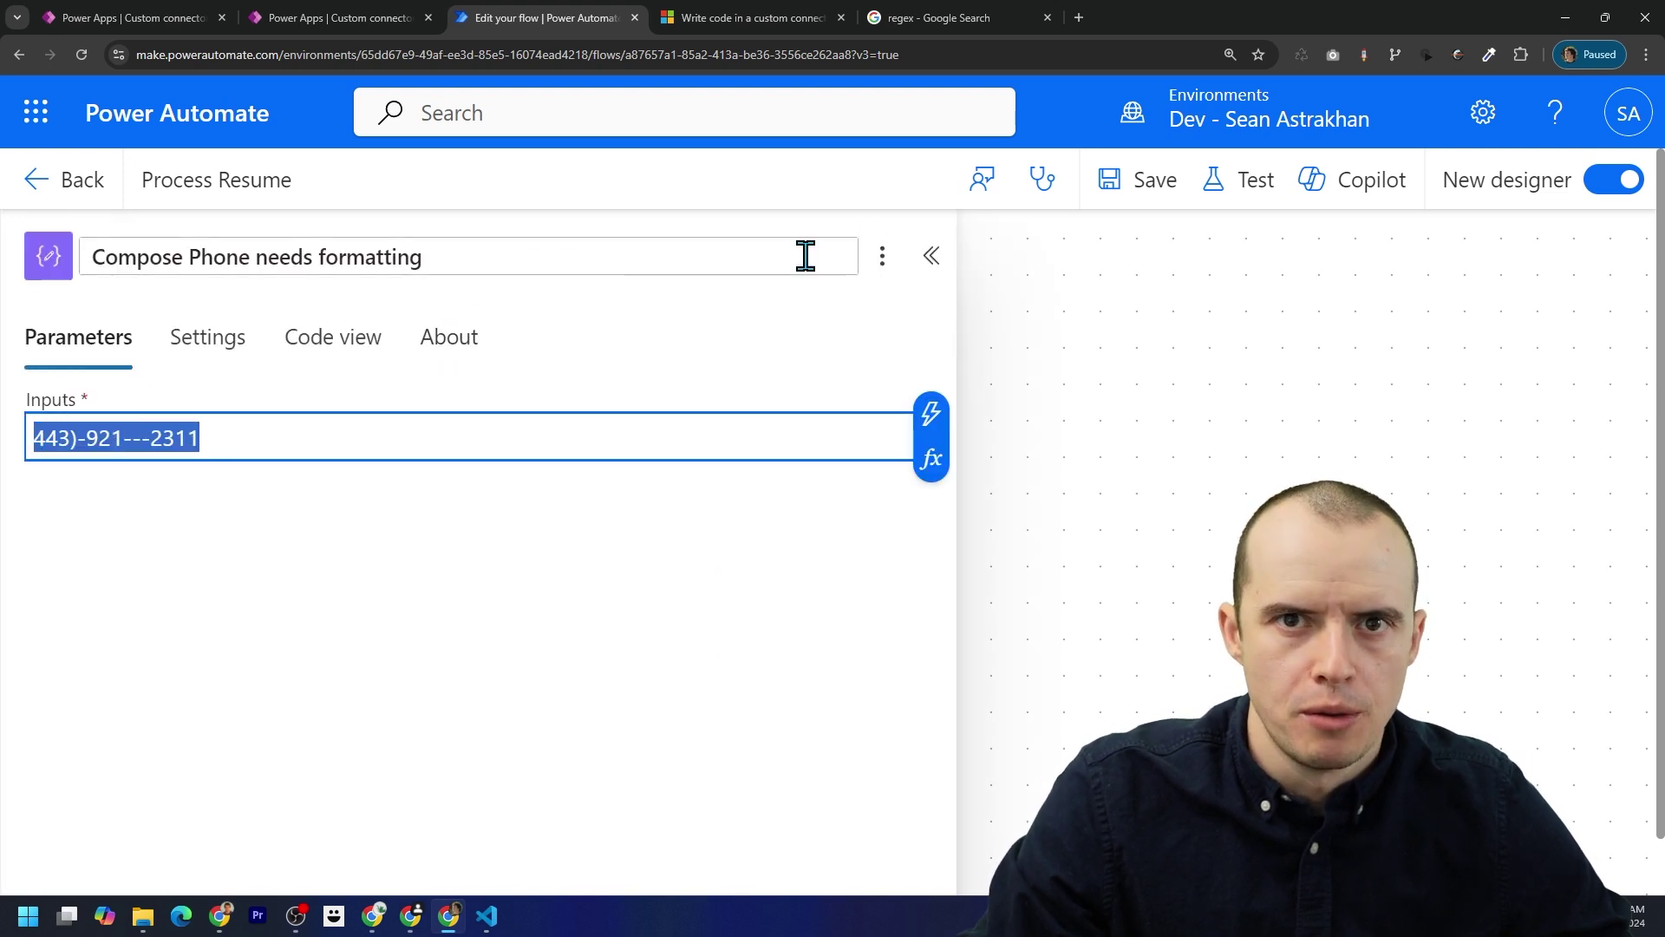
left_click(929, 256)
Step: Add the RegExAssistant - 1 Format Phone Number action after that Compose step, filtering to custom connectors
left_click(655, 635)
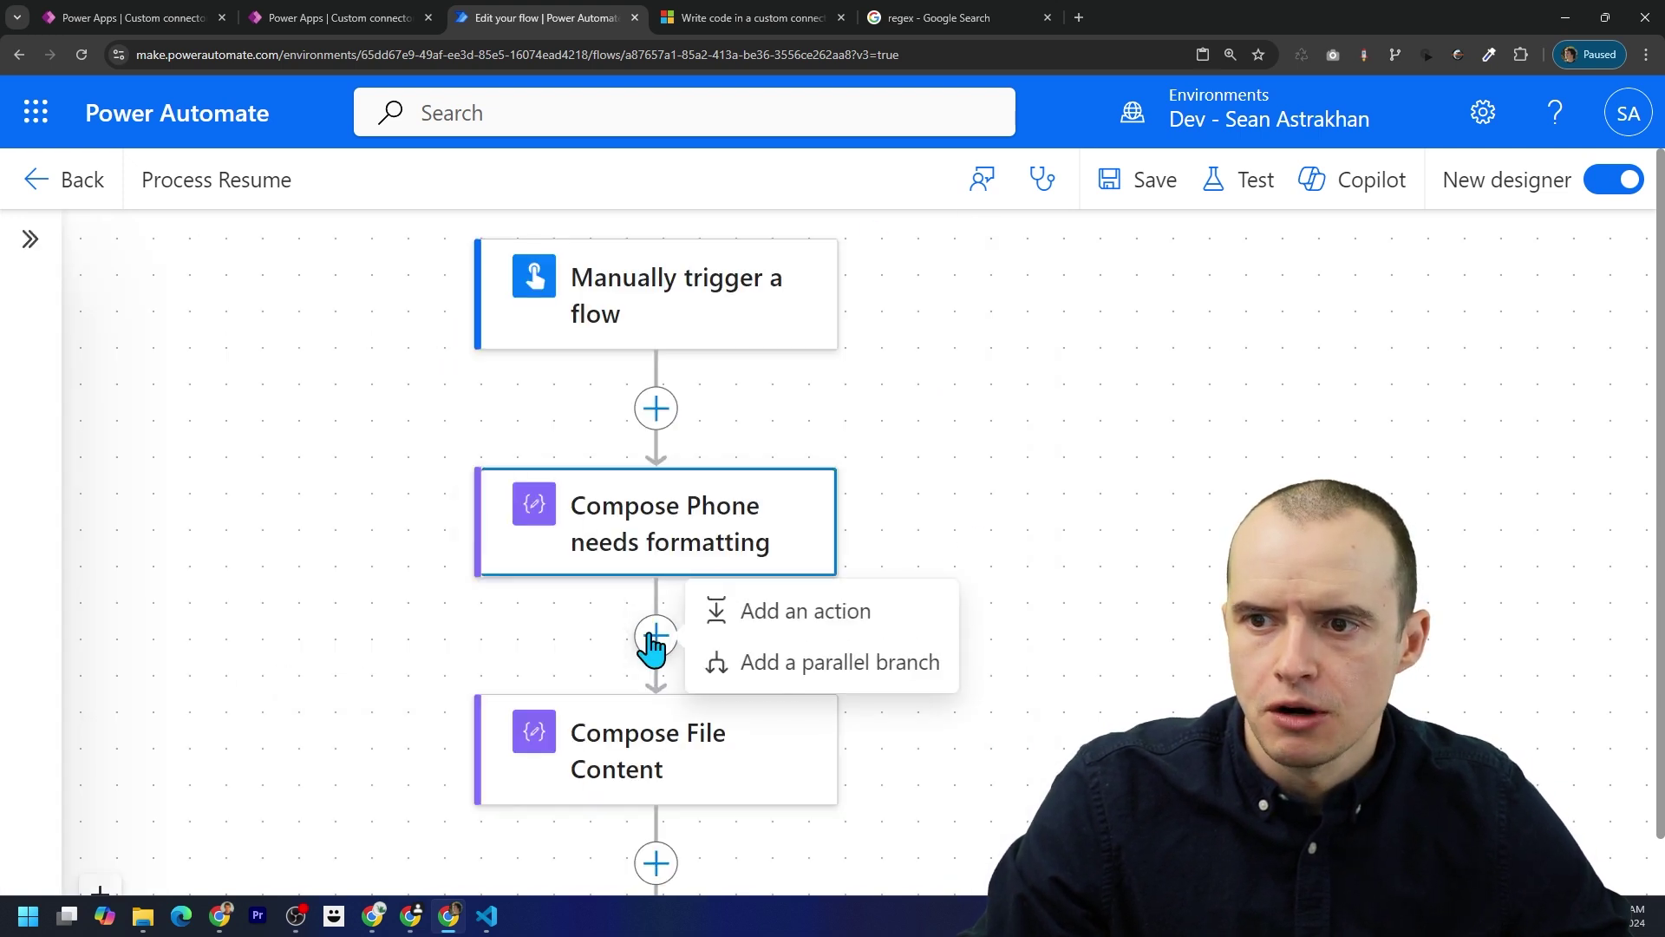
left_click(786, 612)
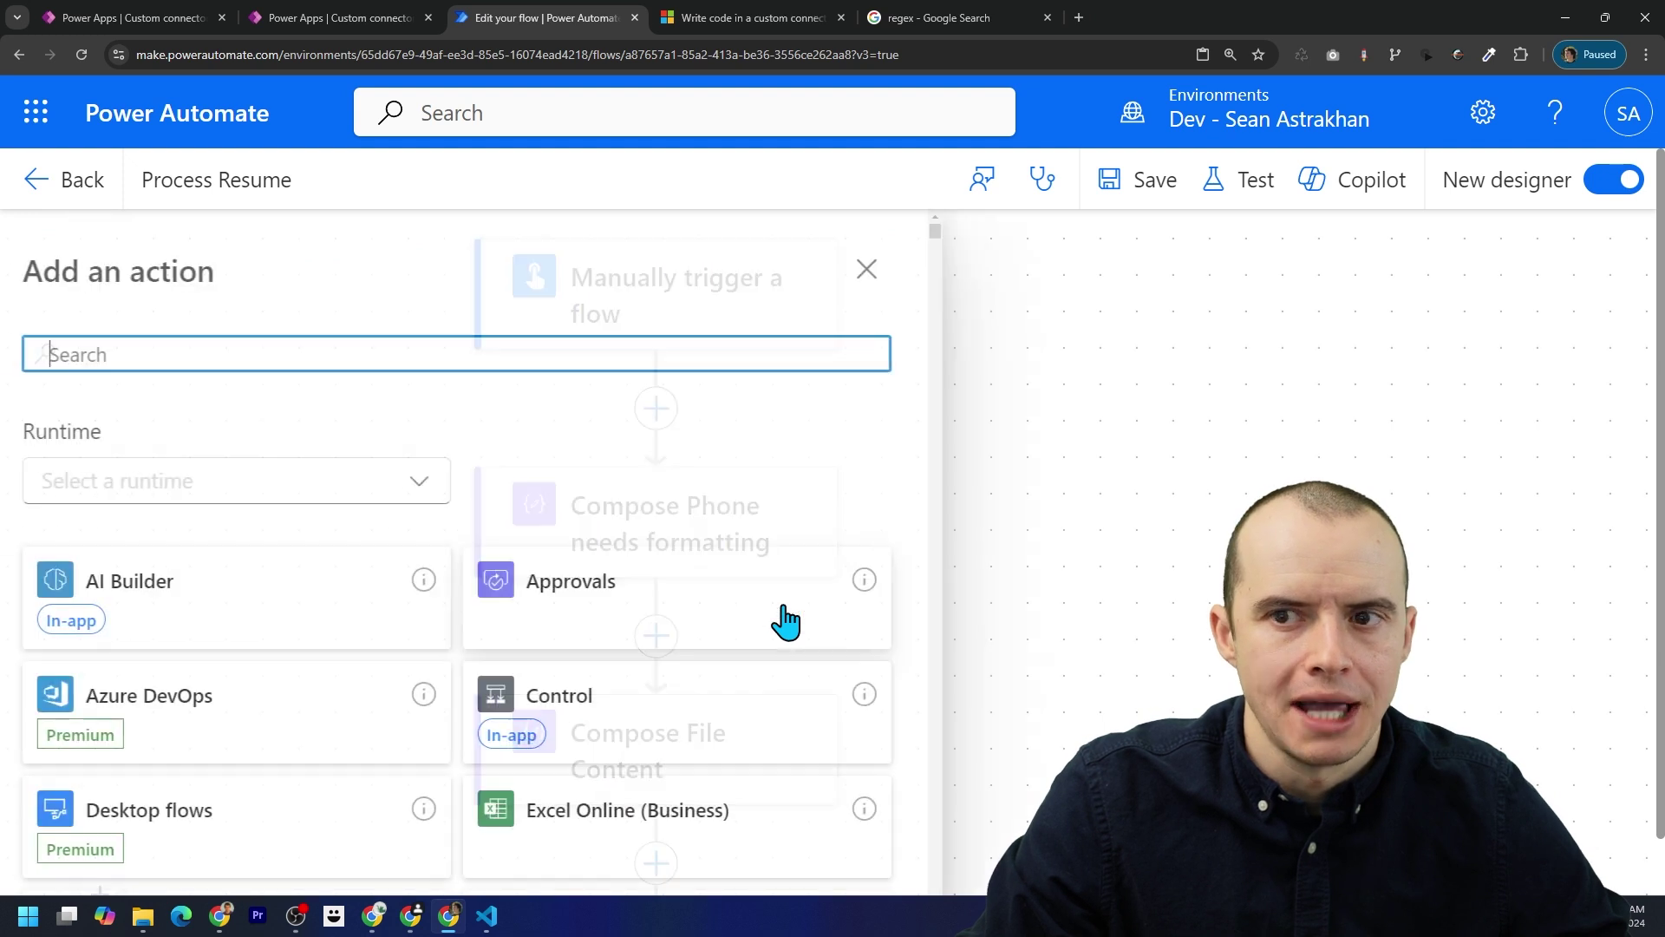
left_click(312, 486)
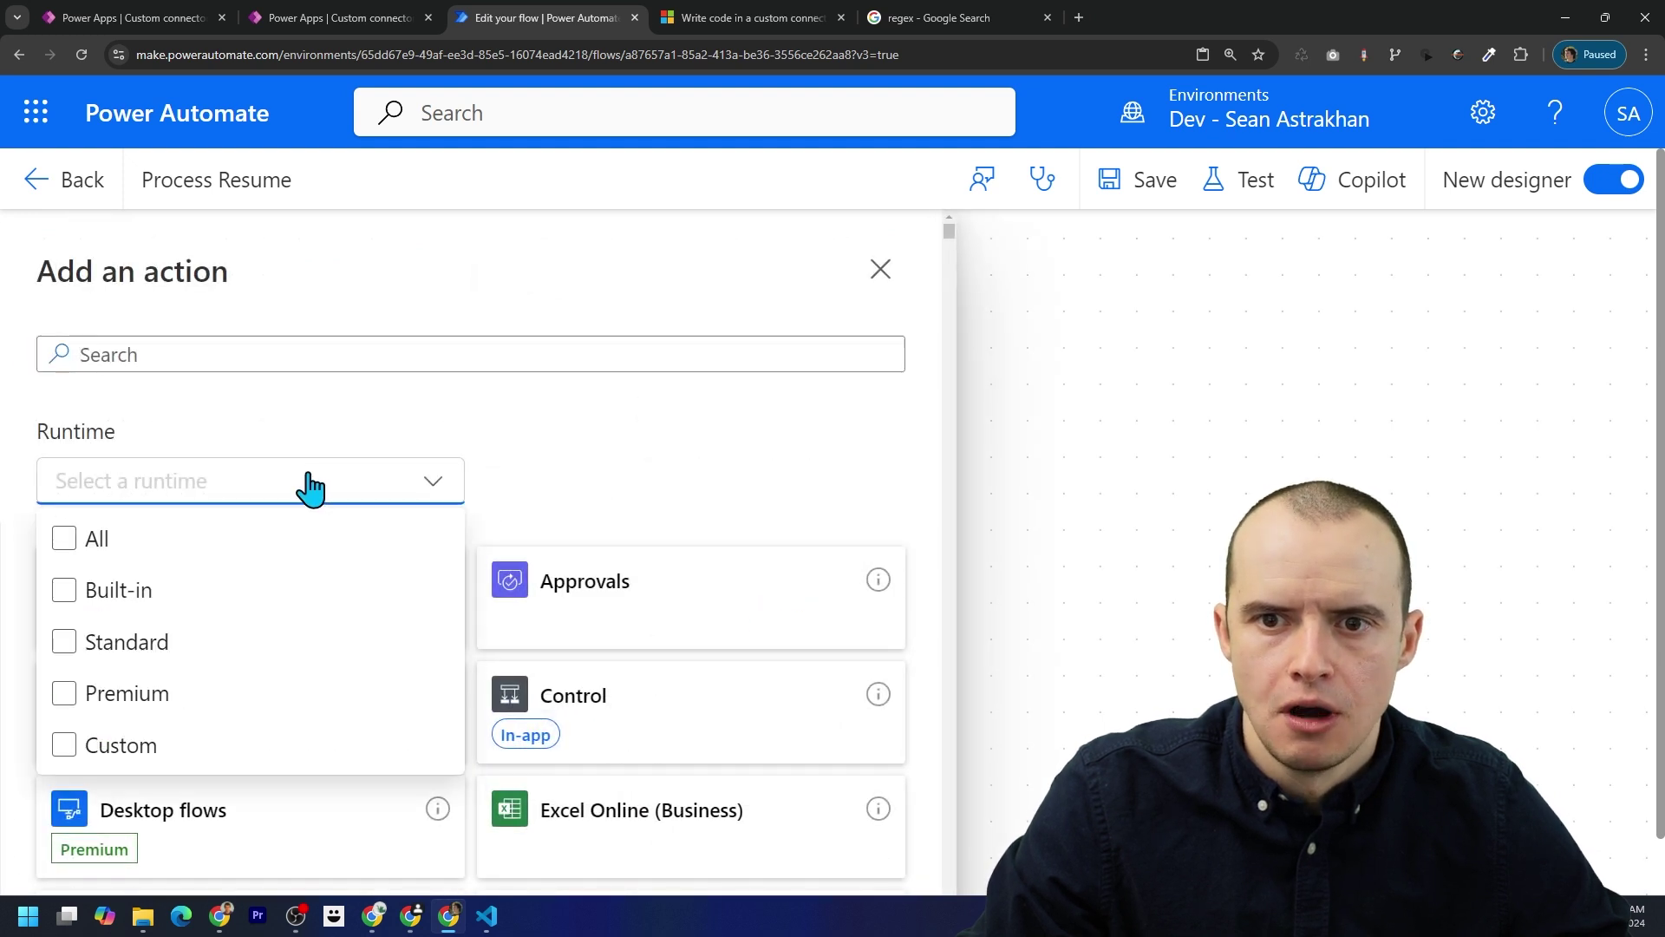
left_click(155, 743)
left_click(581, 464)
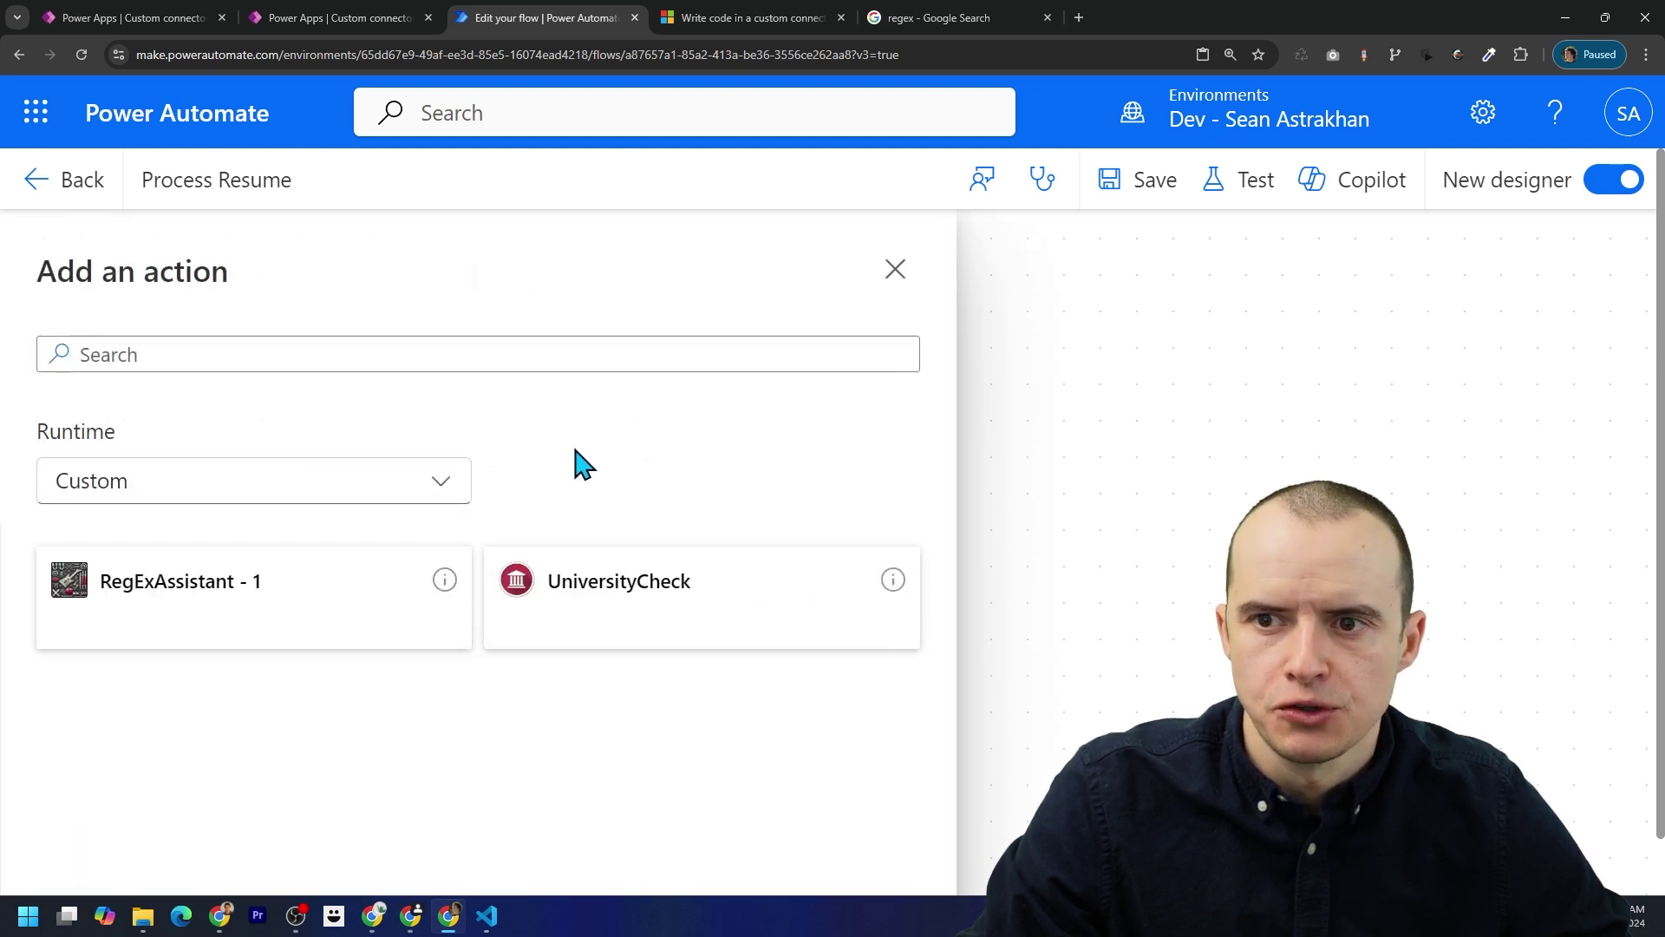
left_click(260, 604)
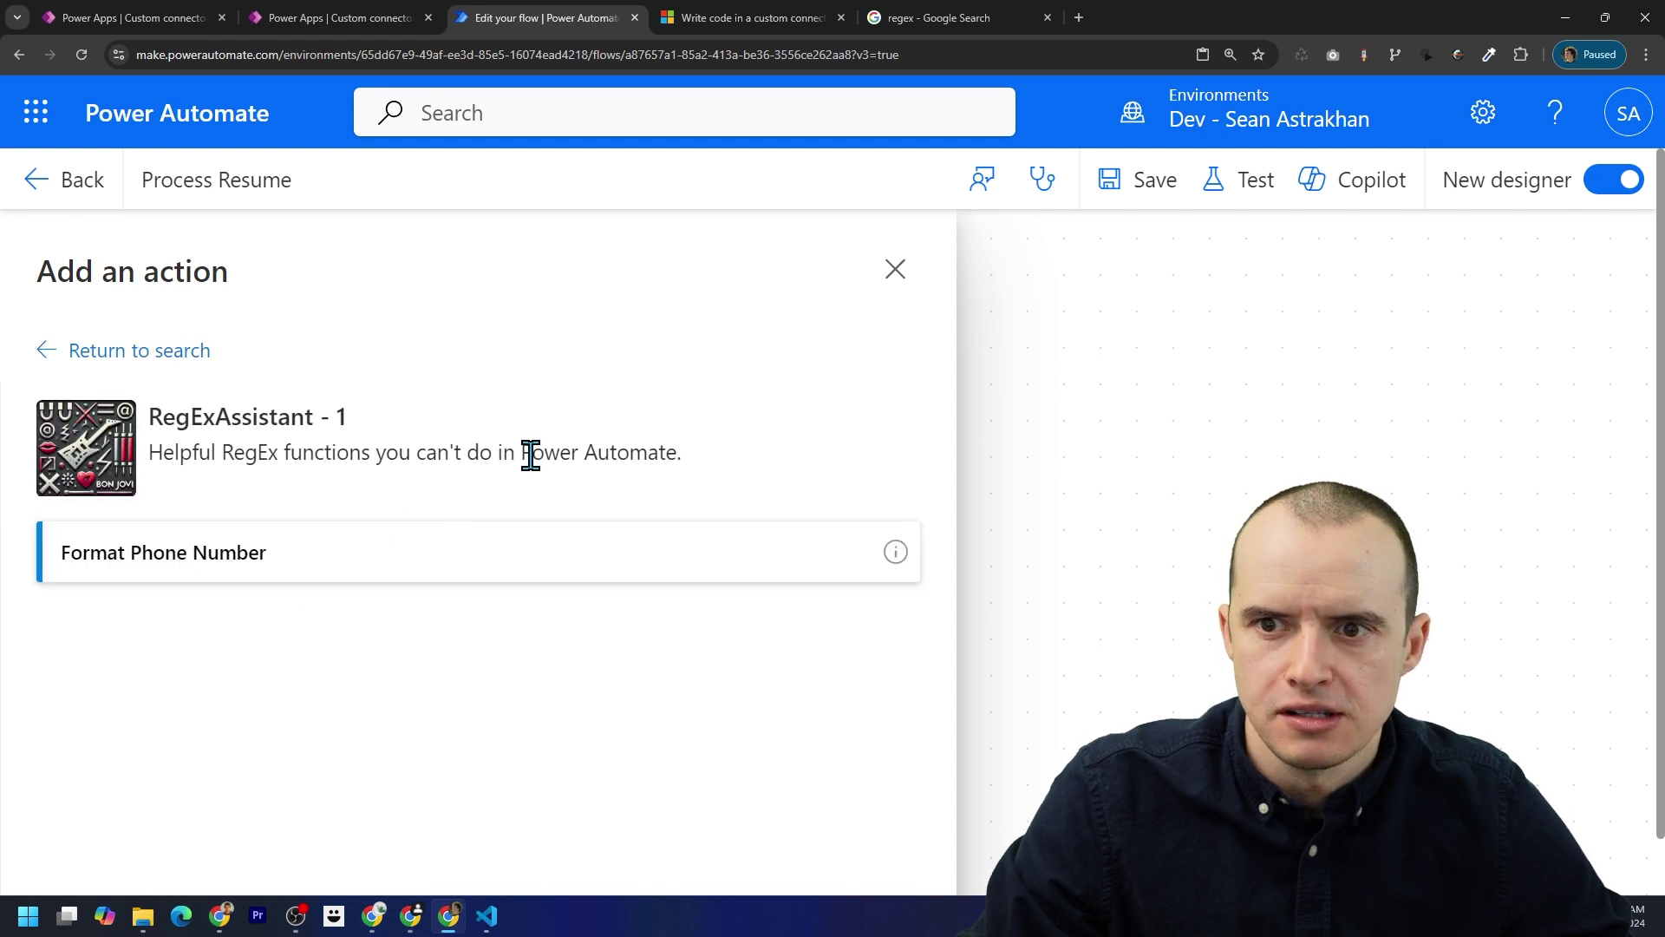
left_click(491, 565)
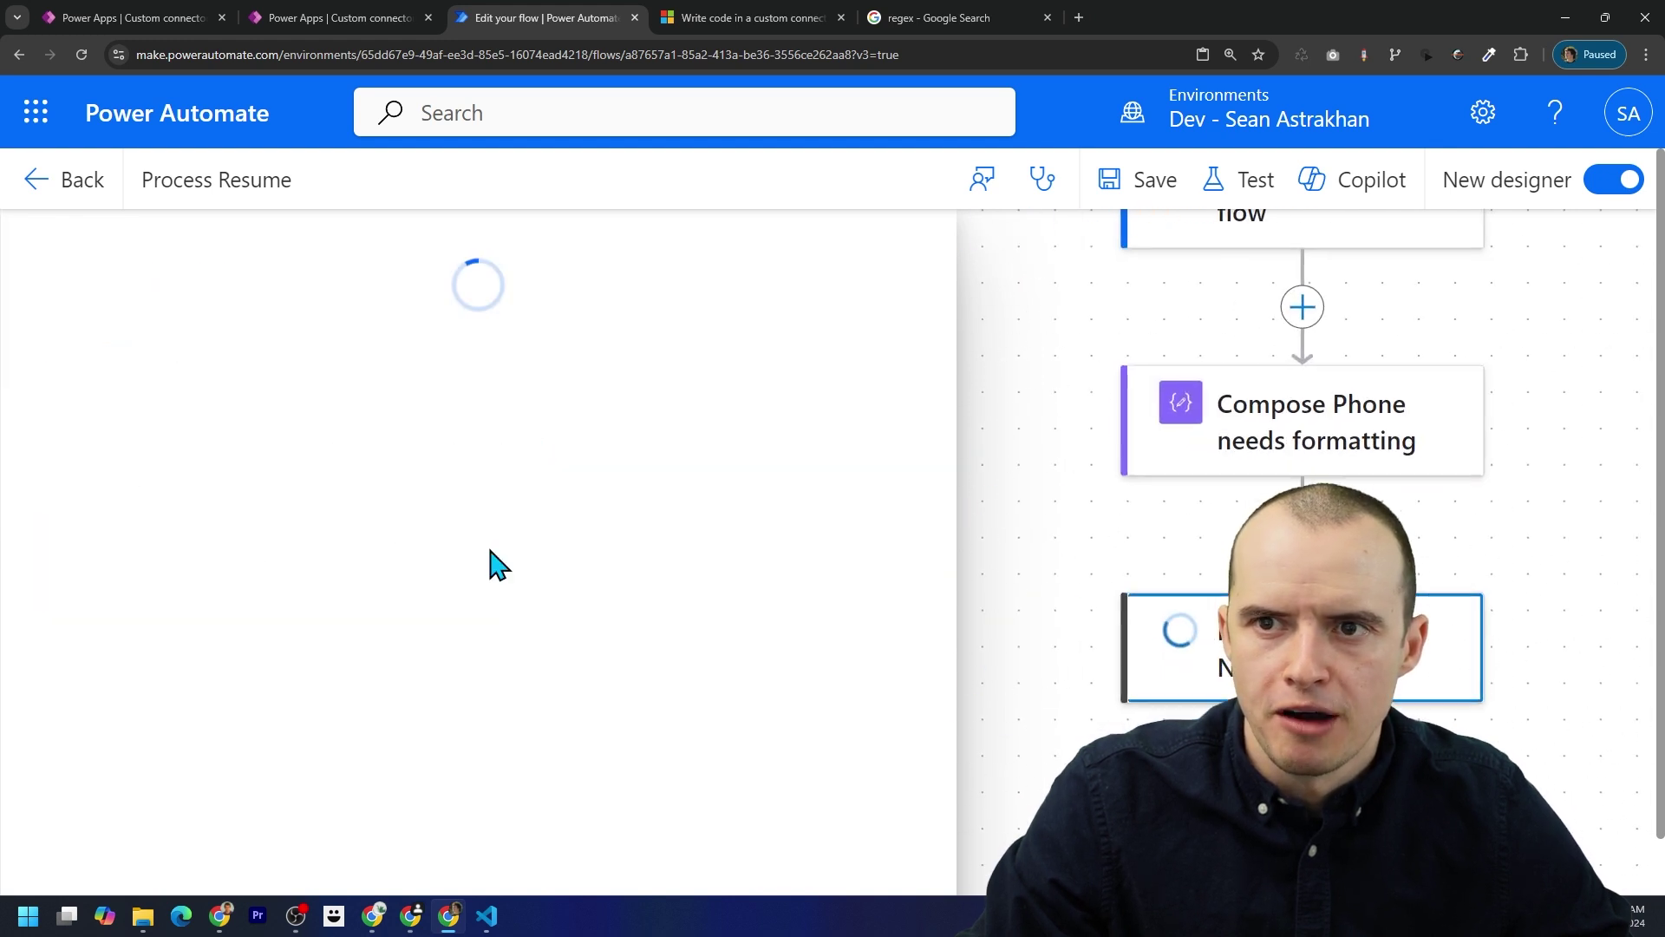
Step: Enable the body/phoneNumber parameter and fill it with the previous Compose Outputs
left_click(511, 512)
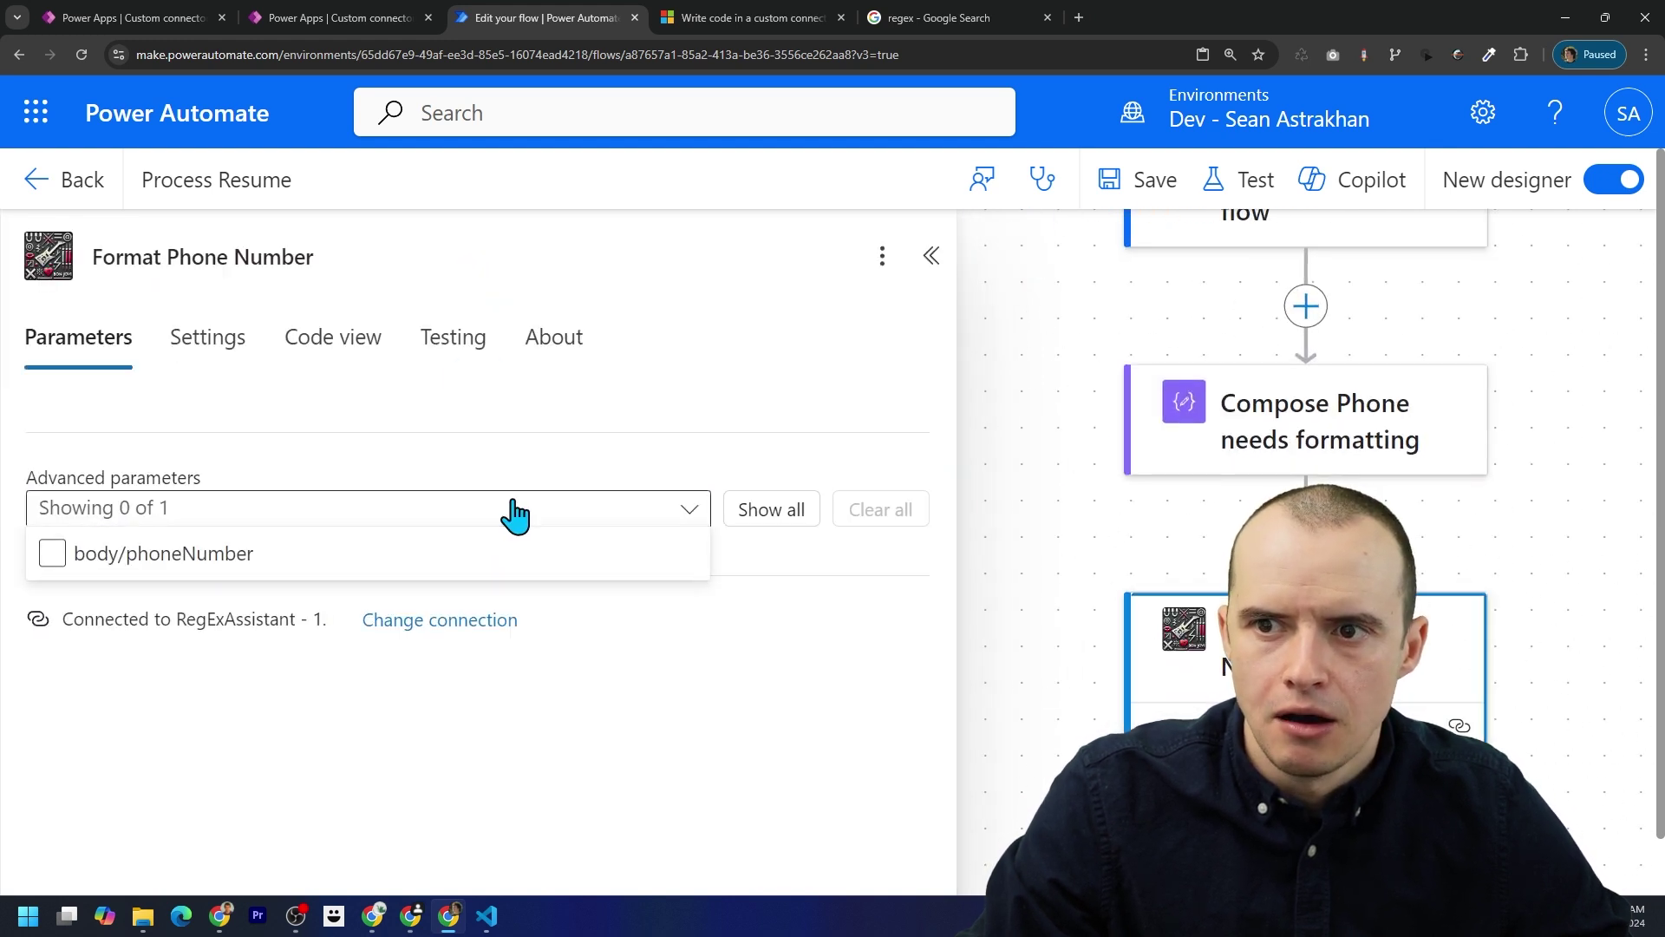
left_click(241, 562)
left_click(469, 437)
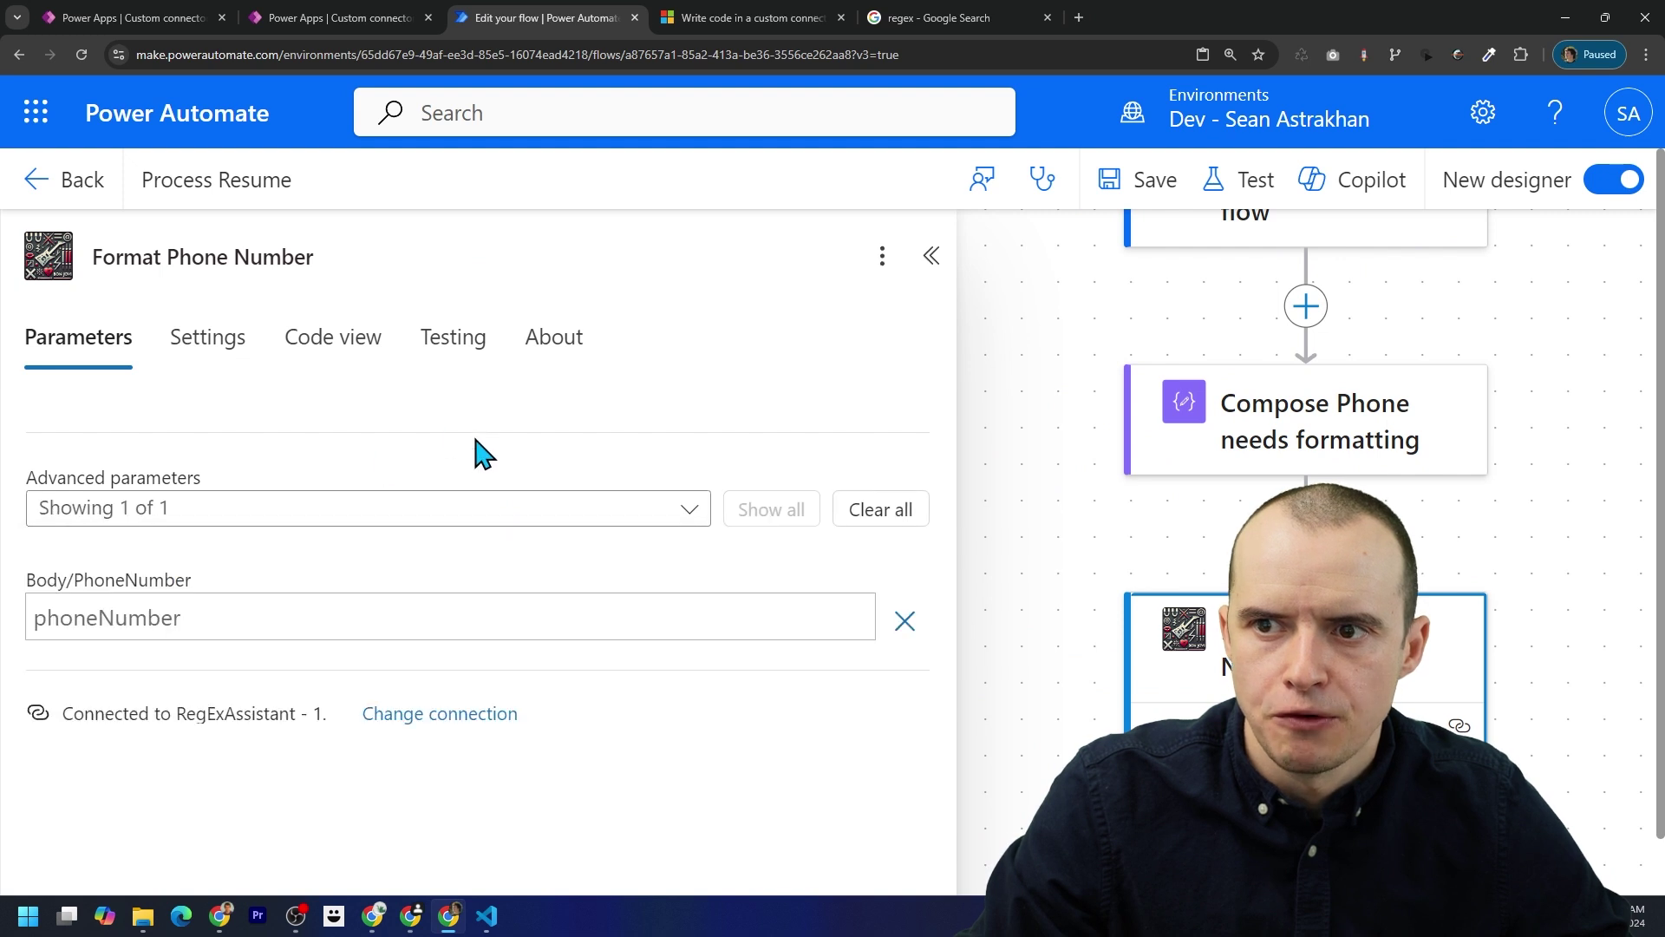
left_click(314, 636)
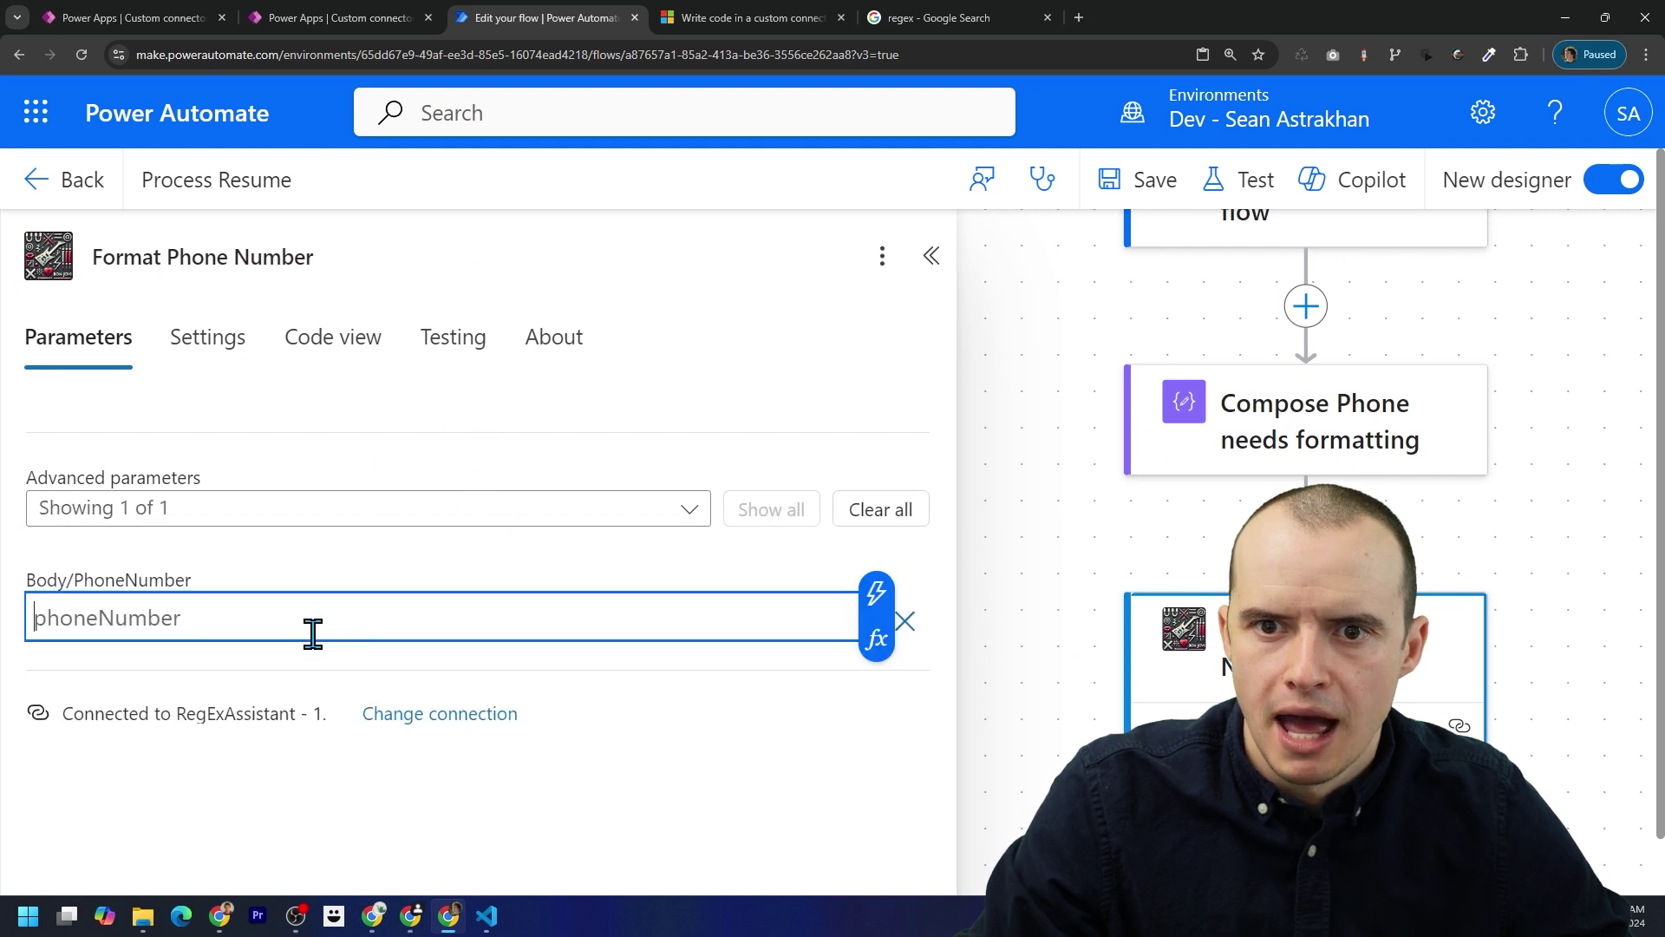
left_click(878, 609)
left_click(972, 629)
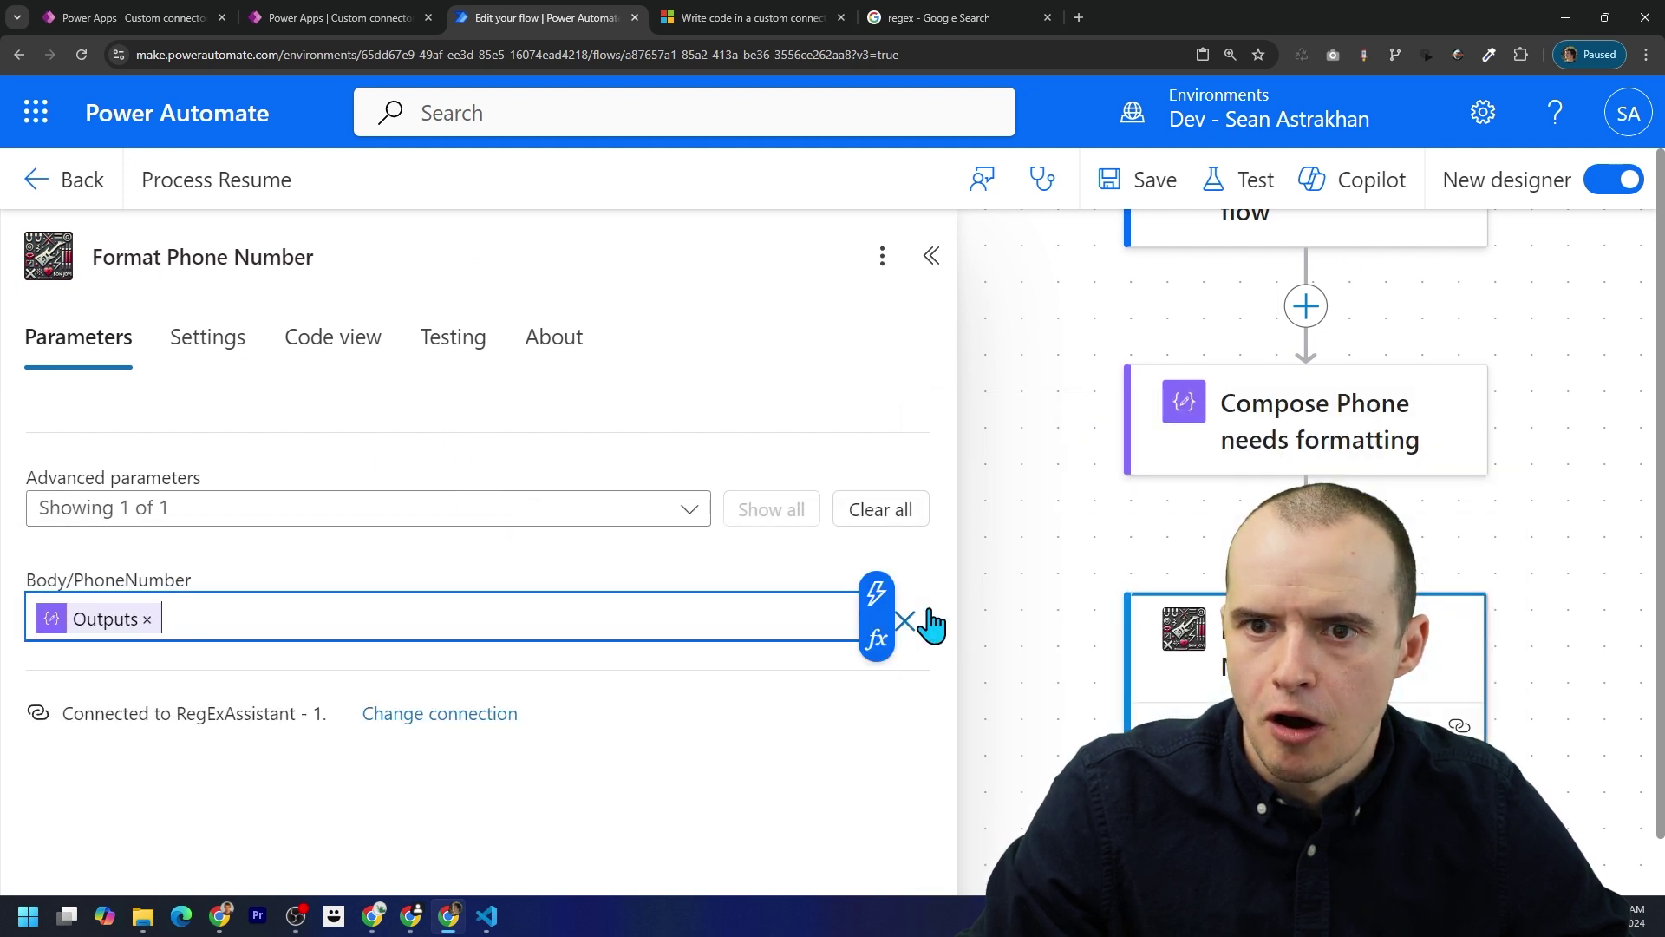
left_click_drag(1063, 595, 996, 350)
left_click(1250, 566)
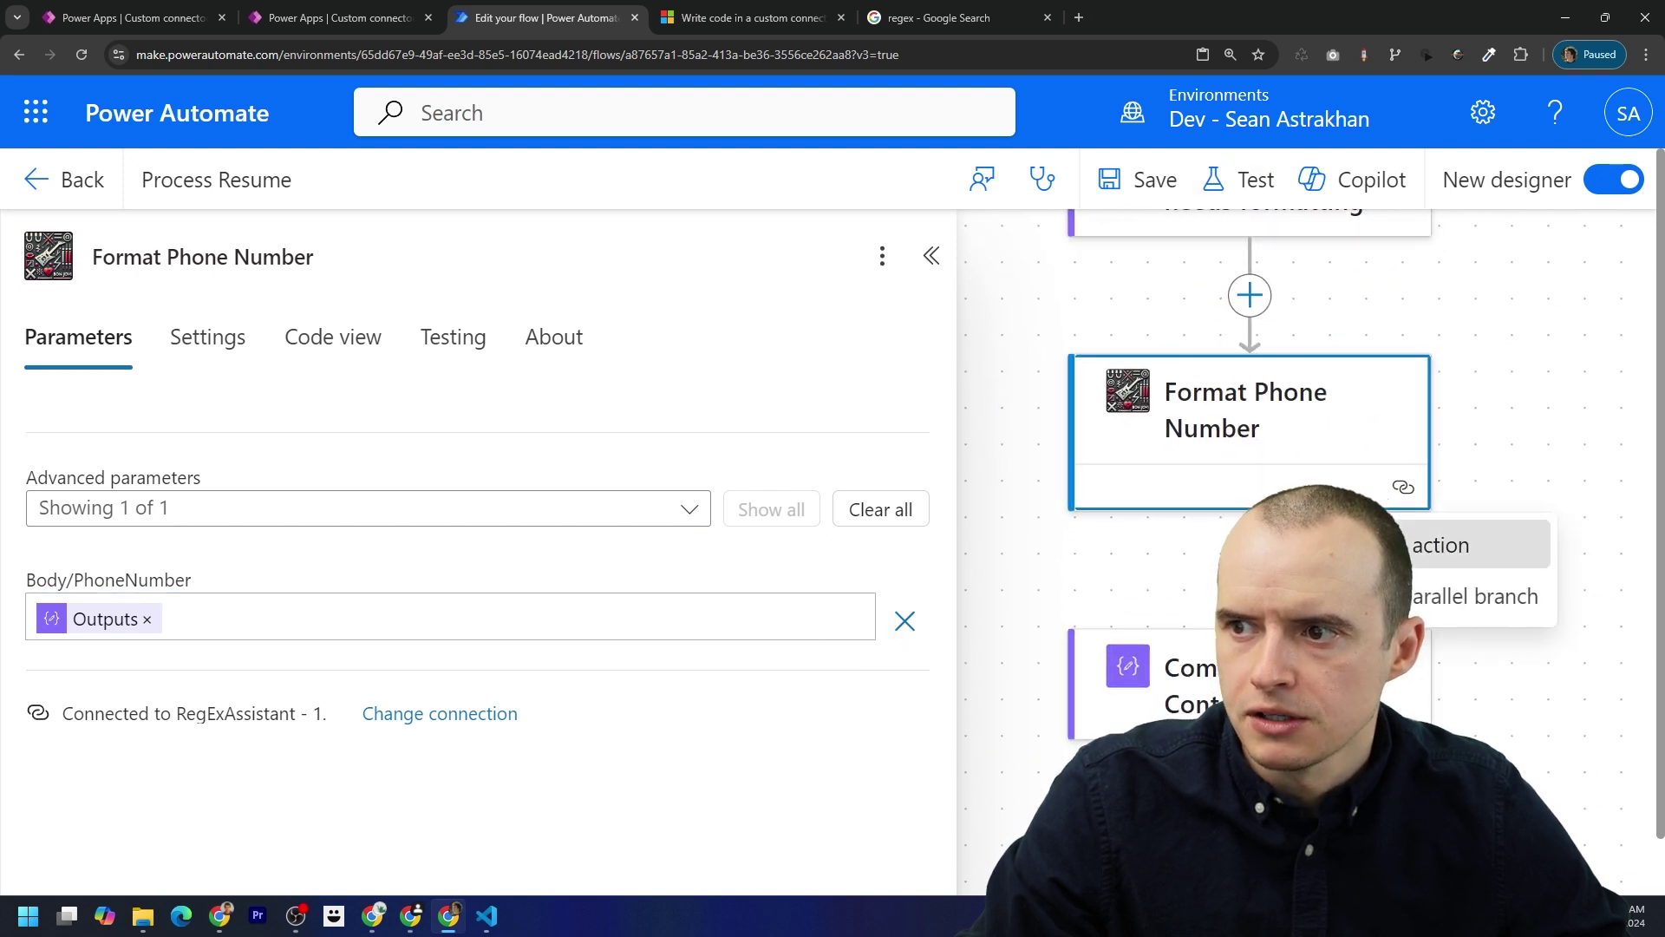
Step: Add a Compose action after Format Phone Number
left_click(1409, 543)
type("compose")
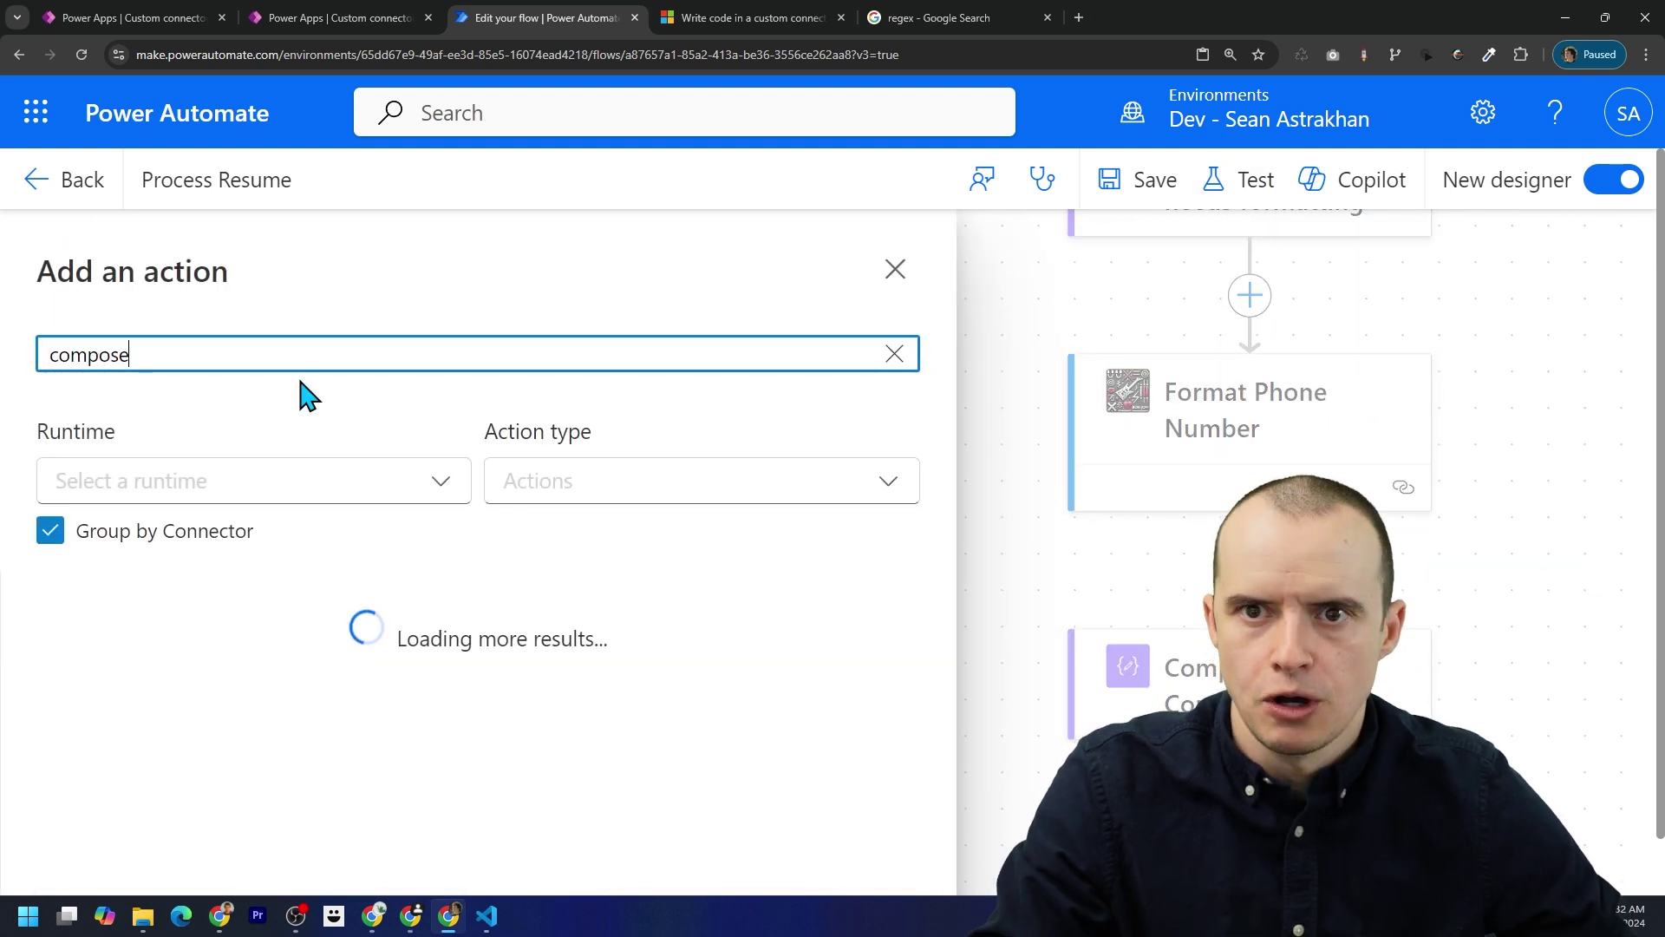
left_click(141, 719)
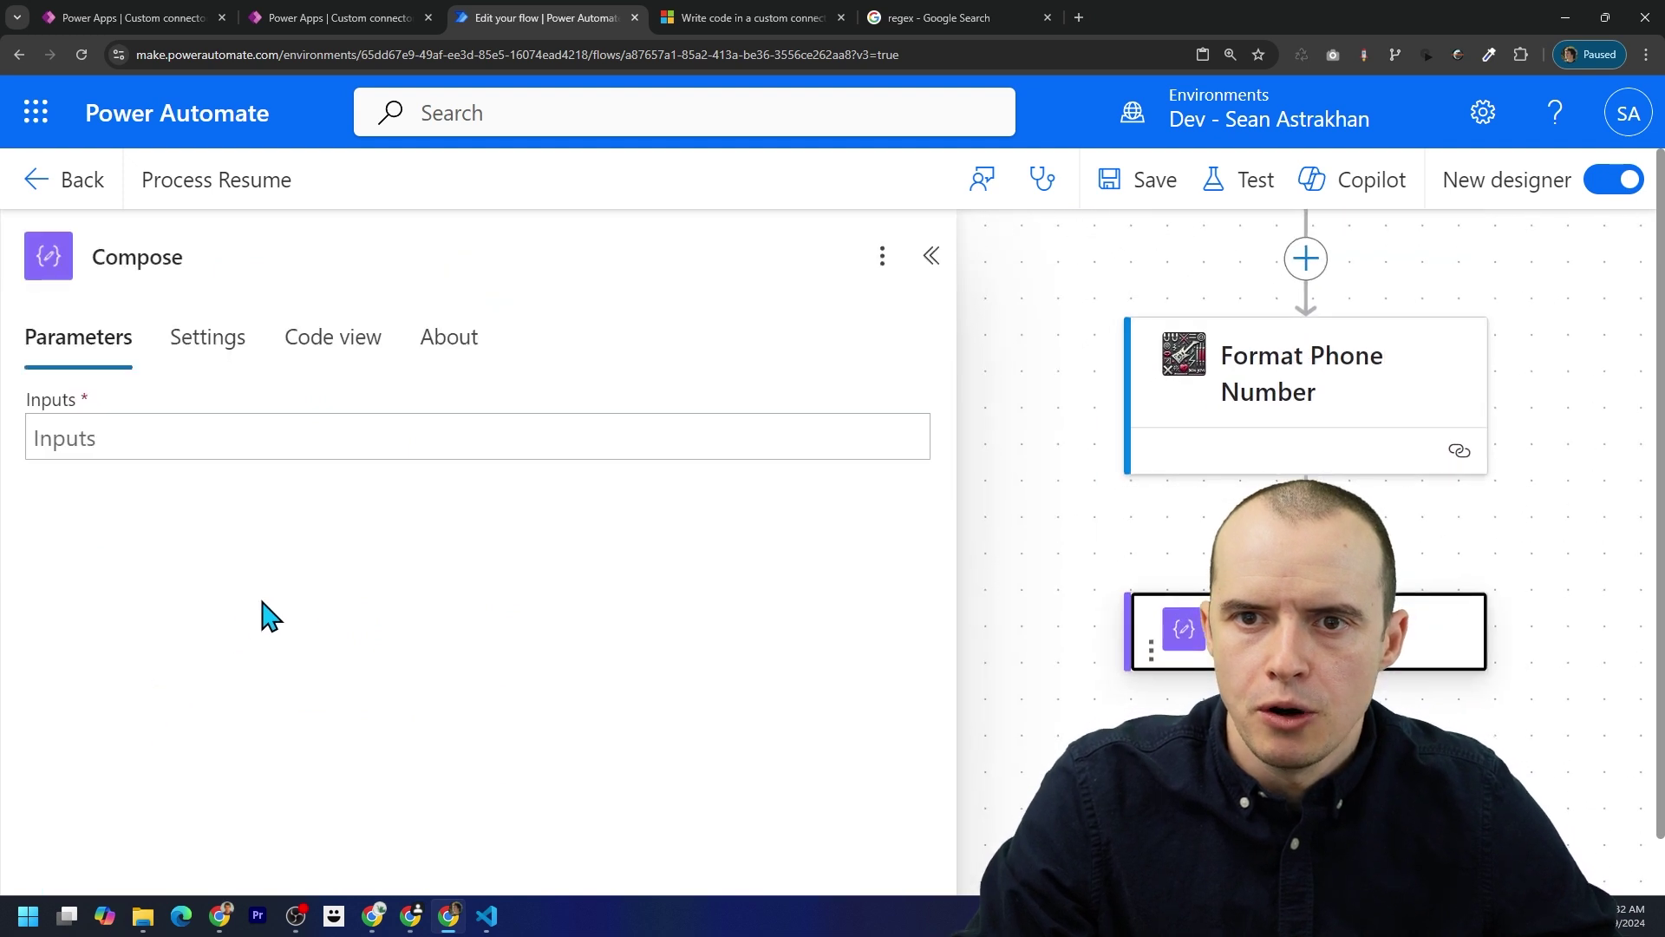
Step: Start the Compose Inputs expression with the Format Phone Number body followed by ['
left_click(254, 431)
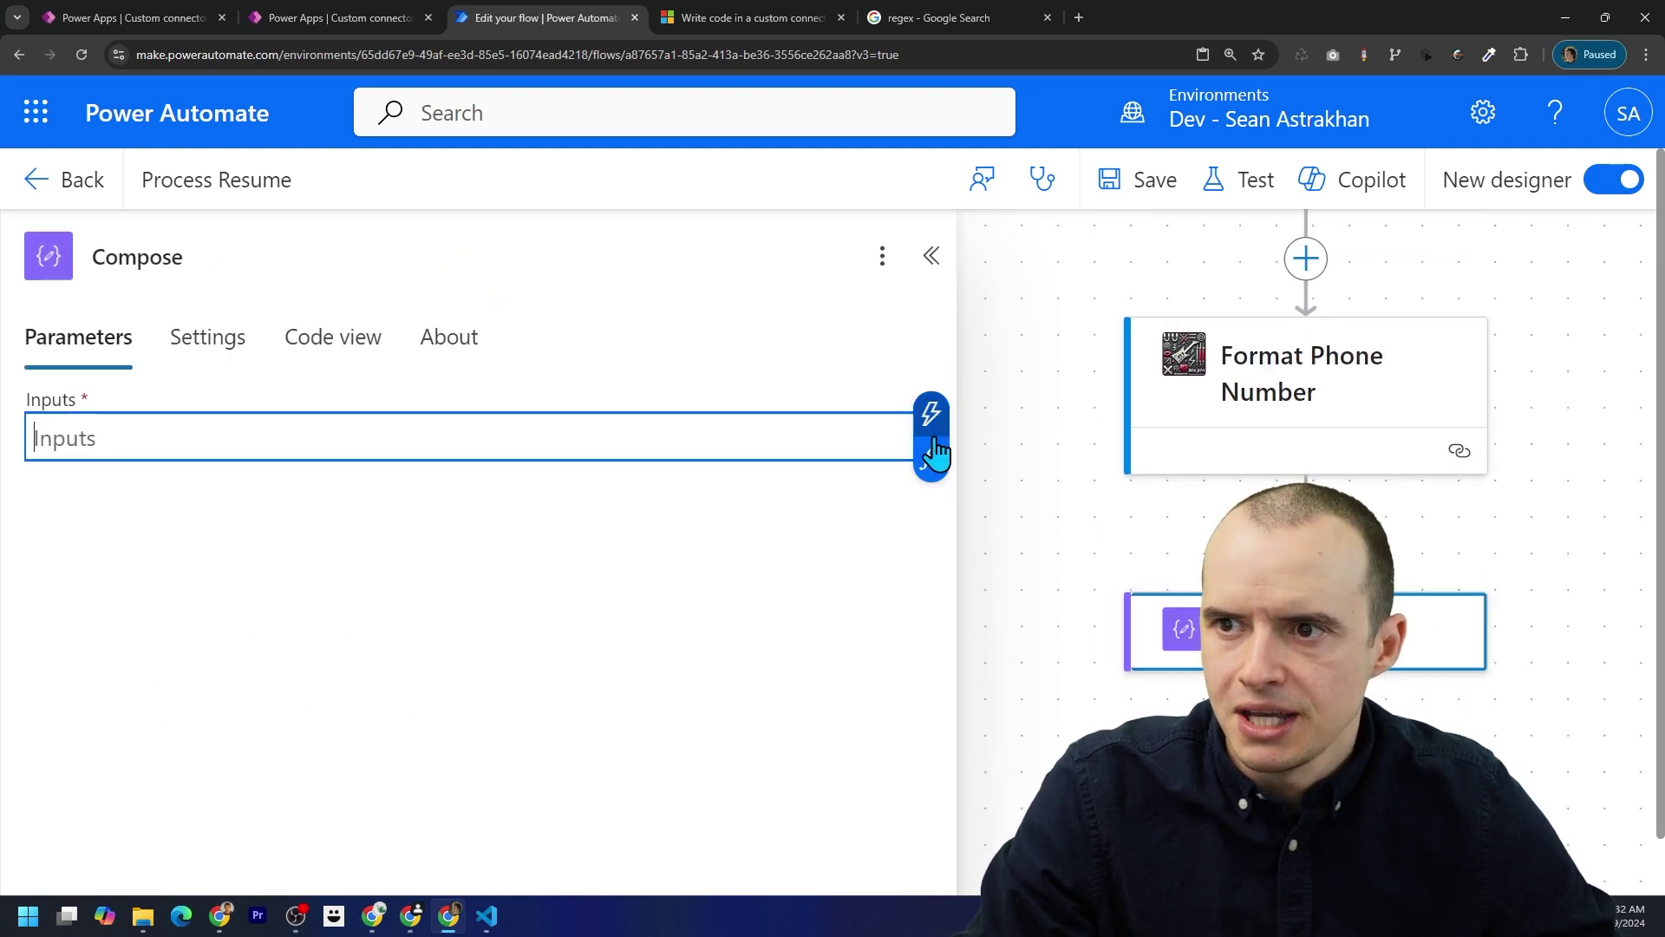
left_click(931, 471)
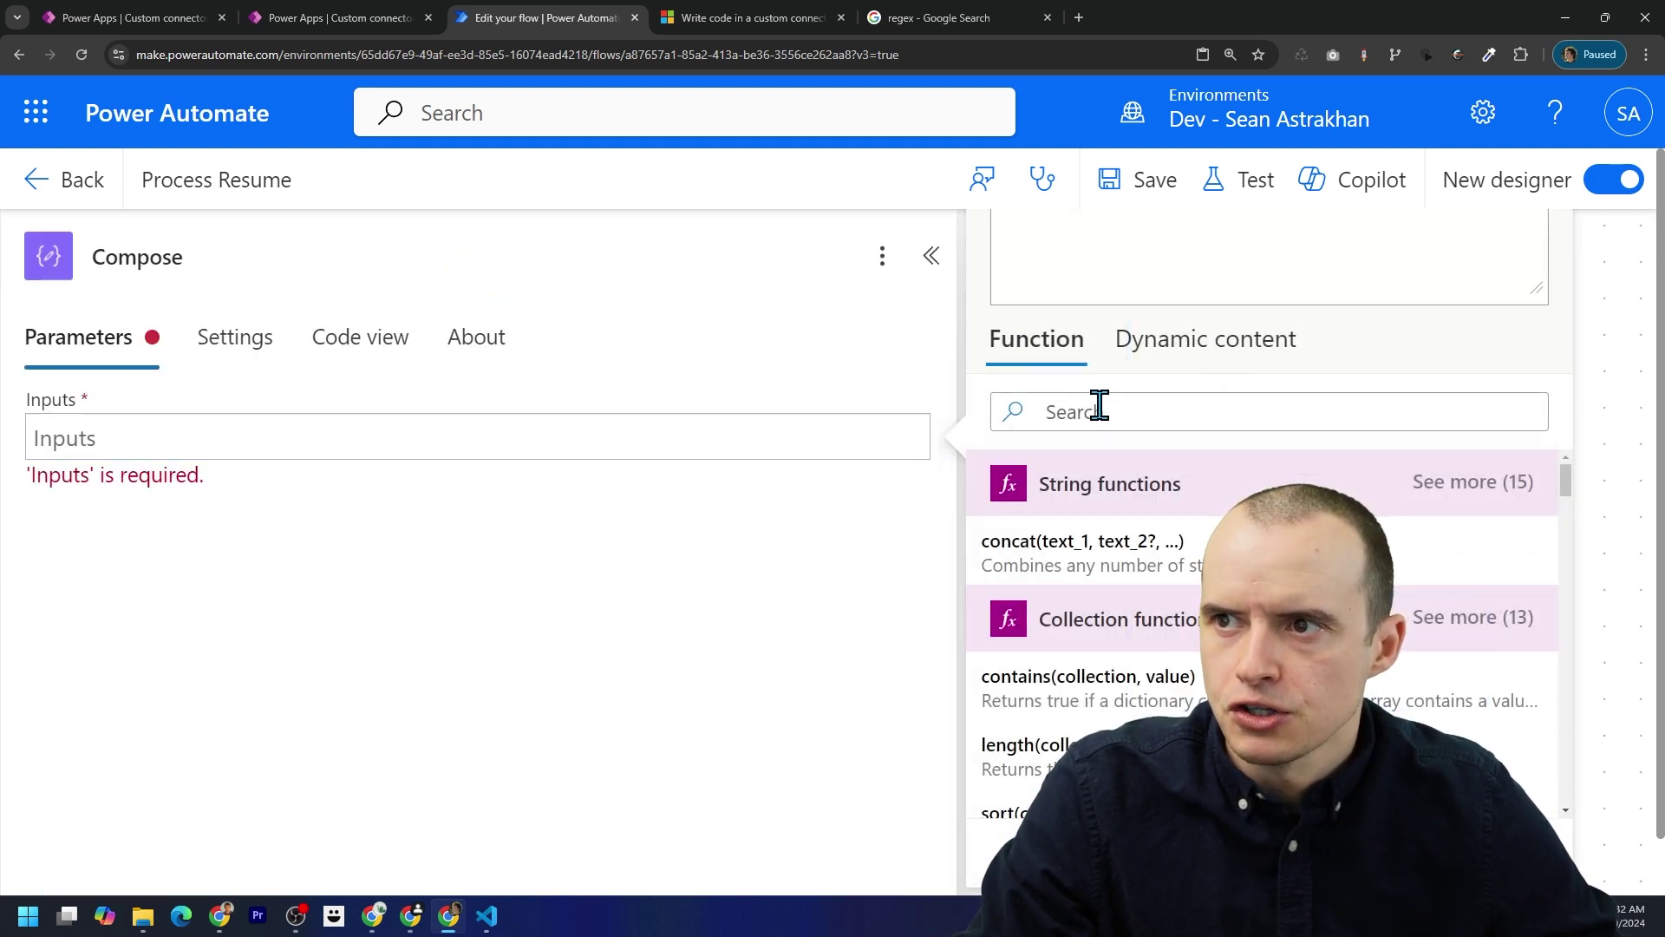
left_click(1158, 356)
key("ctrl+minus")
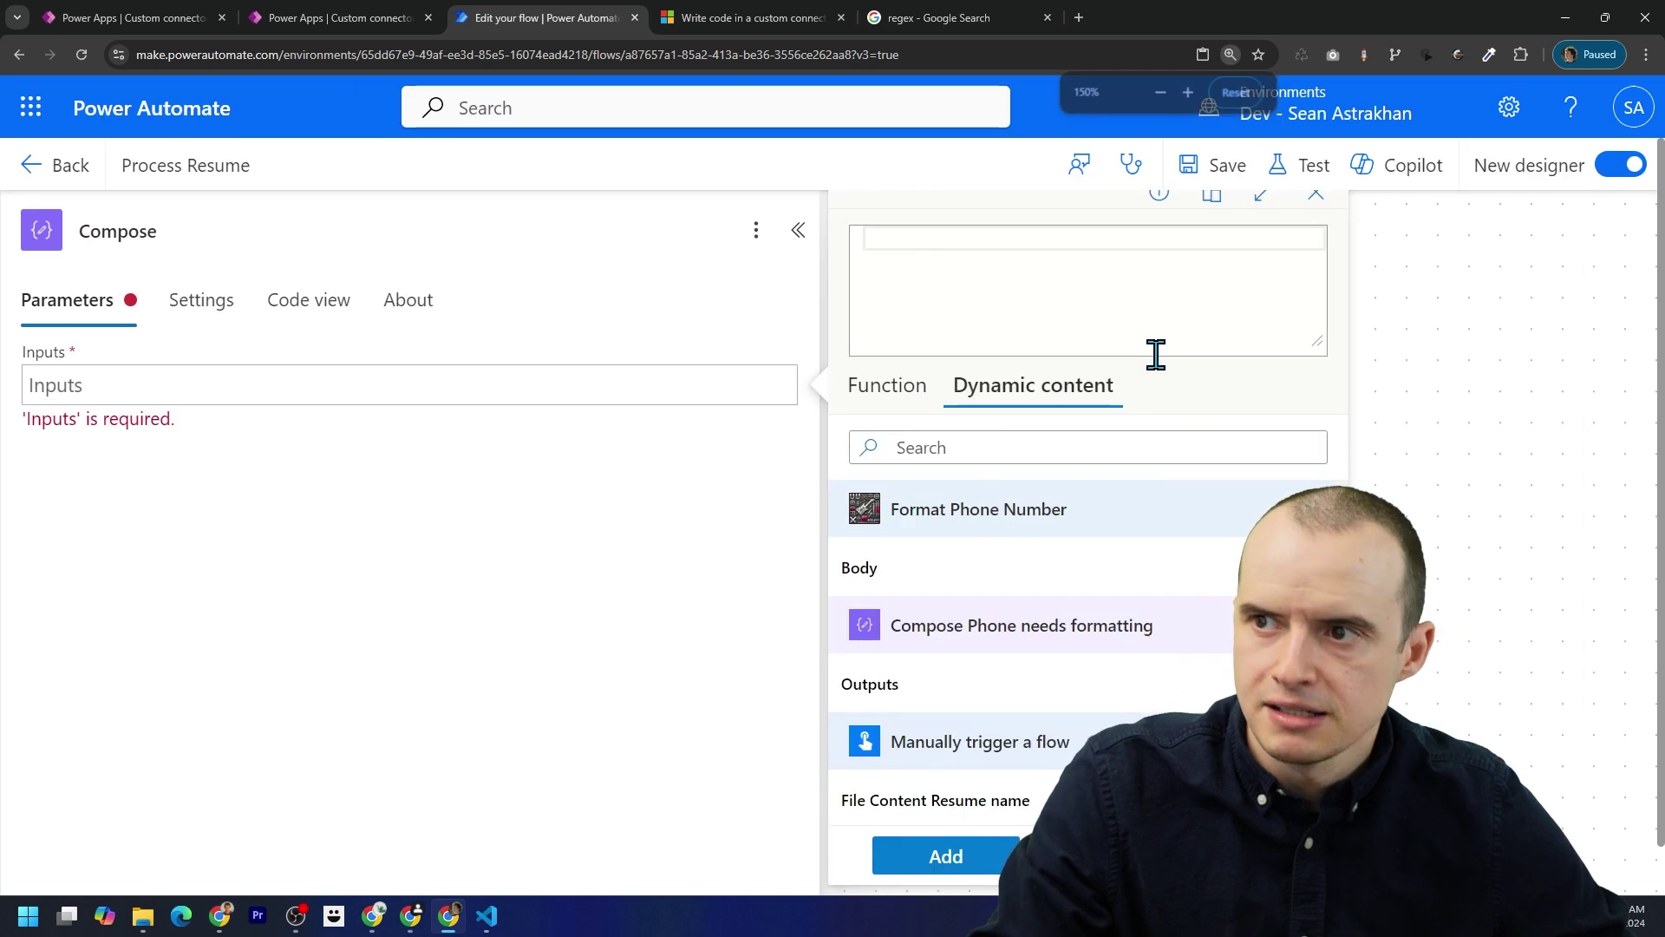
left_click(955, 583)
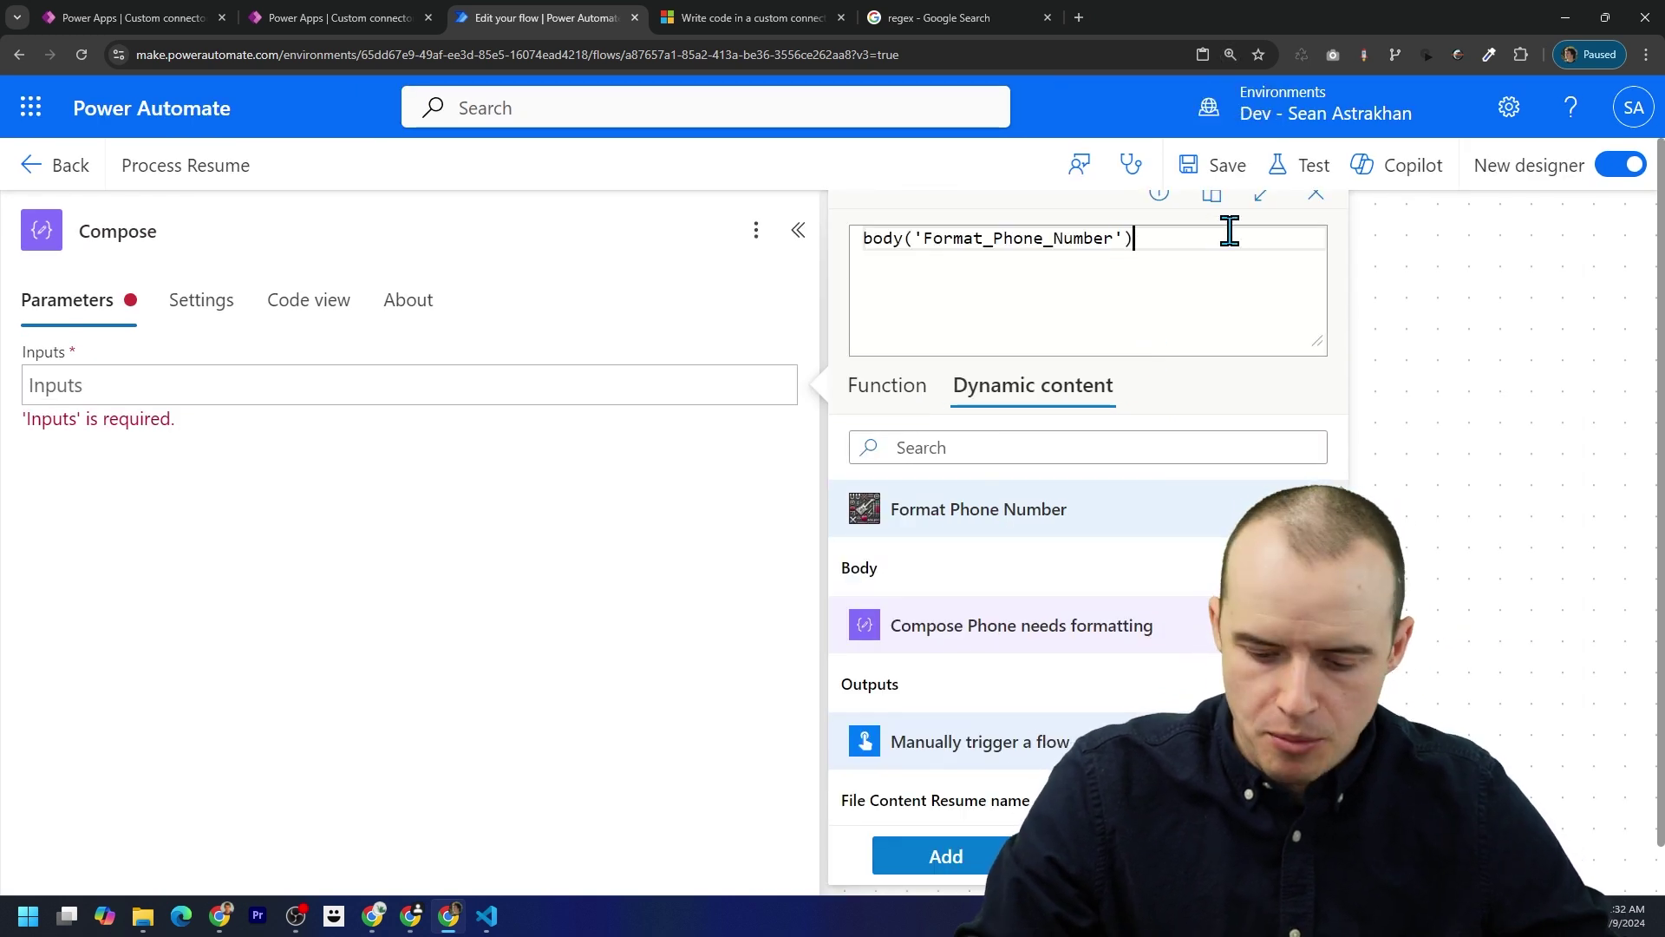
type("['")
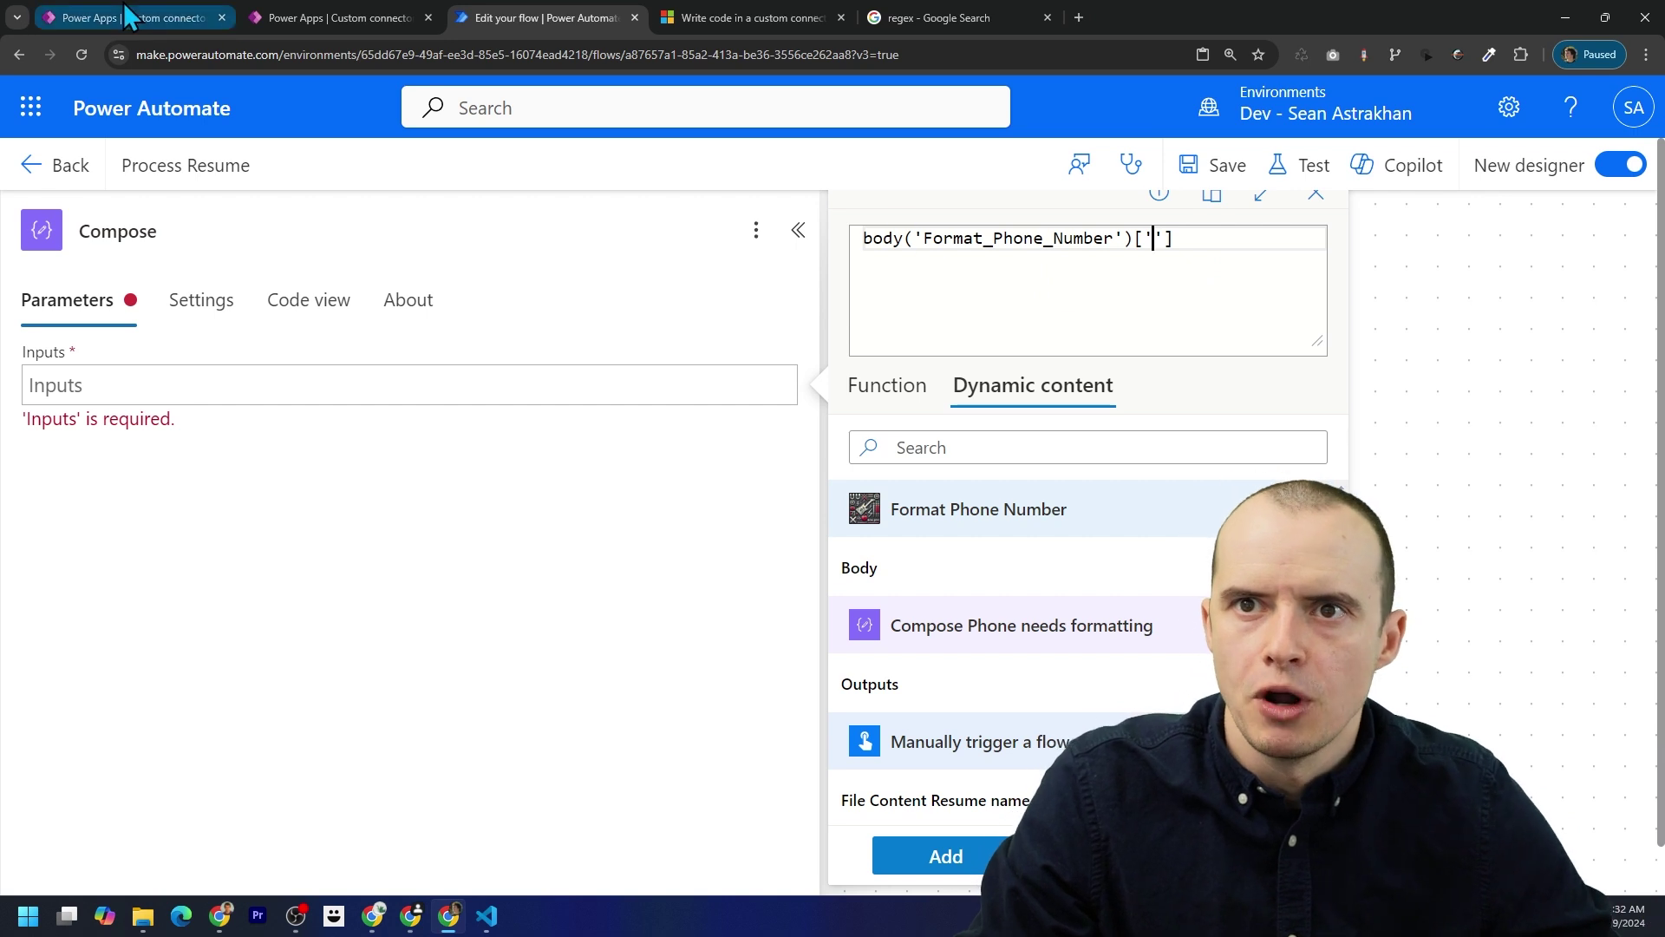
Step: Complete the expression with the formattedPhoneNumber property, add it, and save the flow
left_click(152, 17)
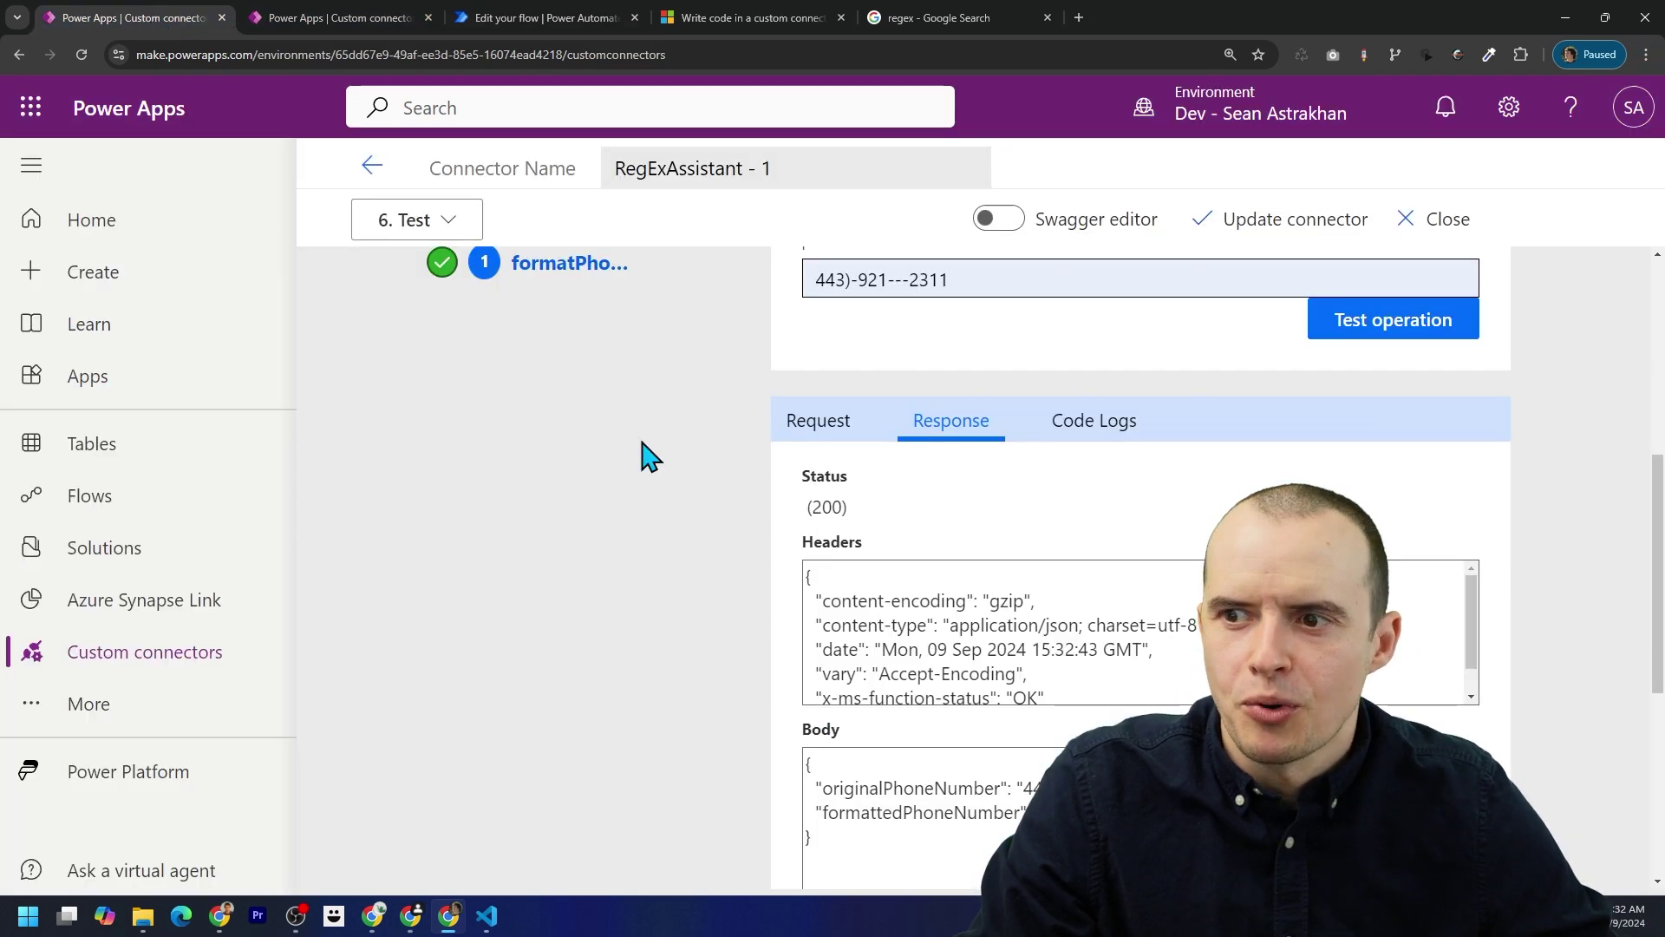
scroll(830, 621, "down", 2)
double_click(902, 633)
key("ctrl+c")
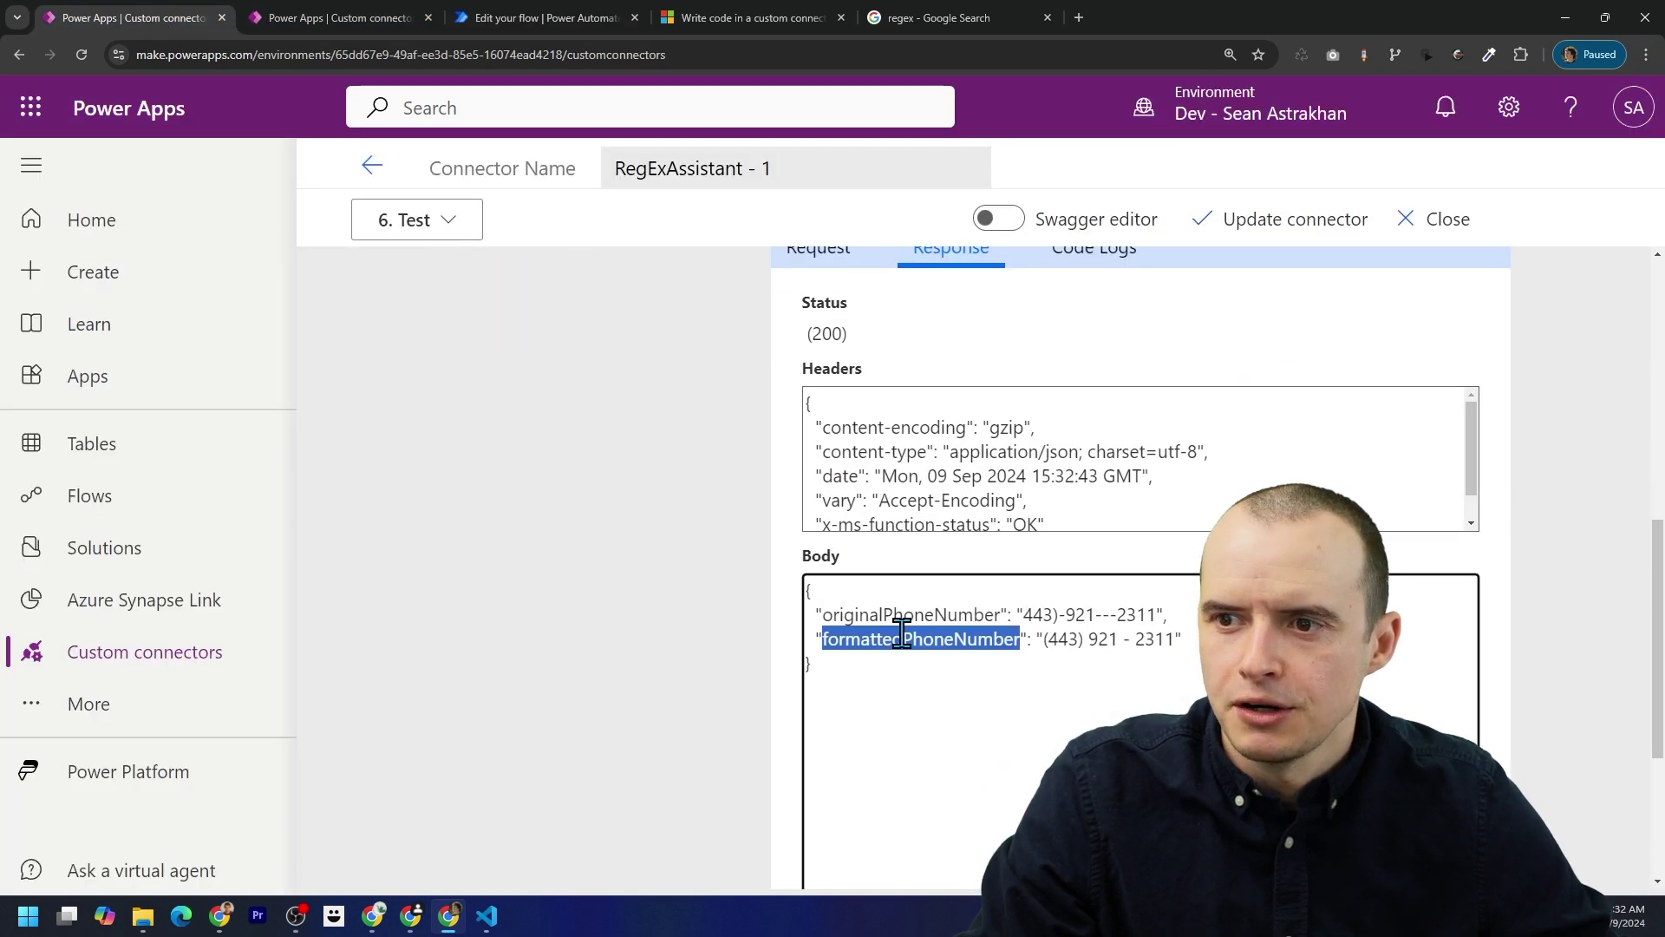
left_click(560, 17)
key("ctrl+v")
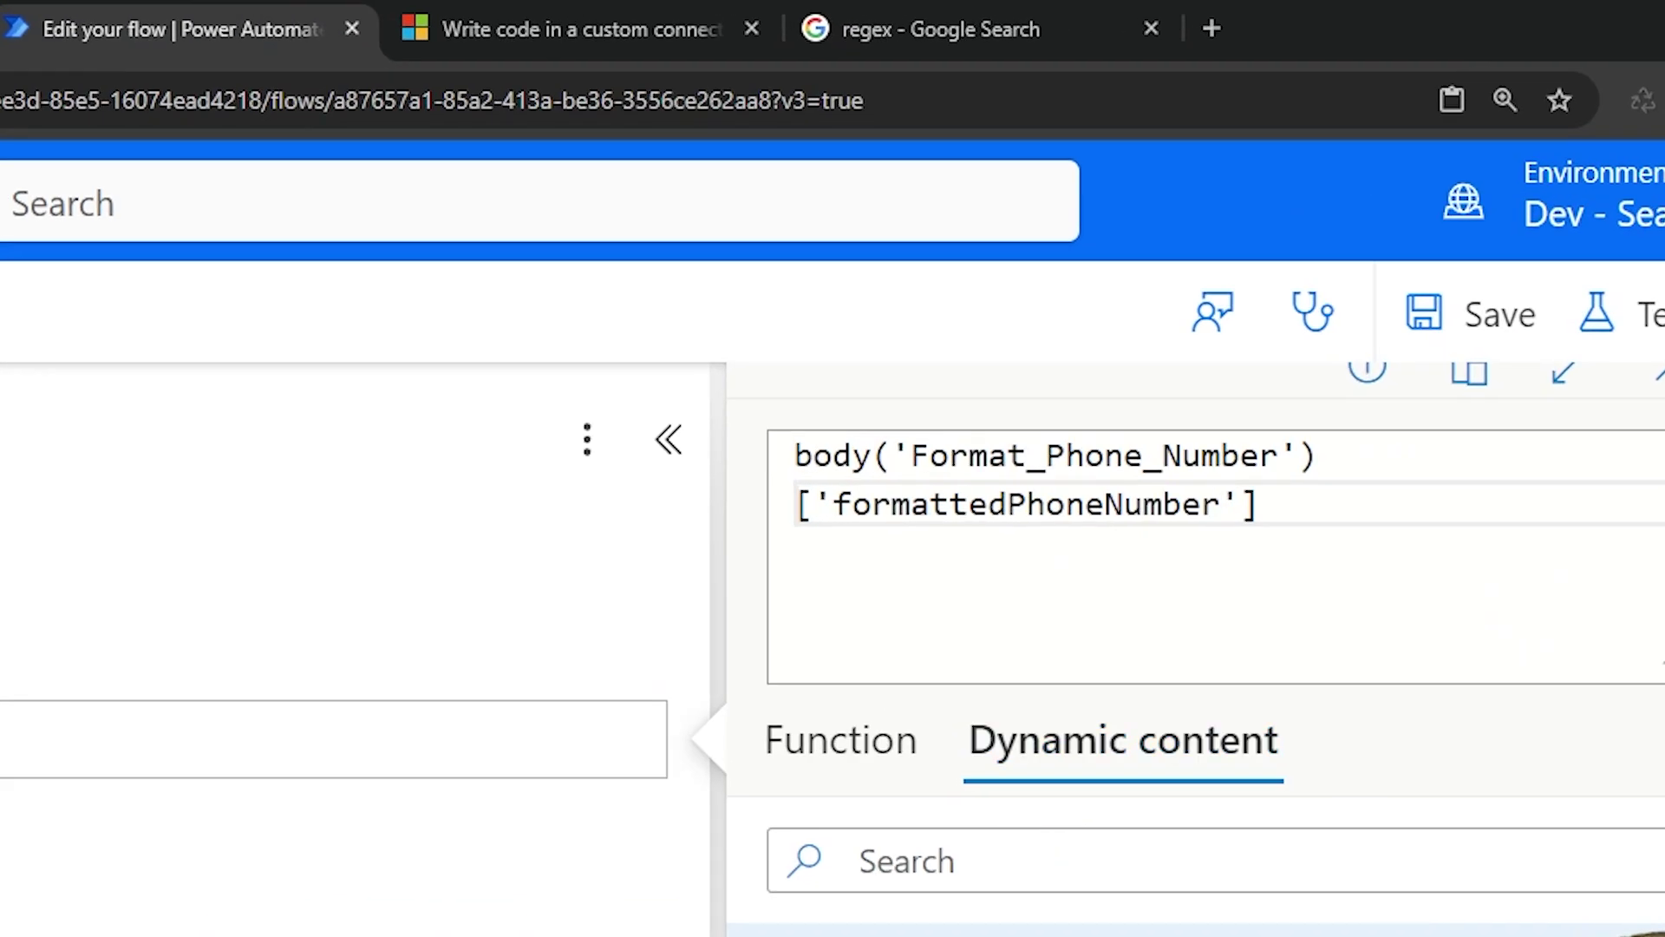
left_click(704, 679)
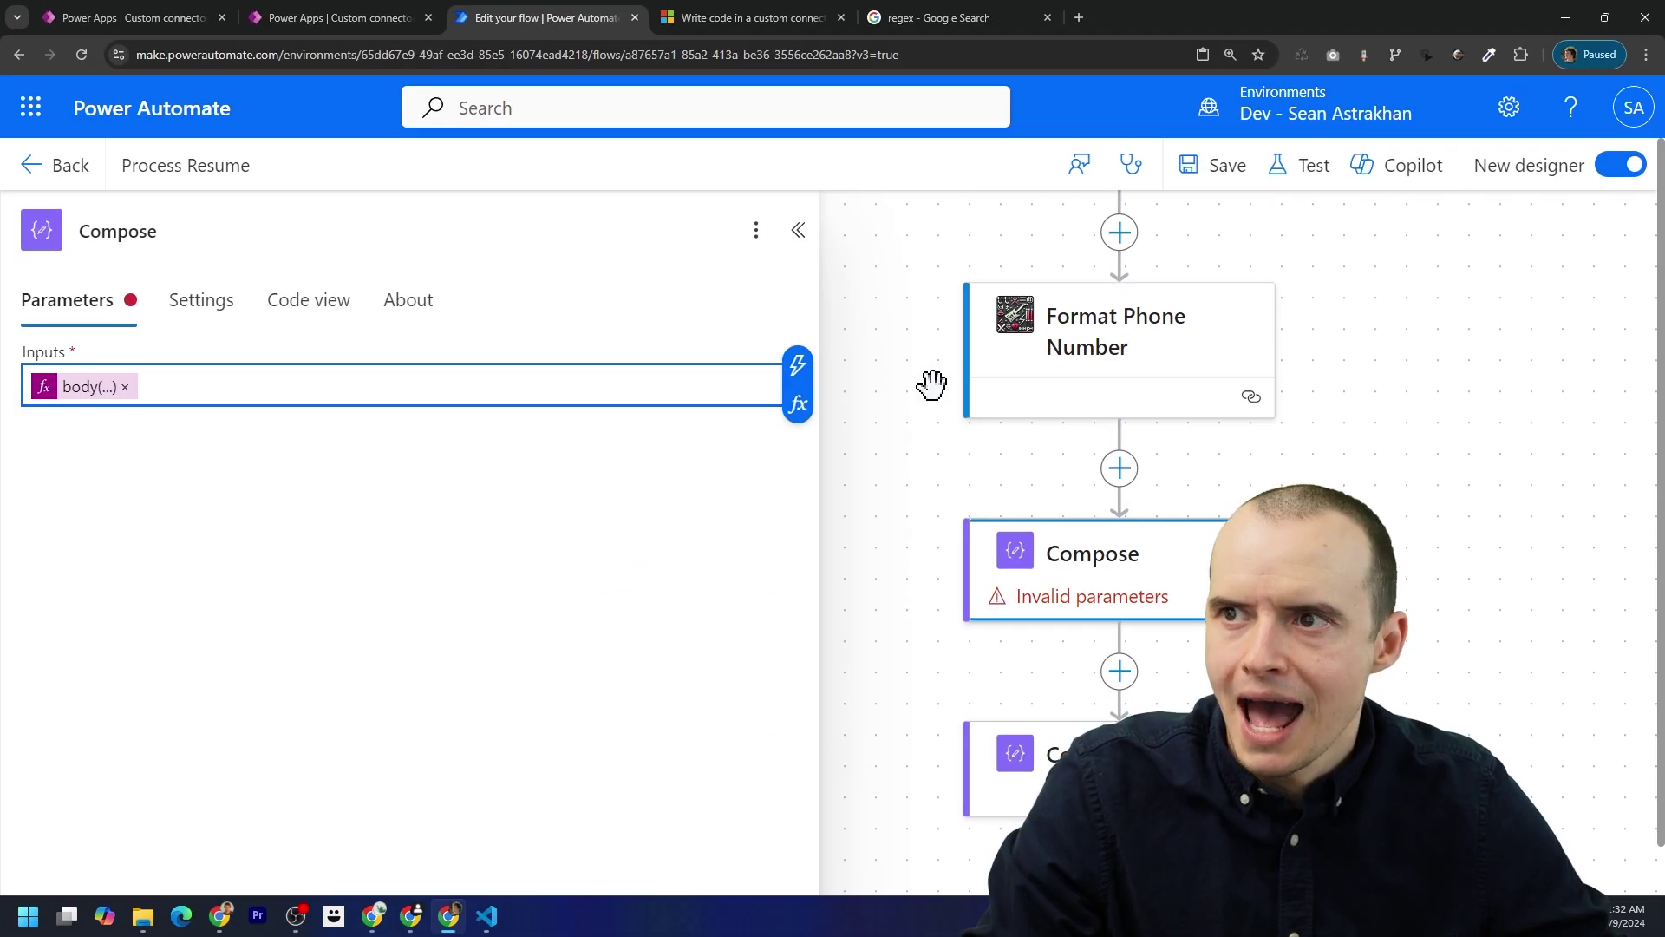
left_click(1222, 168)
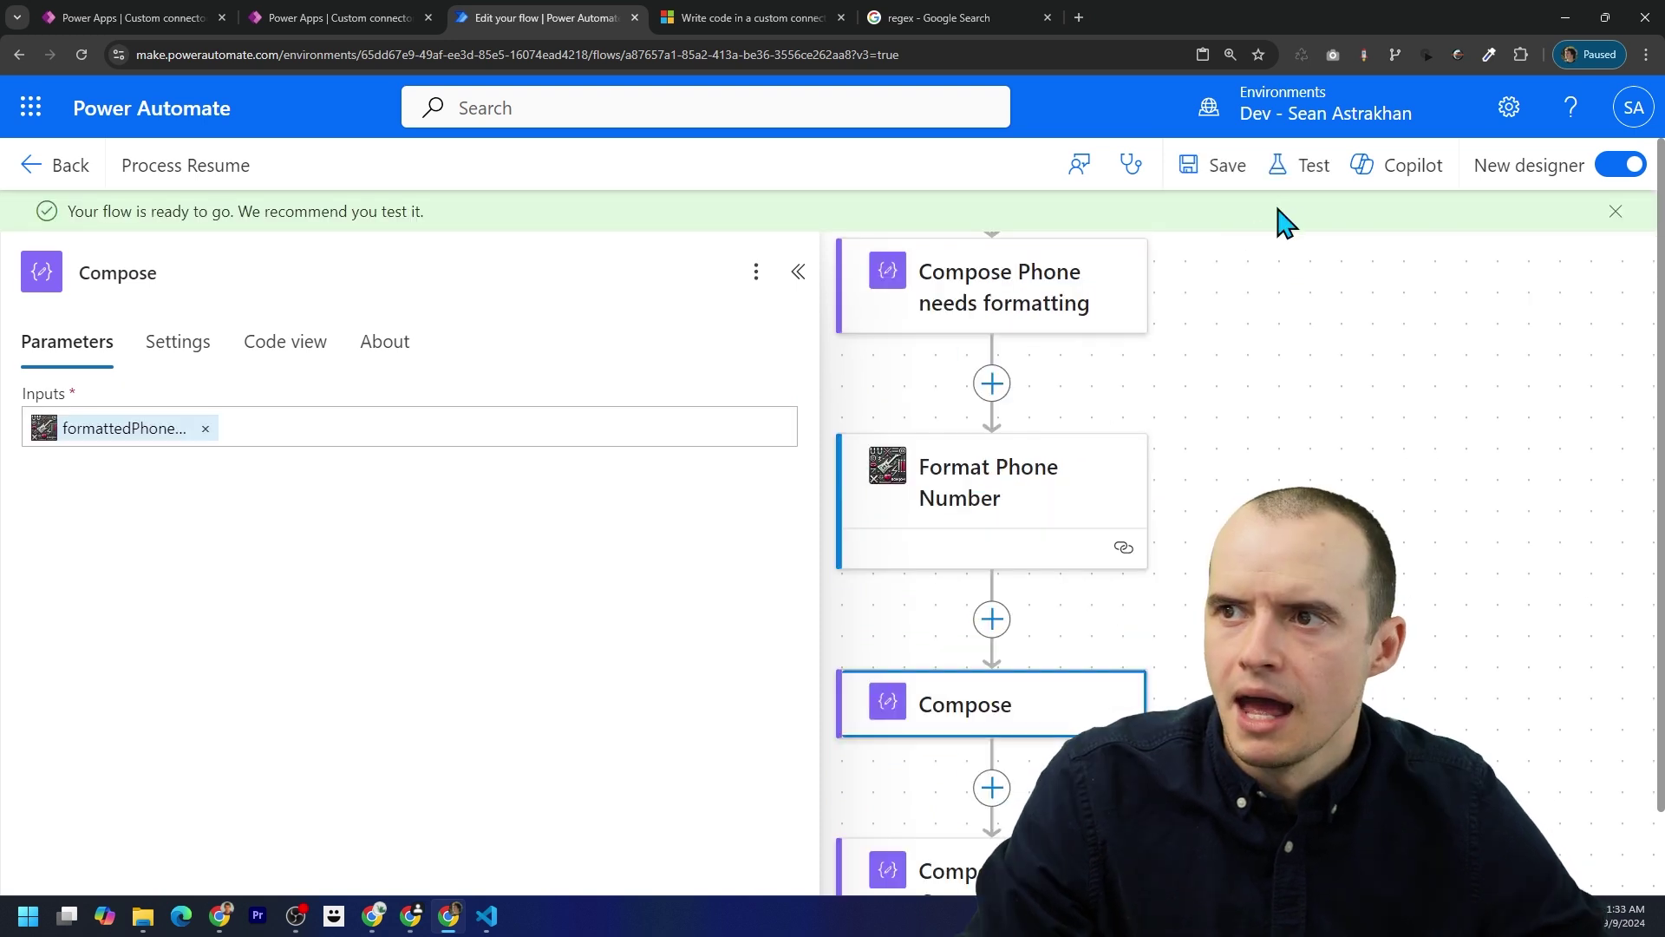
Step: Test-run the flow and inspect the Format Phone Number and Compose run outputs
left_click(1301, 170)
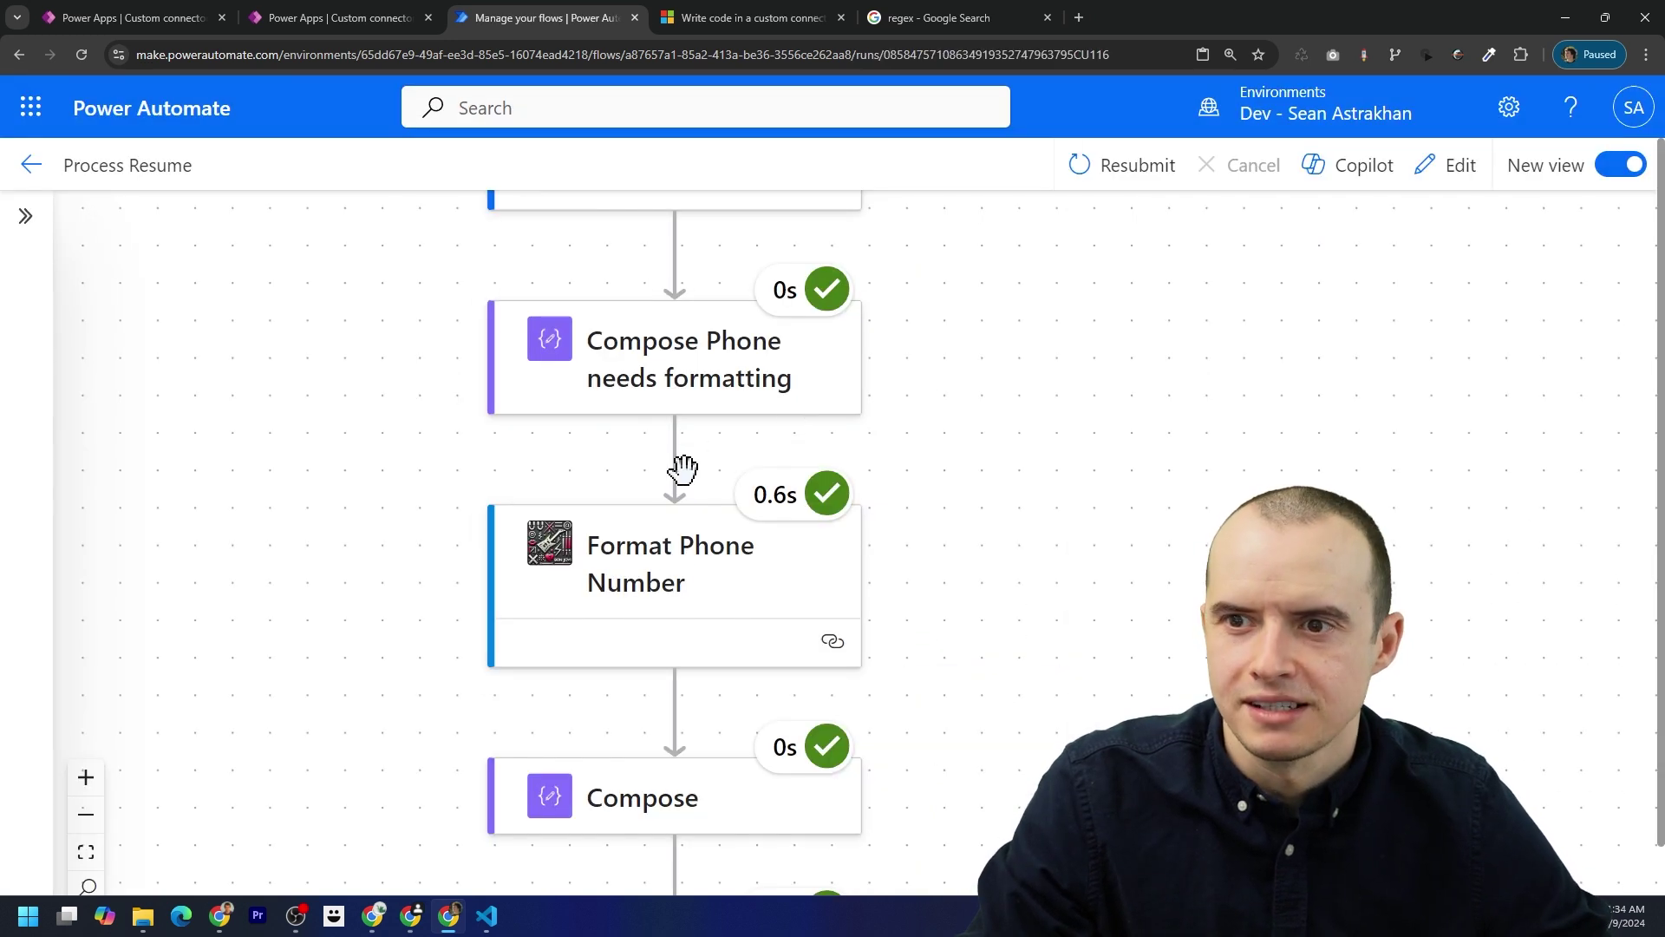
left_click(680, 579)
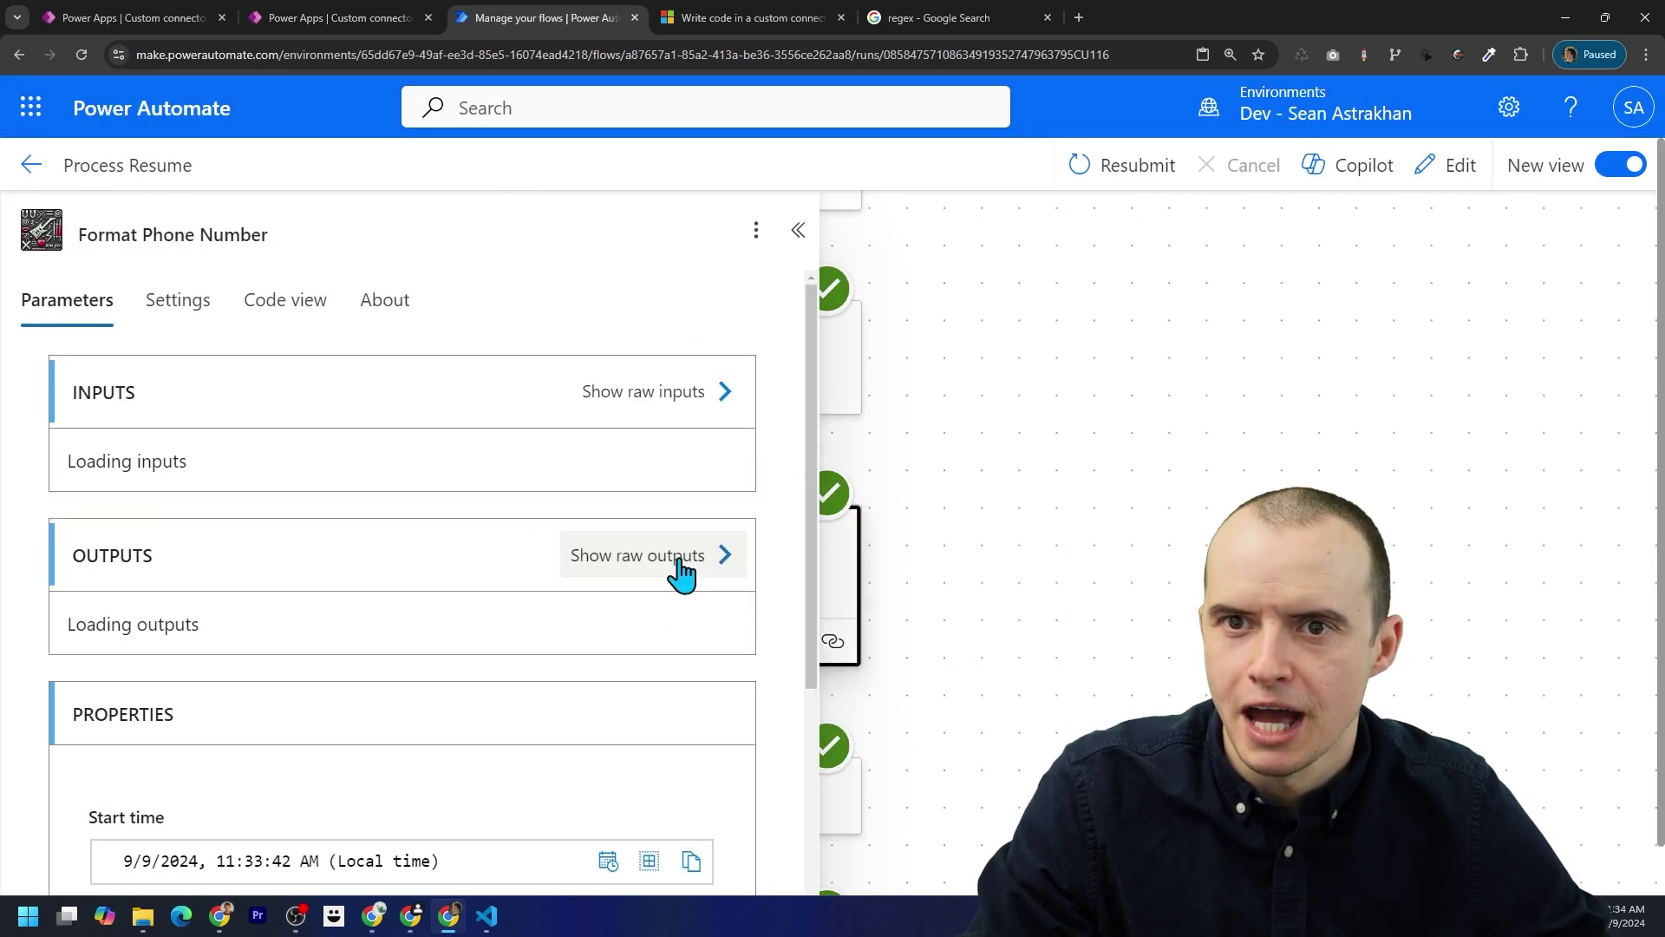
scroll(373, 473, "down", 5)
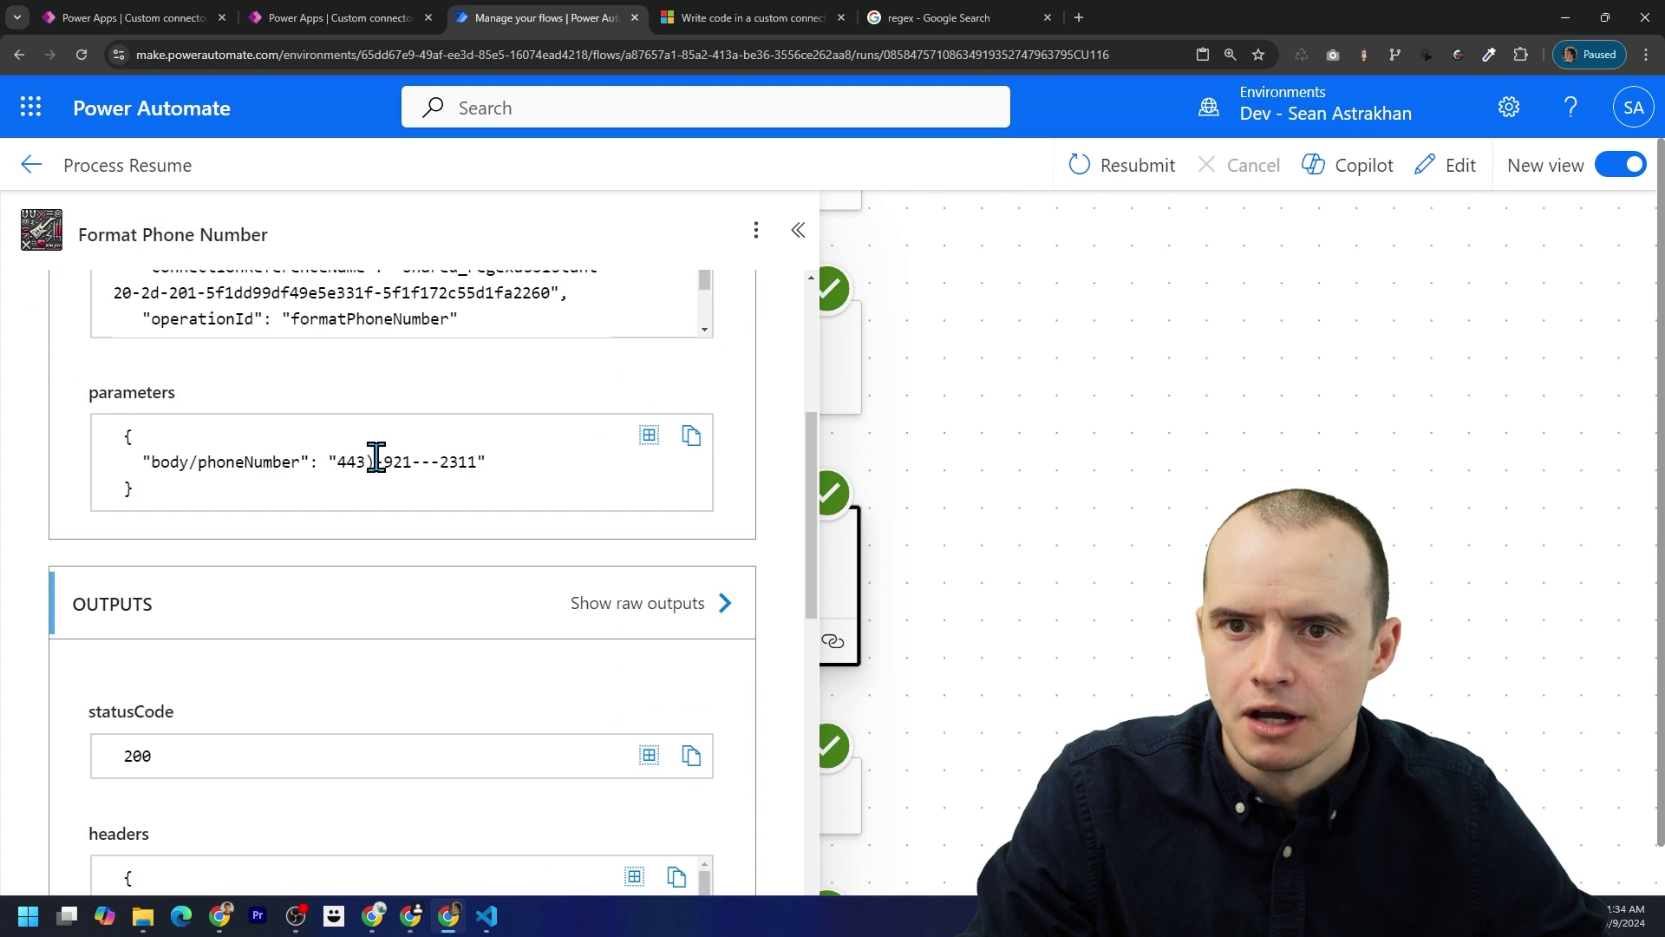
left_click(798, 230)
left_click_drag(974, 657, 988, 347)
left_click(688, 483)
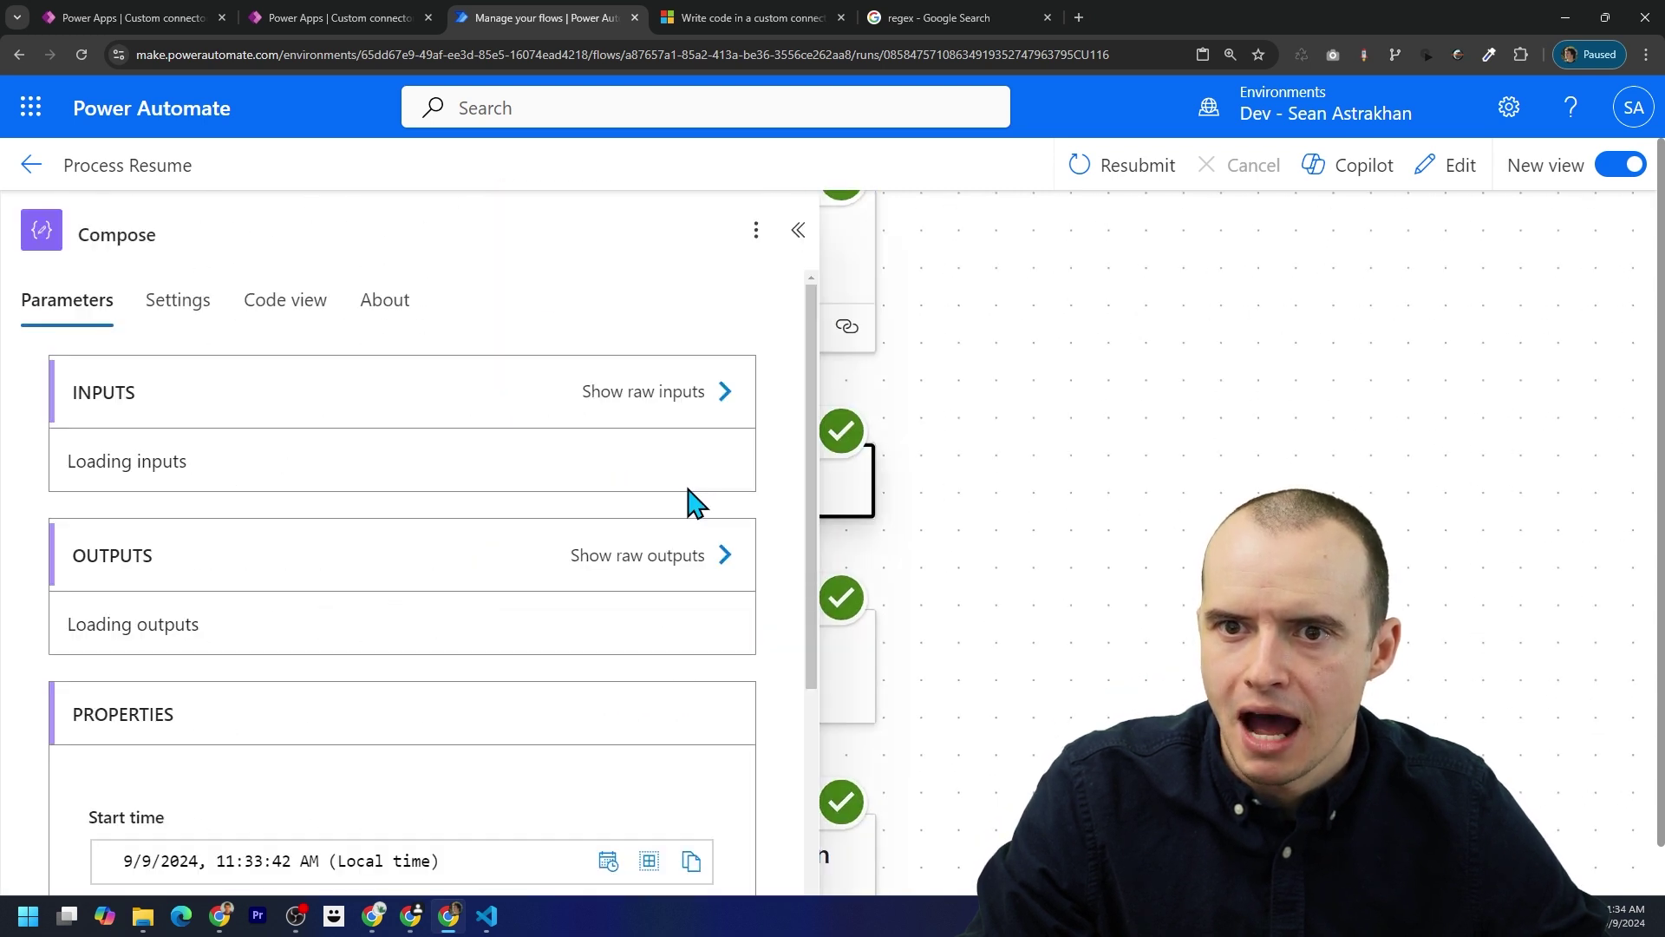
triple_click(284, 549)
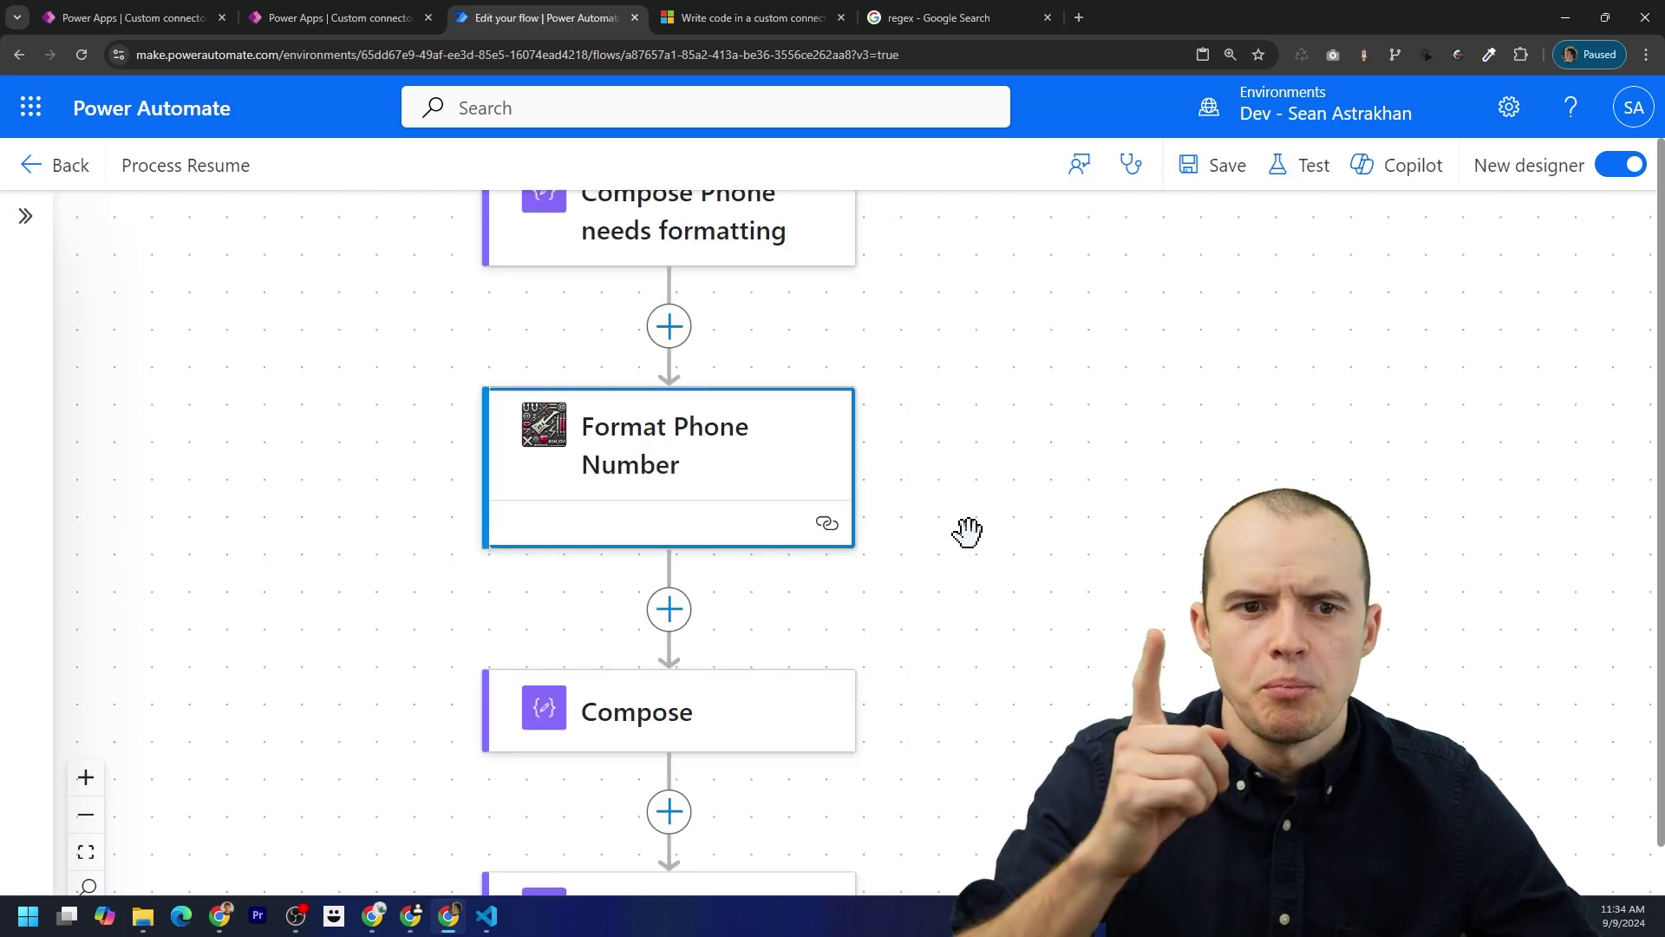
left_click(822, 531)
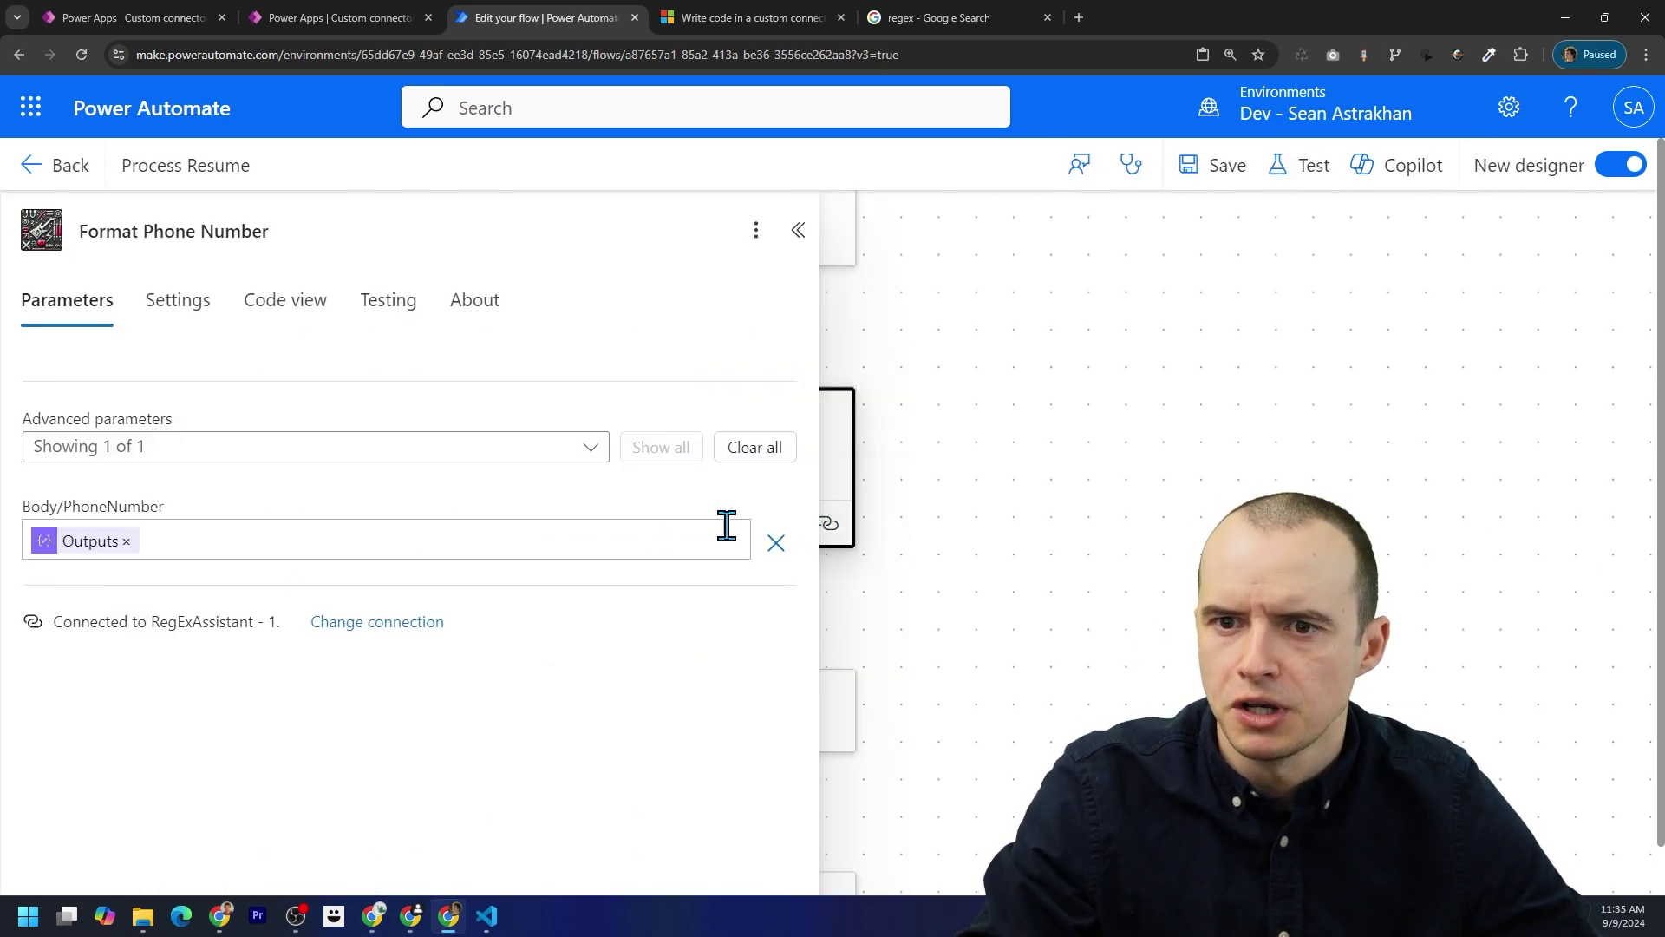
left_click(359, 623)
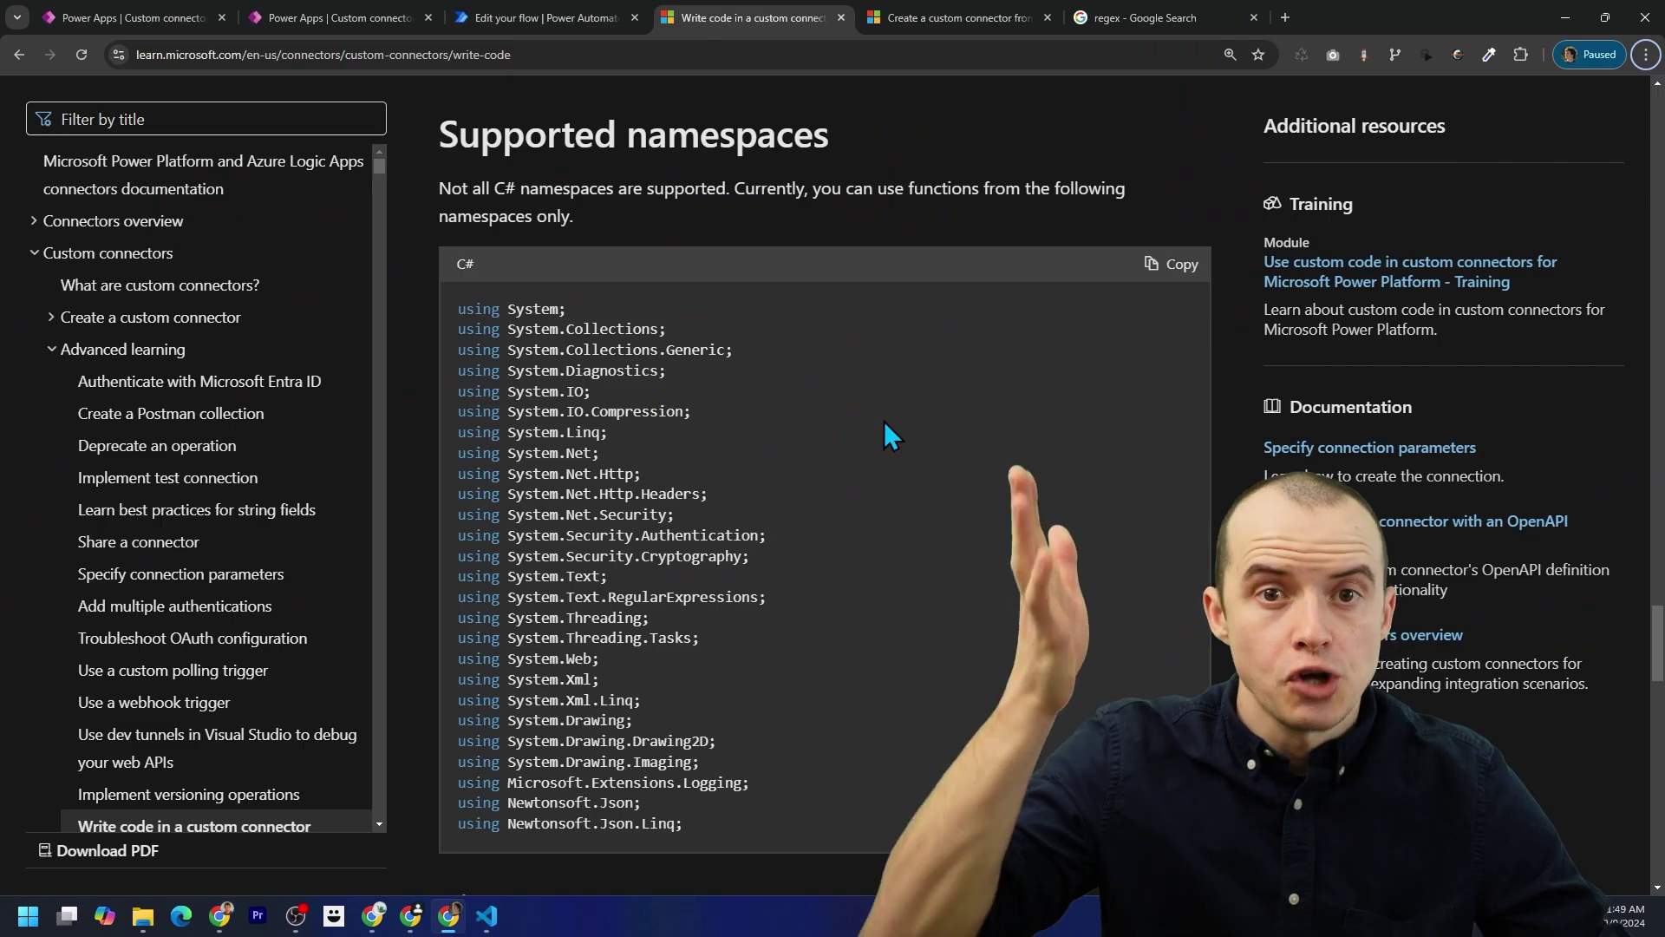
left_click_drag(690, 823, 469, 823)
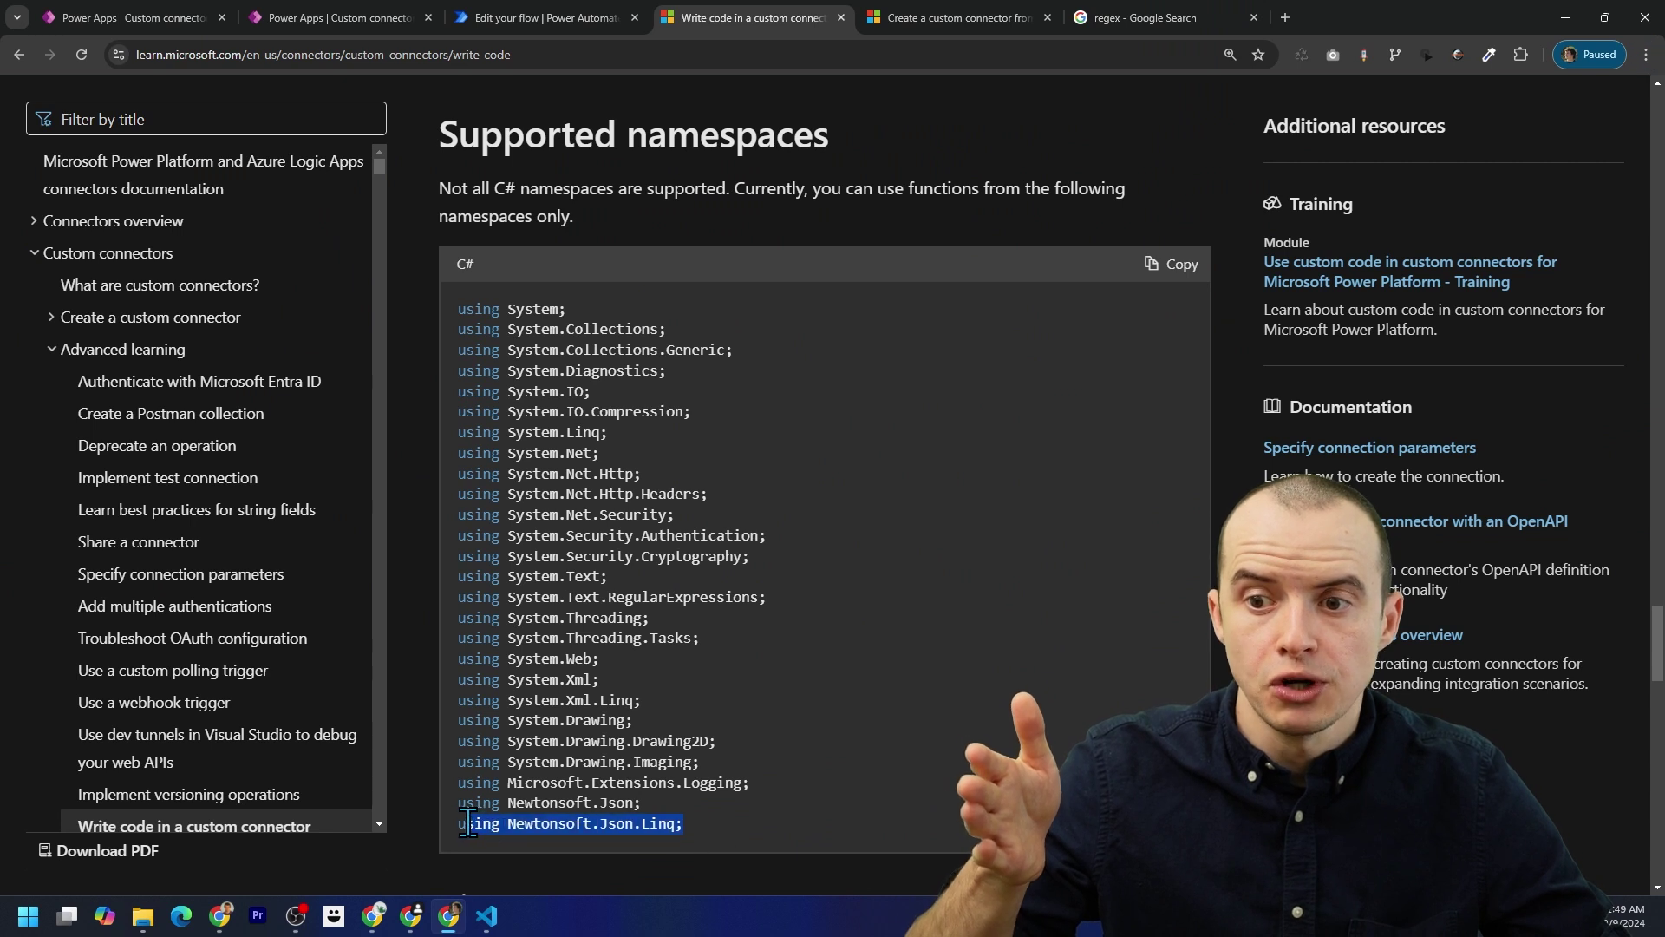
left_click(664, 794)
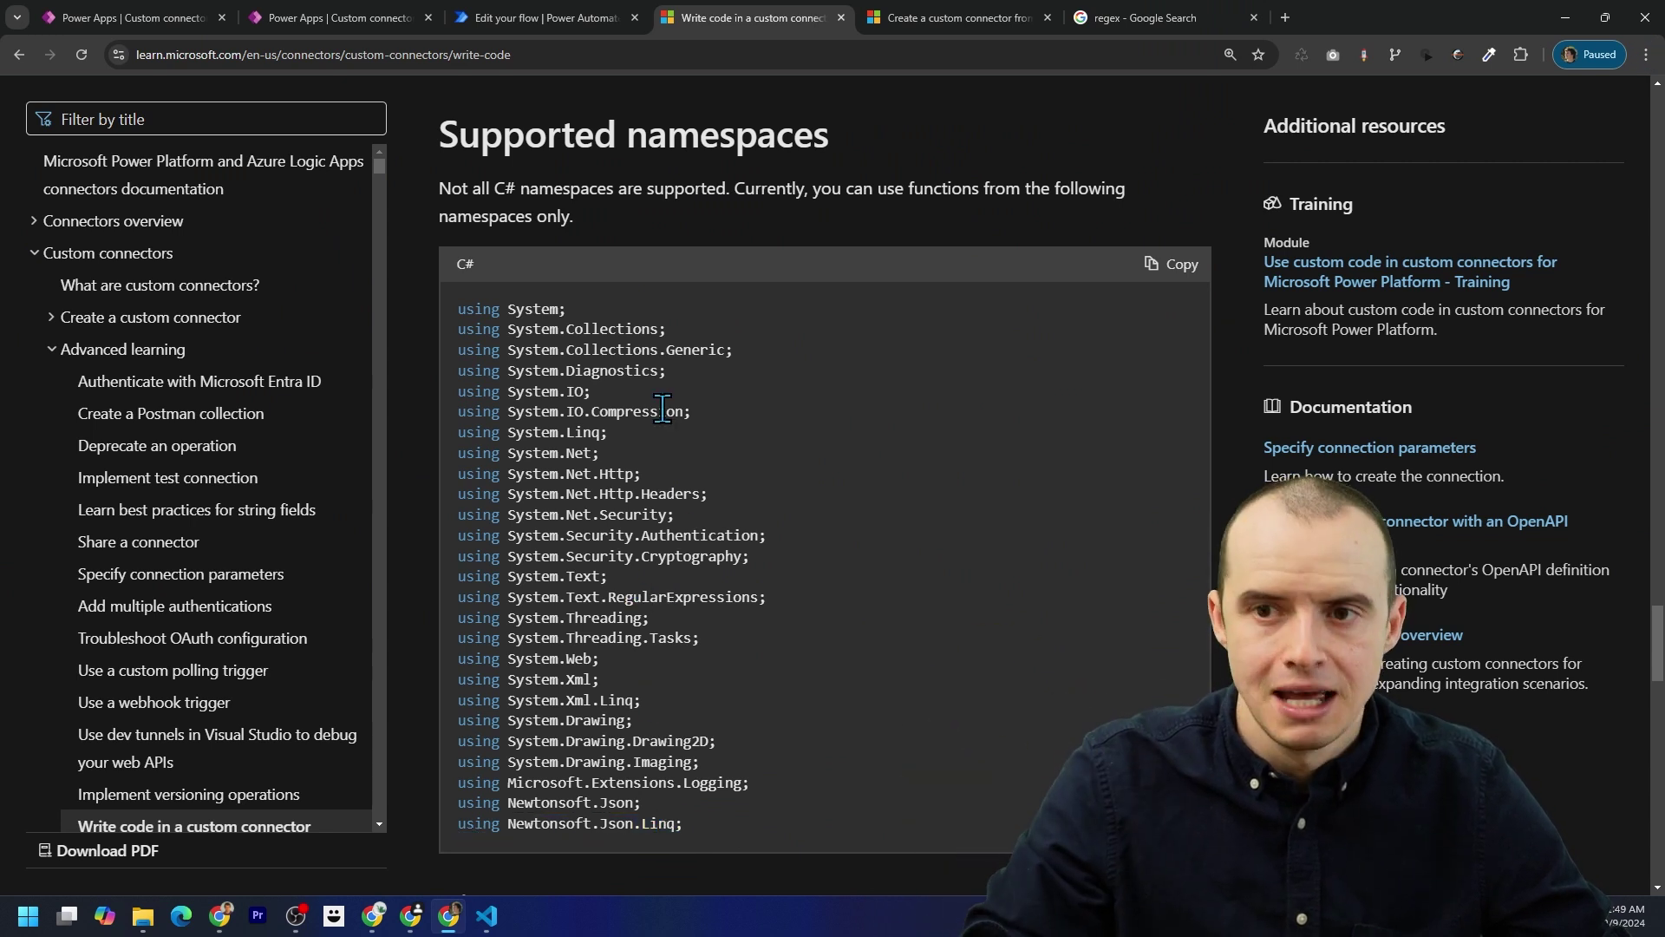
triple_click(594, 430)
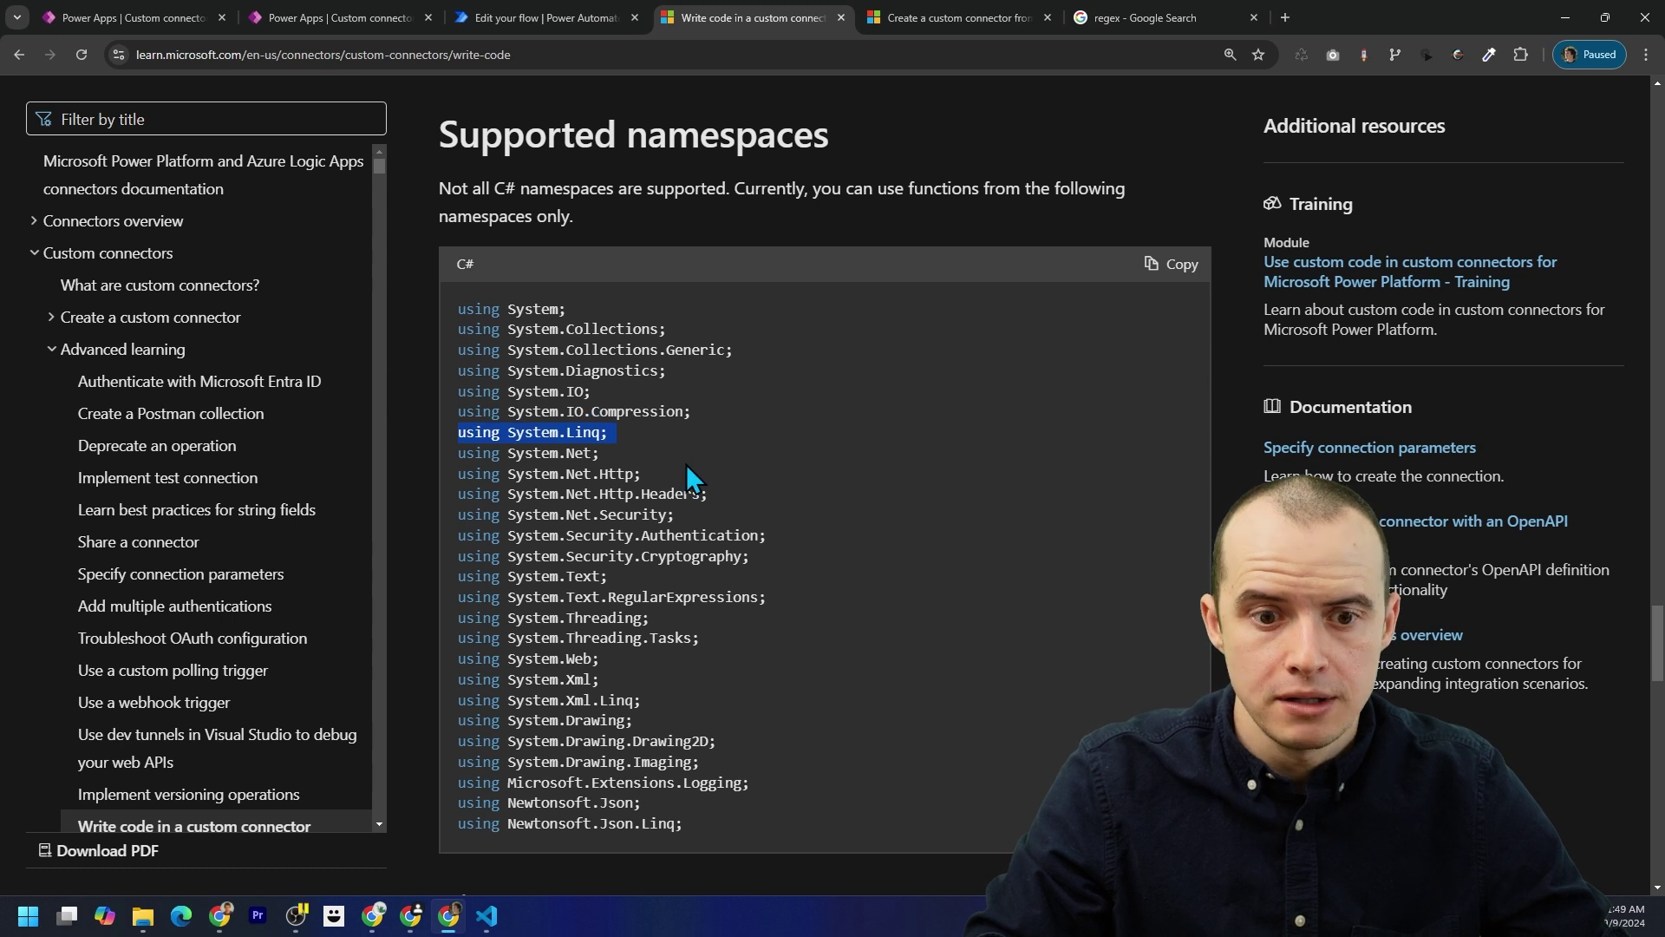
key("alt")
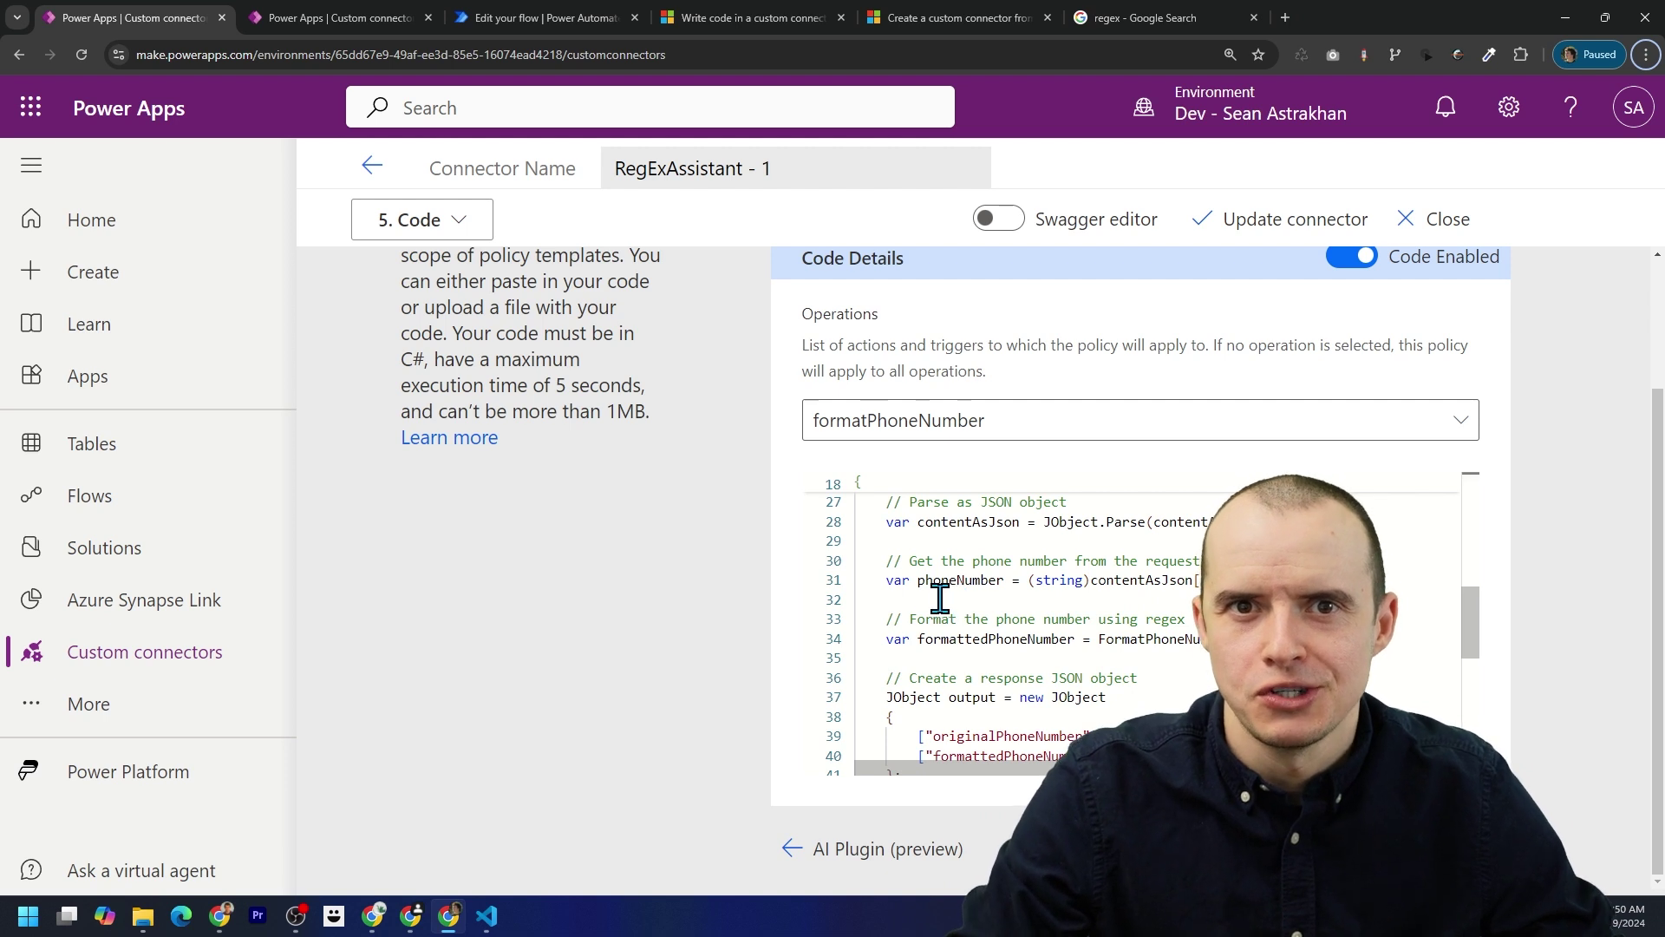
Step: Step over through FormatPhoneNumber and Main until the debugger pauses at line 48 in QueryJson
key("alt+Tab")
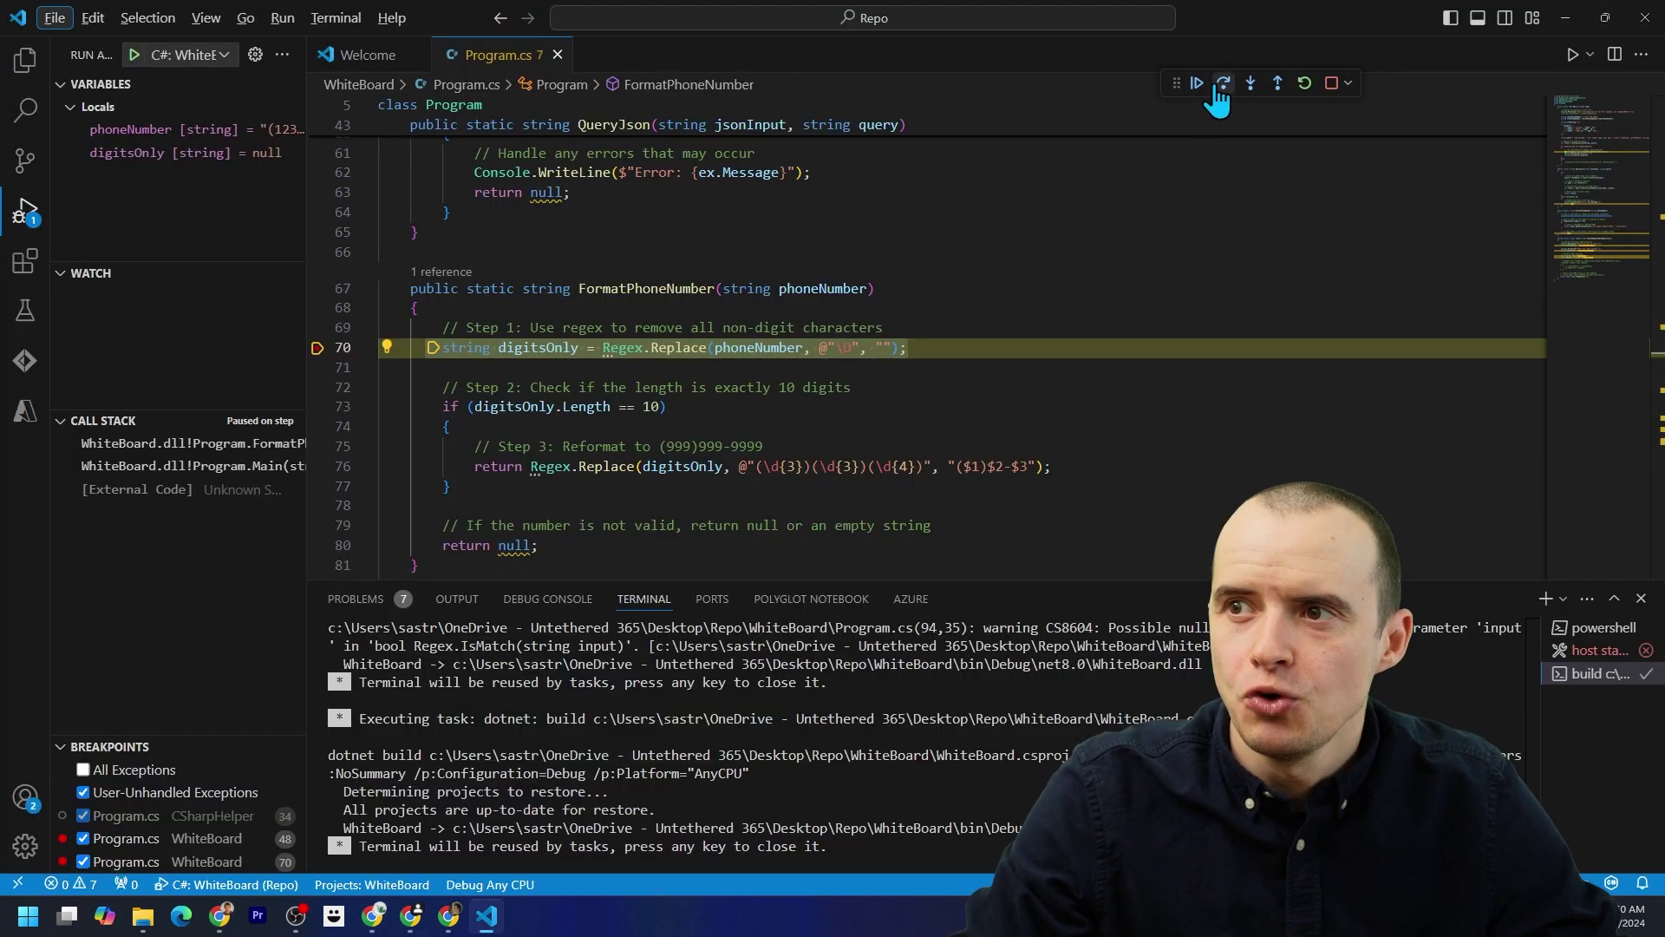
left_click(1224, 82)
left_click(1224, 82)
left_click(1224, 82)
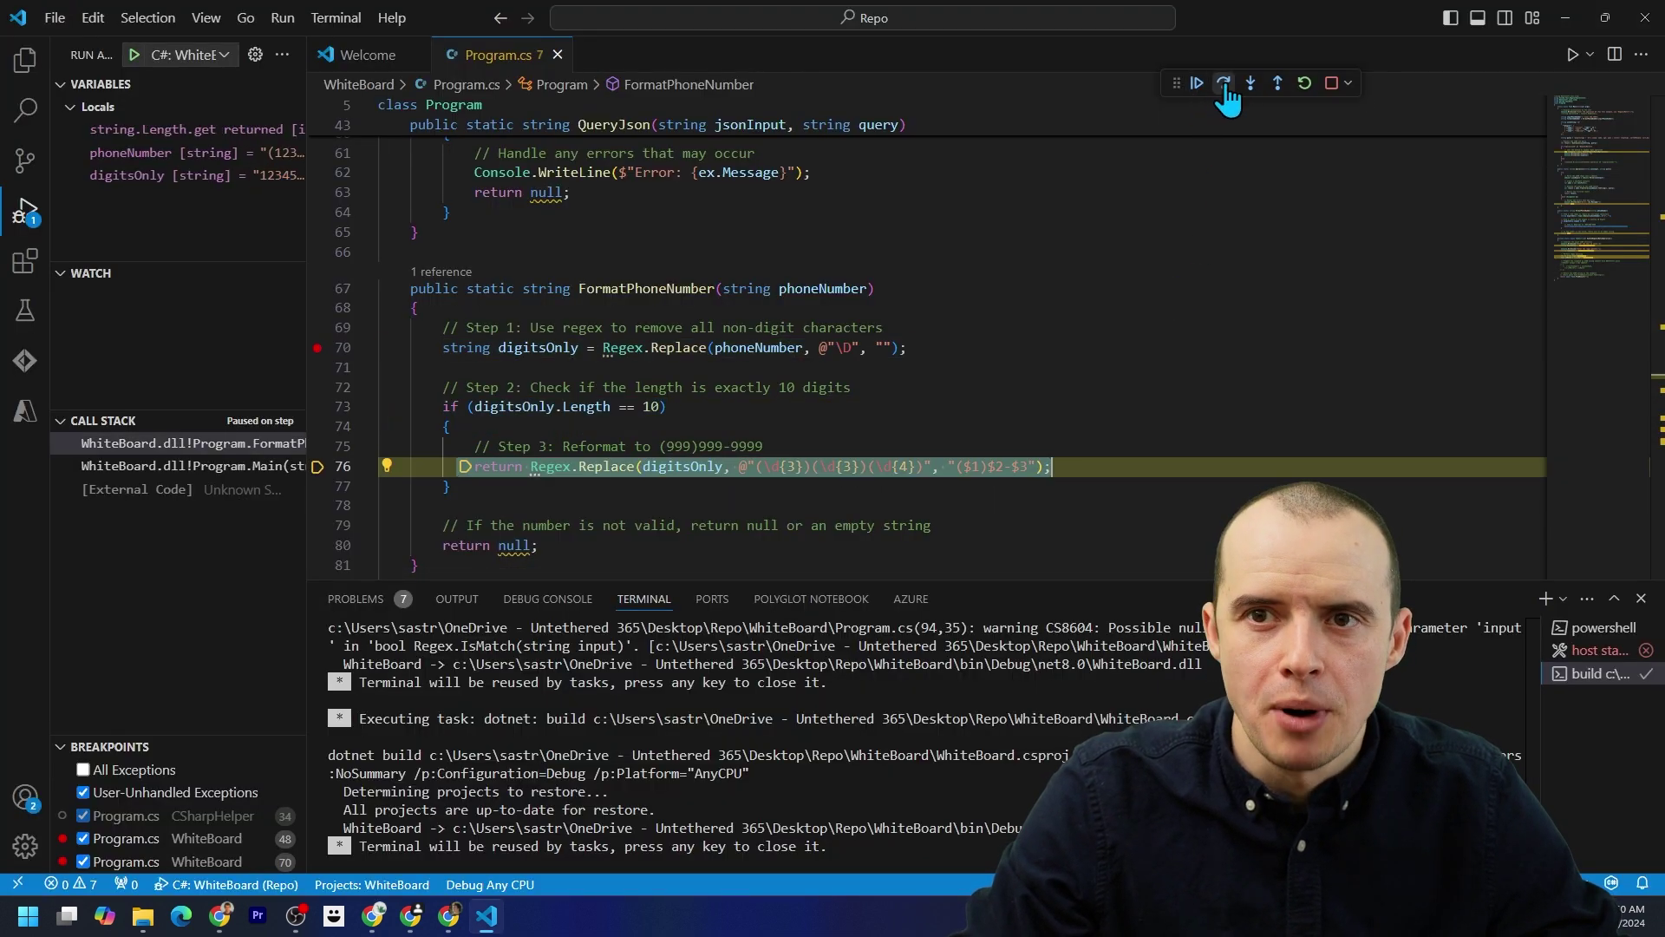
left_click(1224, 83)
left_click(1223, 82)
left_click(1223, 82)
left_click(1224, 82)
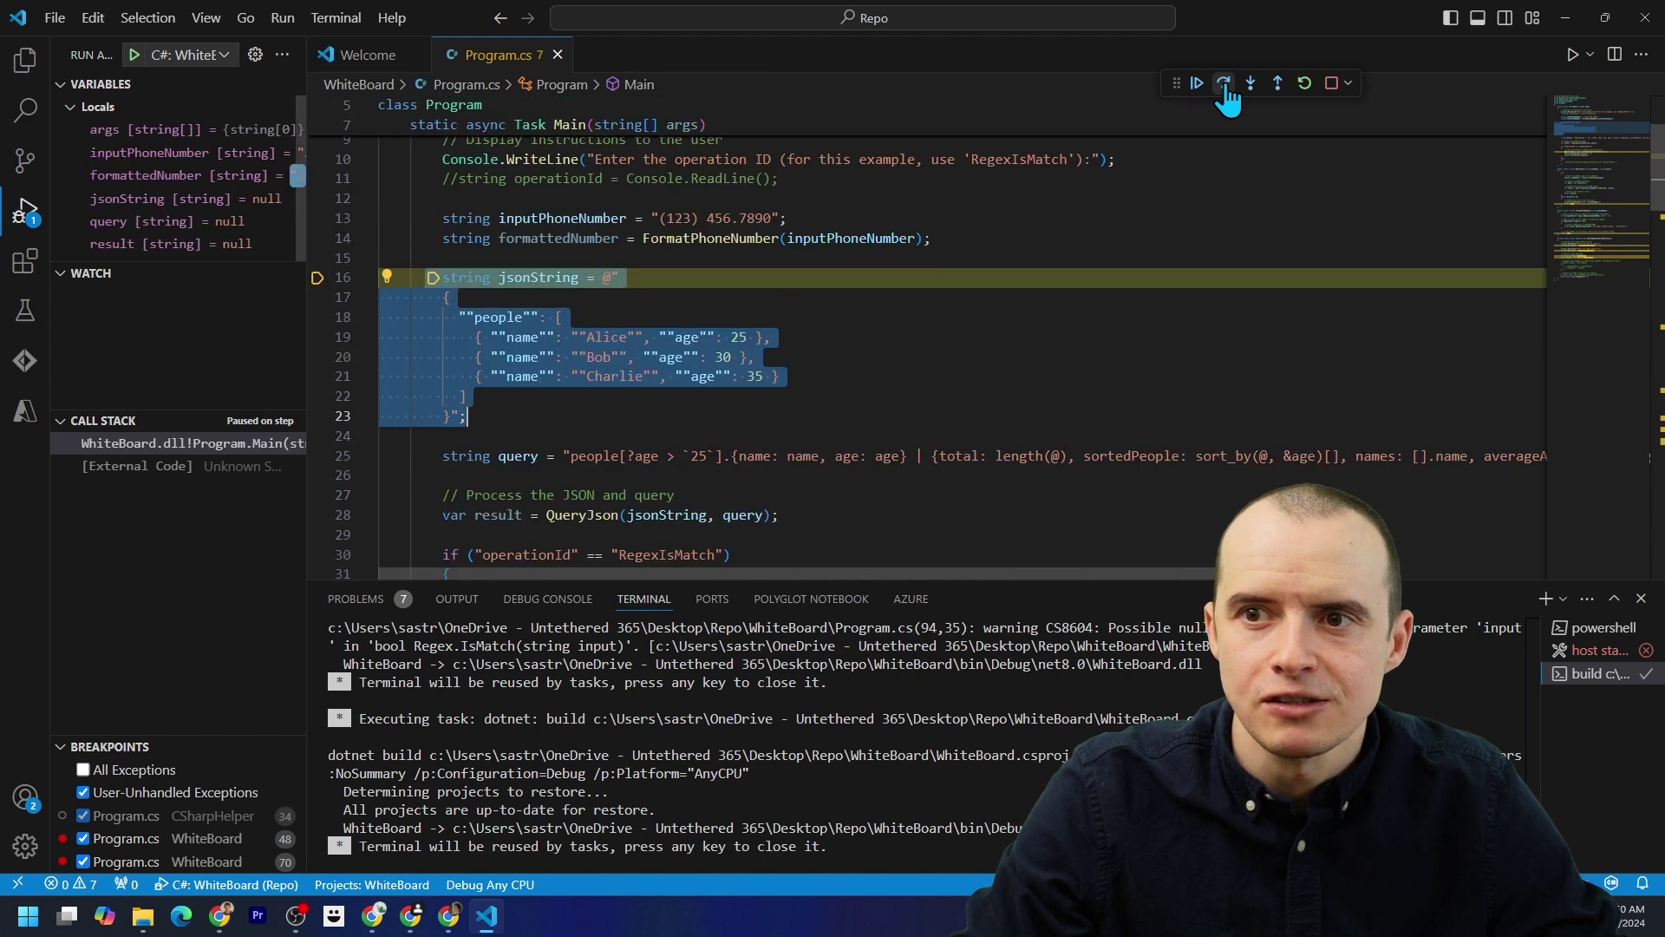
left_click(1224, 82)
left_click(1224, 83)
left_click(1224, 82)
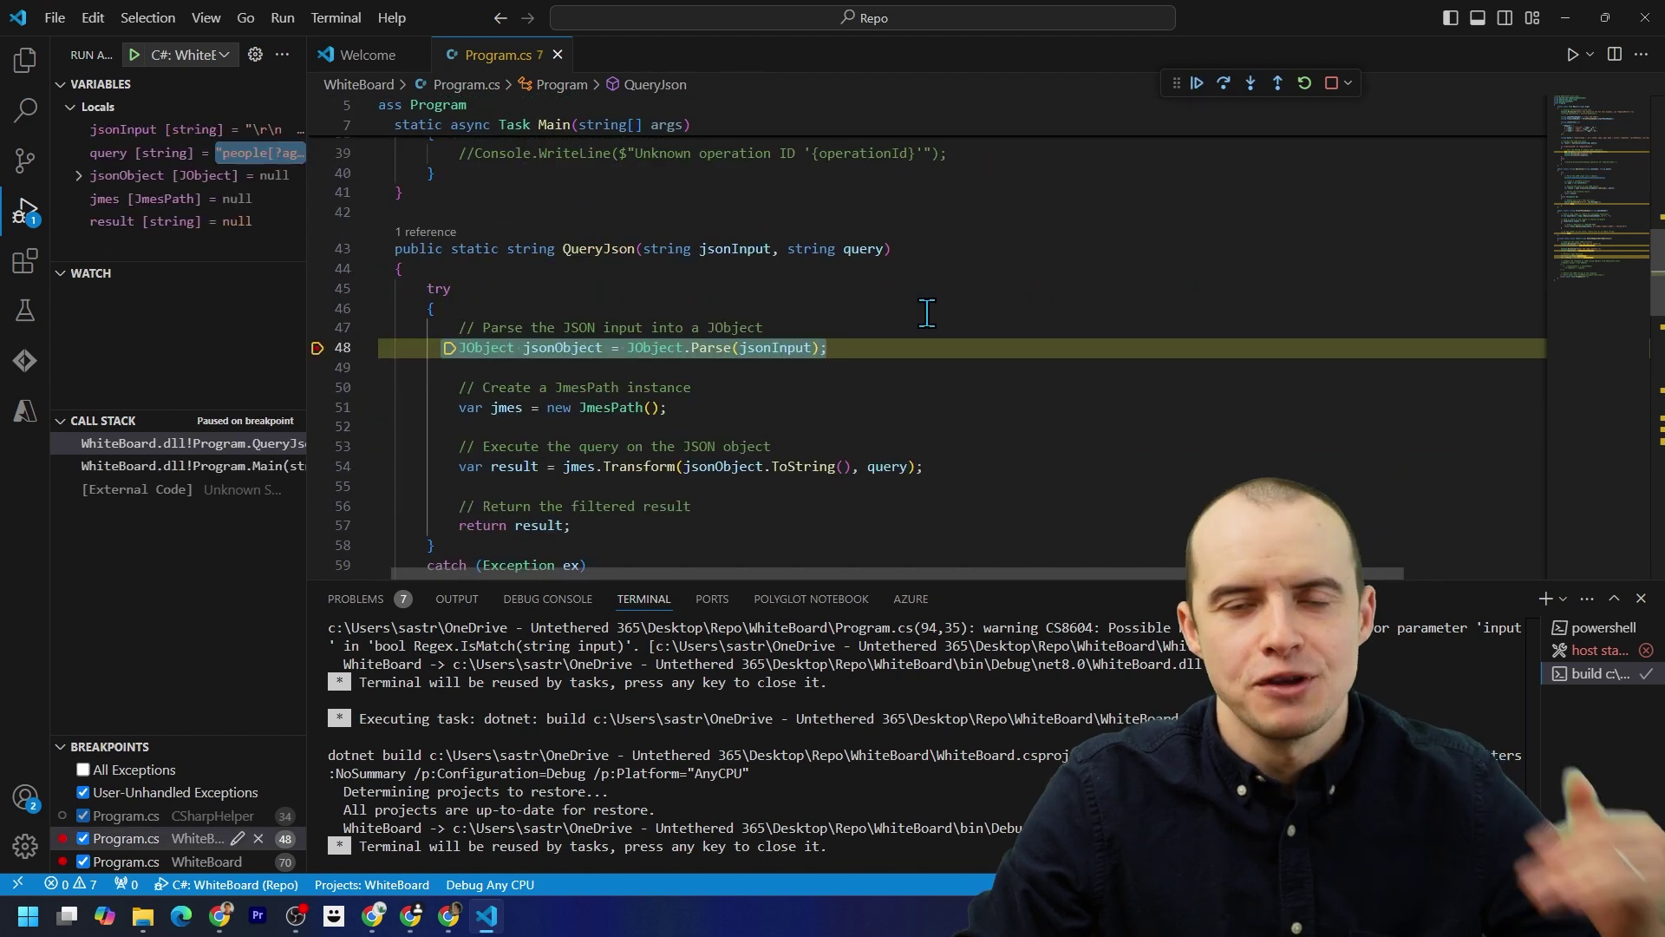
scroll(1145, 219, "down", 6)
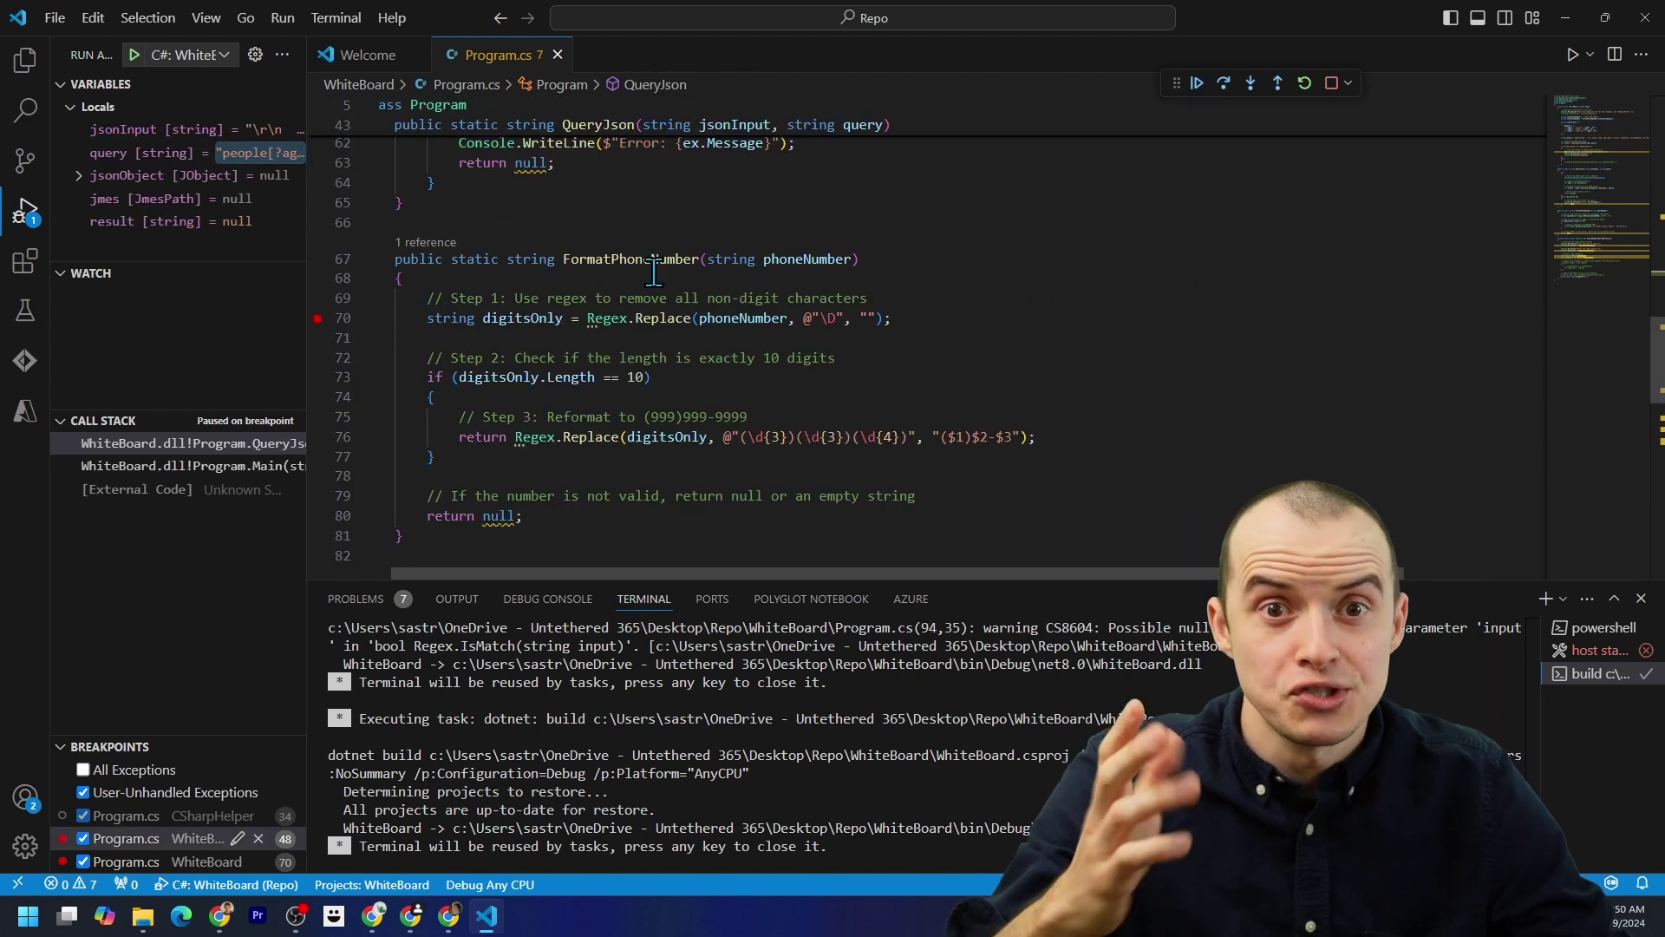